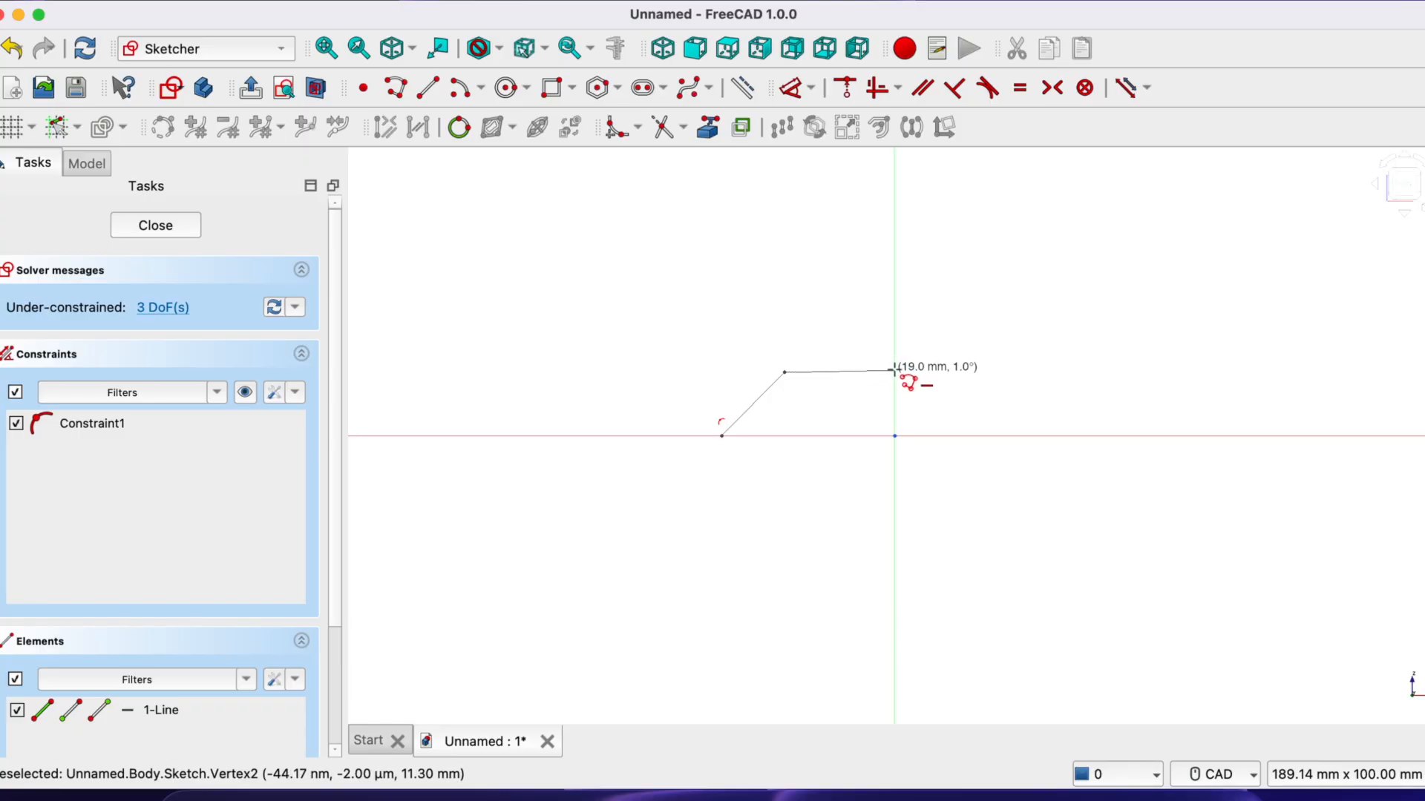
Finish the trapezoid profile with a horizontal upper line to the vertical axis, a vertical line to the origin and a closing base line
click(894, 370)
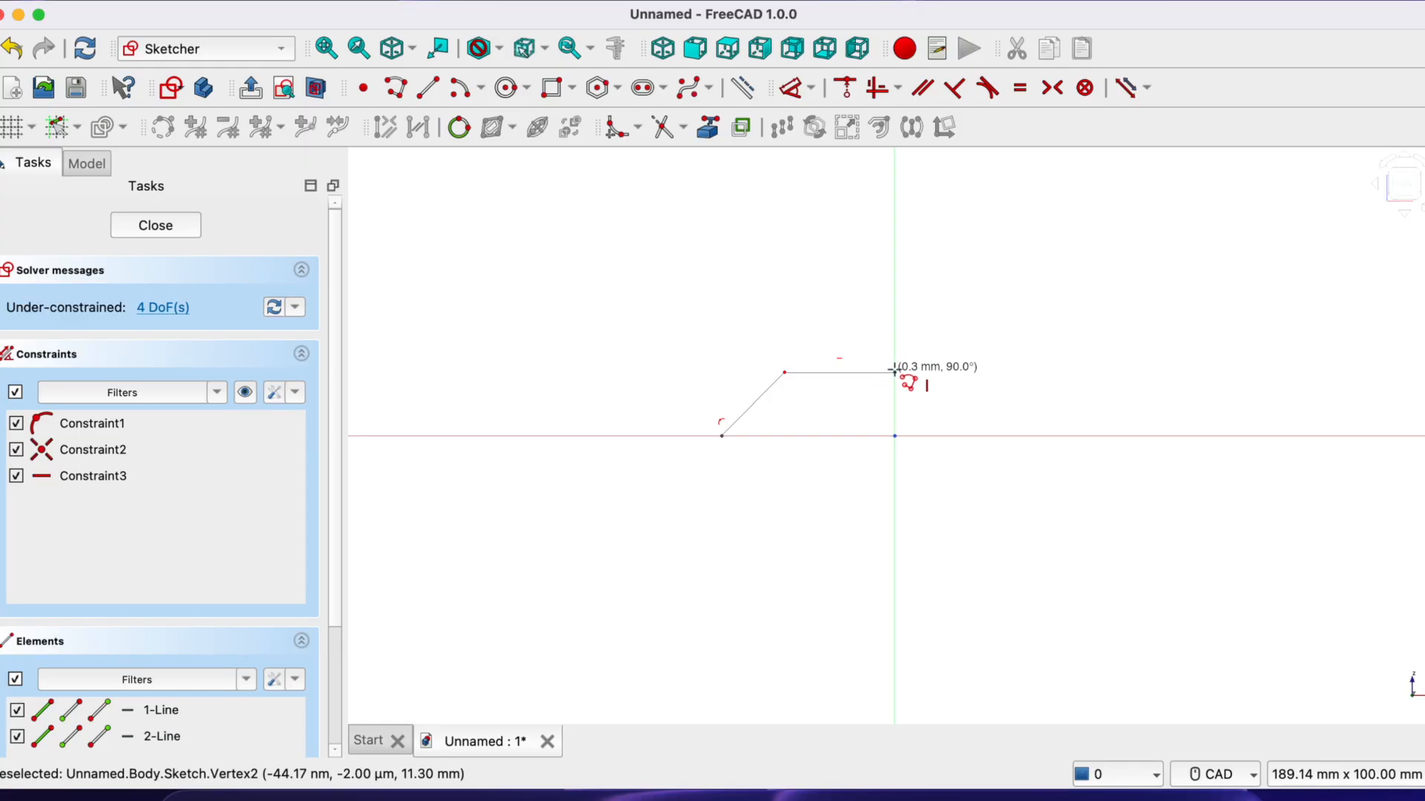
click(895, 436)
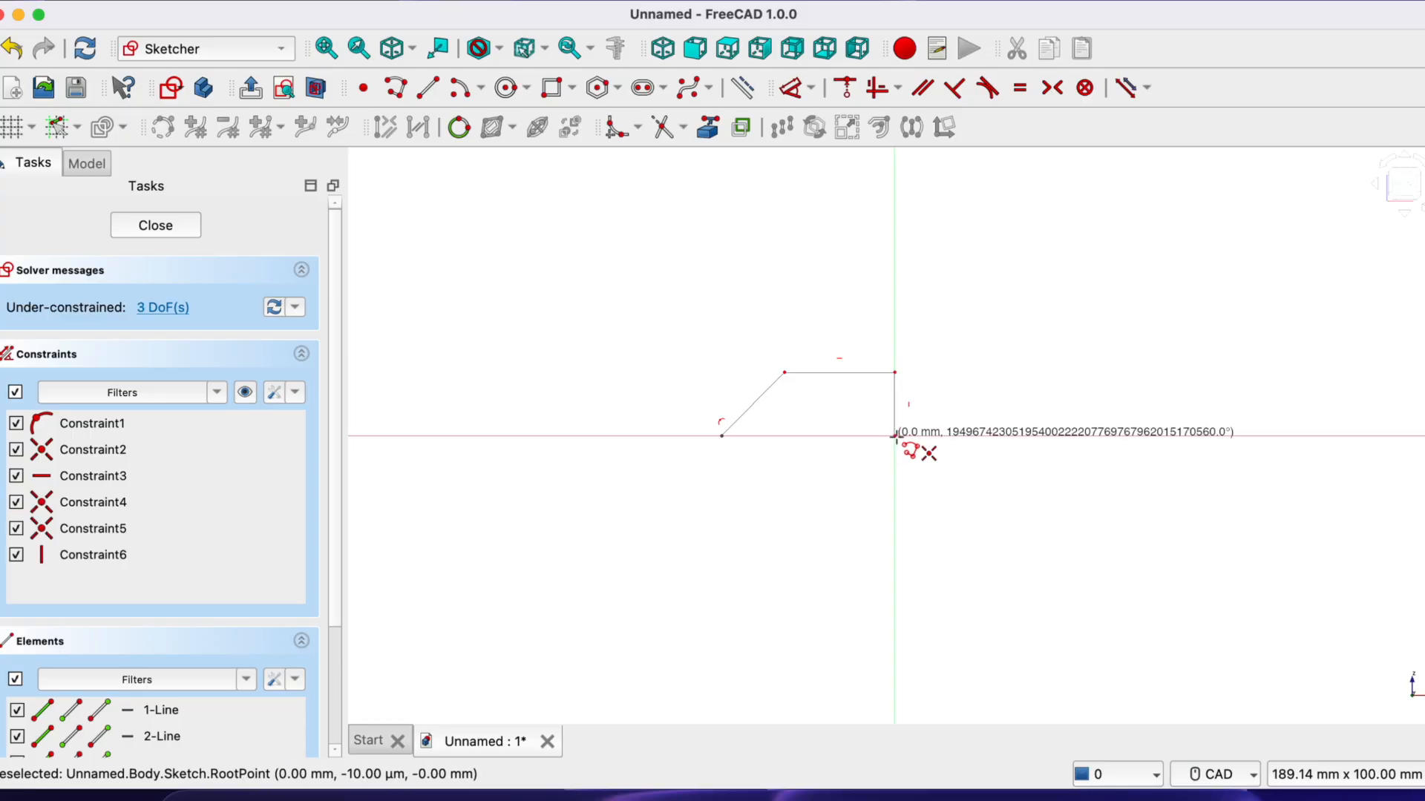
click(720, 437)
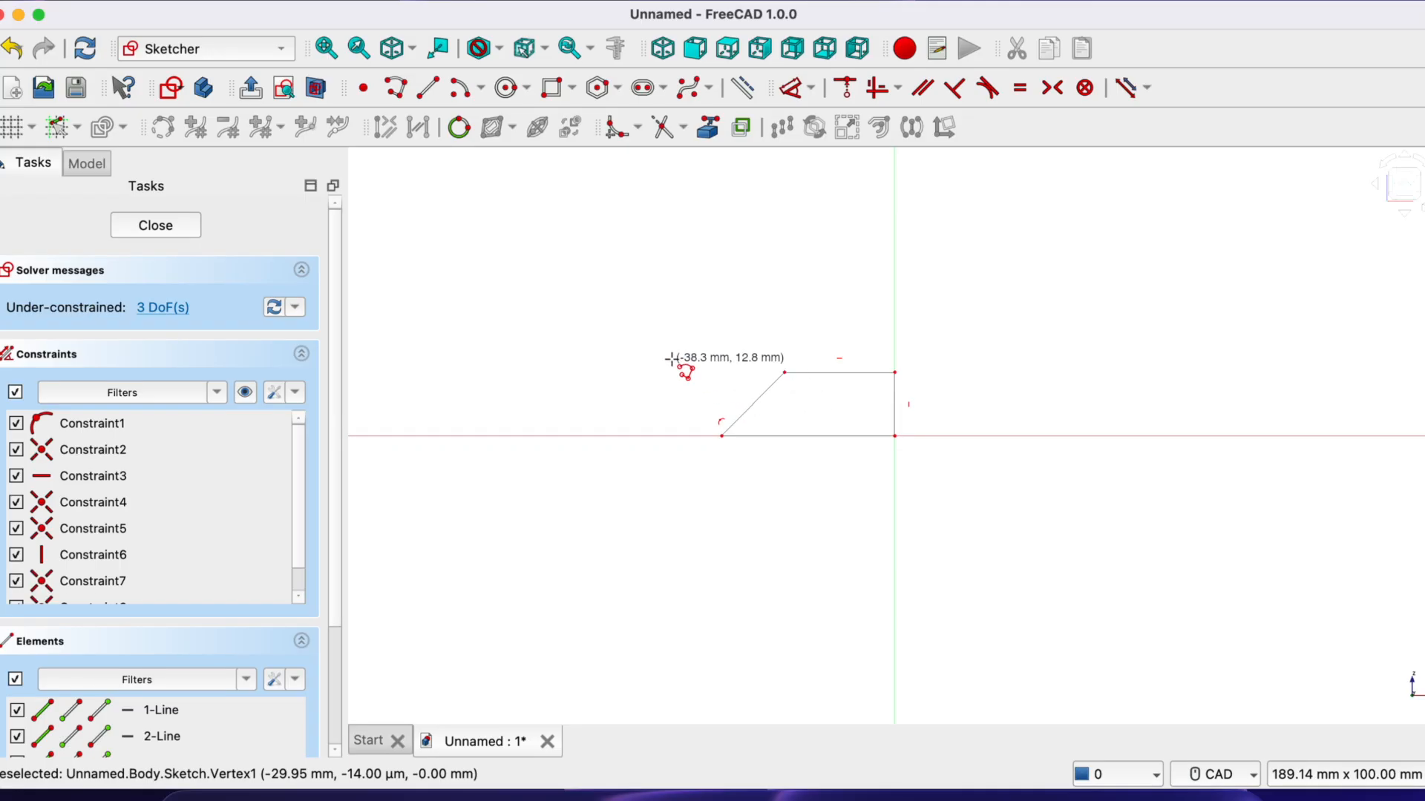
key(Escape)
Constrain the angle between the sloped line and the base line to 45° and move the angle label closer to the corner
click(743, 412)
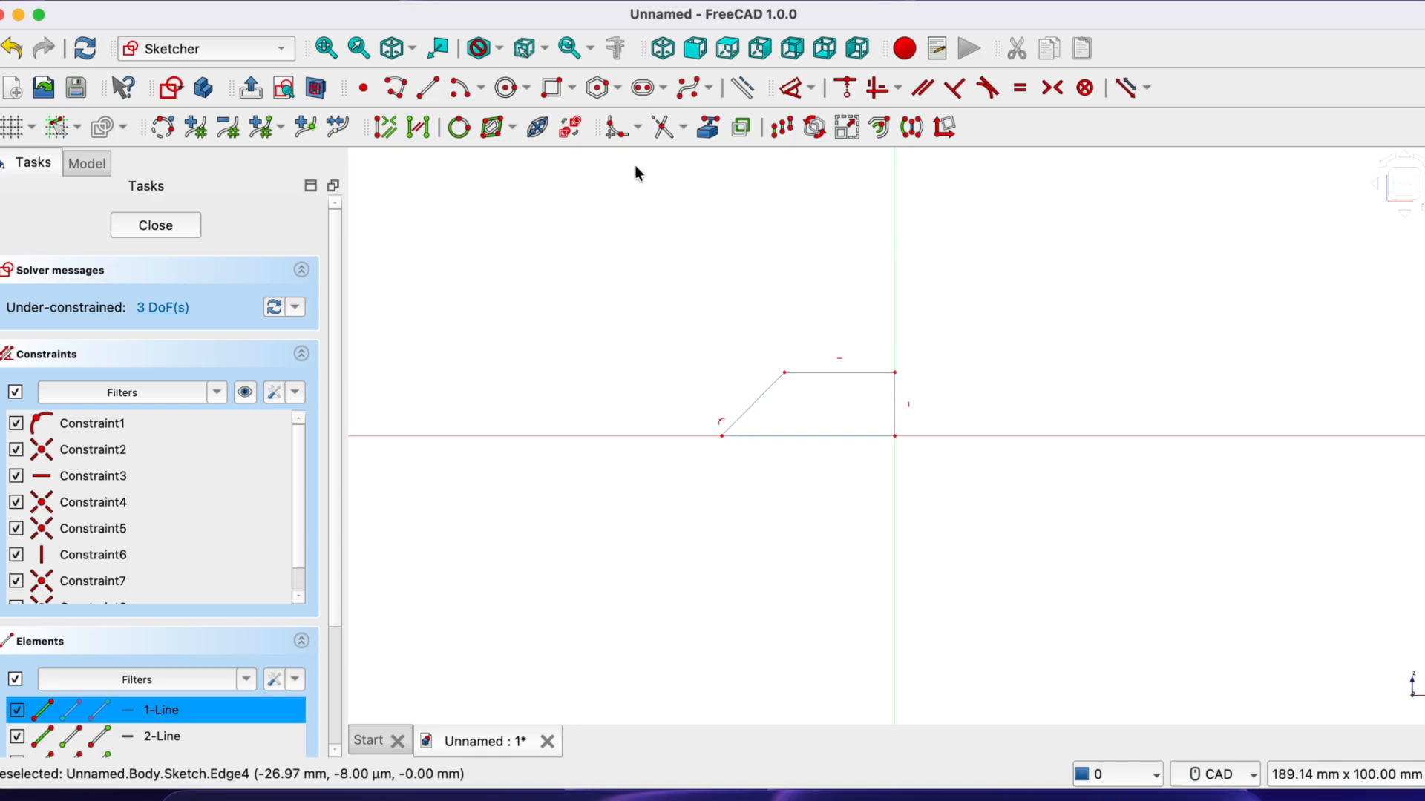
click(814, 91)
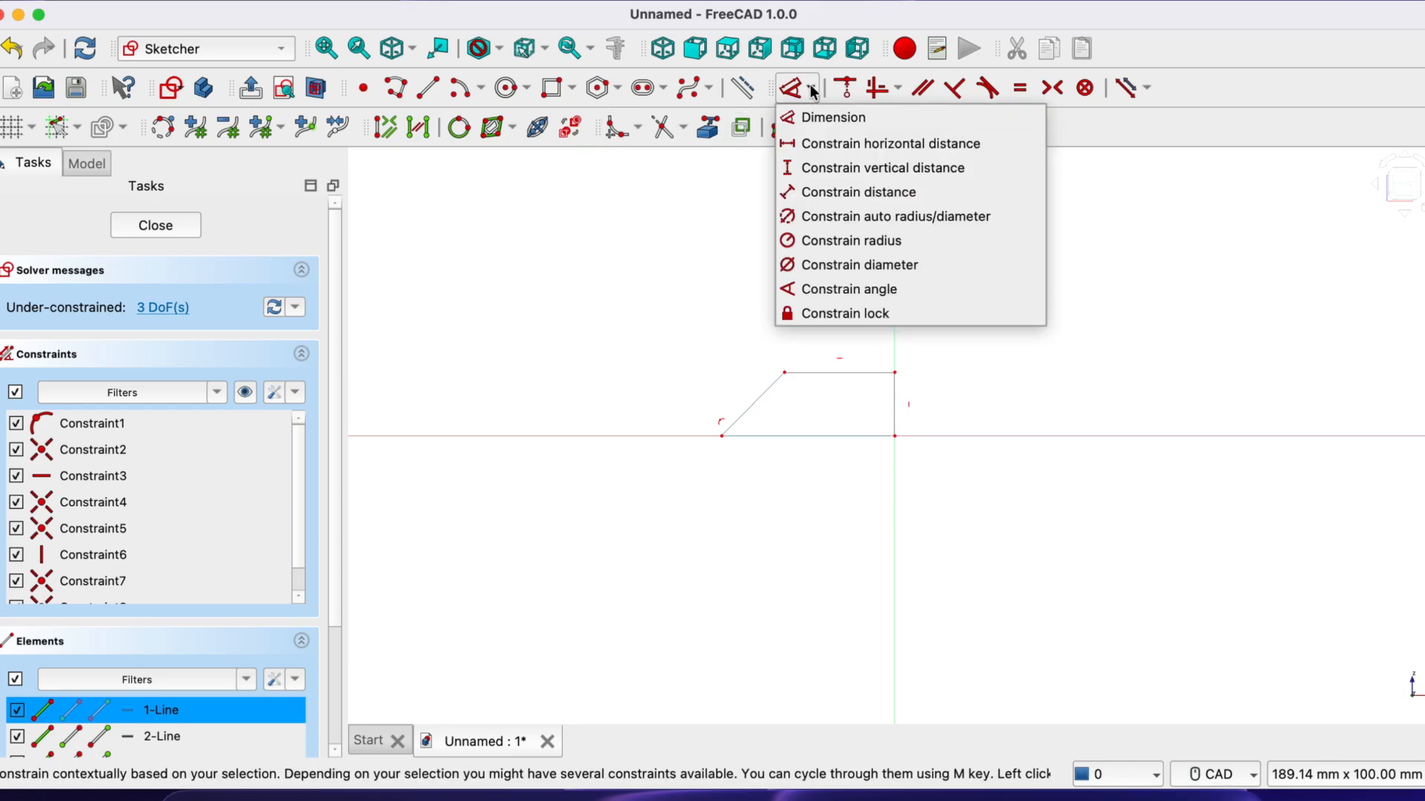
click(822, 289)
text(45)
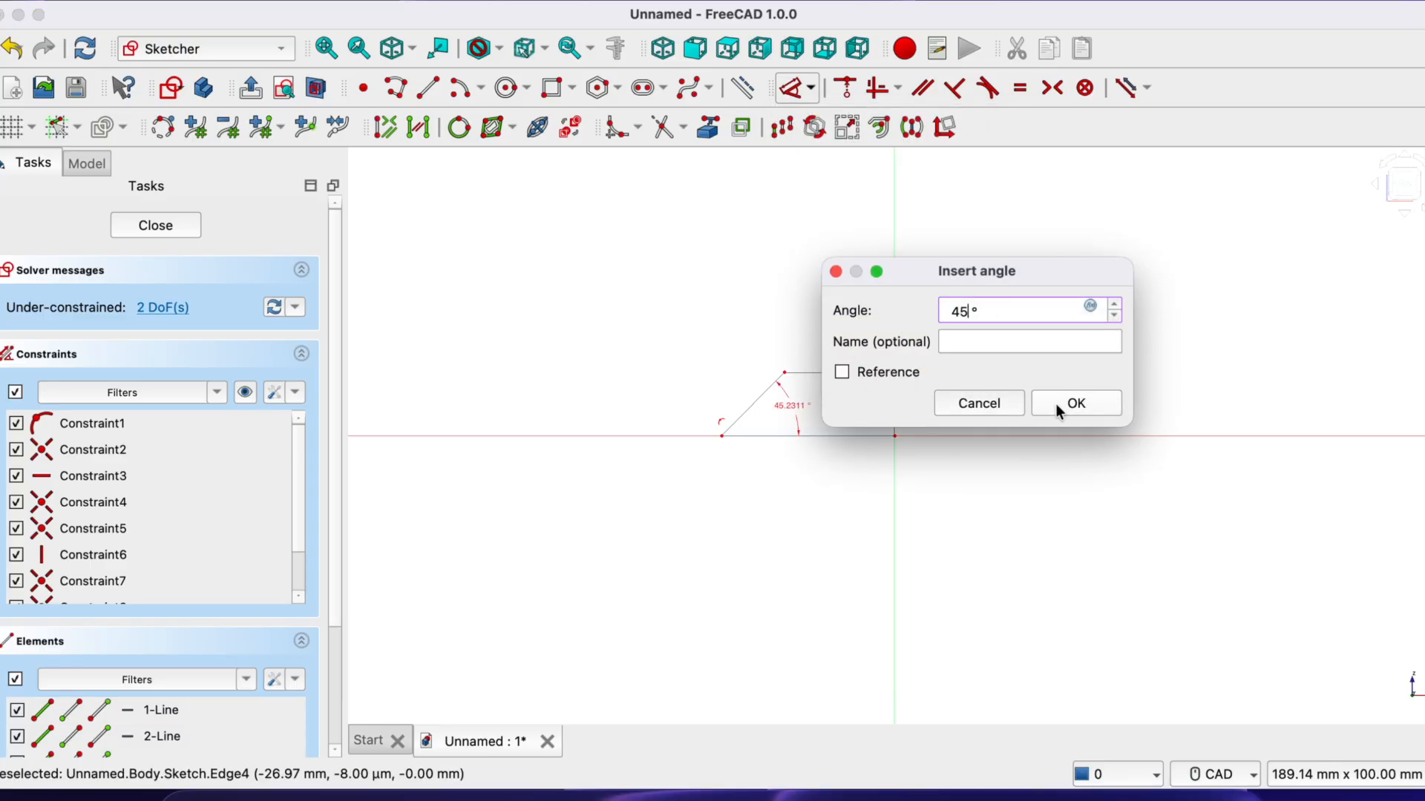
click(1057, 404)
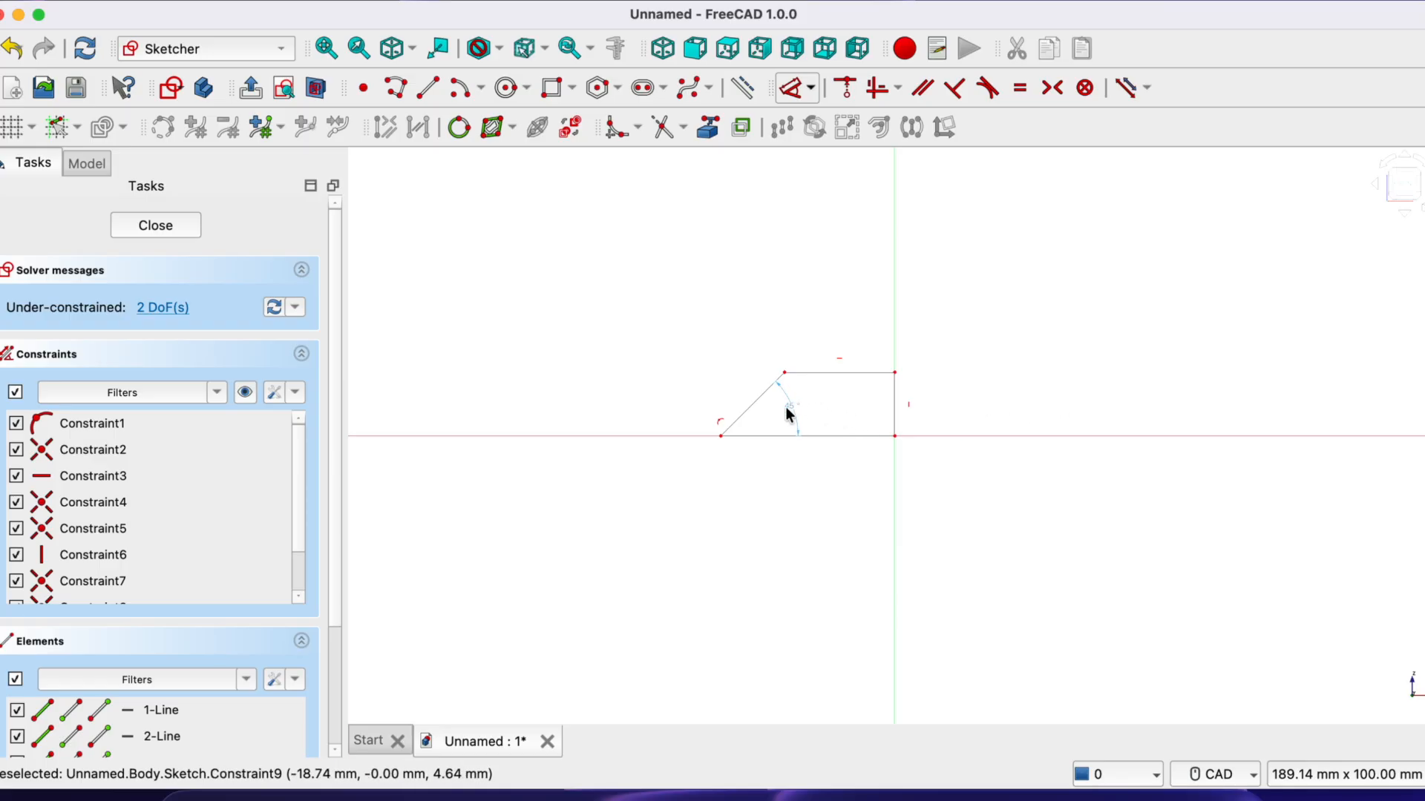
drag(789, 414, 765, 418)
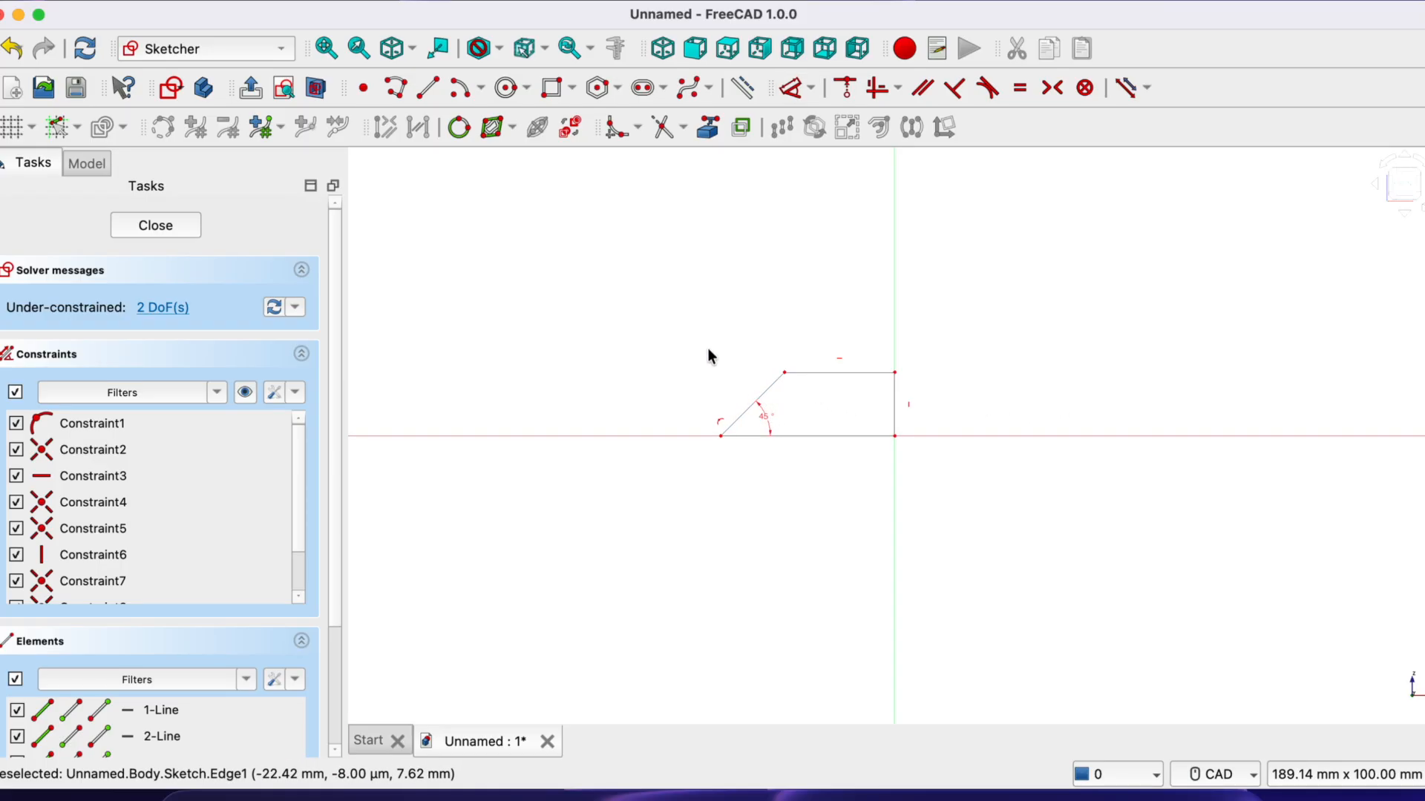
Dimension the sloped line's length as 15 mm
click(767, 389)
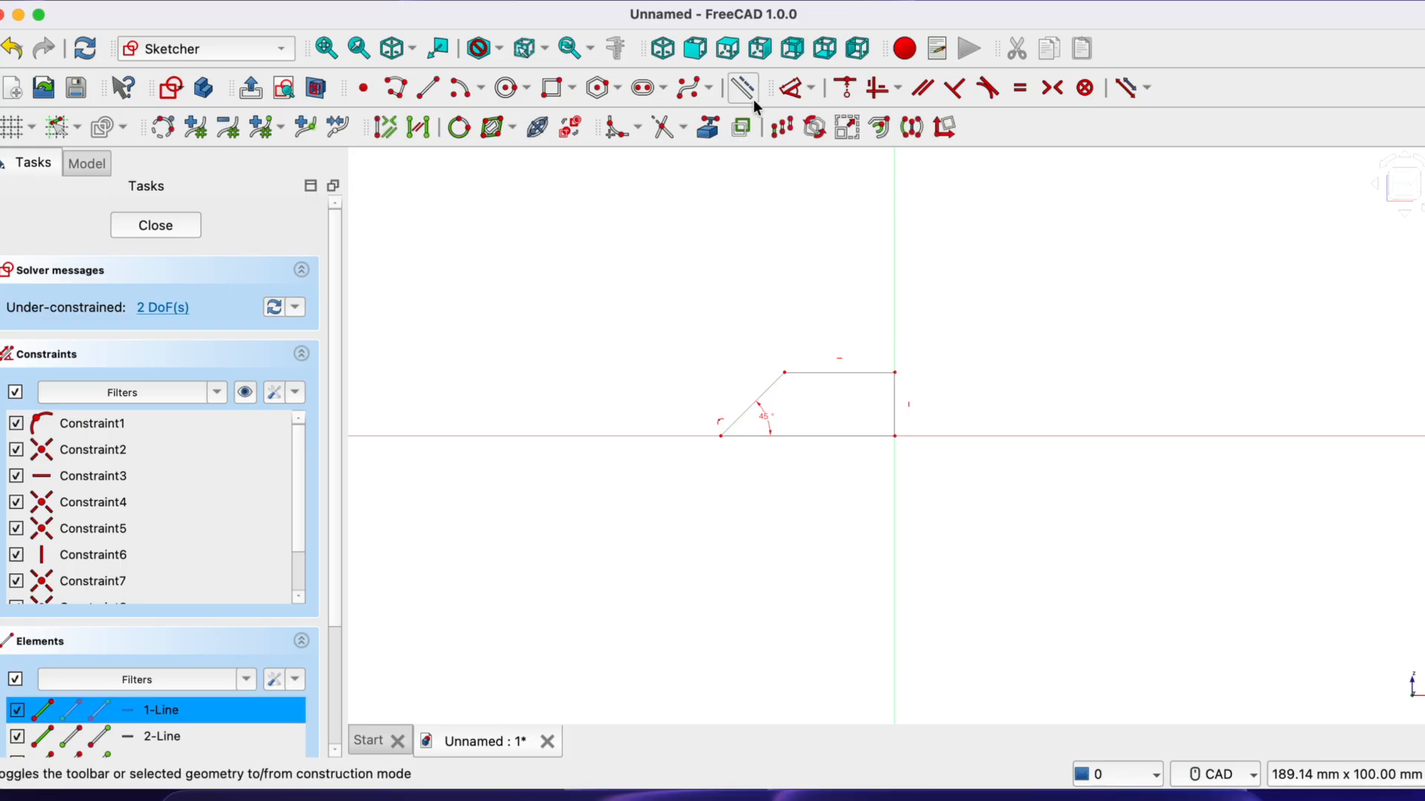
click(793, 88)
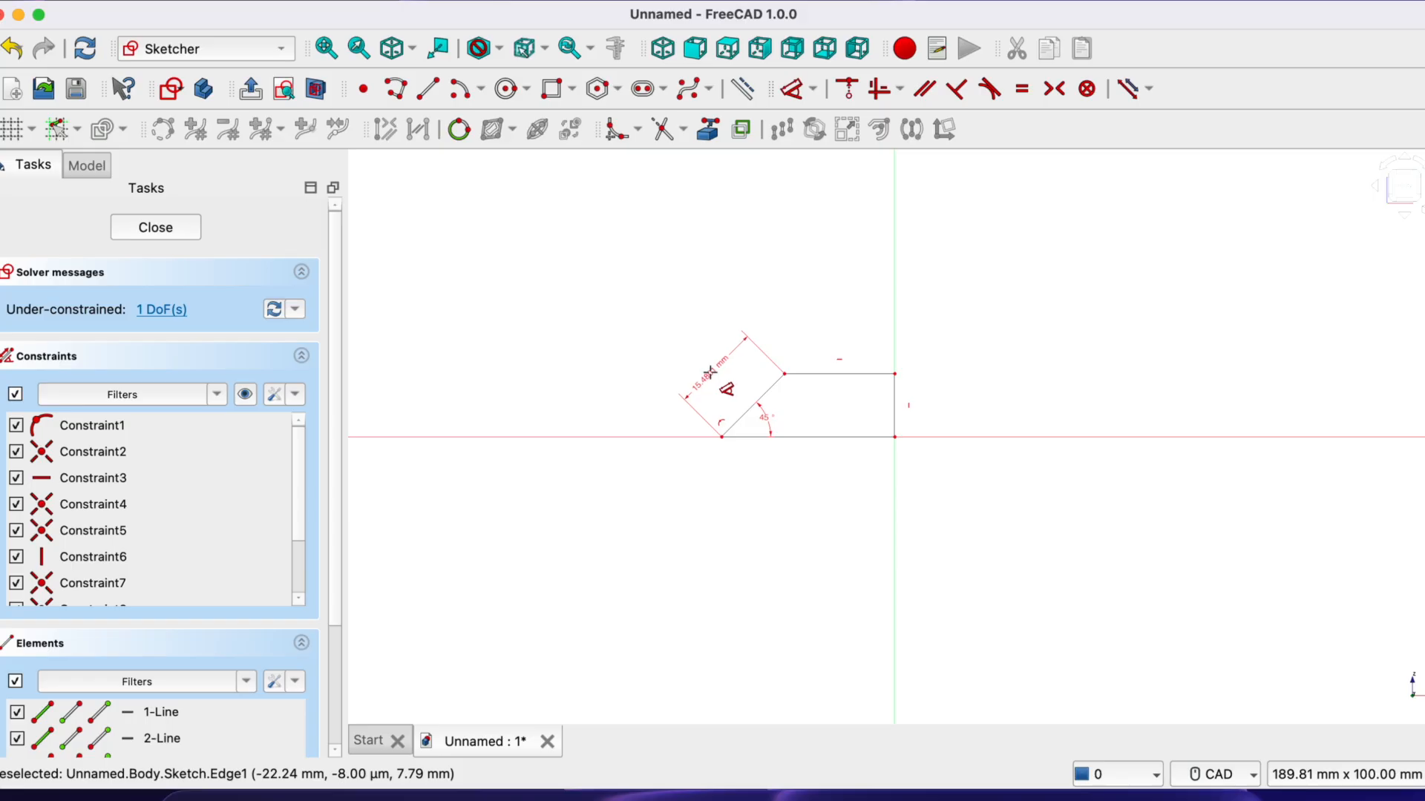
click(705, 373)
text(15)
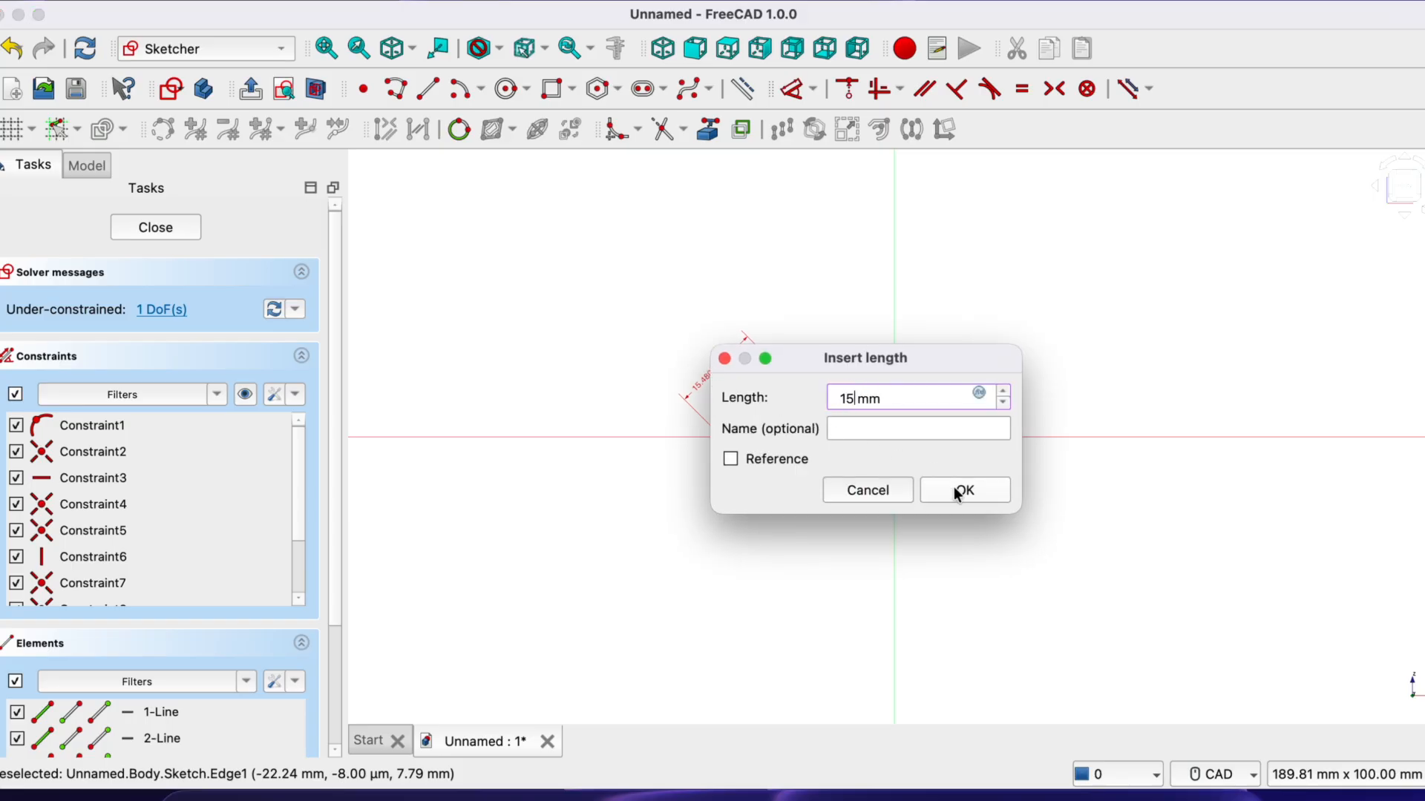
click(964, 490)
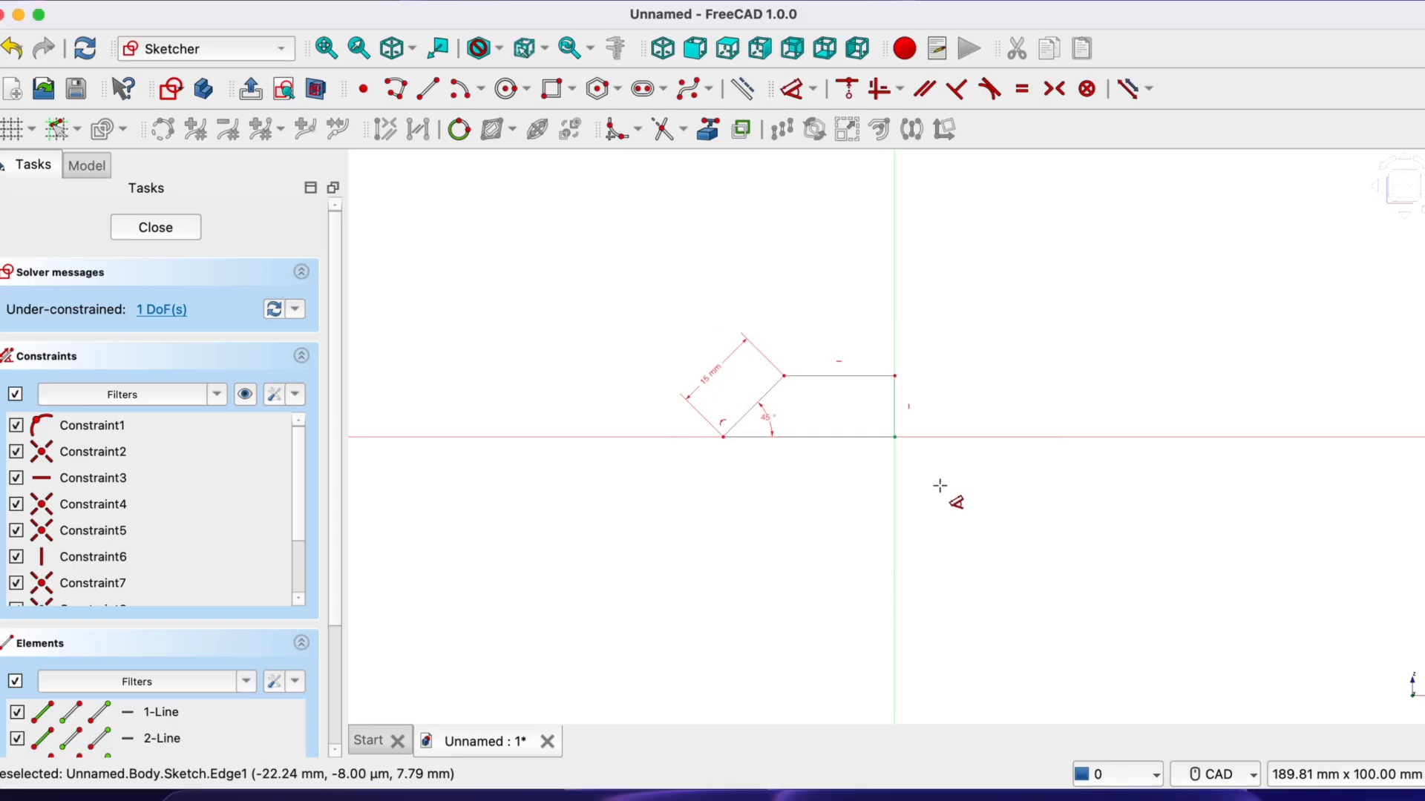
Dimension the upper horizontal line's length as 20 mm and leave the sketch
click(833, 375)
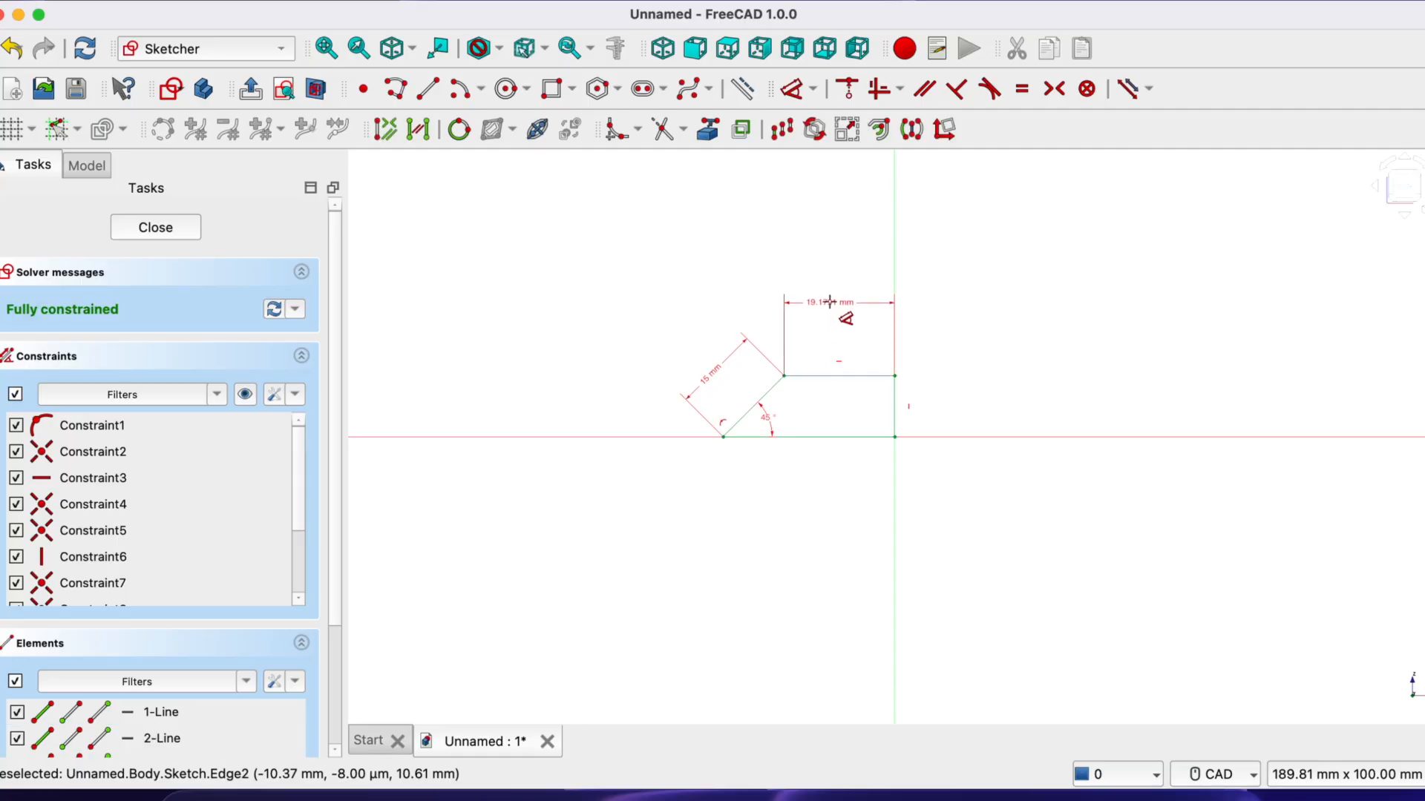
click(834, 318)
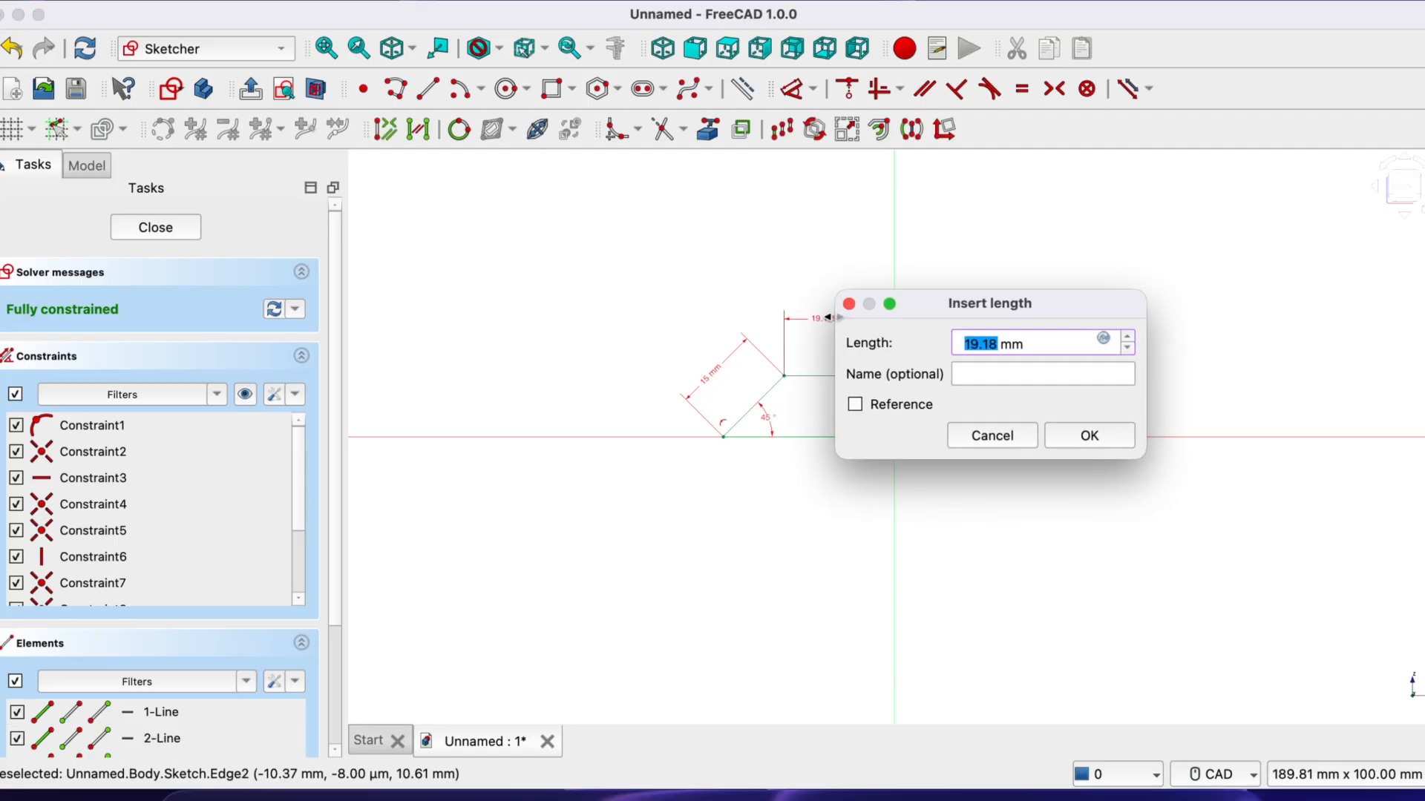
text(20)
click(1067, 434)
key(Escape)
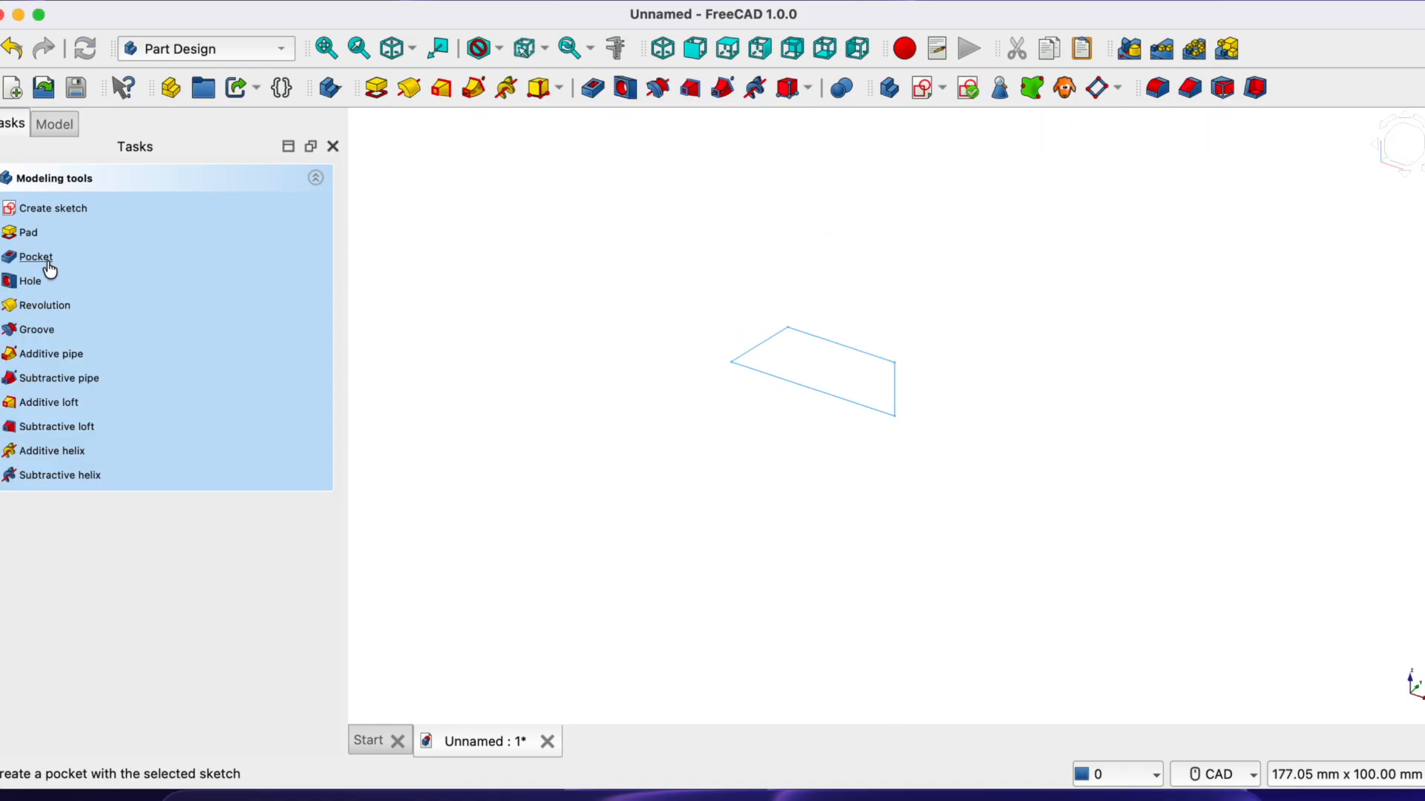
Revolve the trapezoid profile 360° about the vertical sketch axis
click(46, 305)
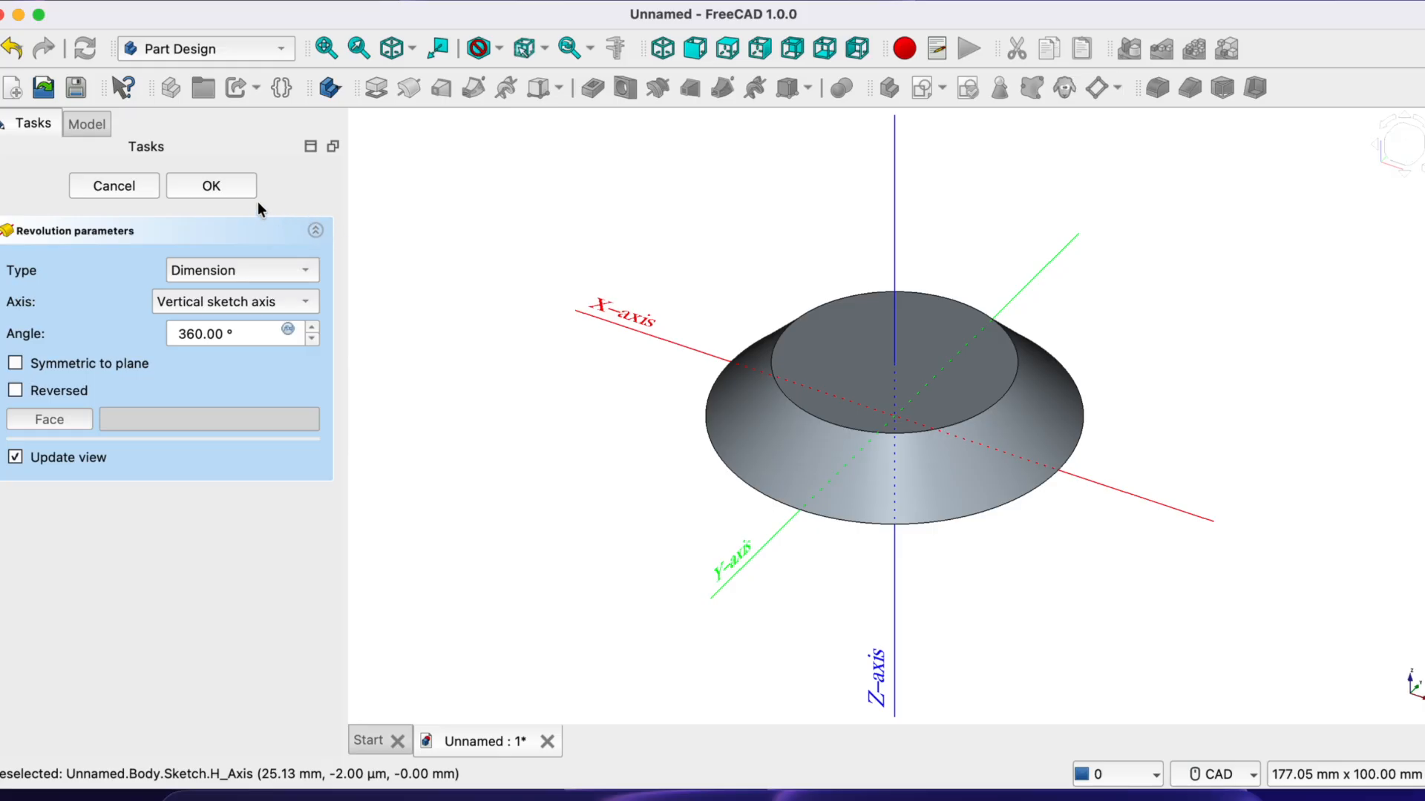
click(215, 187)
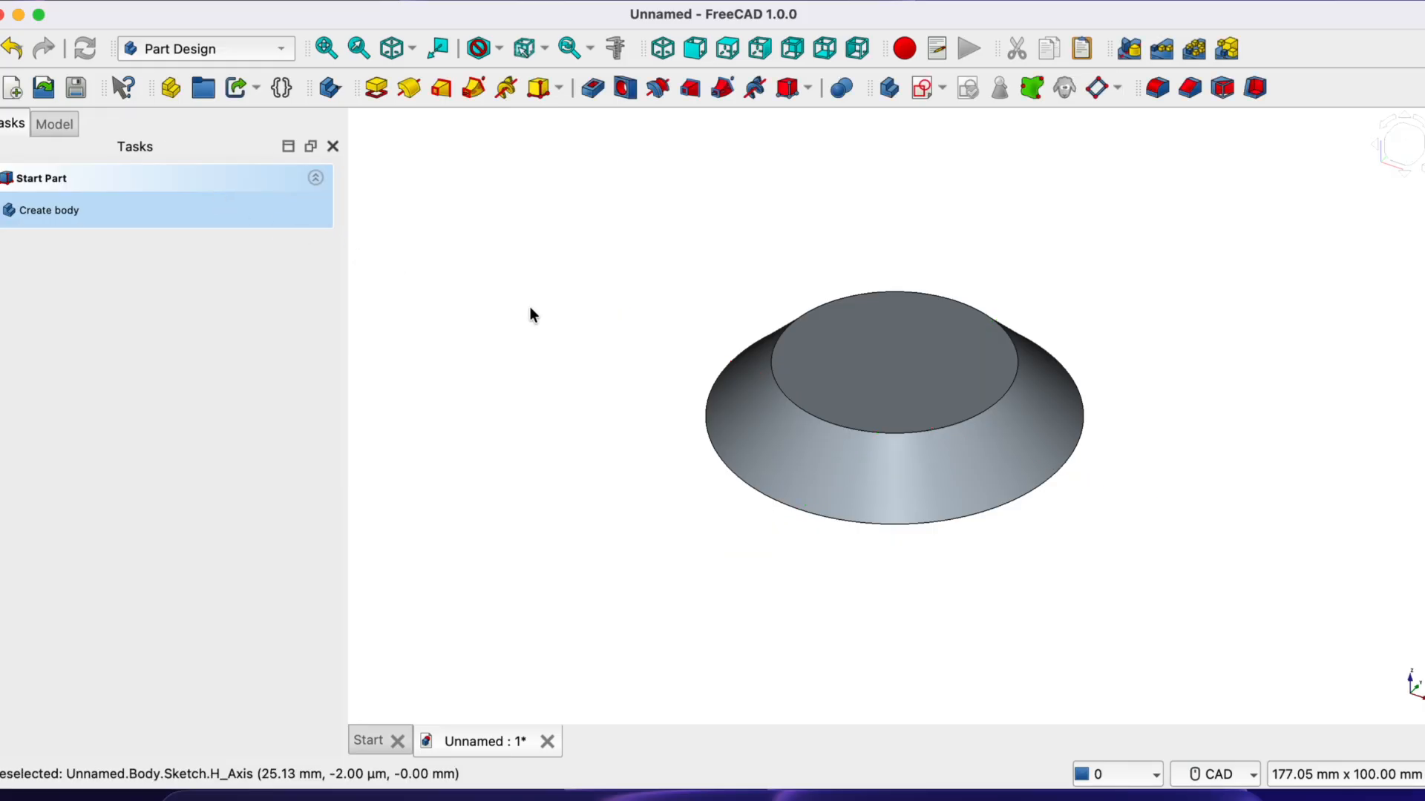
key(1)
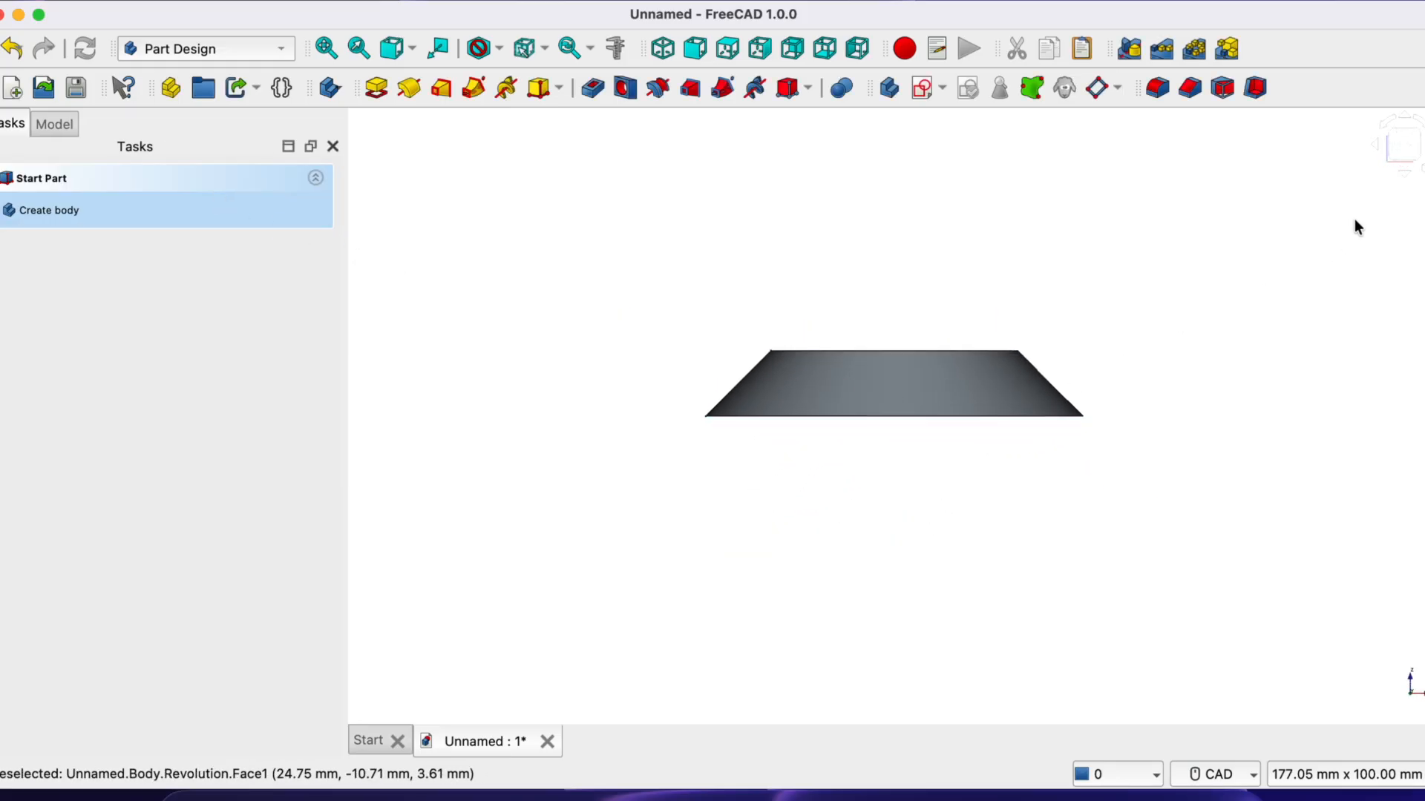
click(1403, 173)
click(1403, 175)
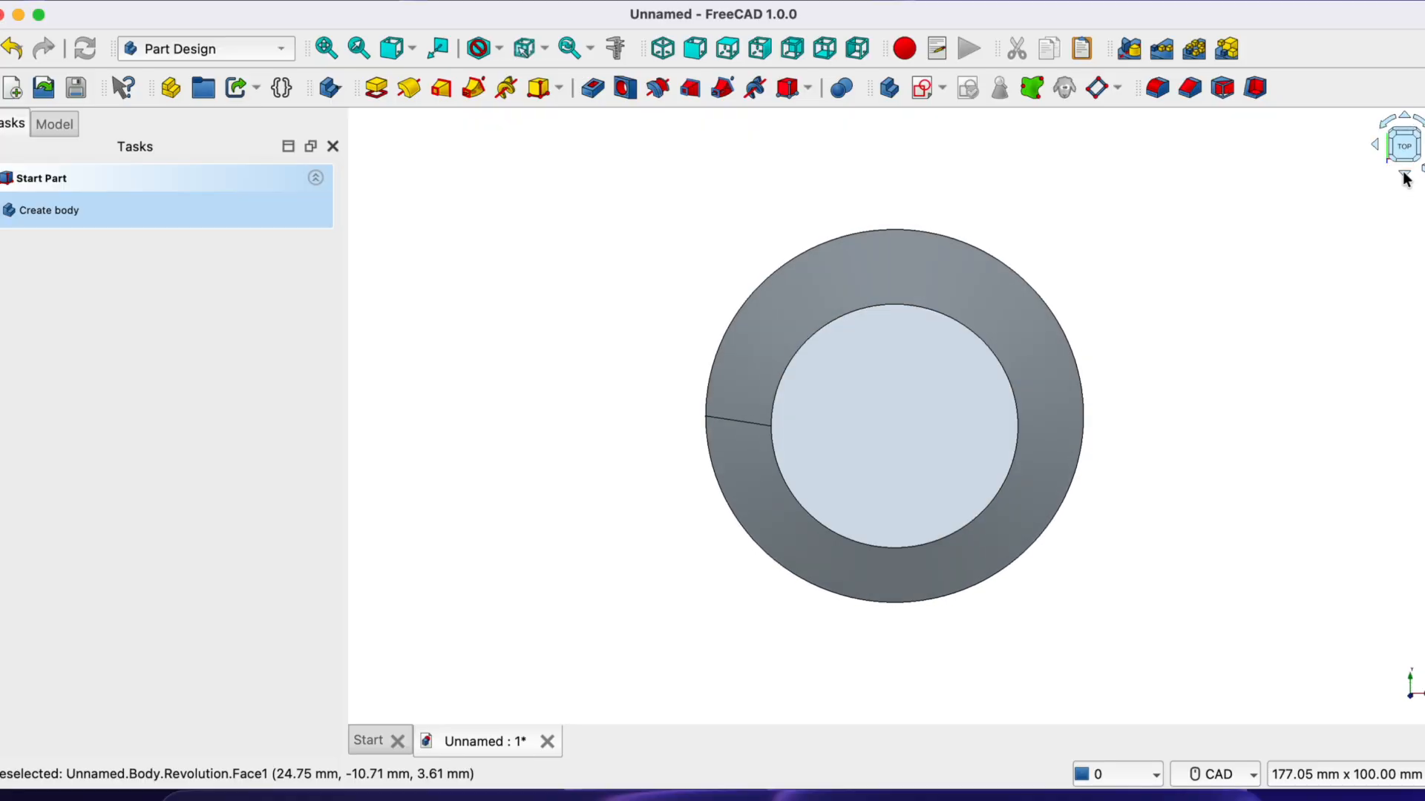
click(1403, 176)
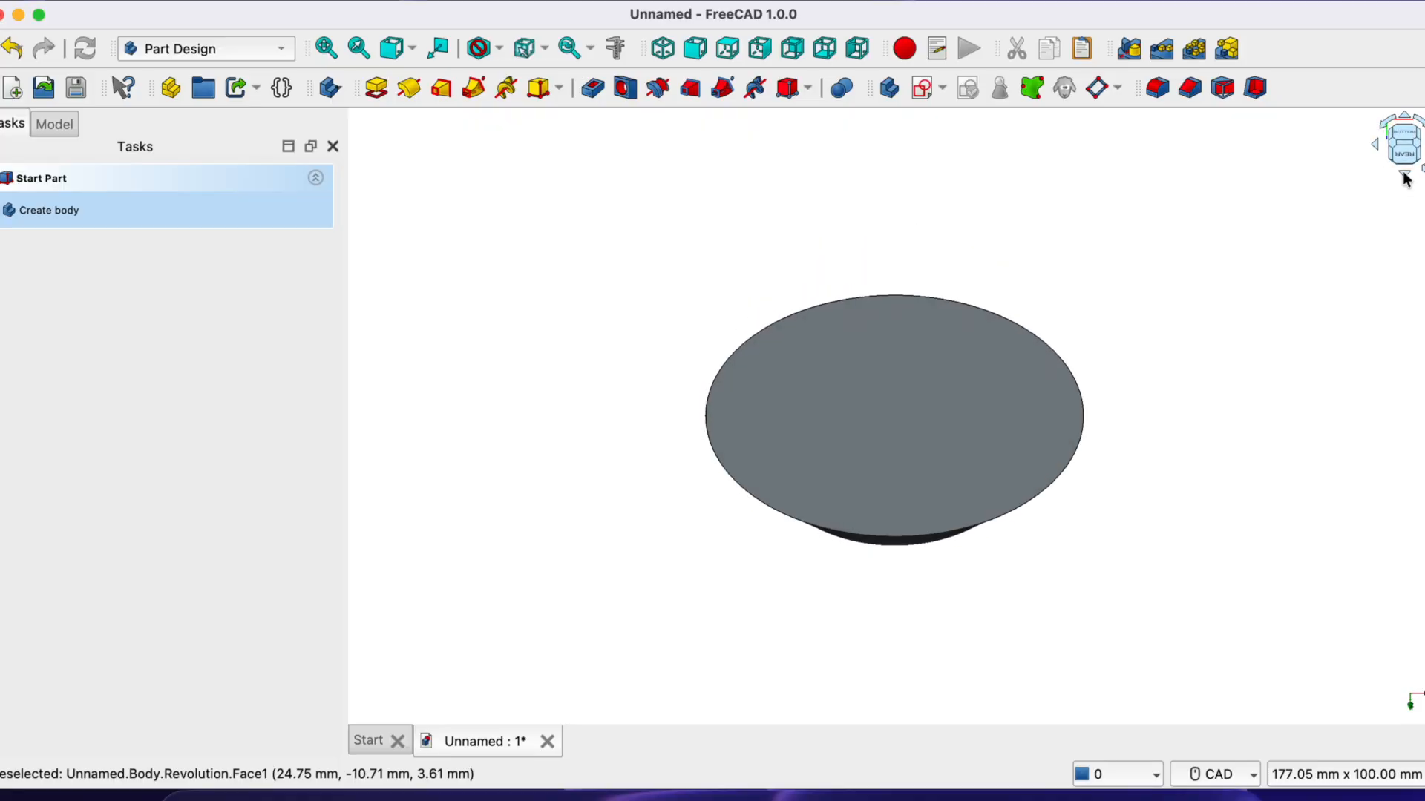
click(1403, 175)
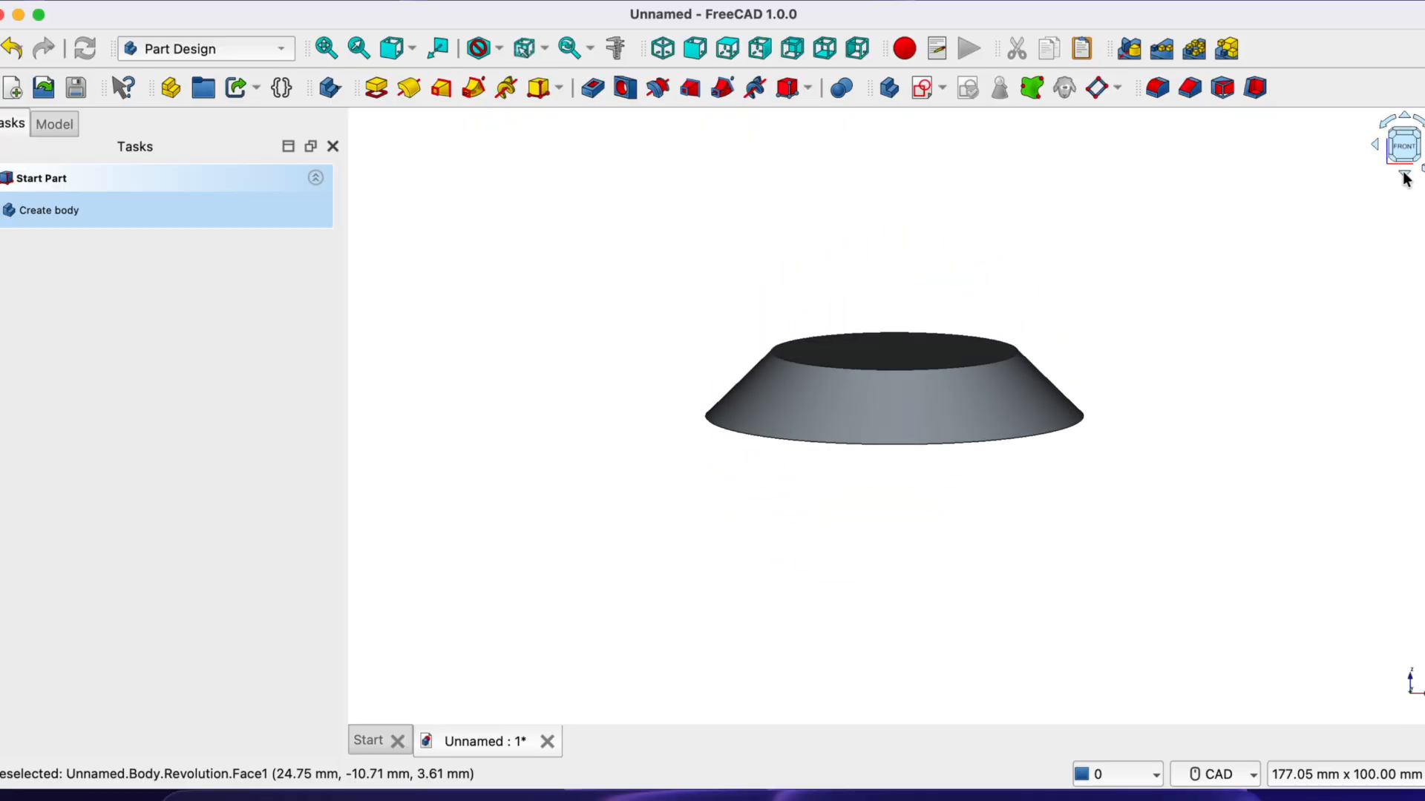
Set the body containing the revolved solid as the active body
click(109, 208)
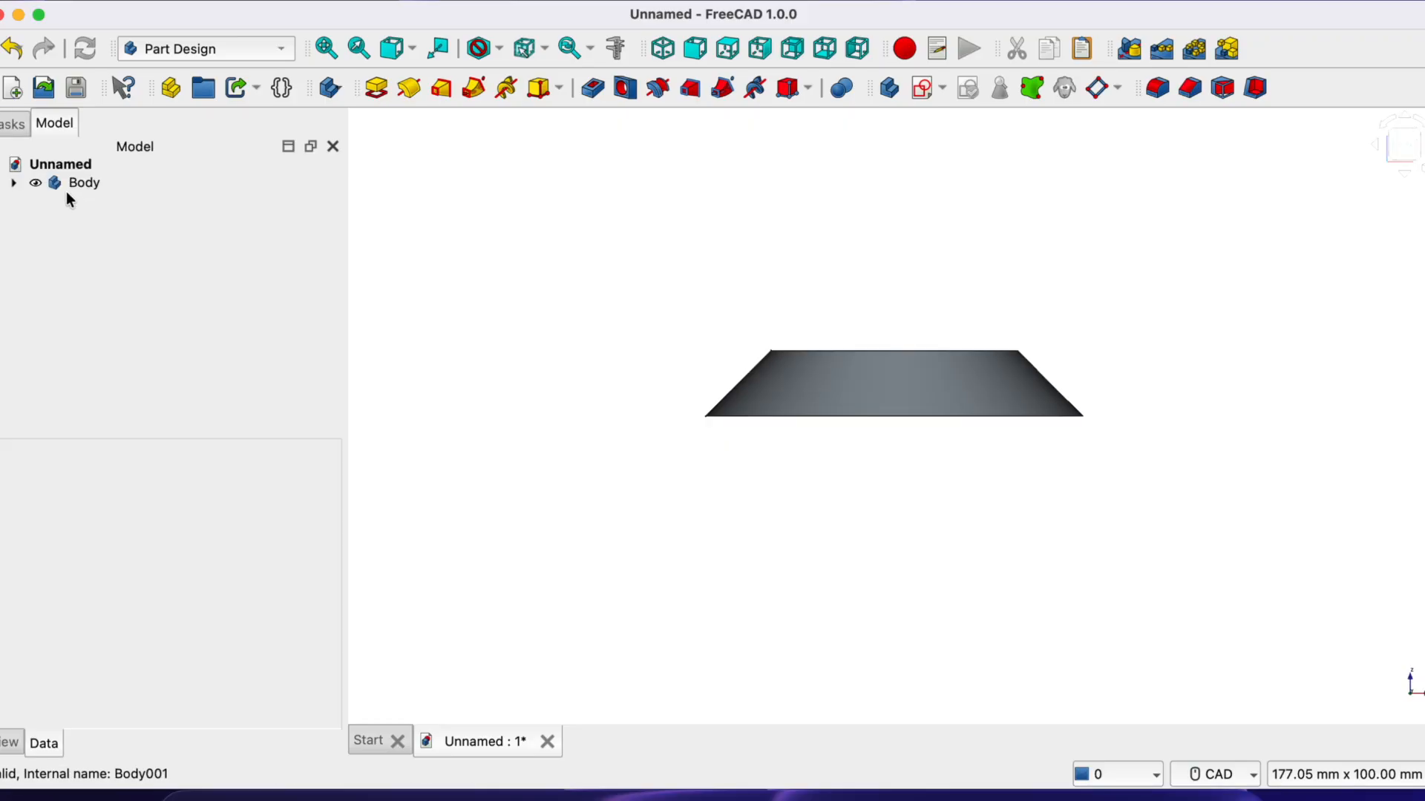
click(77, 185)
right_click(77, 185)
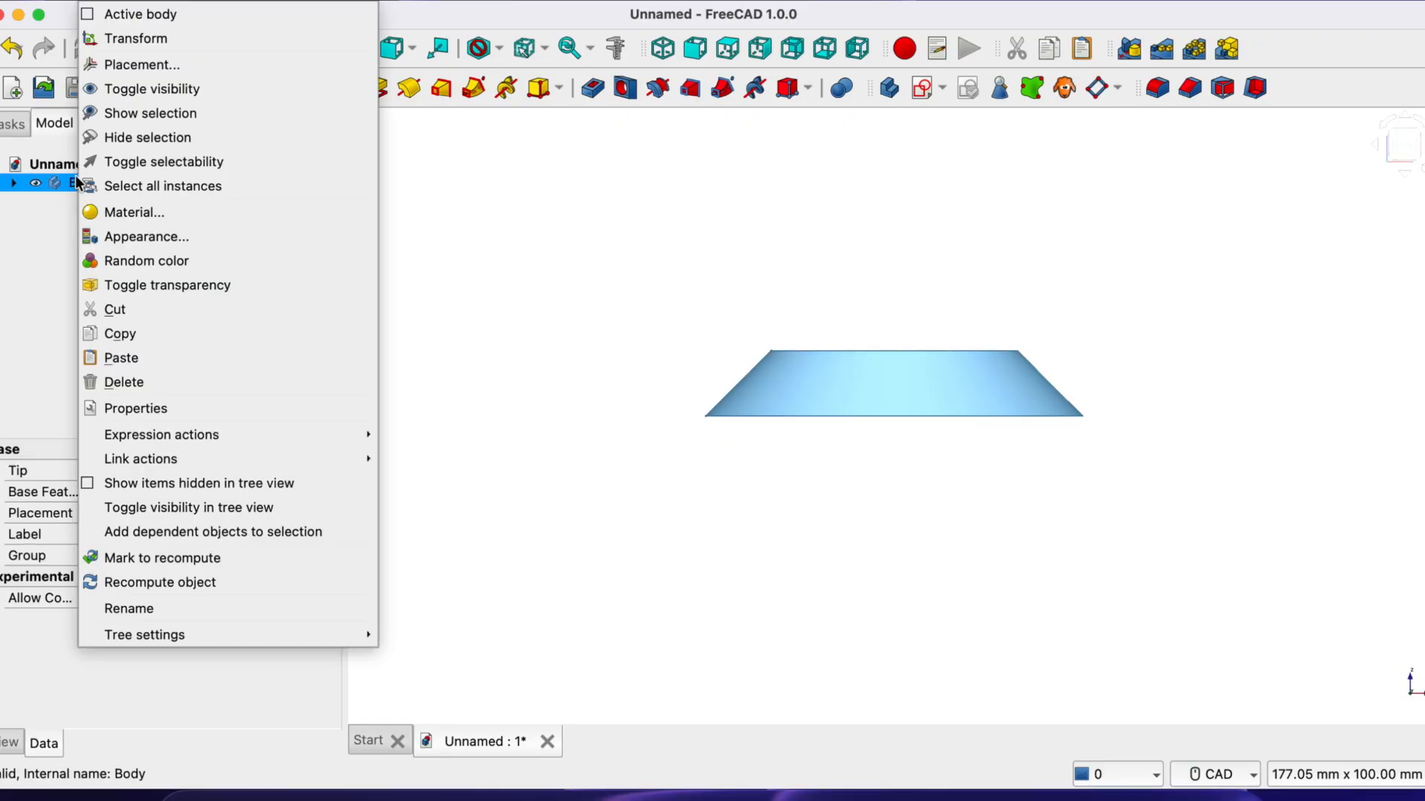
click(140, 14)
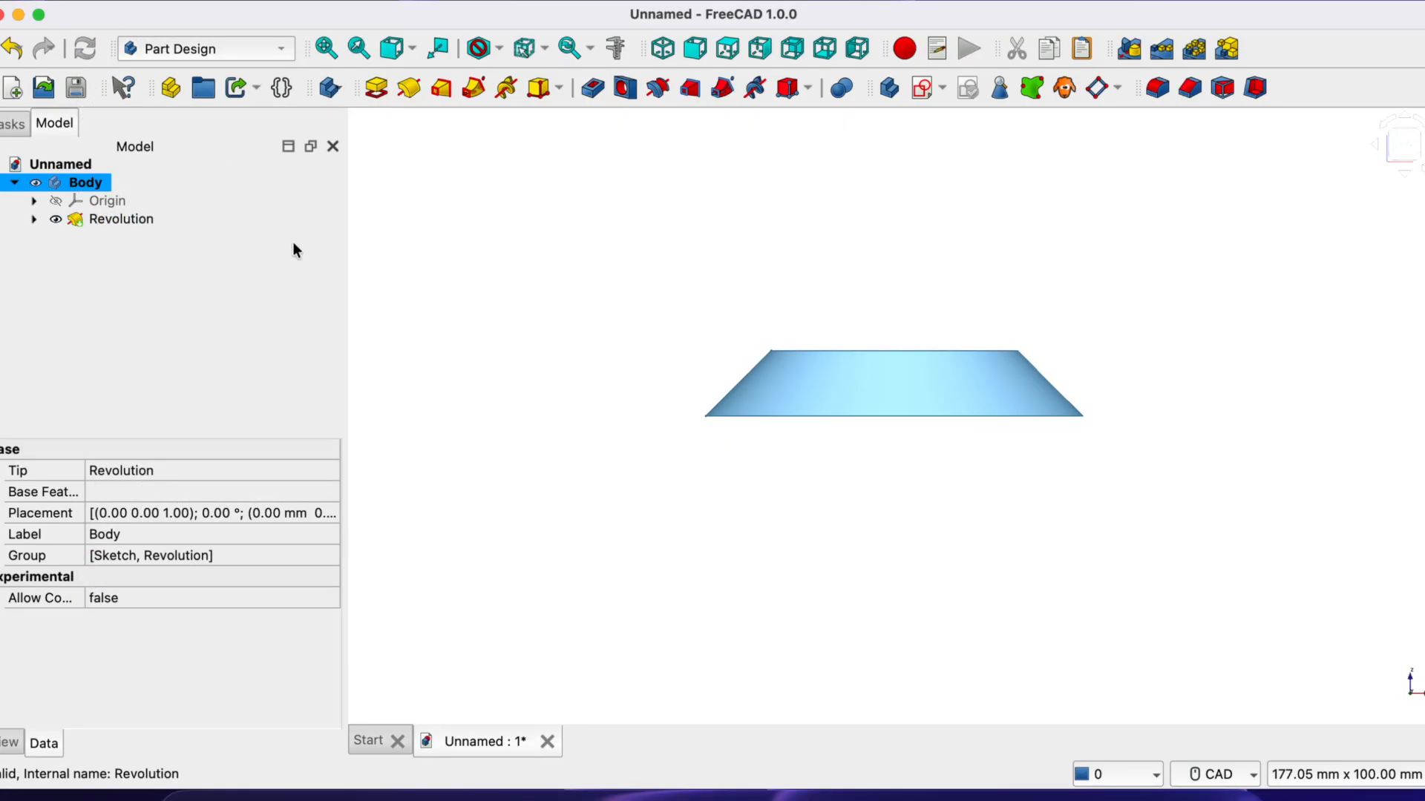
click(475, 254)
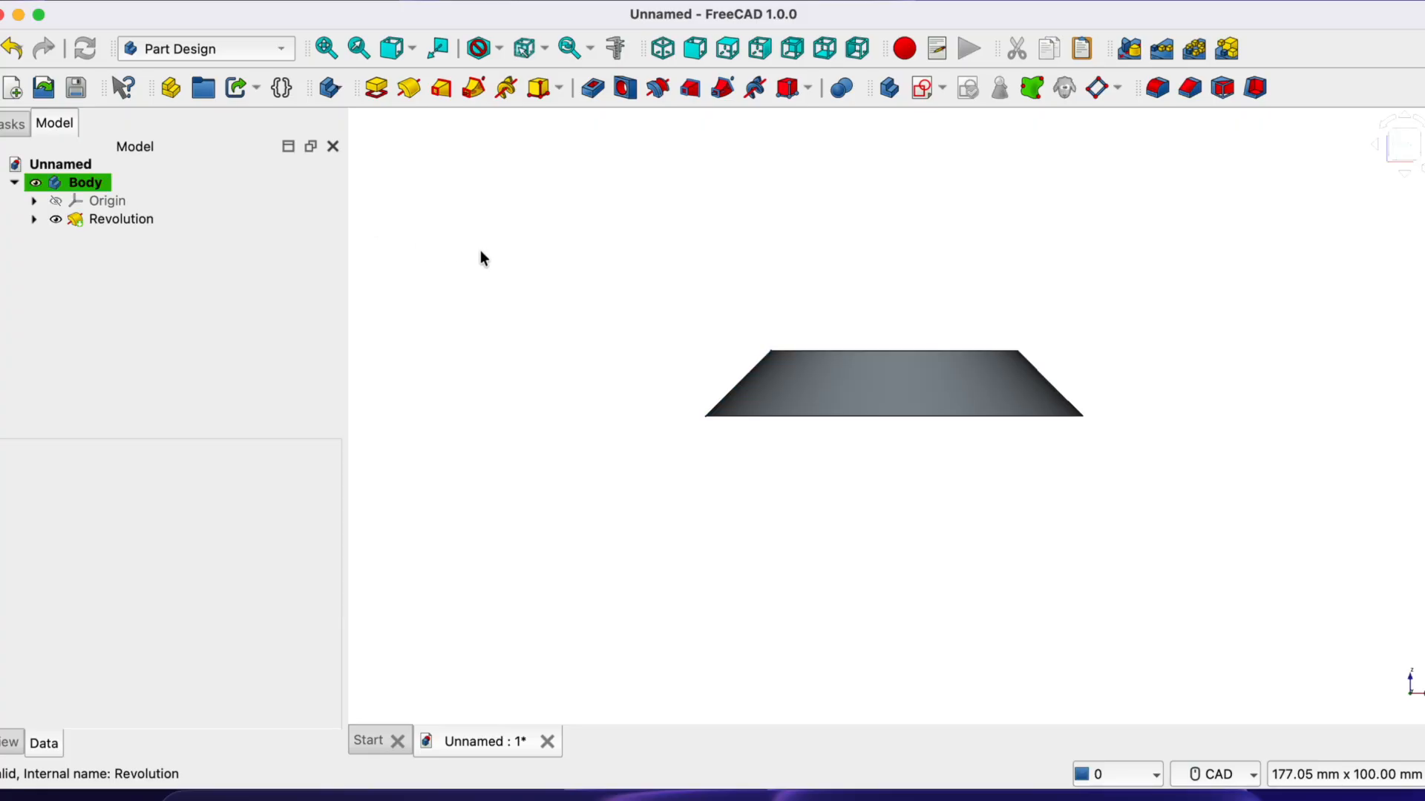
Fillet the revolved solid with a 1 mm radius, starting from its lower outer edge and applying it to all edges
click(874, 414)
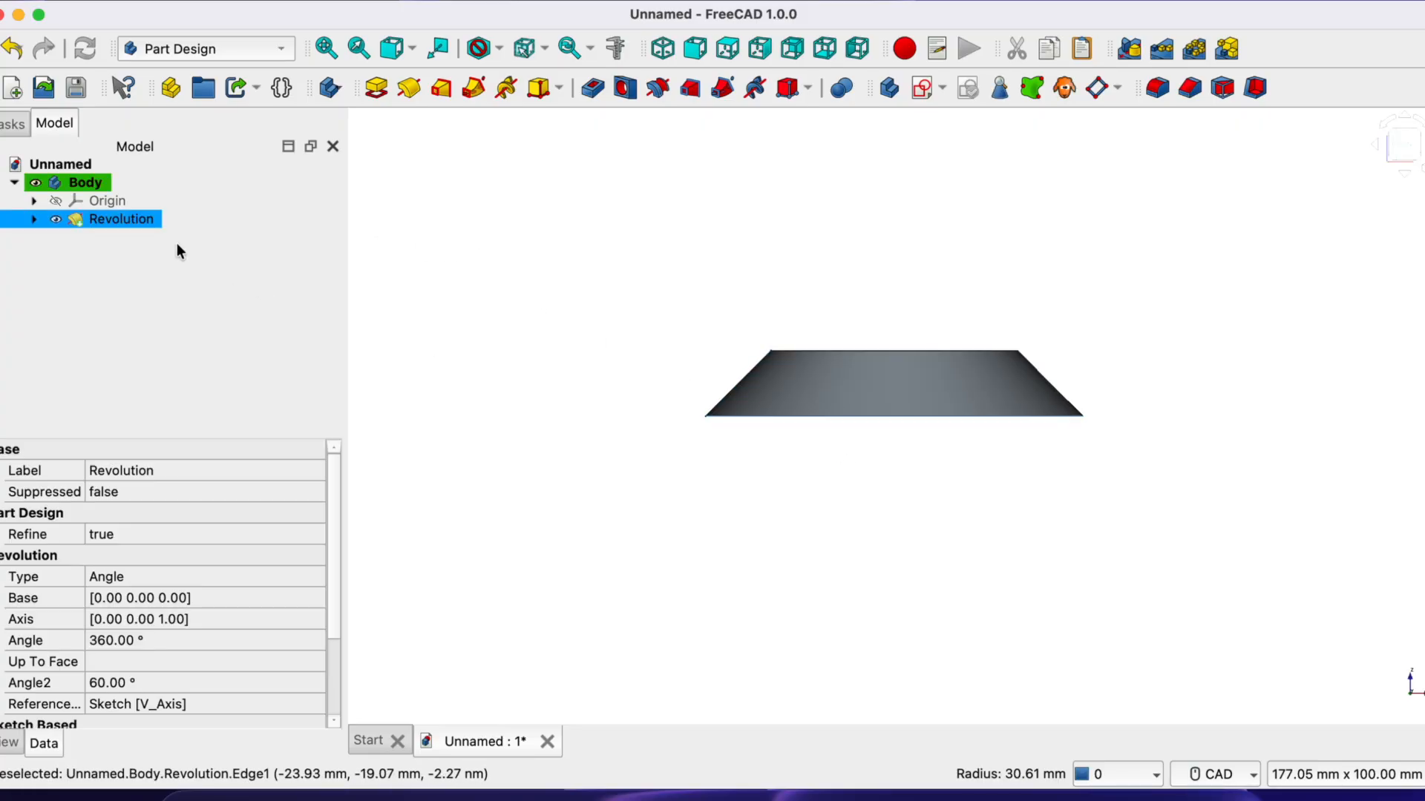
click(12, 124)
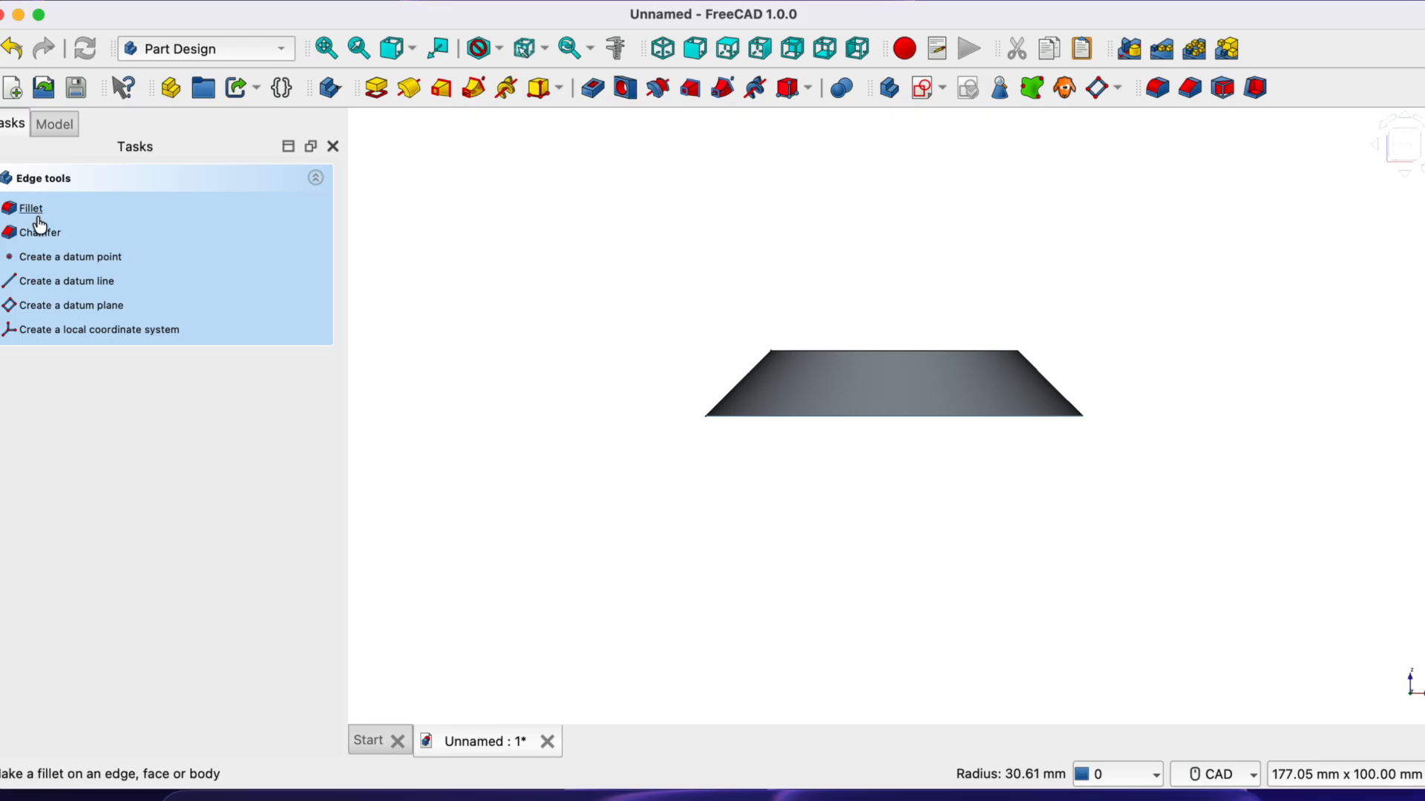
click(30, 207)
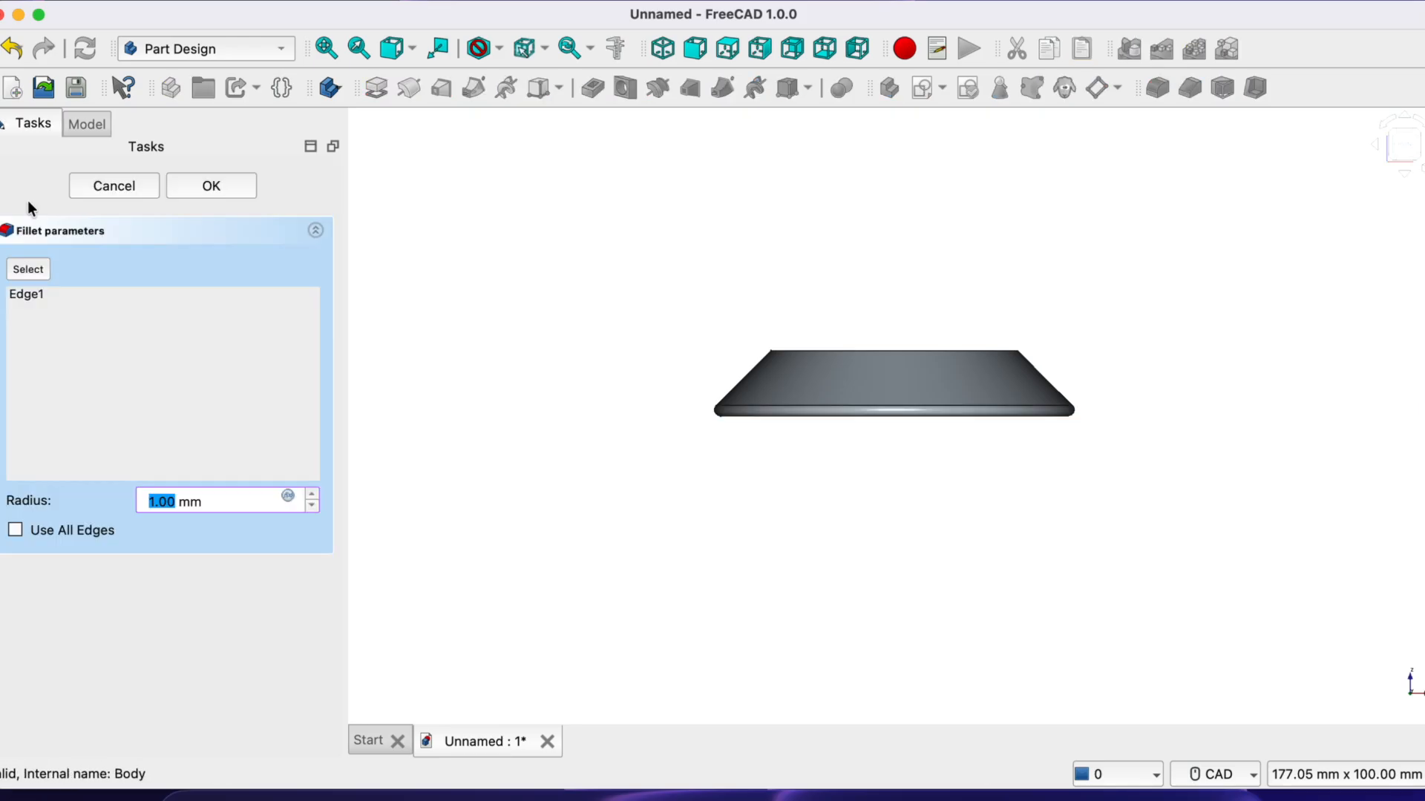
click(15, 530)
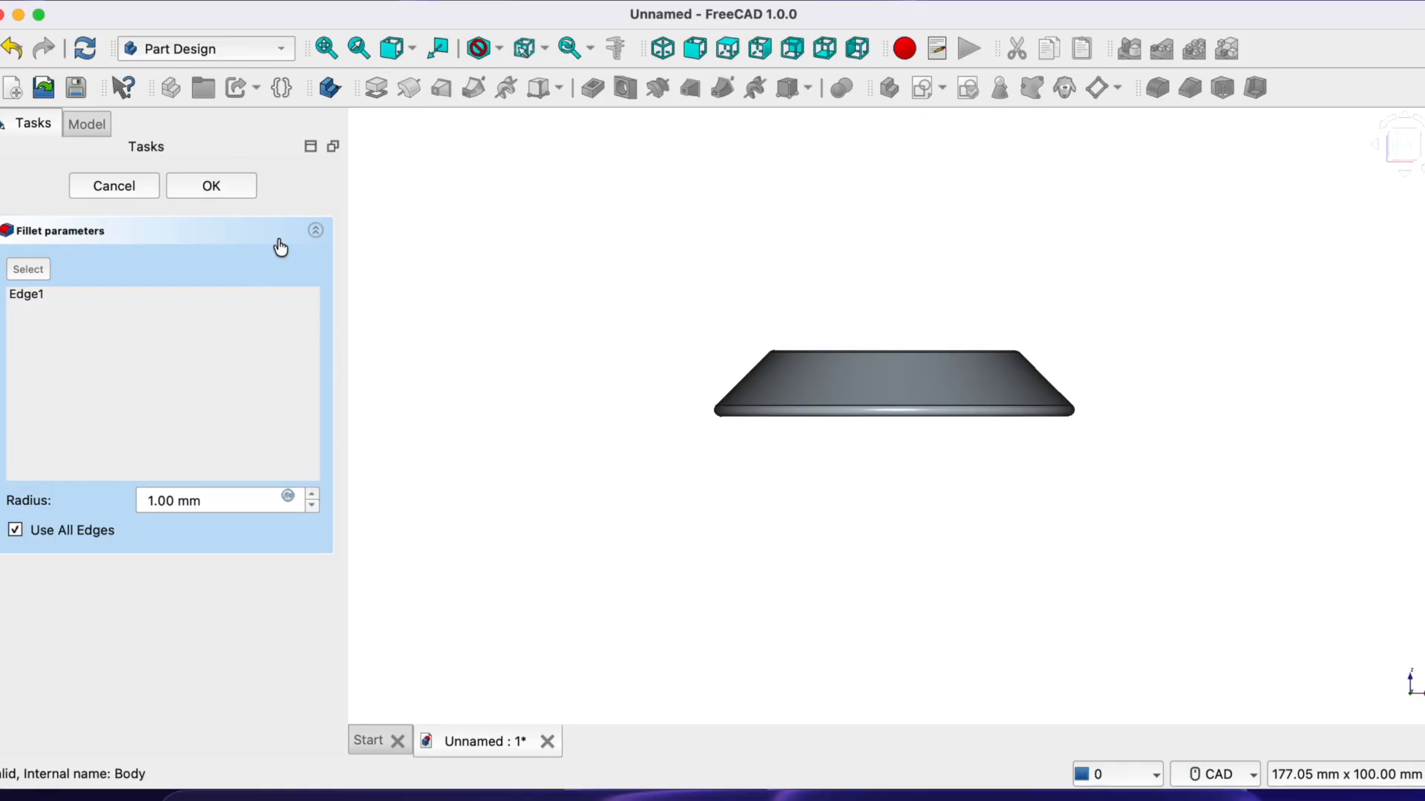
click(211, 186)
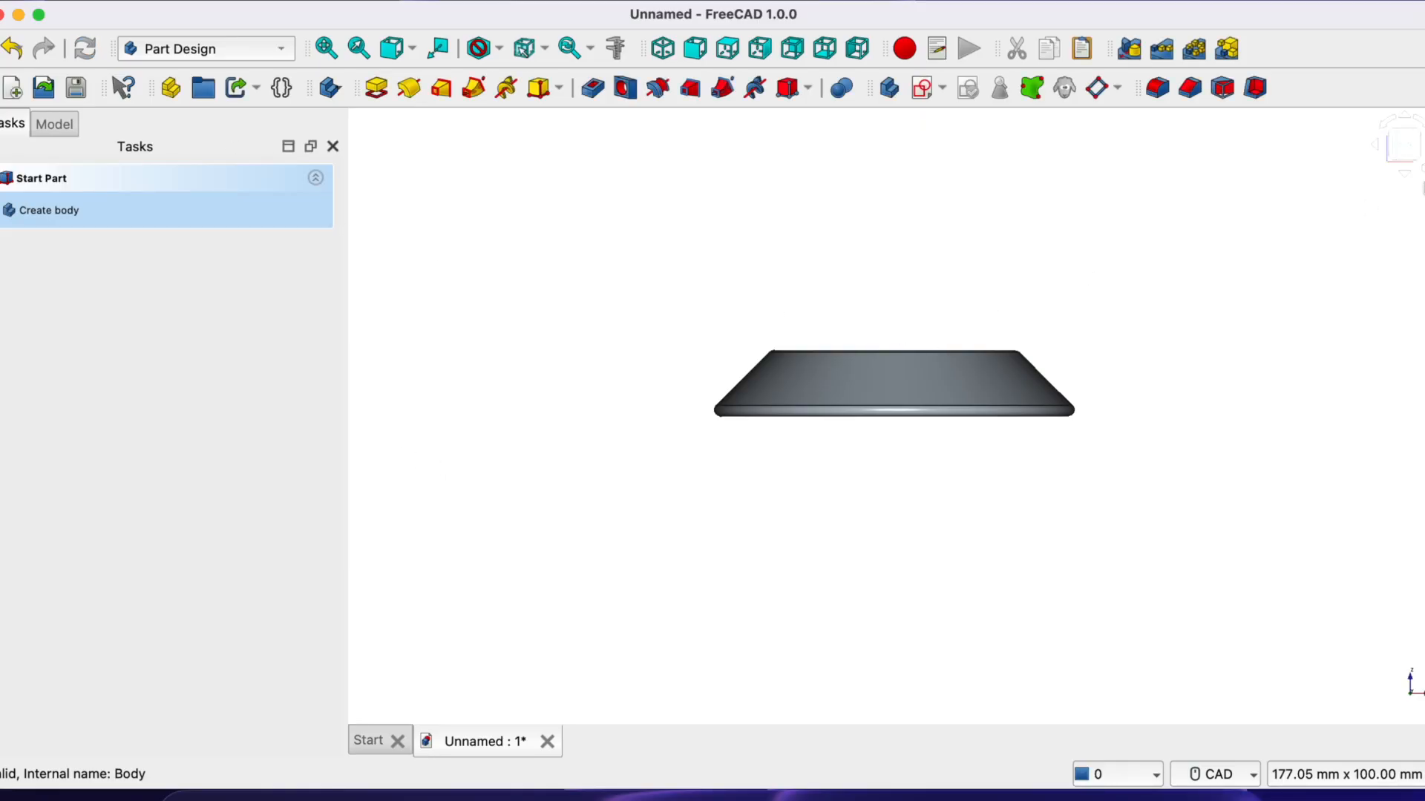
click(1406, 177)
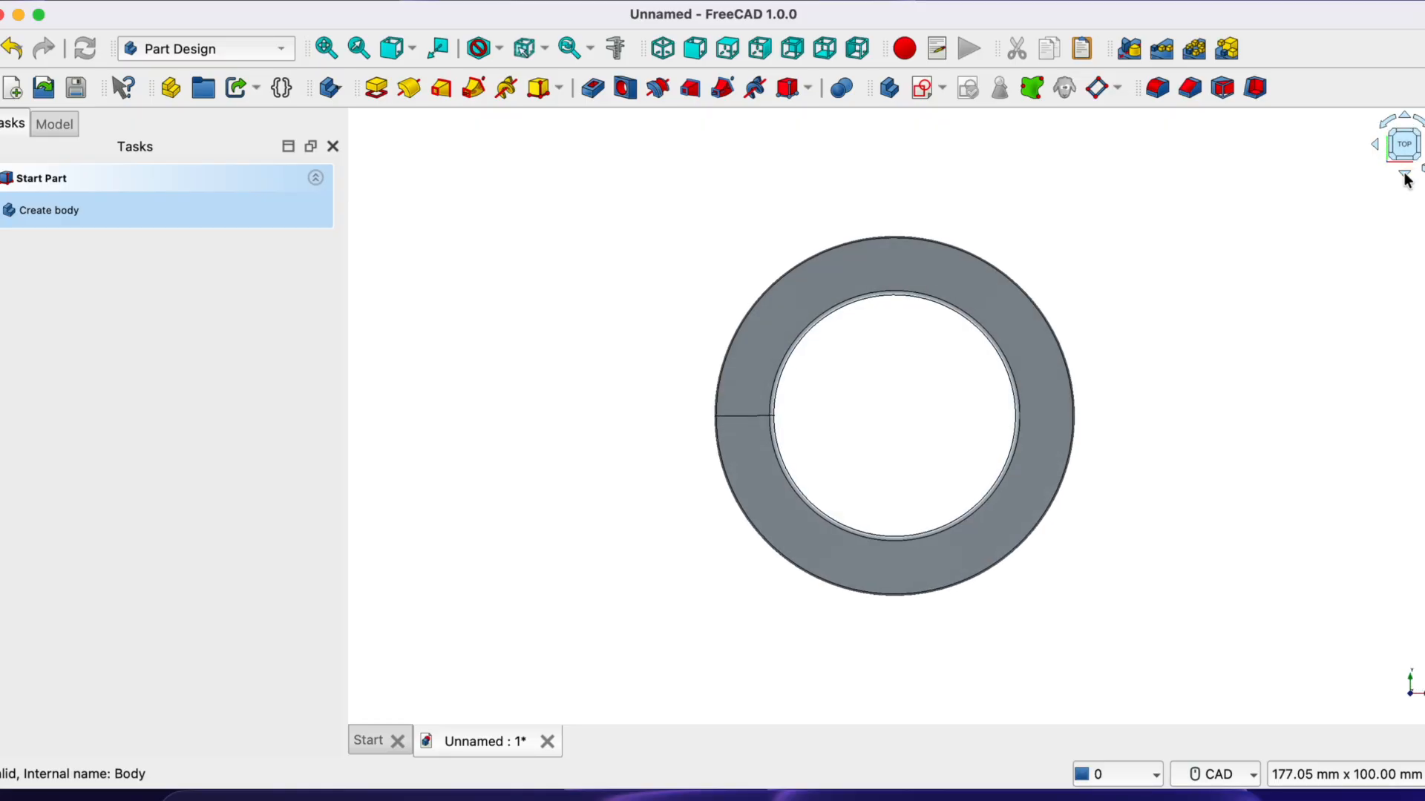
click(1405, 177)
click(1405, 177)
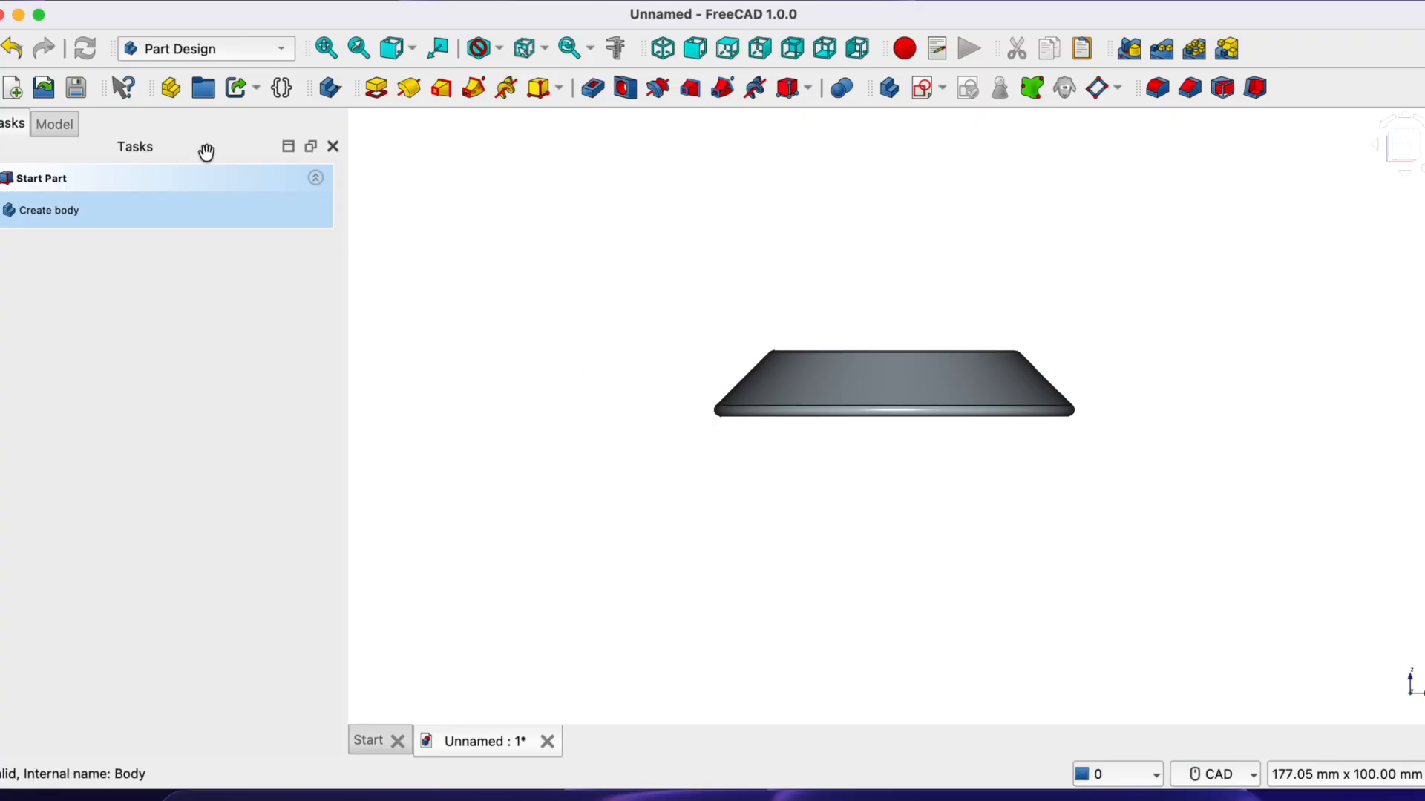
Create a second body and open a new sketch on its XY base plane
click(890, 90)
click(921, 88)
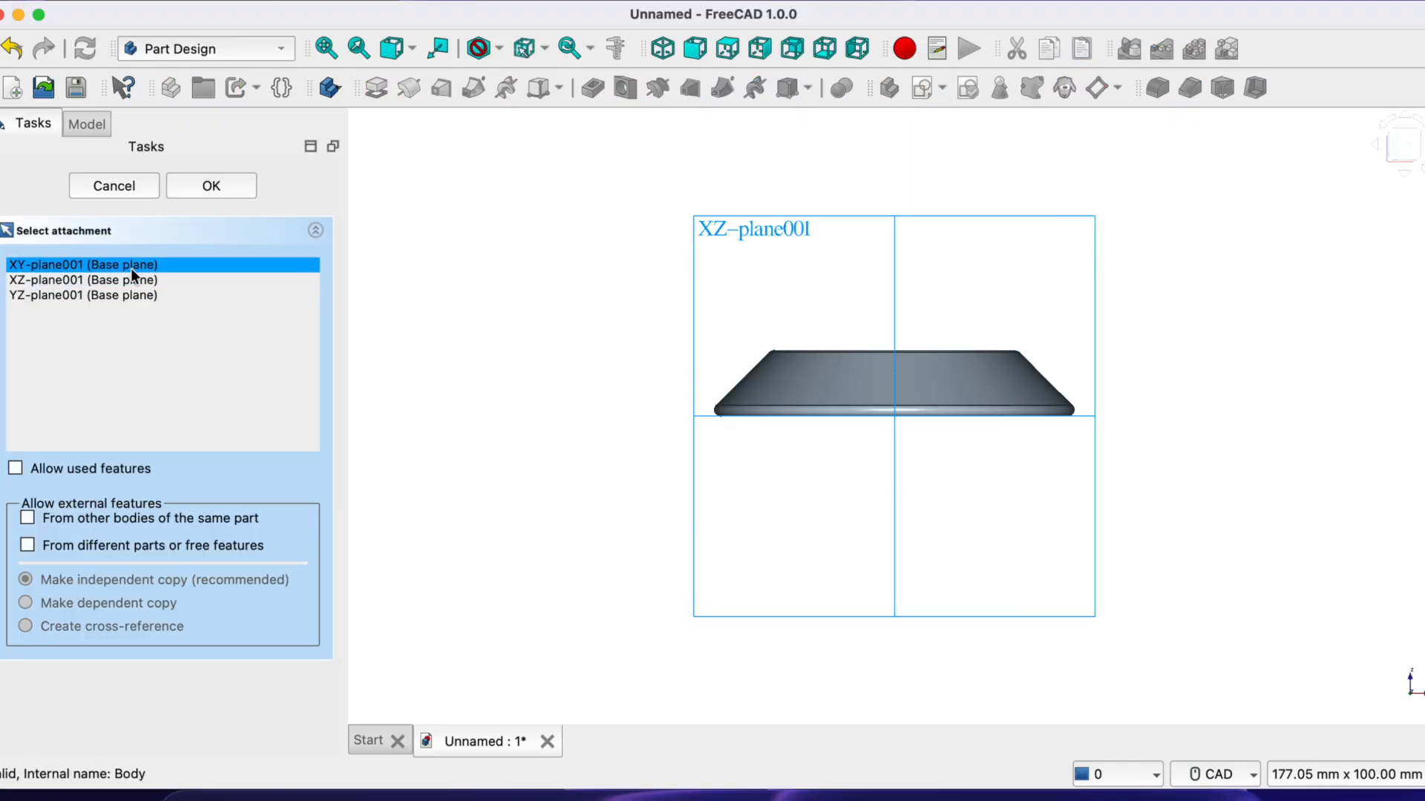
click(211, 185)
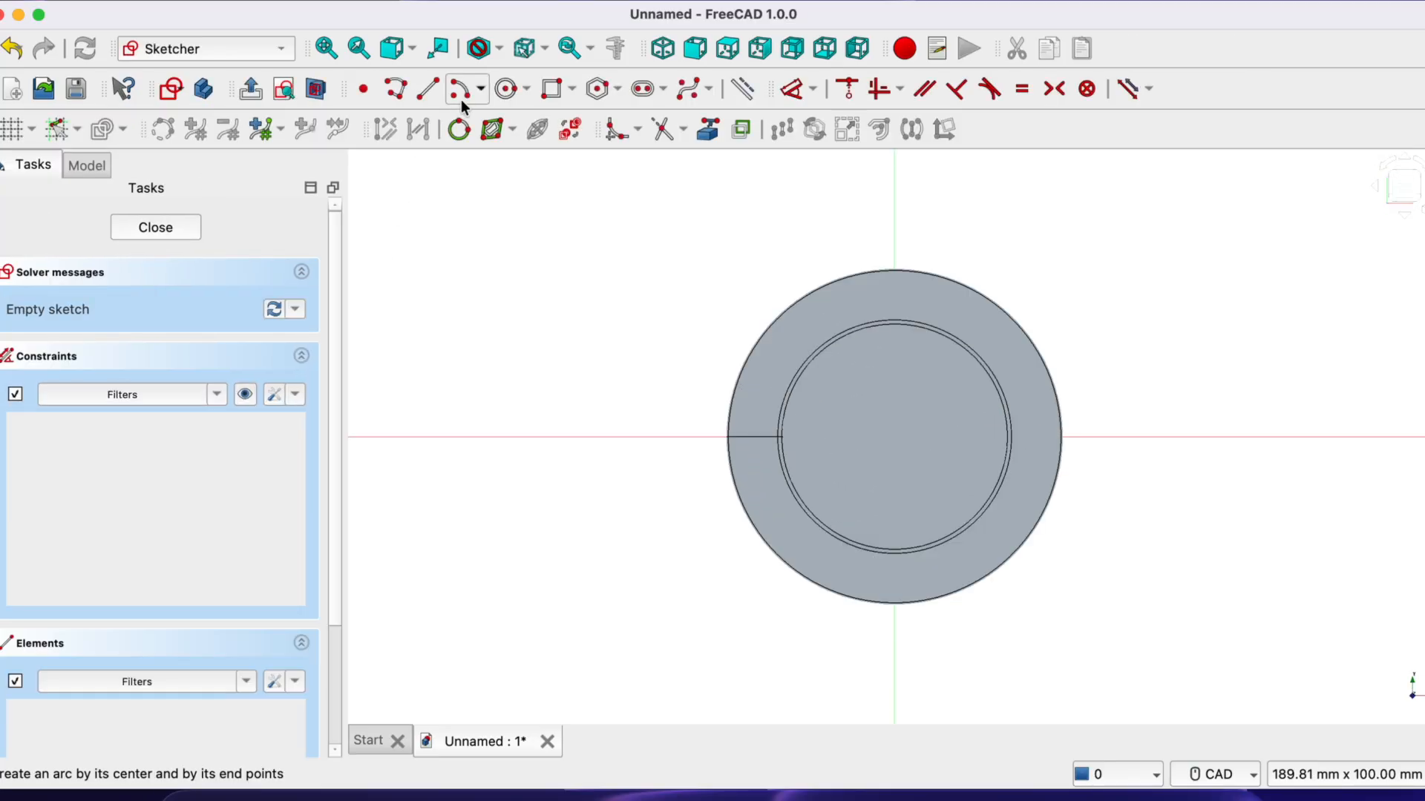
Sketch a circle about 10.5 mm in diameter centred on the origin and close the sketch
click(508, 91)
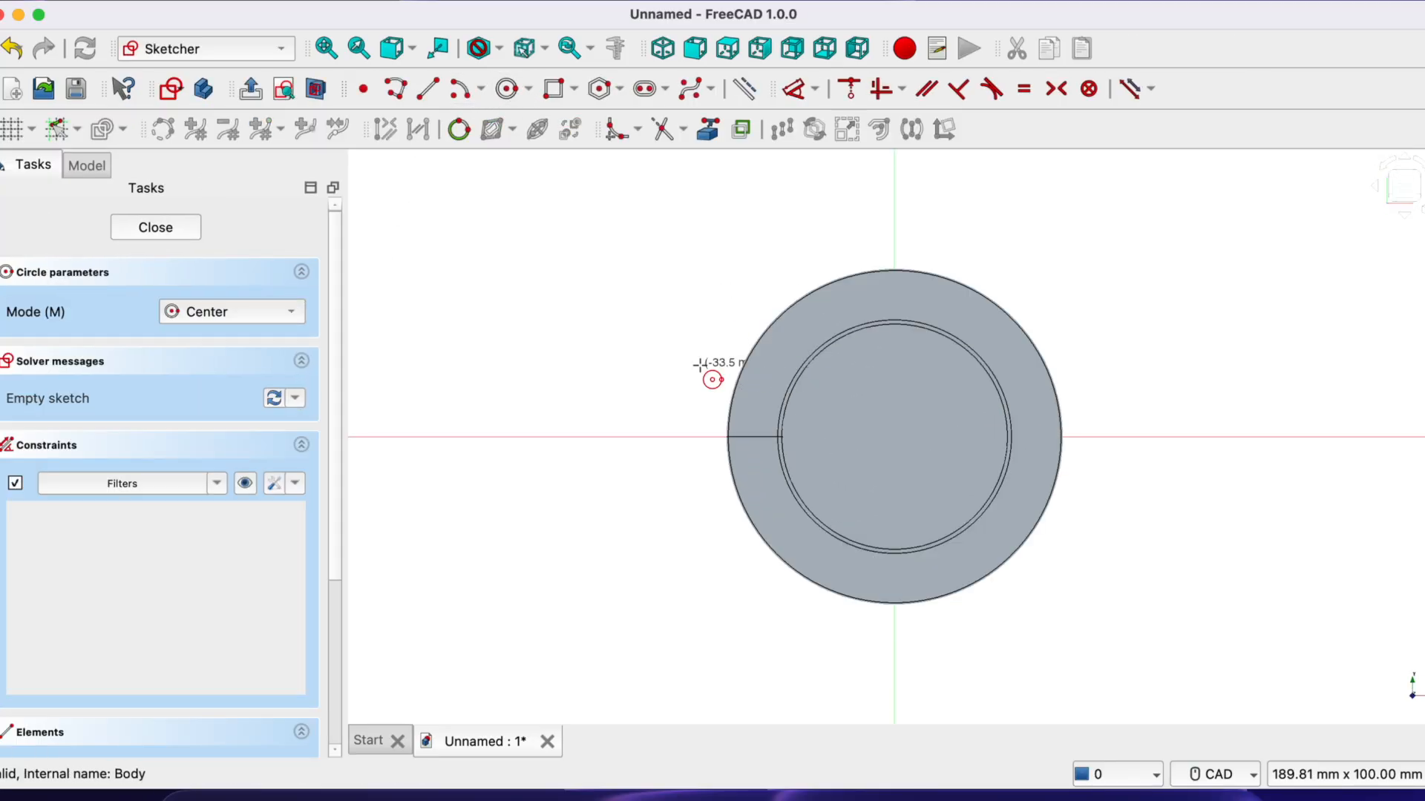
click(203, 89)
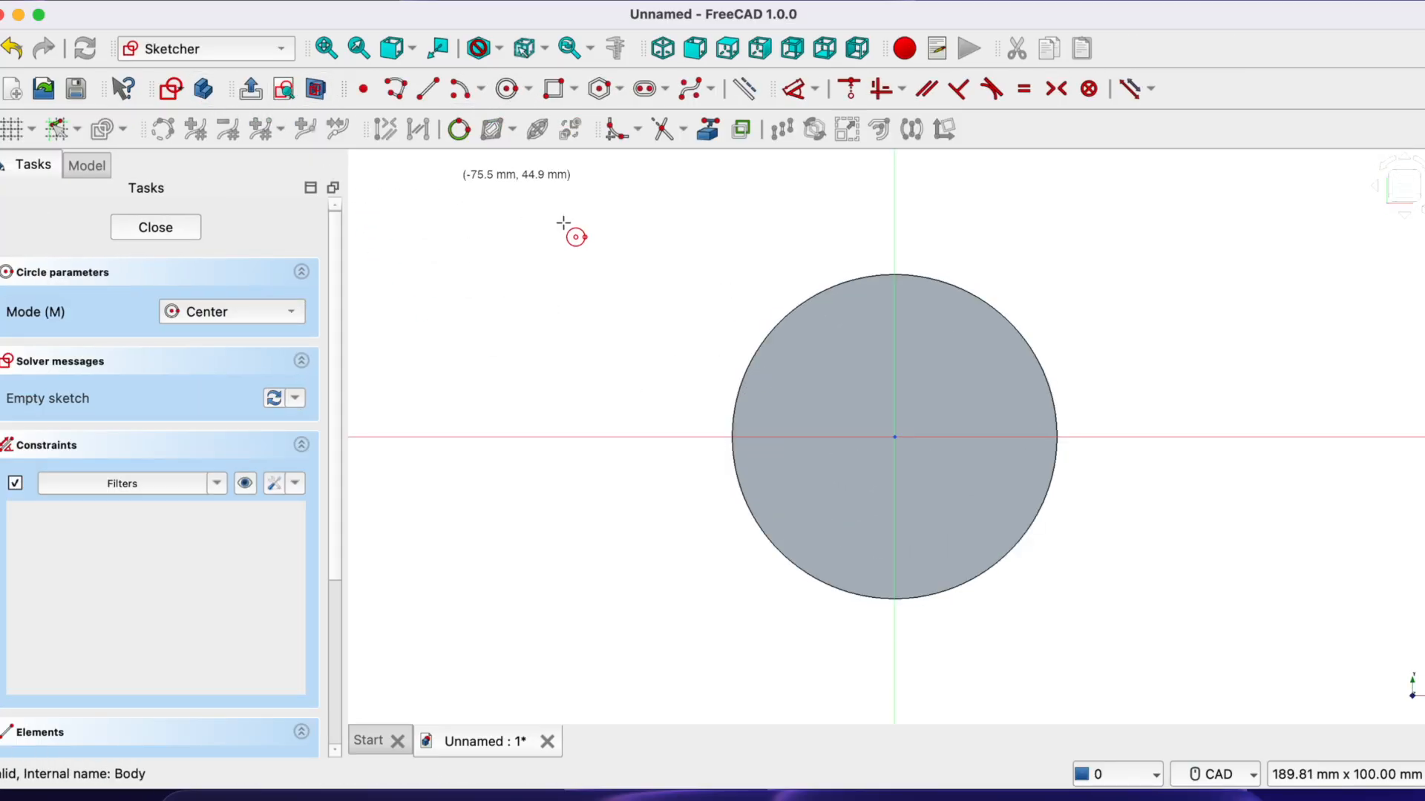
click(894, 439)
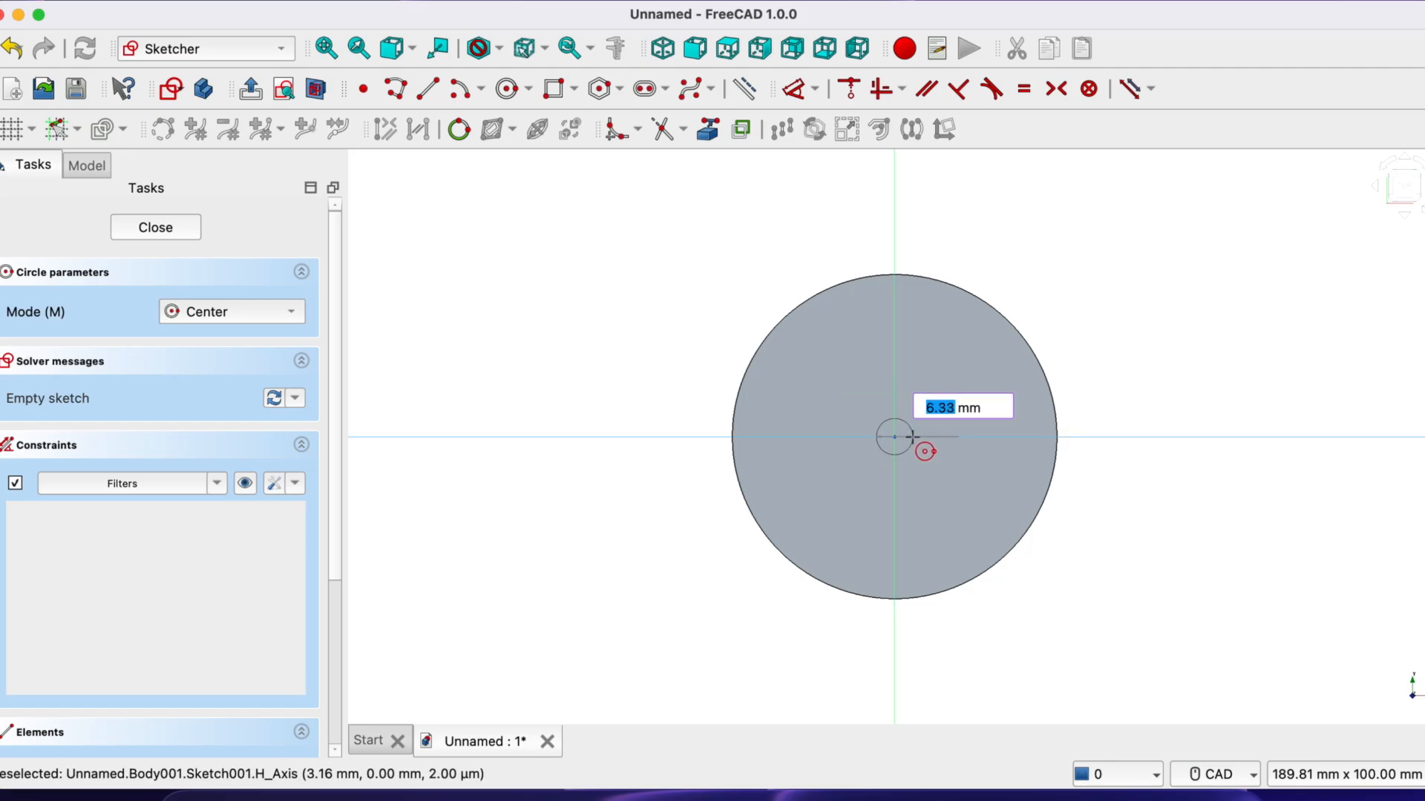
click(924, 438)
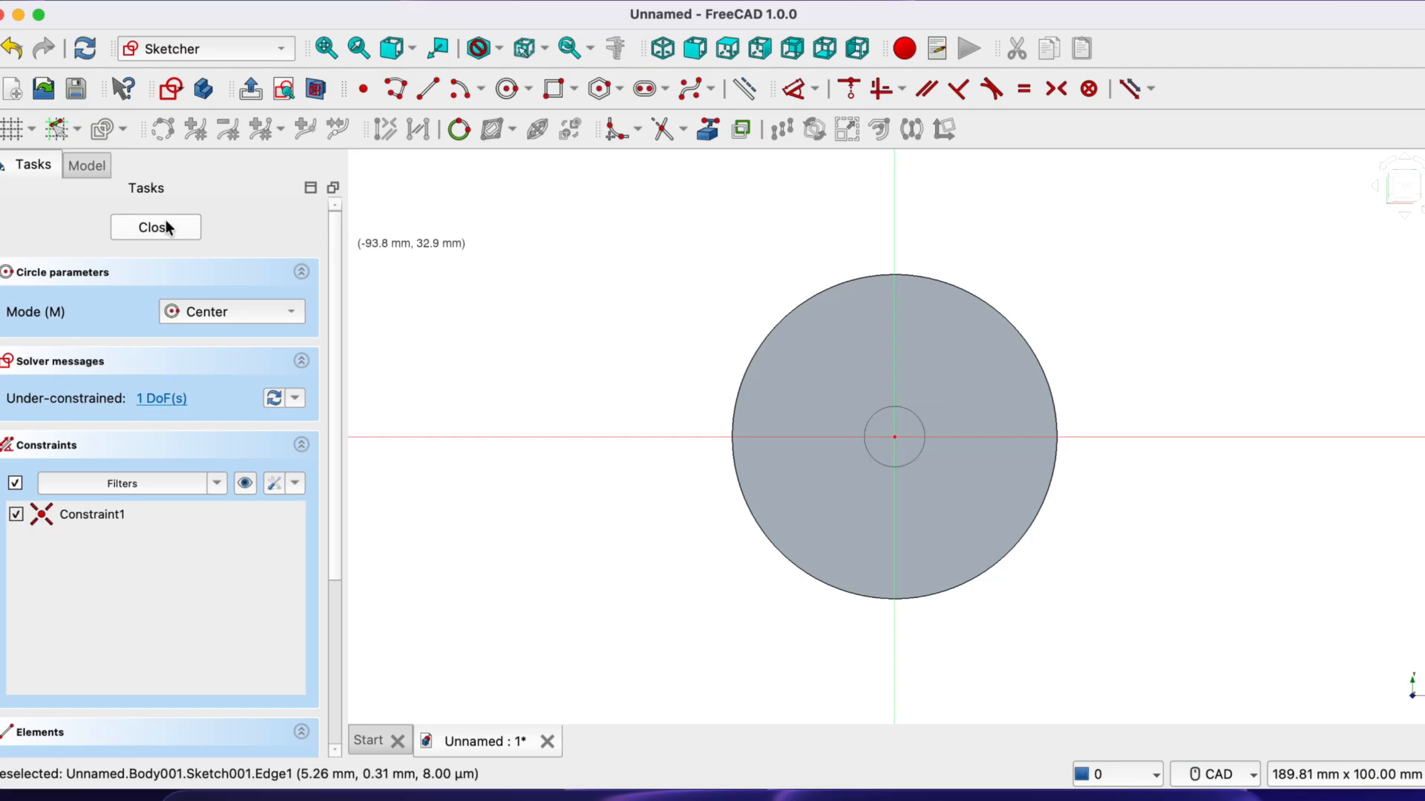
click(168, 228)
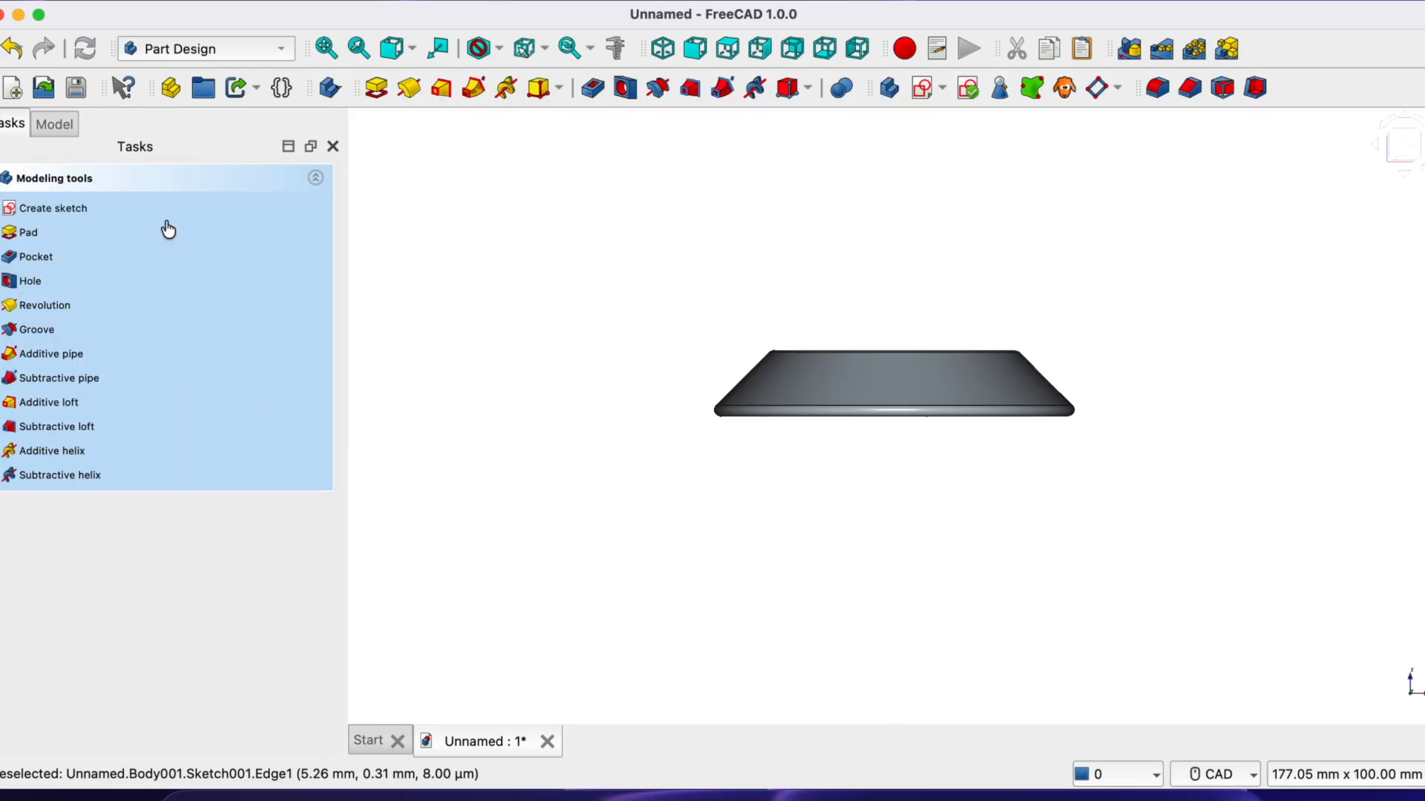
Pad the circle sketch to a length of 14 mm
click(23, 234)
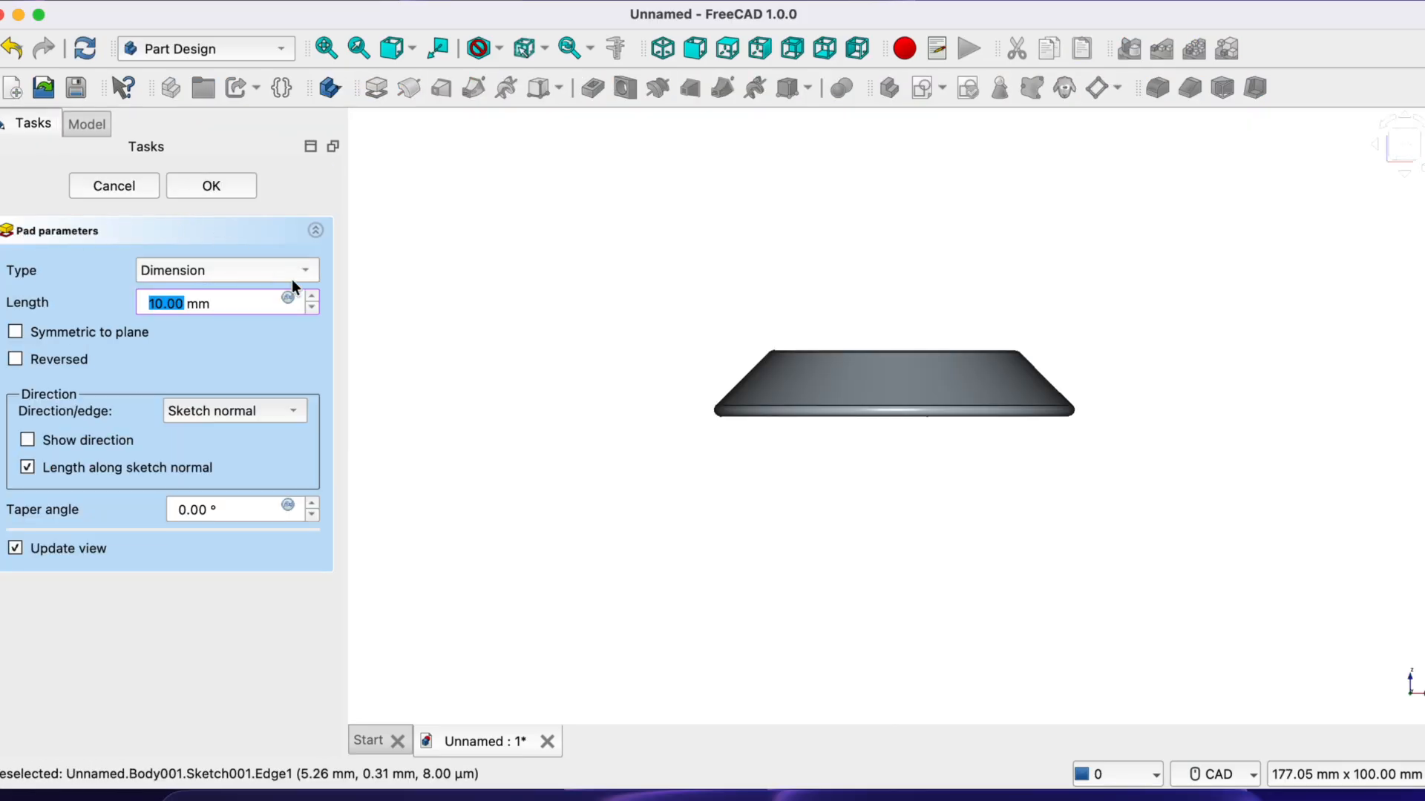
click(704, 343)
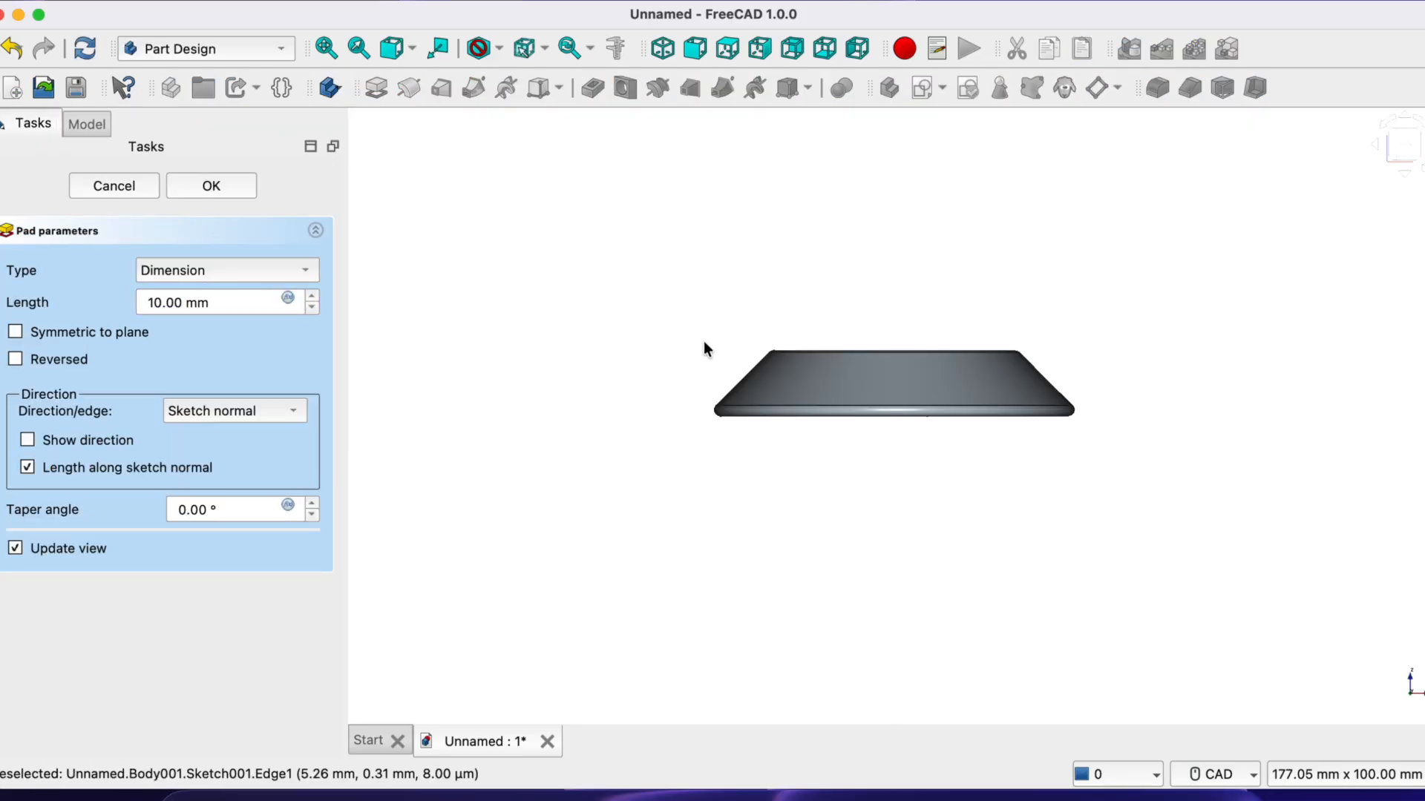
double_click(311, 297)
click(311, 297)
click(311, 297)
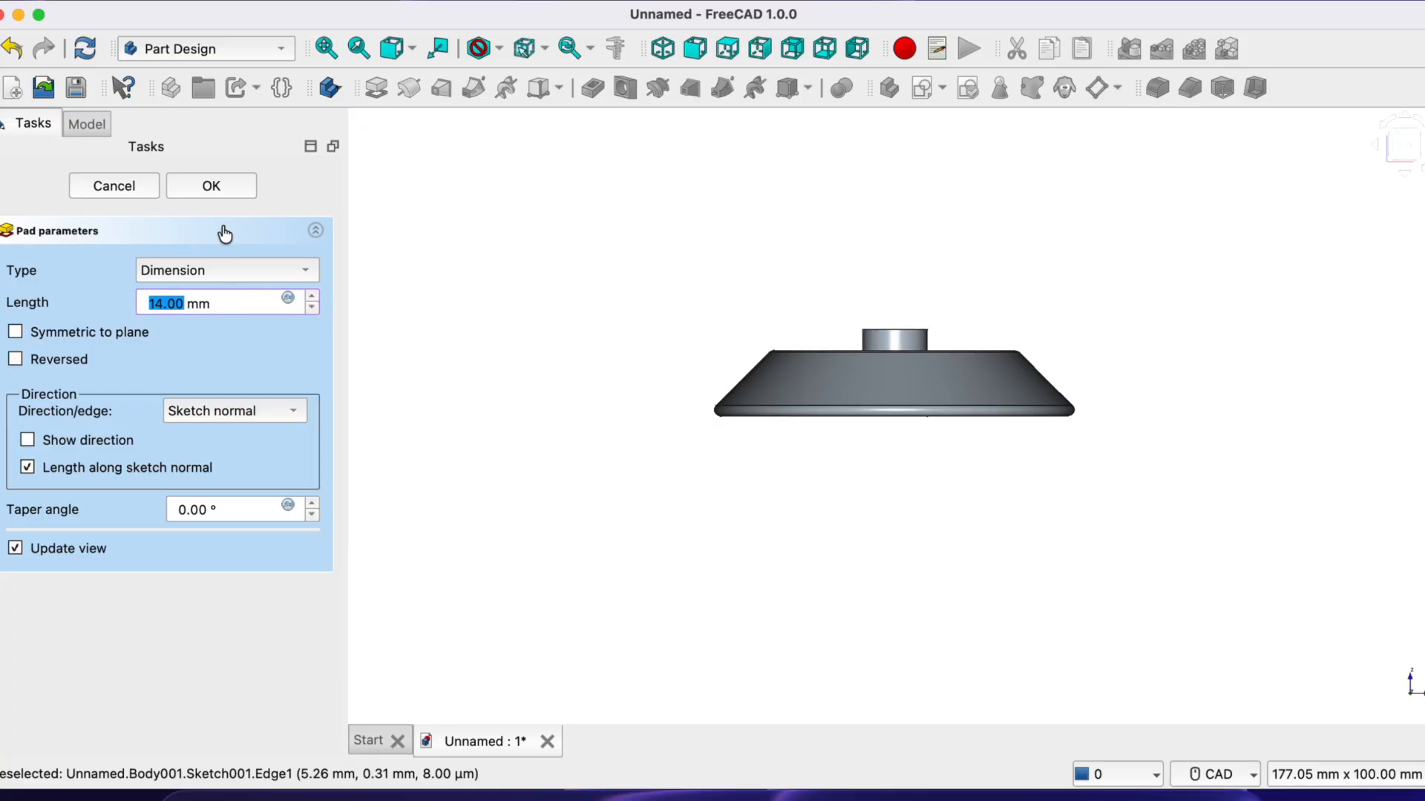
click(223, 185)
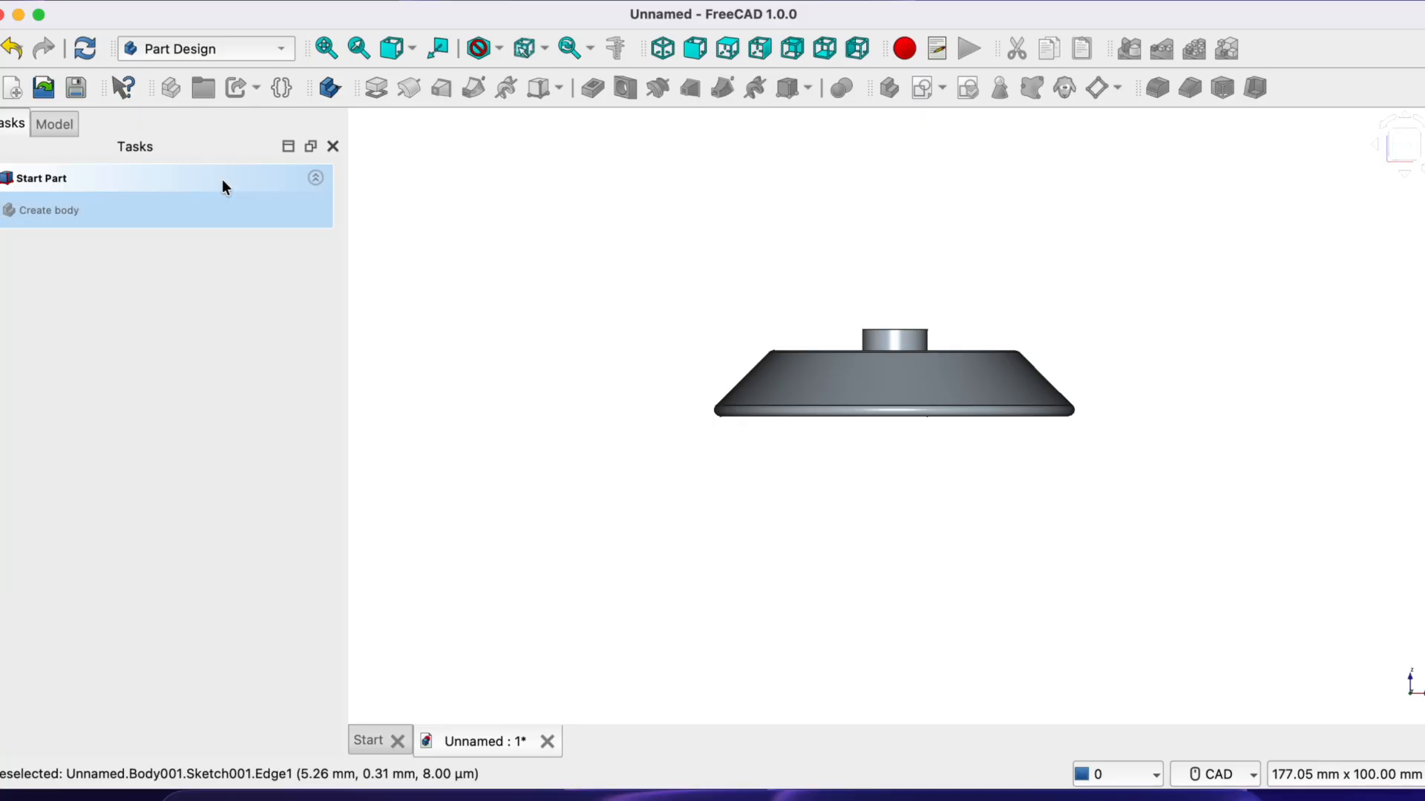
Transform the cylinder body by moving it 2 mm downward along the vertical axis, so it extends through the base's underside
click(57, 126)
click(99, 203)
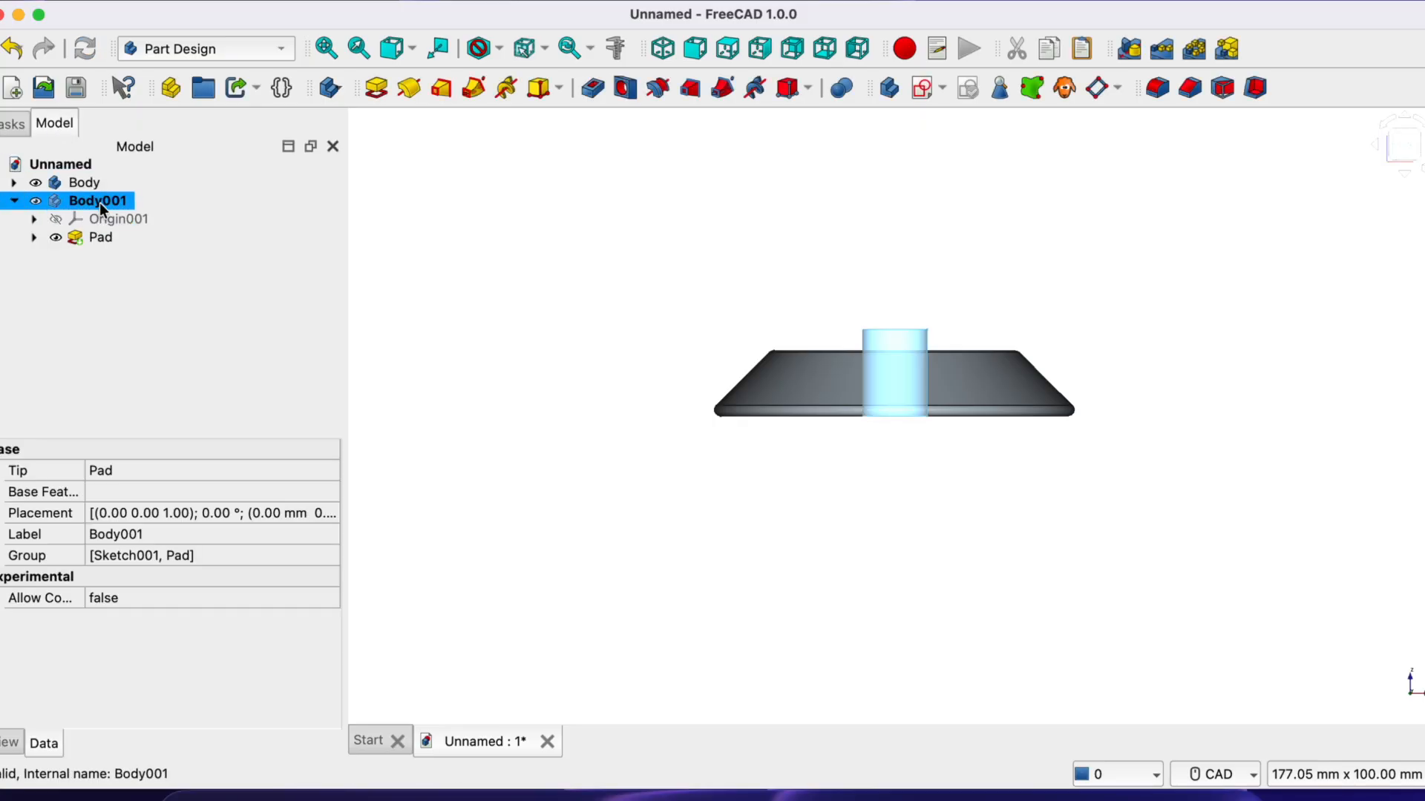
right_click(99, 202)
click(158, 39)
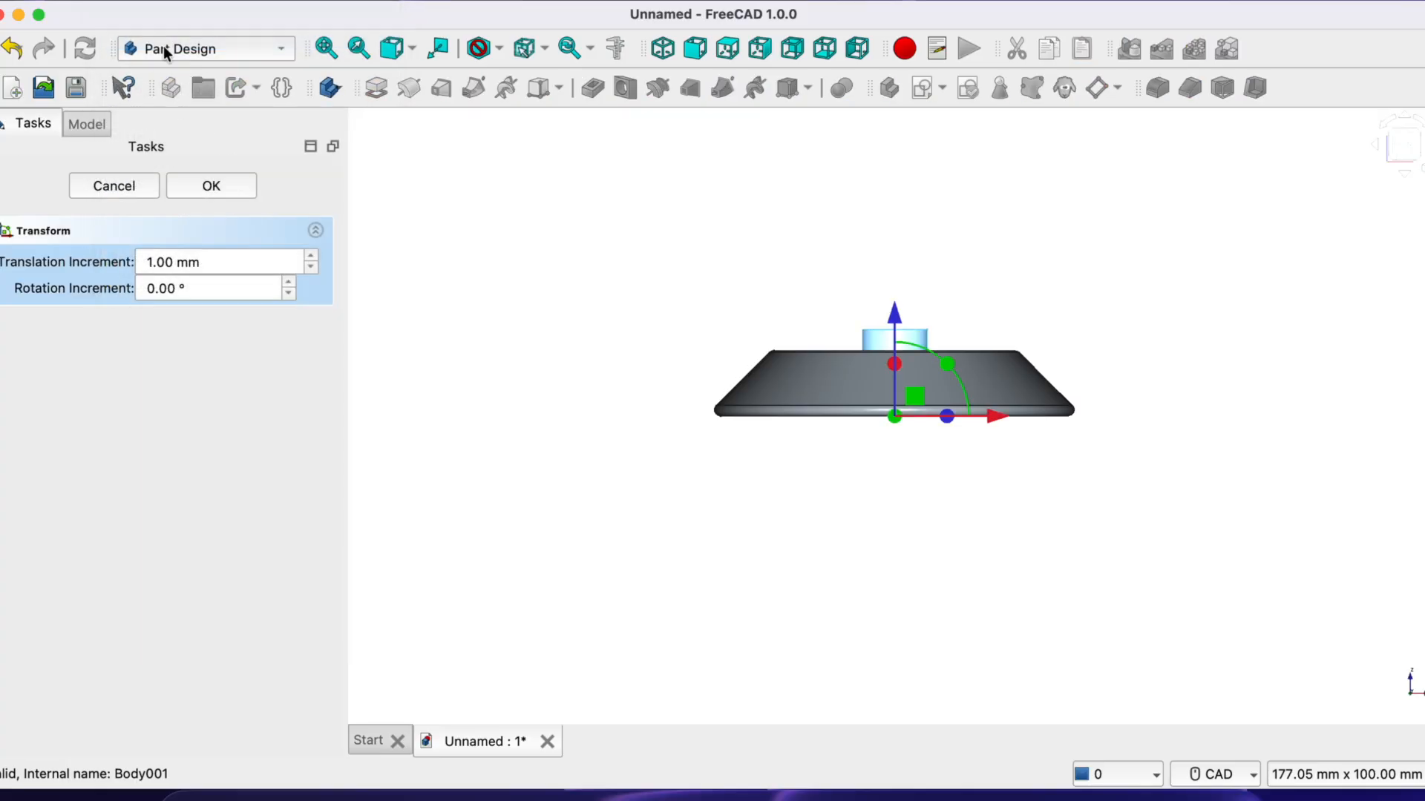
drag(894, 327, 894, 338)
click(224, 190)
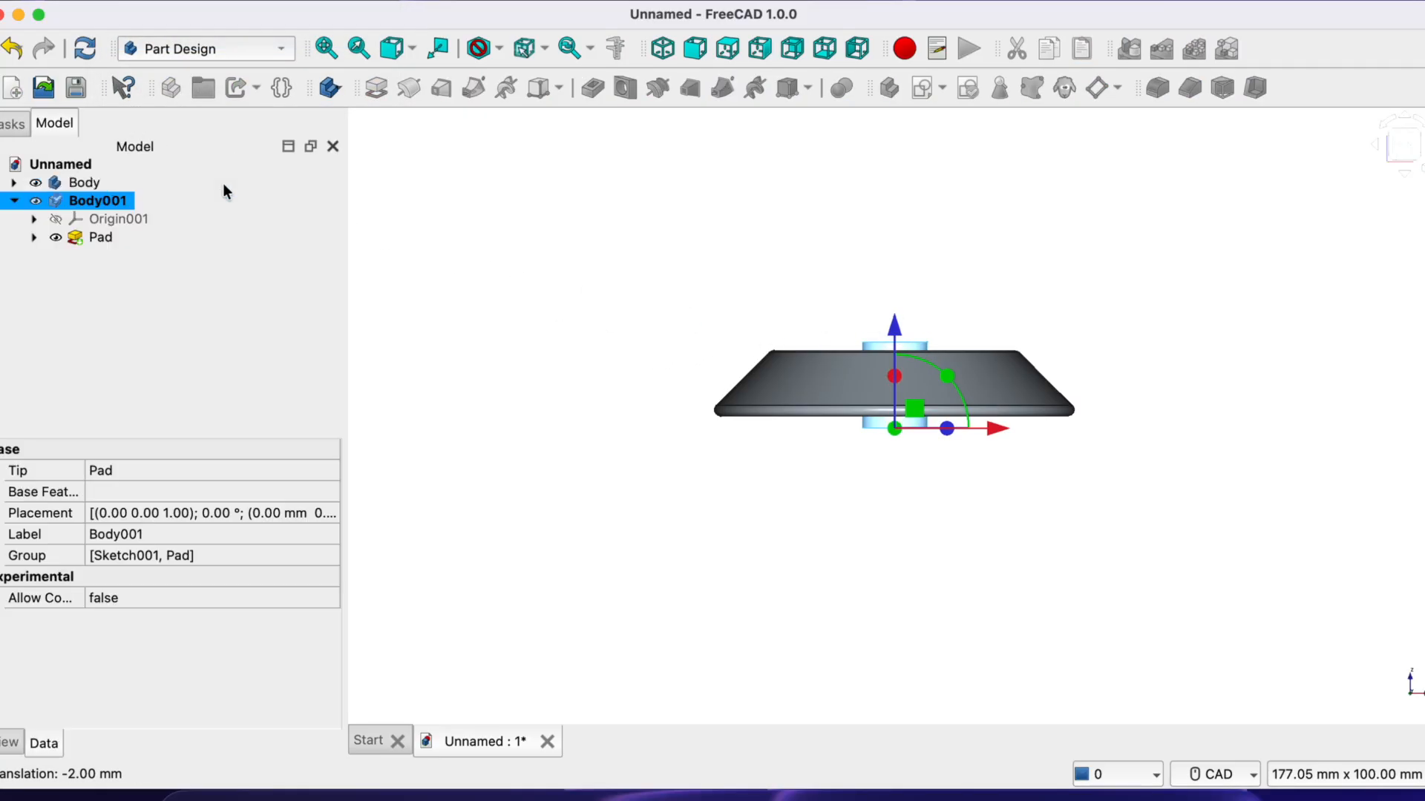
Subtract the cylinder body from the revolved body with a Boolean Cut in the Part workbench
click(84, 182)
super+click(101, 208)
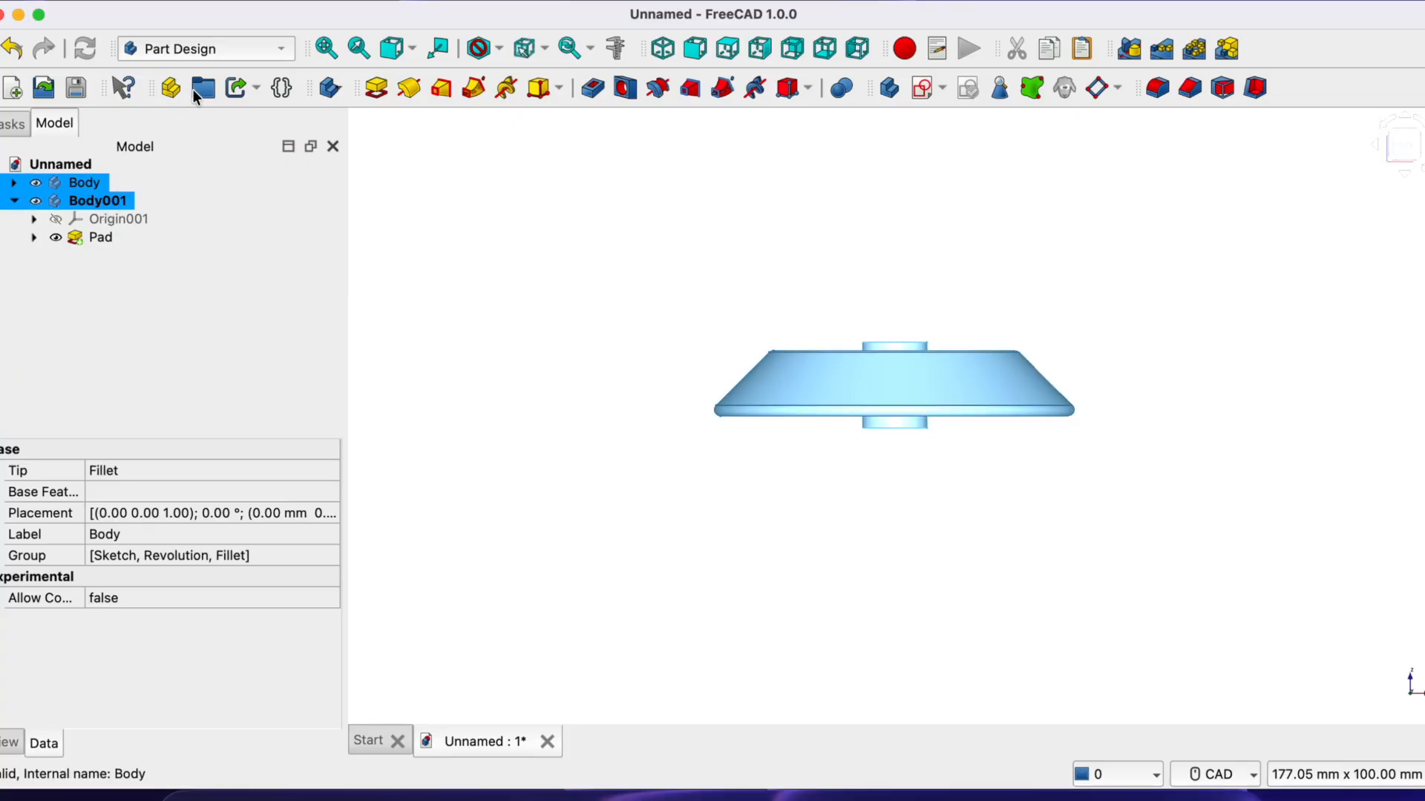
click(281, 49)
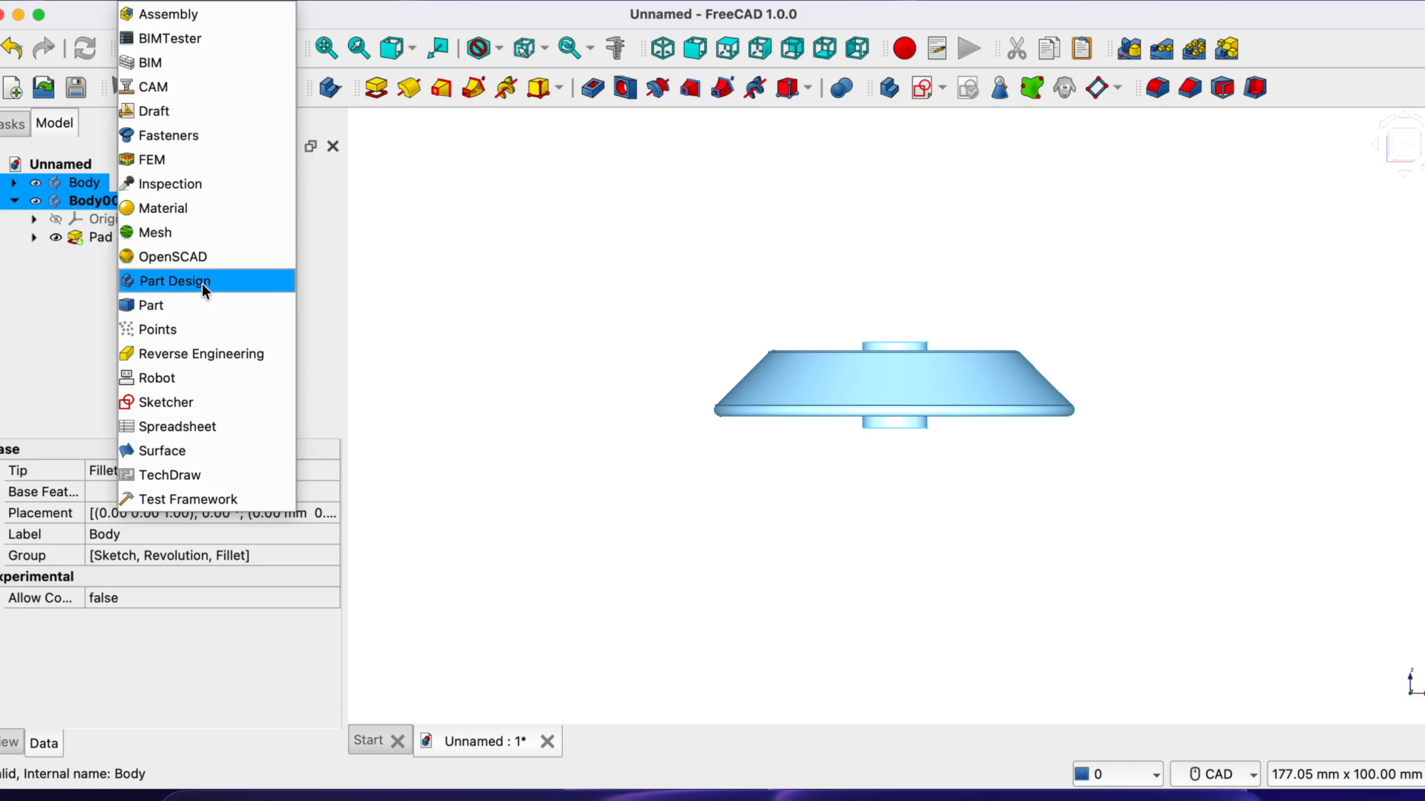
click(178, 304)
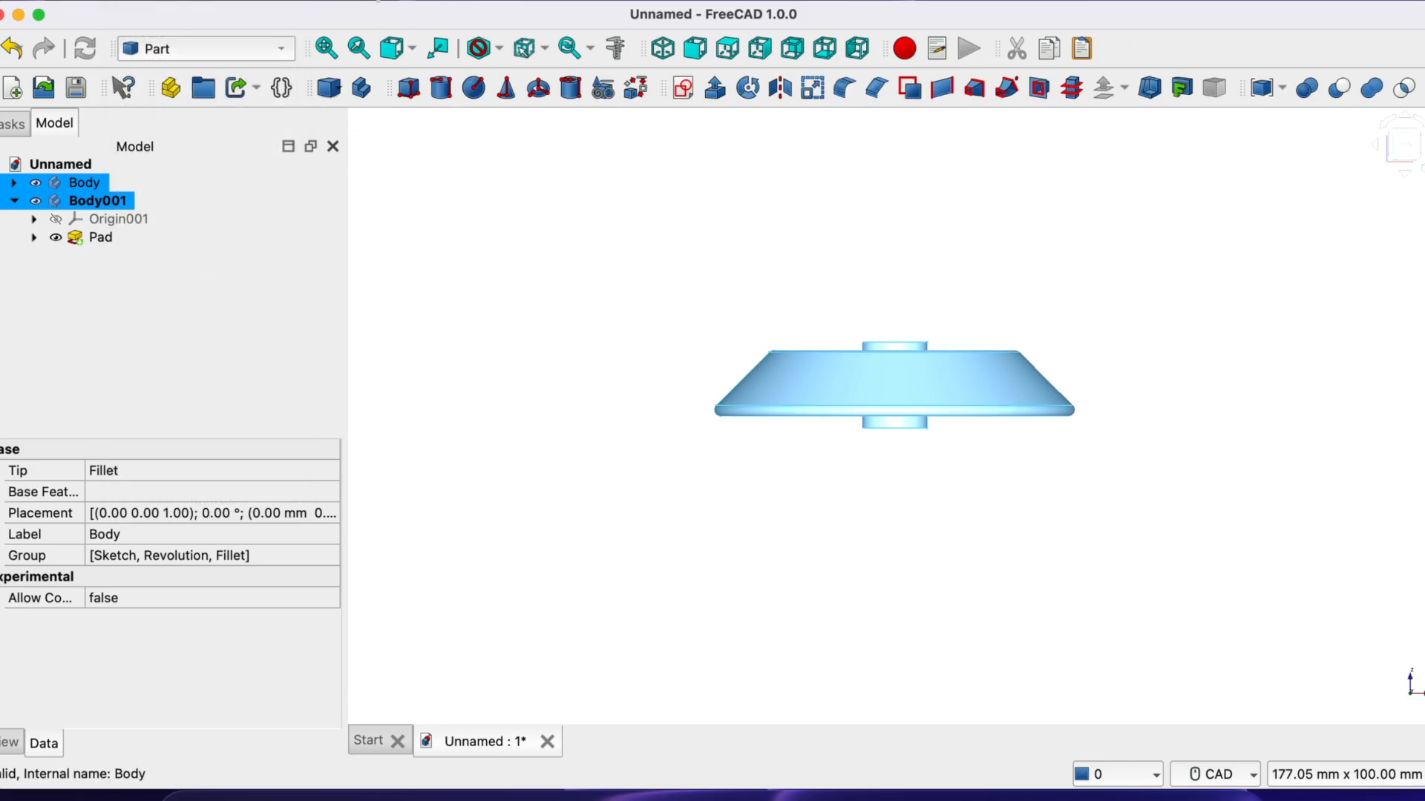
click(376, 0)
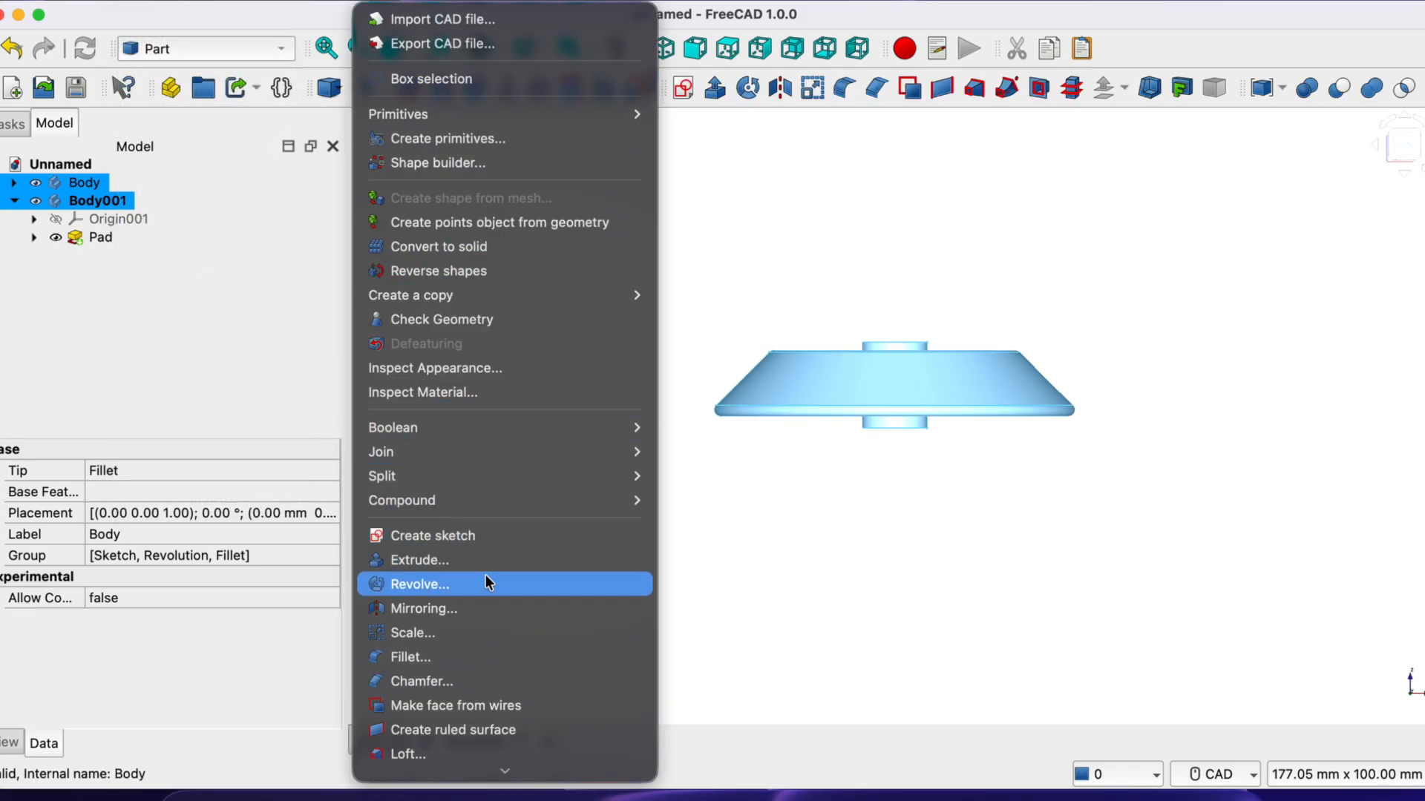
mouse_move(517, 431)
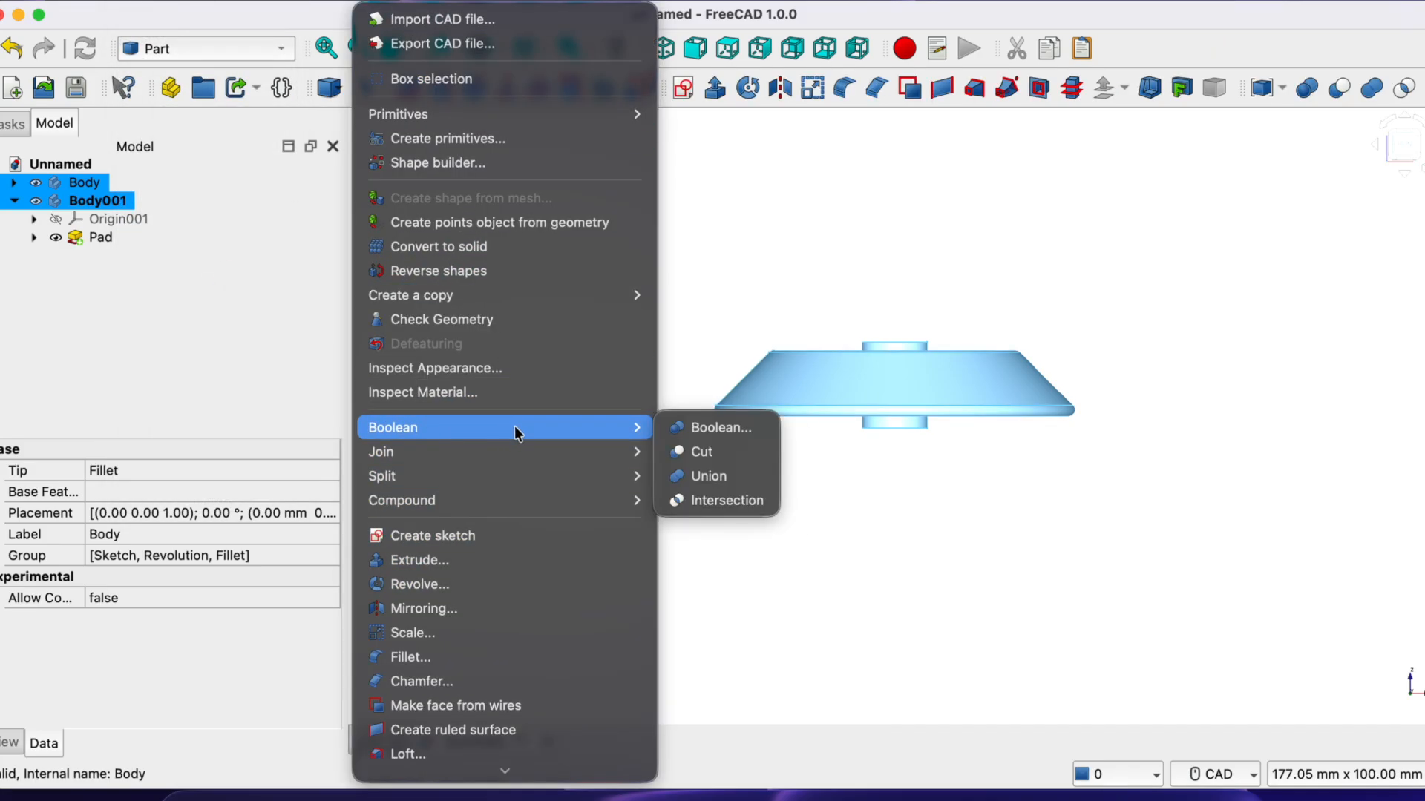
click(705, 451)
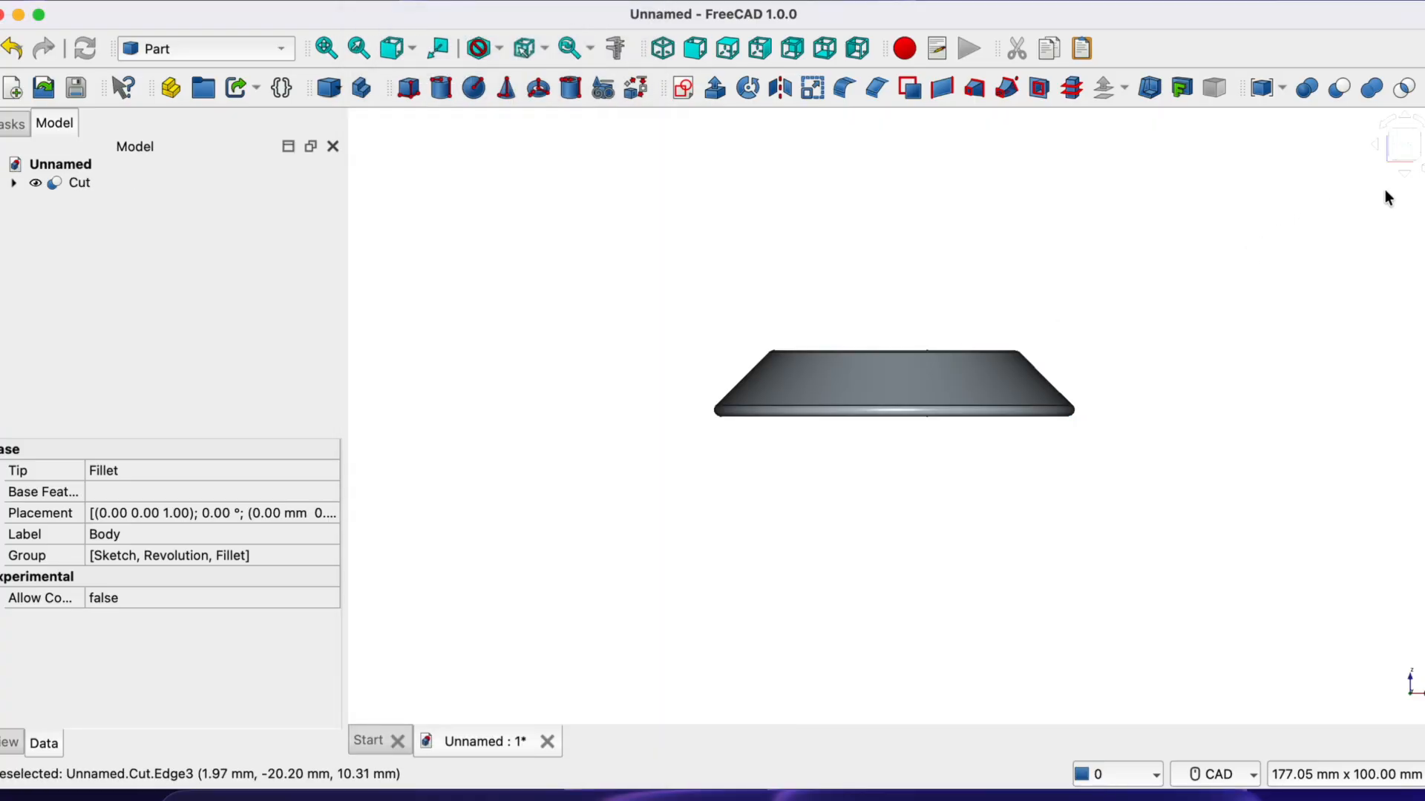
Examine the central through hole of the cut solid from below and from above
click(1404, 173)
click(1403, 172)
click(1404, 172)
click(1404, 172)
click(1403, 172)
click(1403, 172)
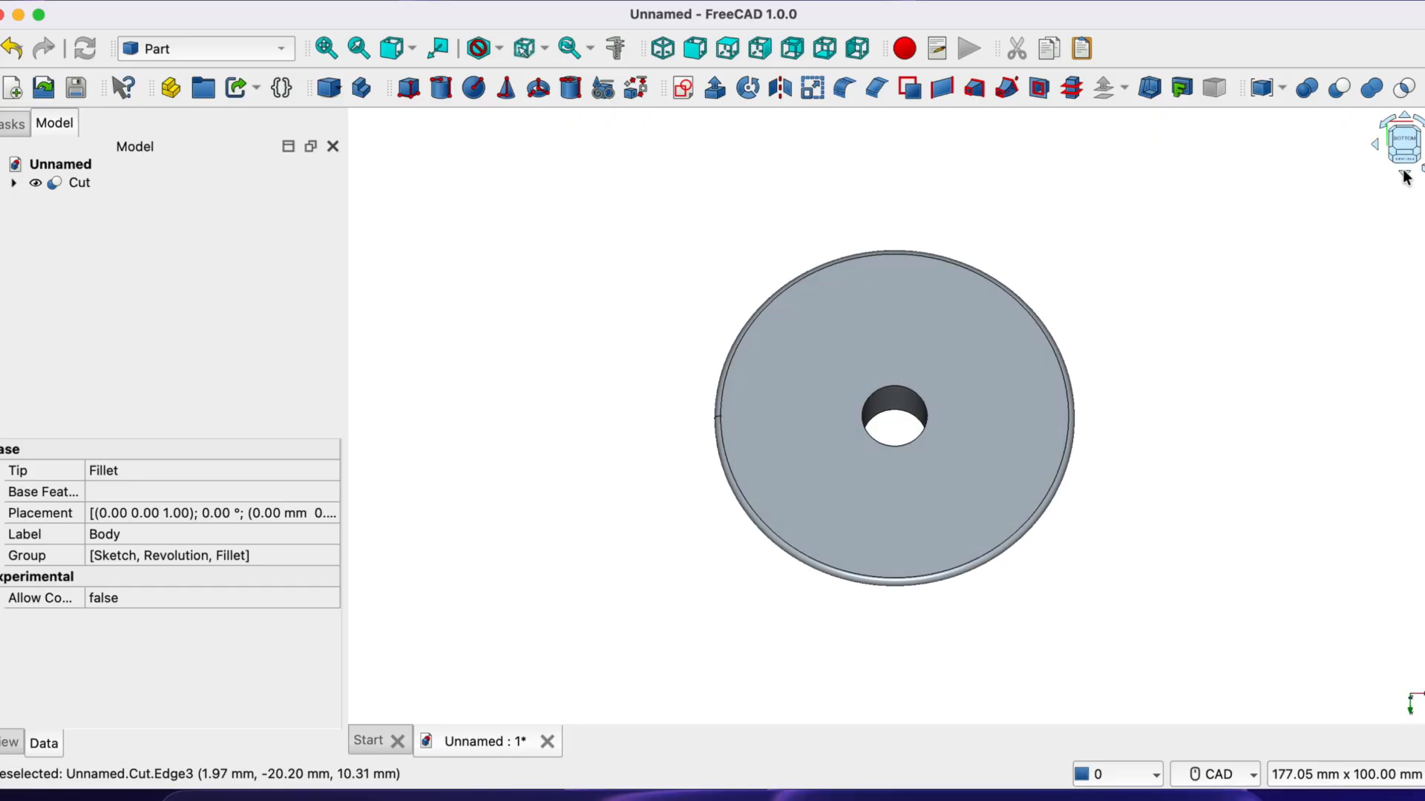
click(1404, 173)
click(1403, 172)
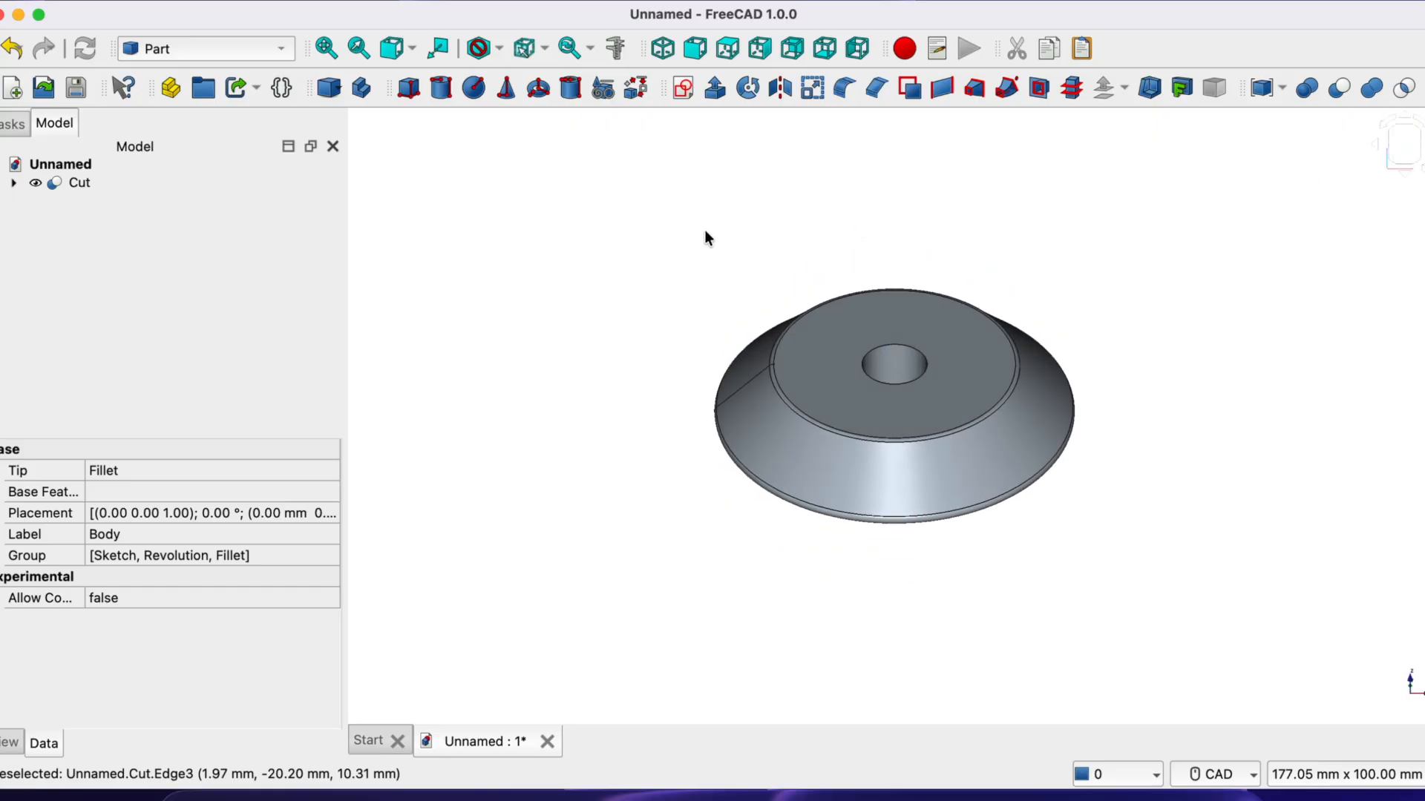
In the Part Design workbench, create a new body and open a sketch on its XY base plane
click(273, 47)
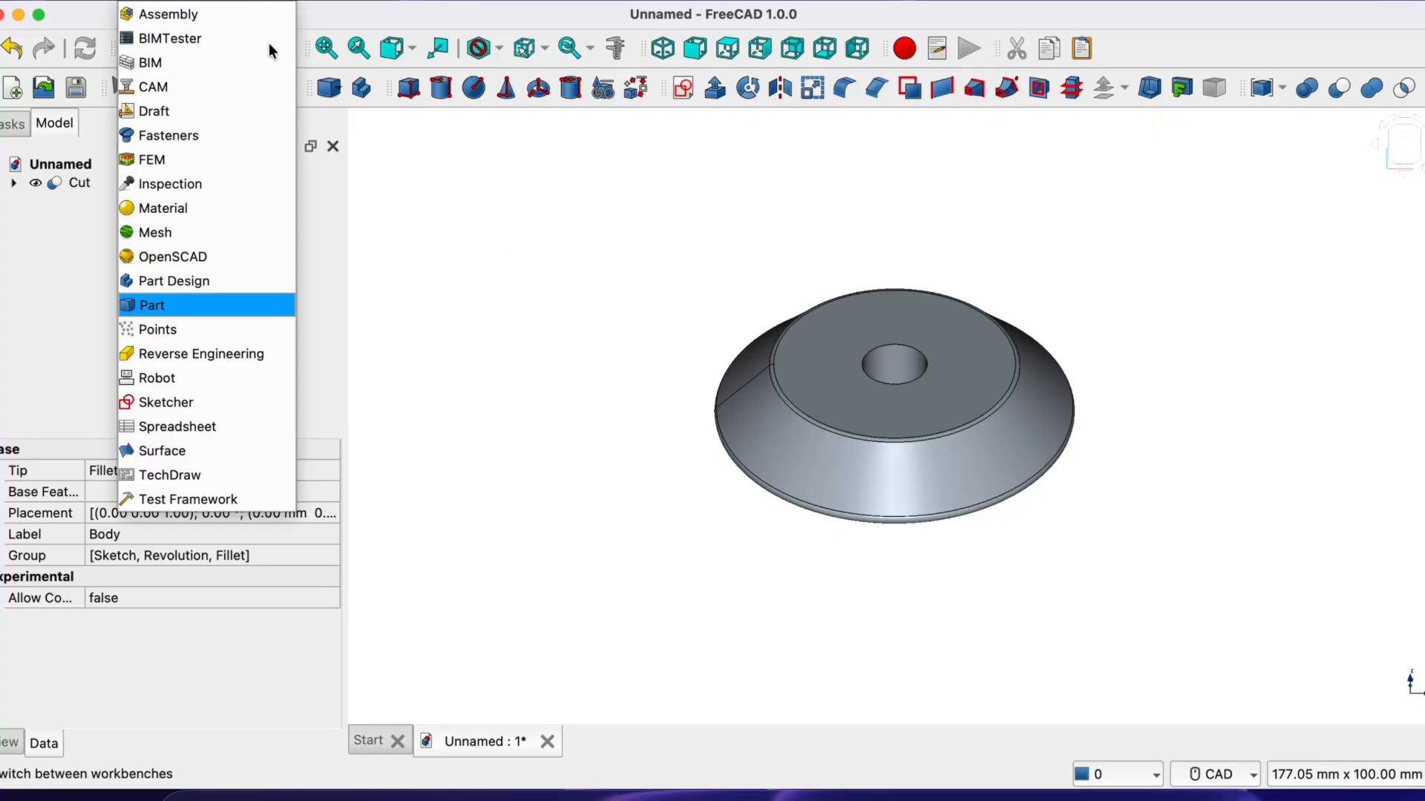
click(217, 282)
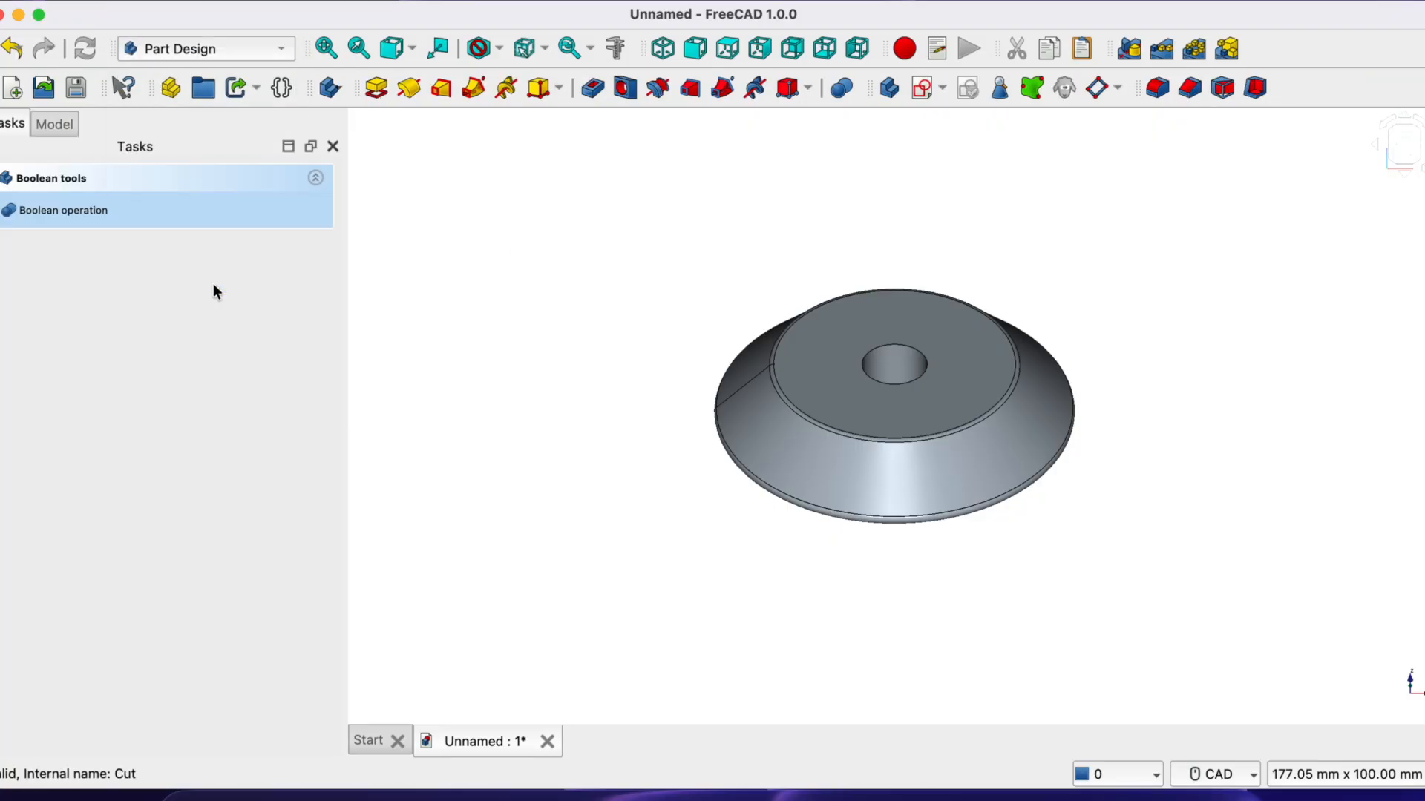
click(53, 125)
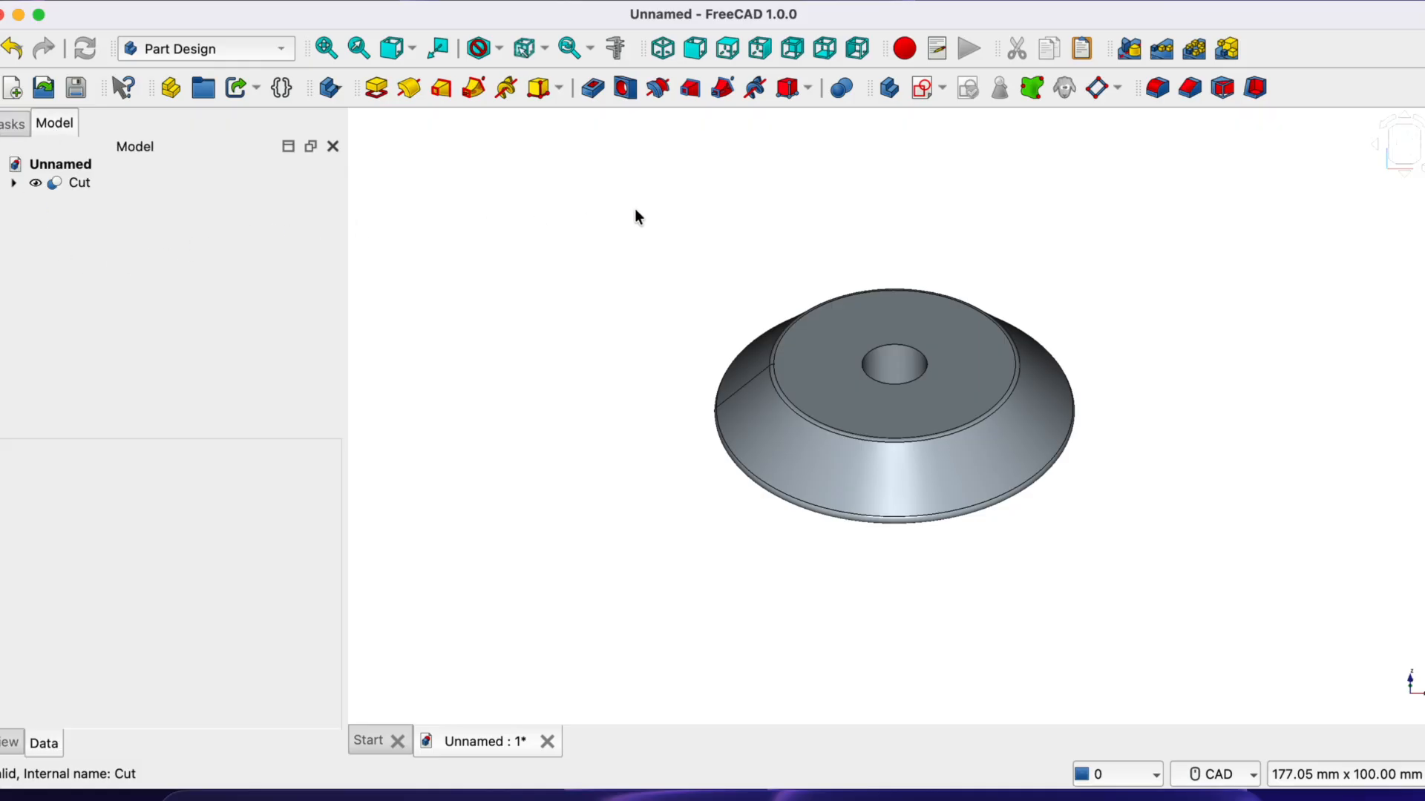
click(890, 89)
click(922, 91)
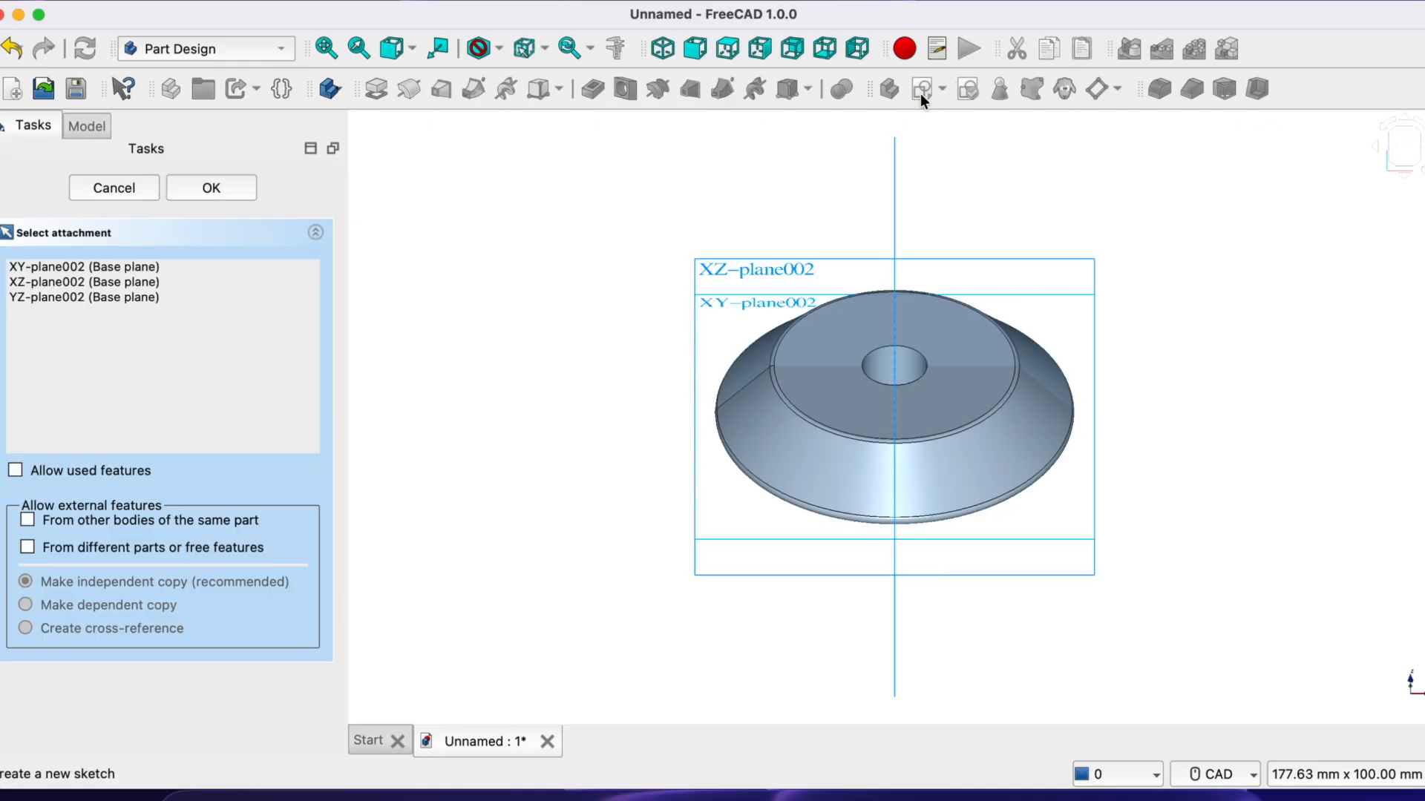
click(136, 265)
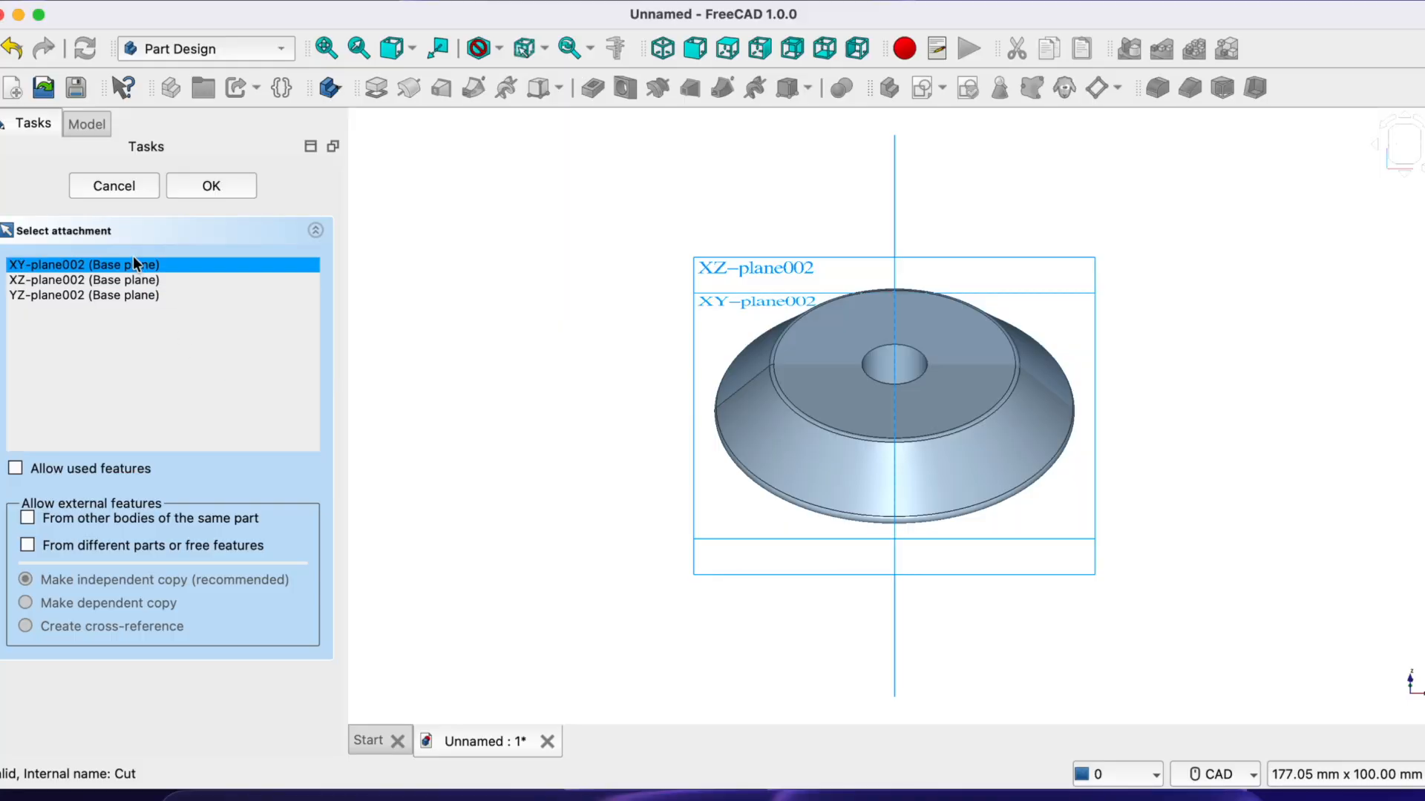
click(213, 186)
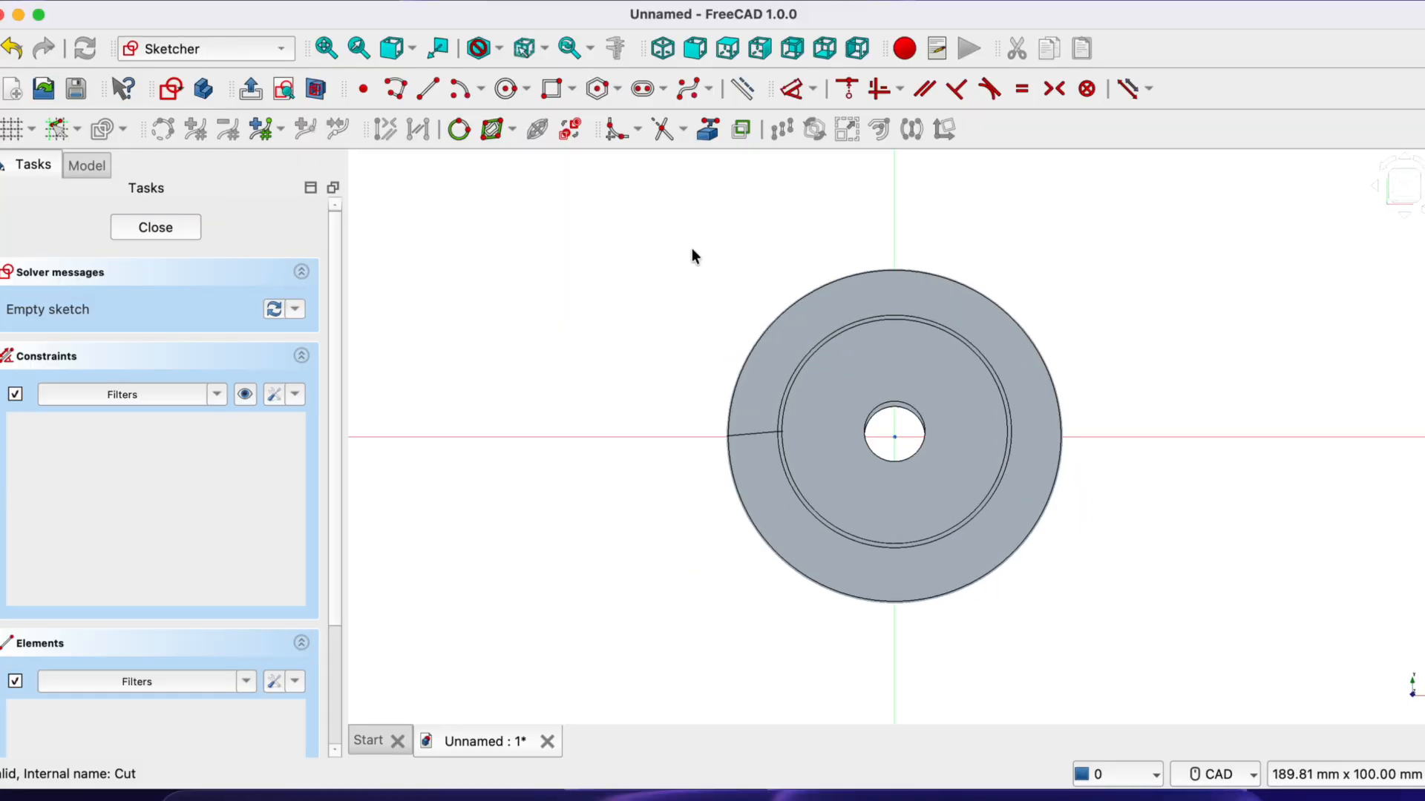
Sketch a rectangle about 3.3 mm wide and 1.9 mm high across the central hole's upper edge and close the sketch
click(552, 89)
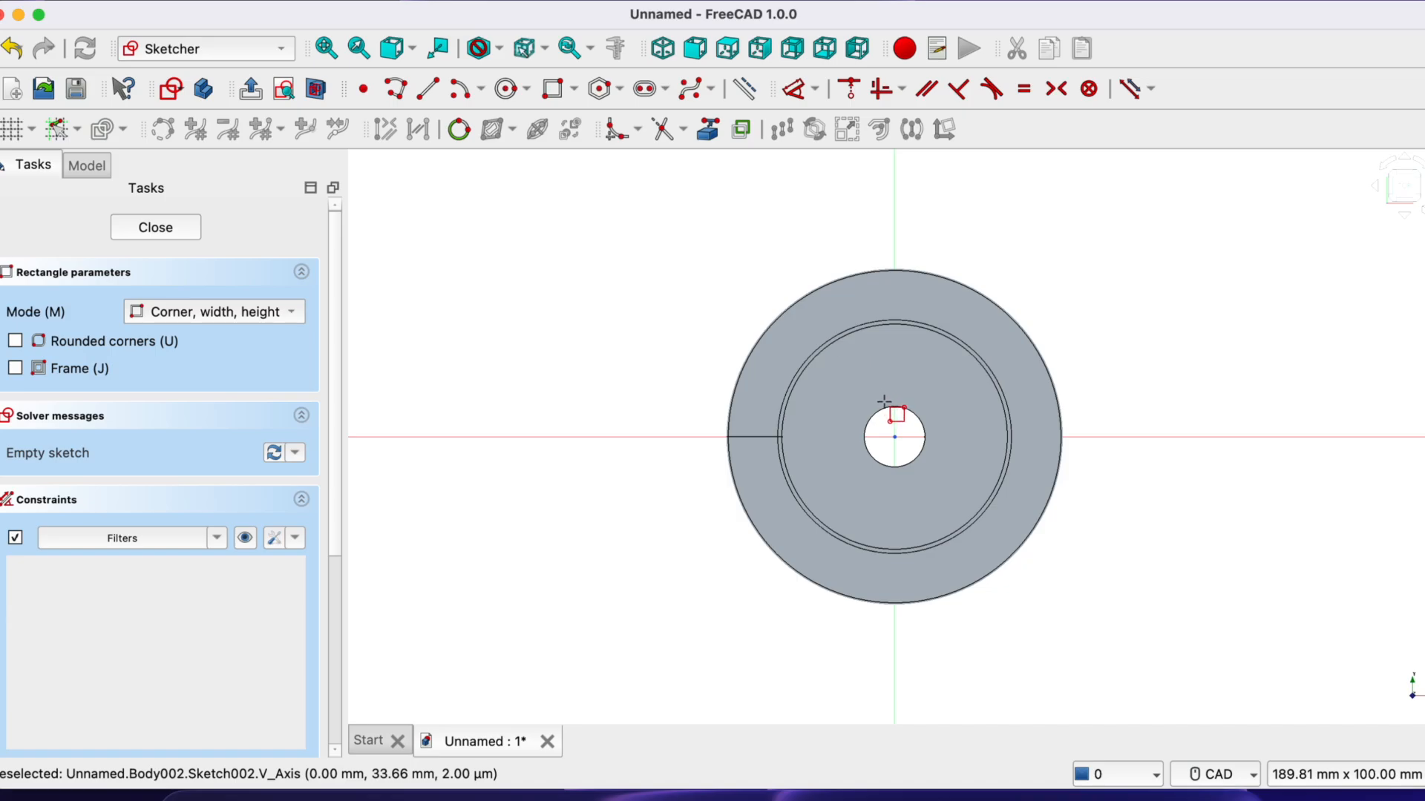
scroll(885, 402, up, 3)
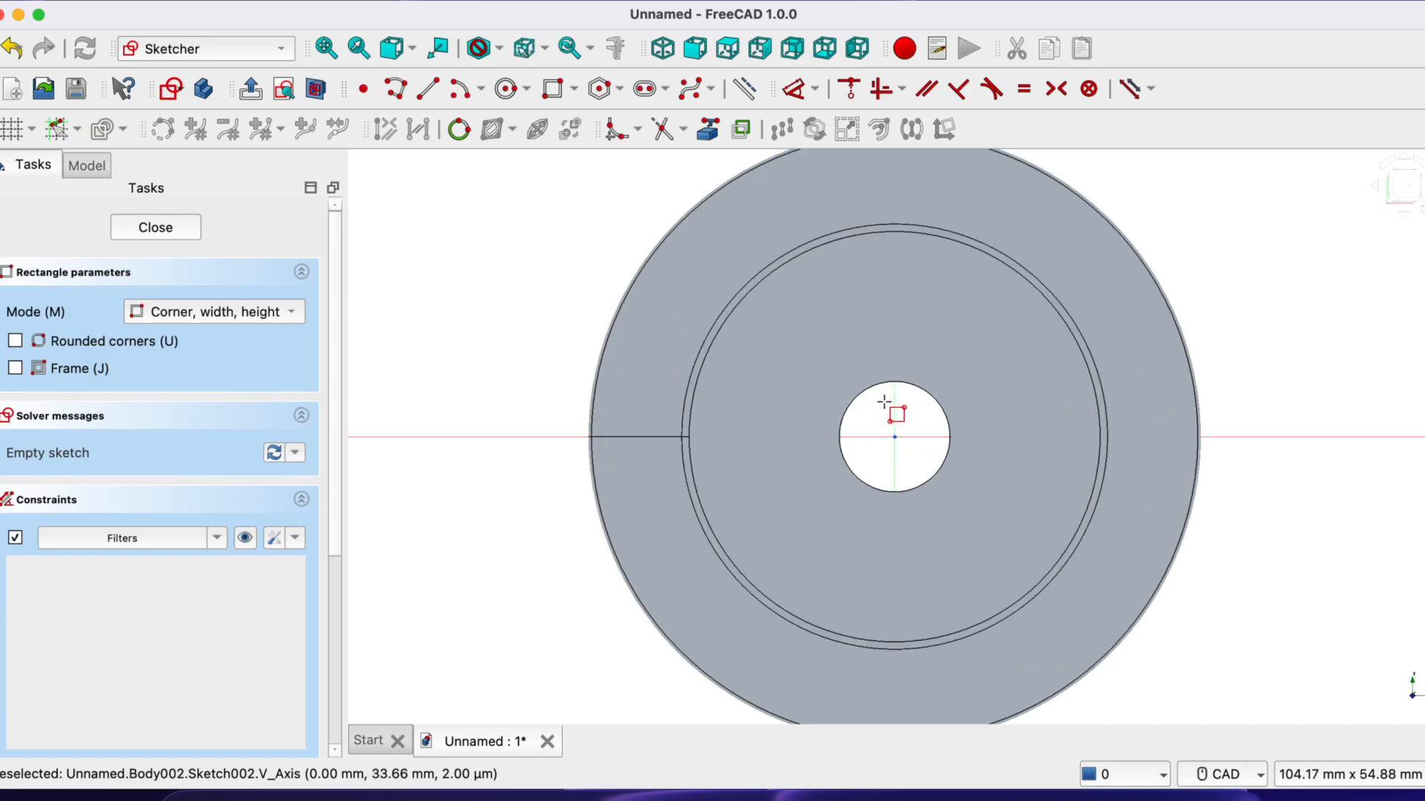
click(878, 371)
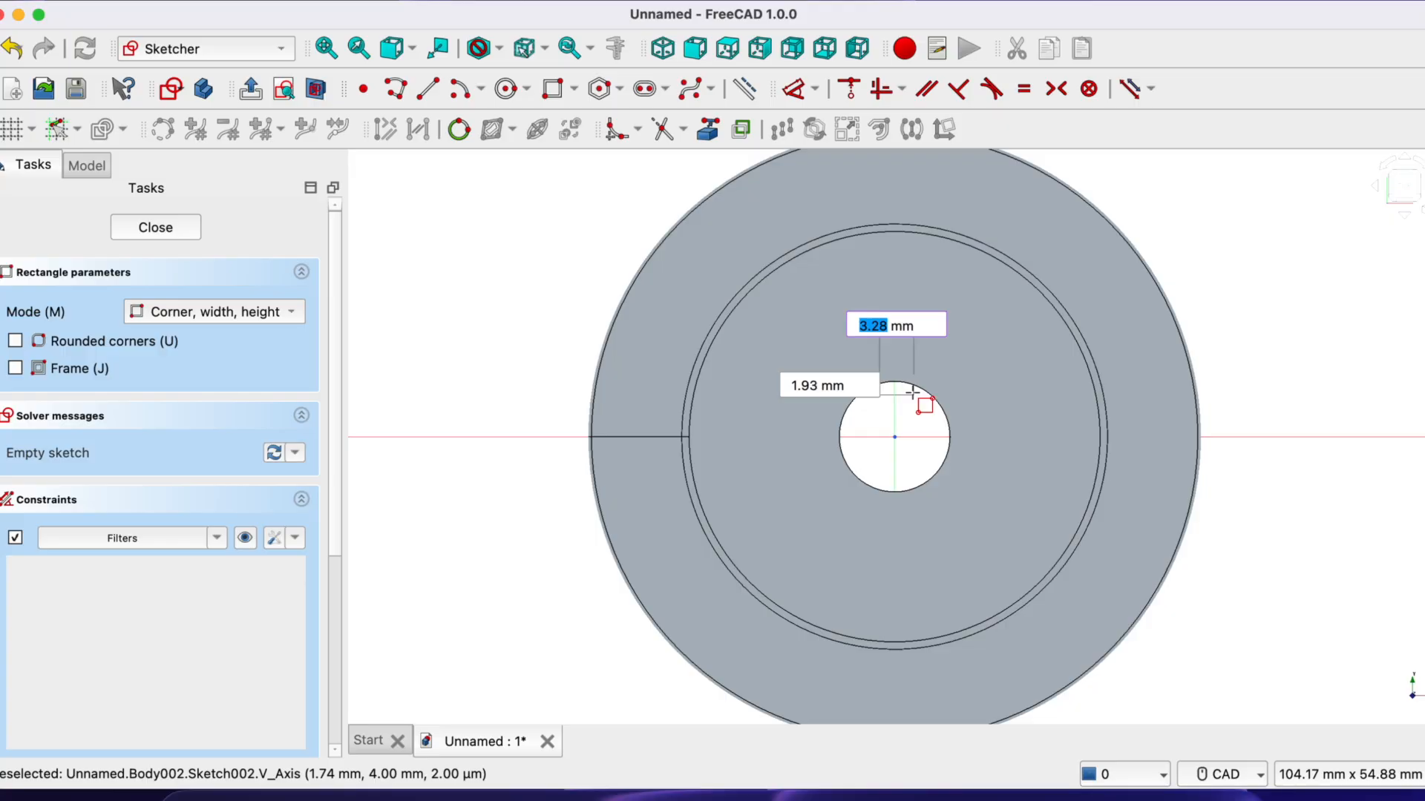
key(Return)
key(Return)
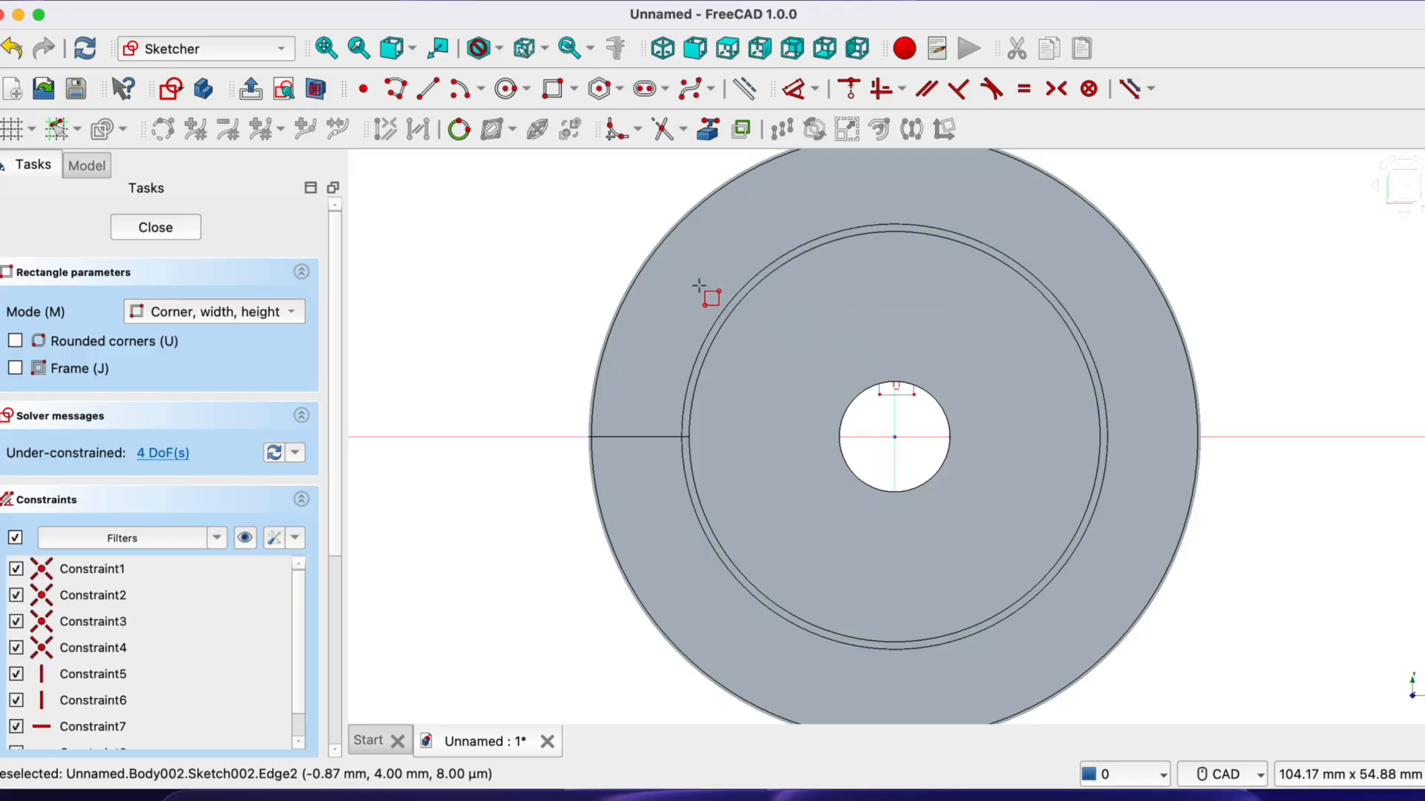
click(155, 227)
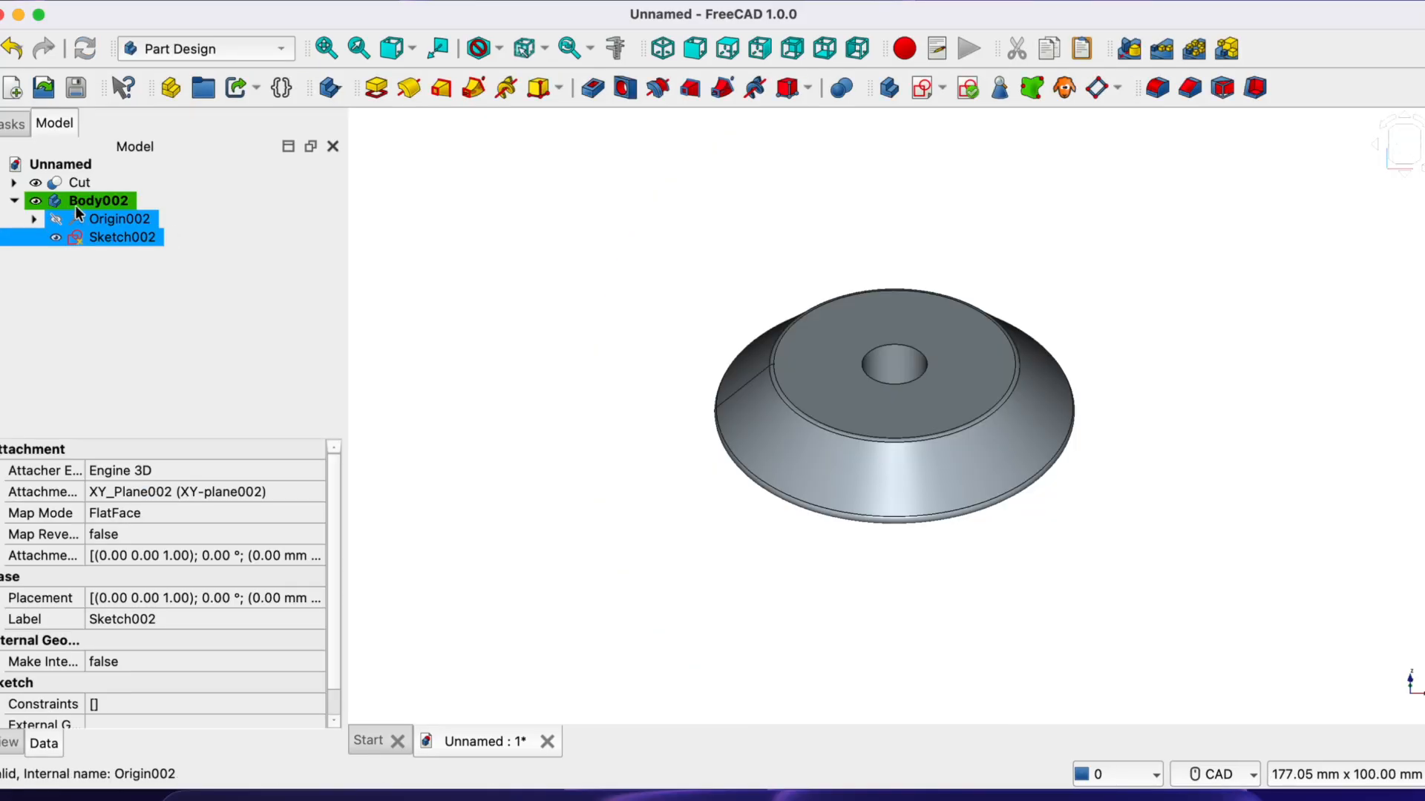
Pad the rectangle sketch to a length of 14 mm
click(8, 125)
click(28, 233)
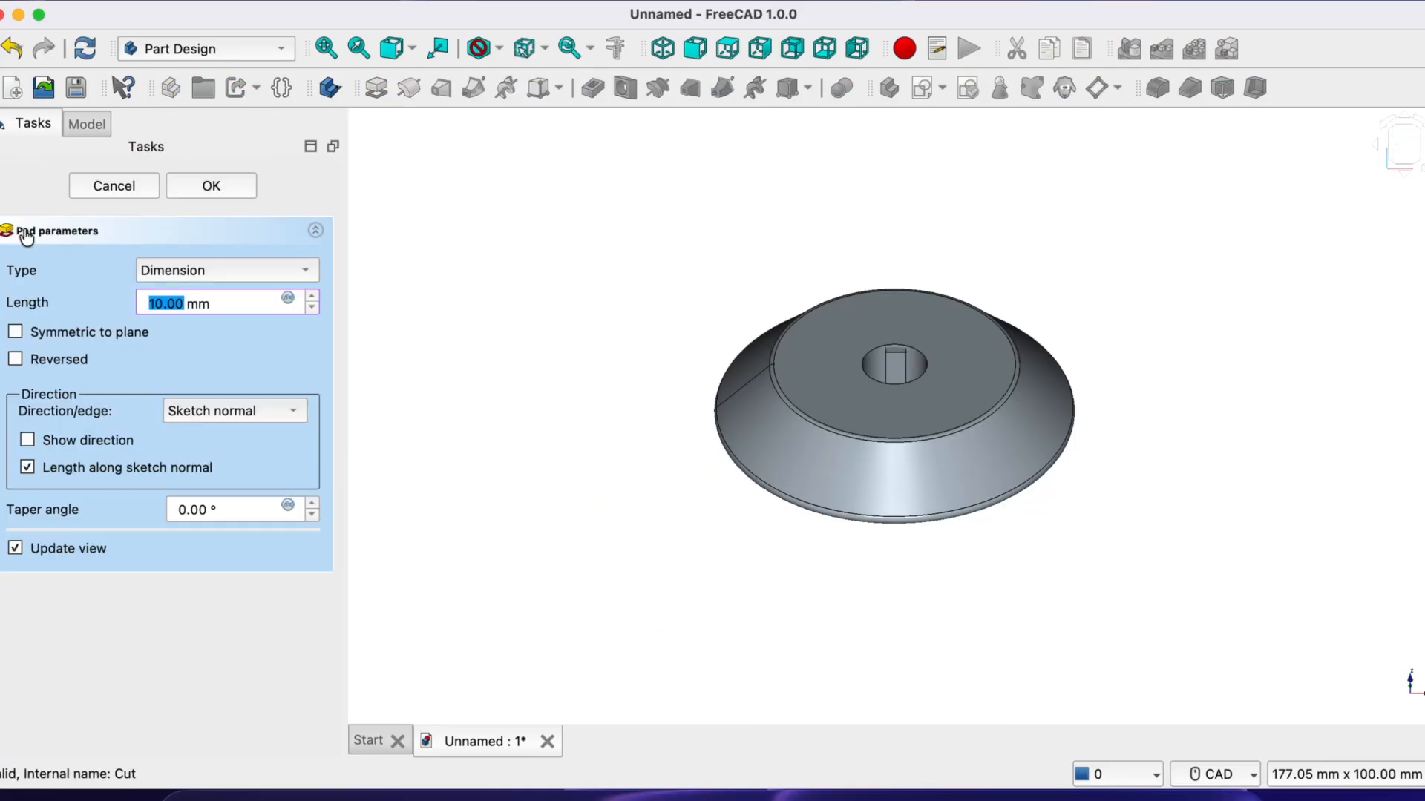
click(311, 297)
click(312, 296)
click(312, 297)
click(312, 297)
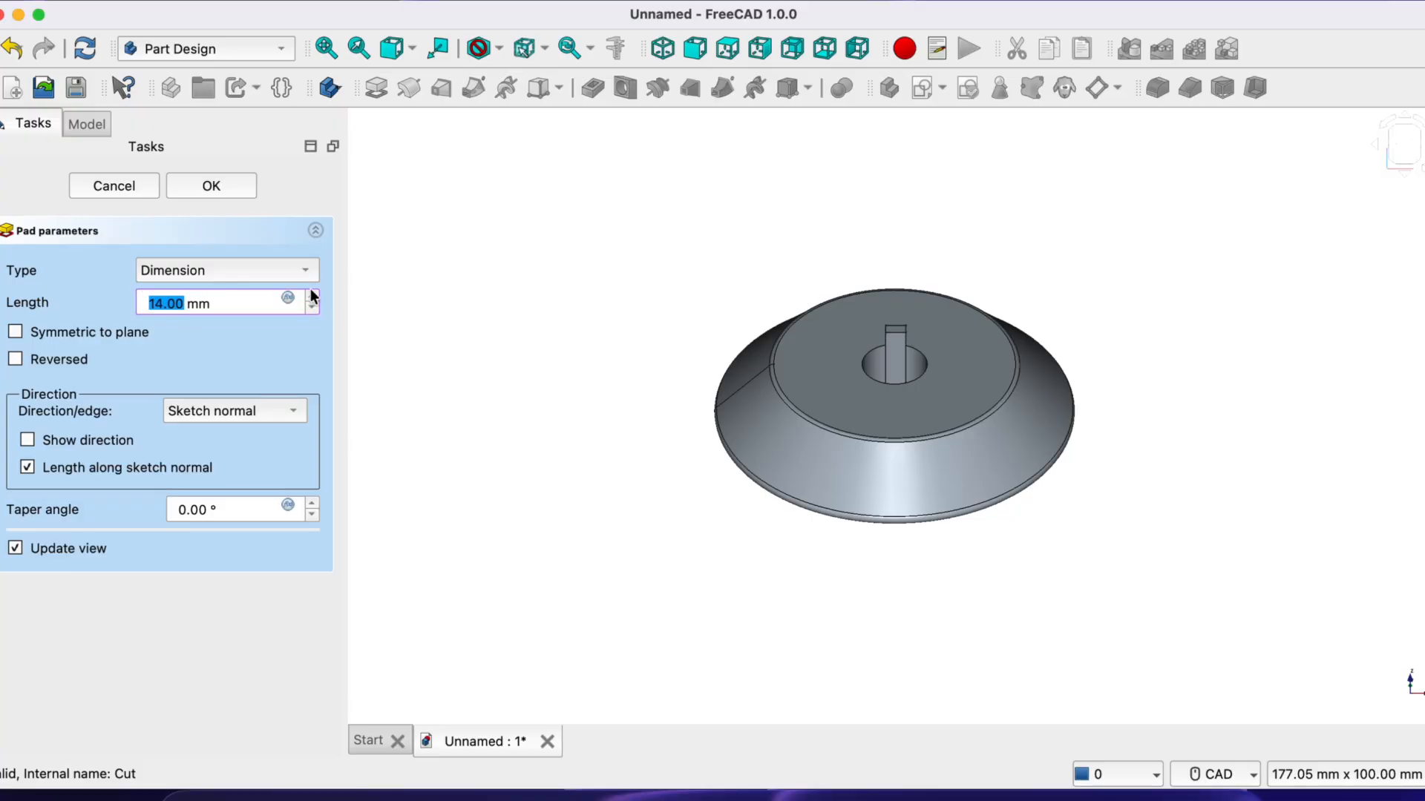
click(223, 186)
Transform the padded rectangular body, moving it 1 mm down along the Z axis
key(1)
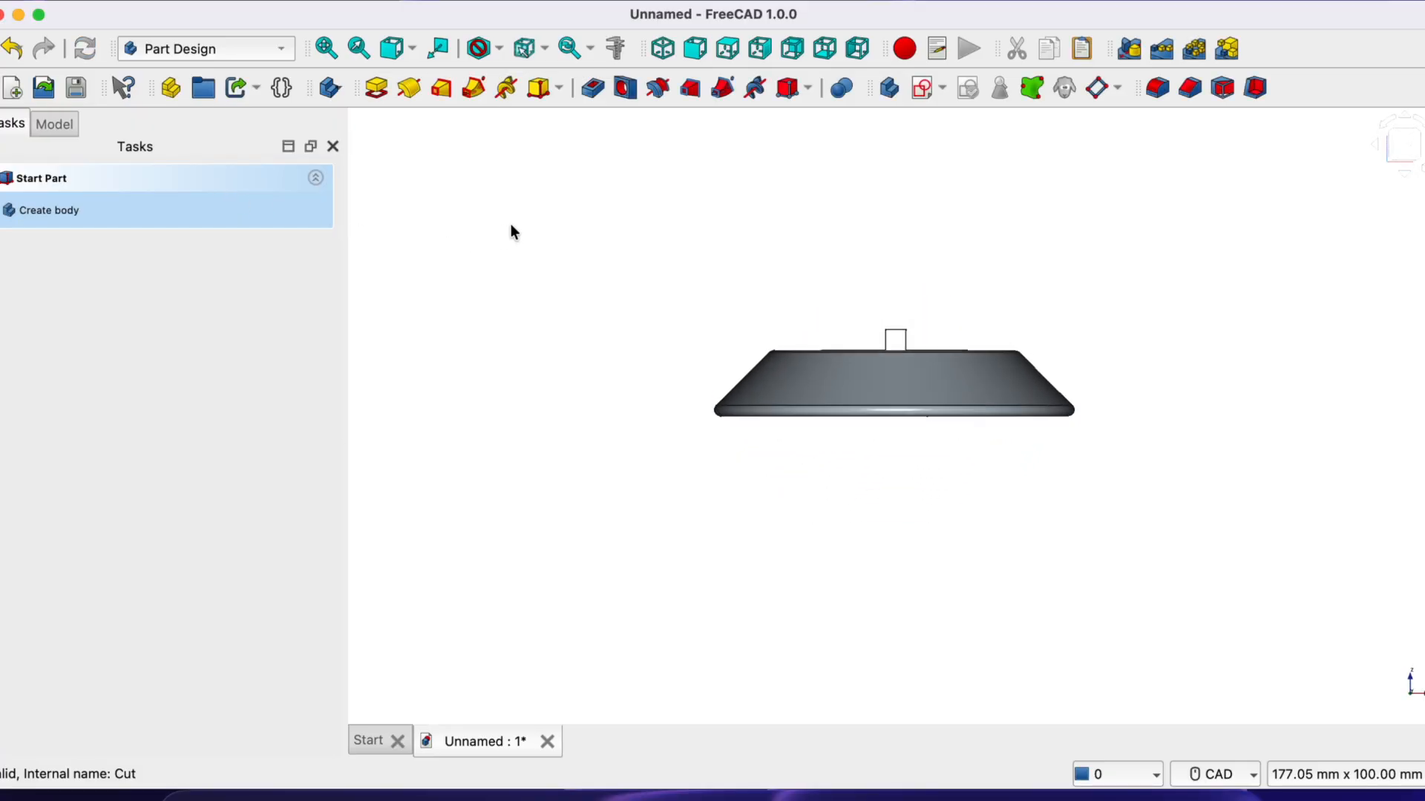
click(54, 123)
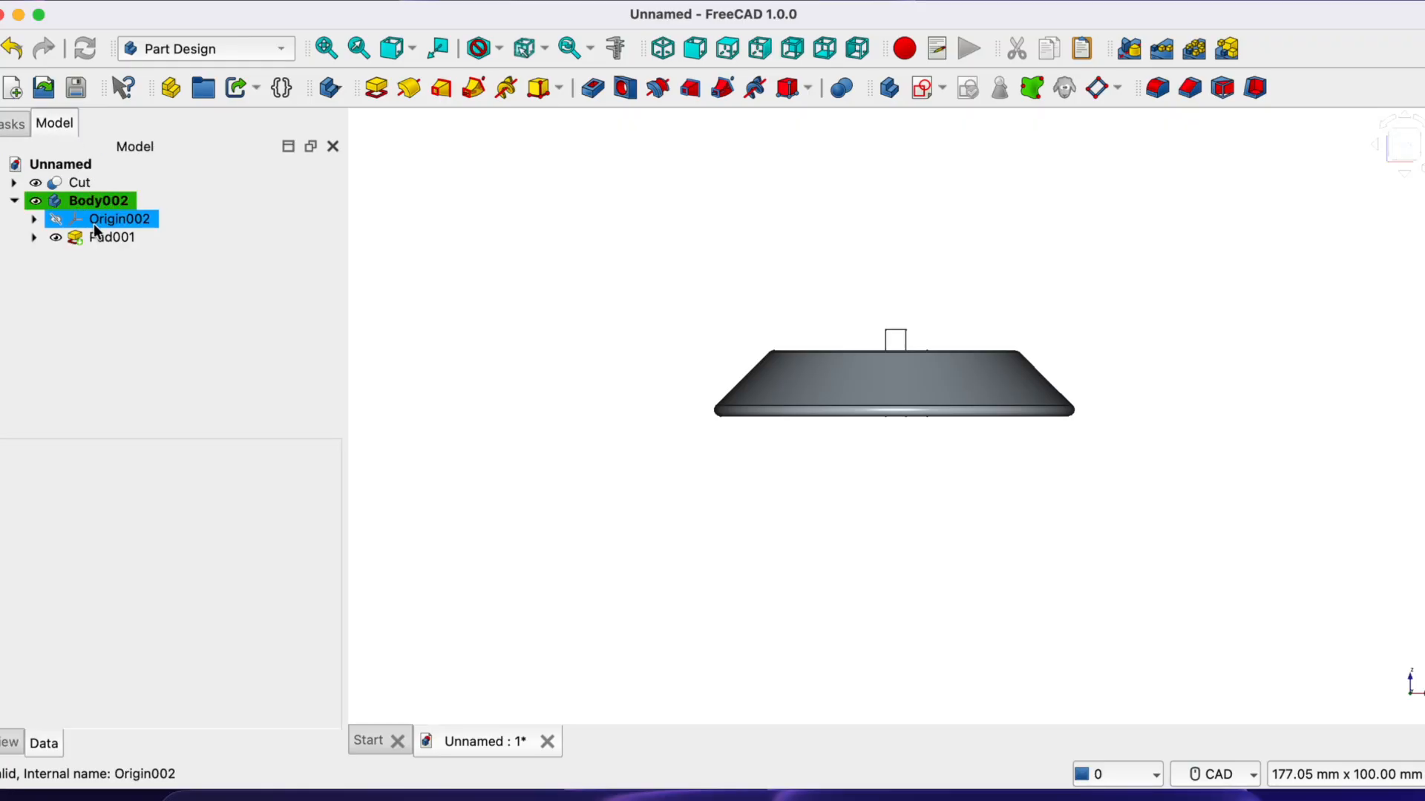
click(104, 201)
right_click(104, 199)
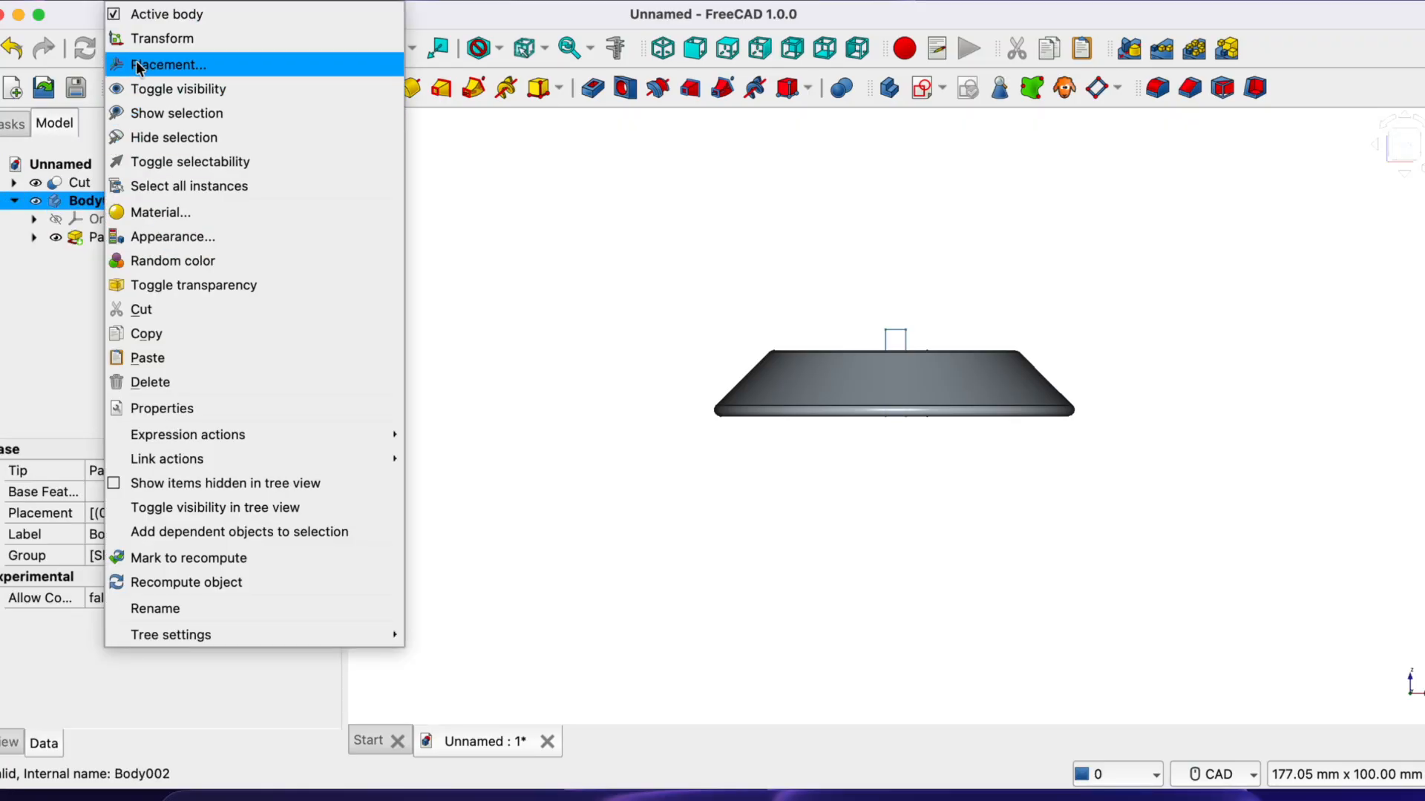
click(160, 37)
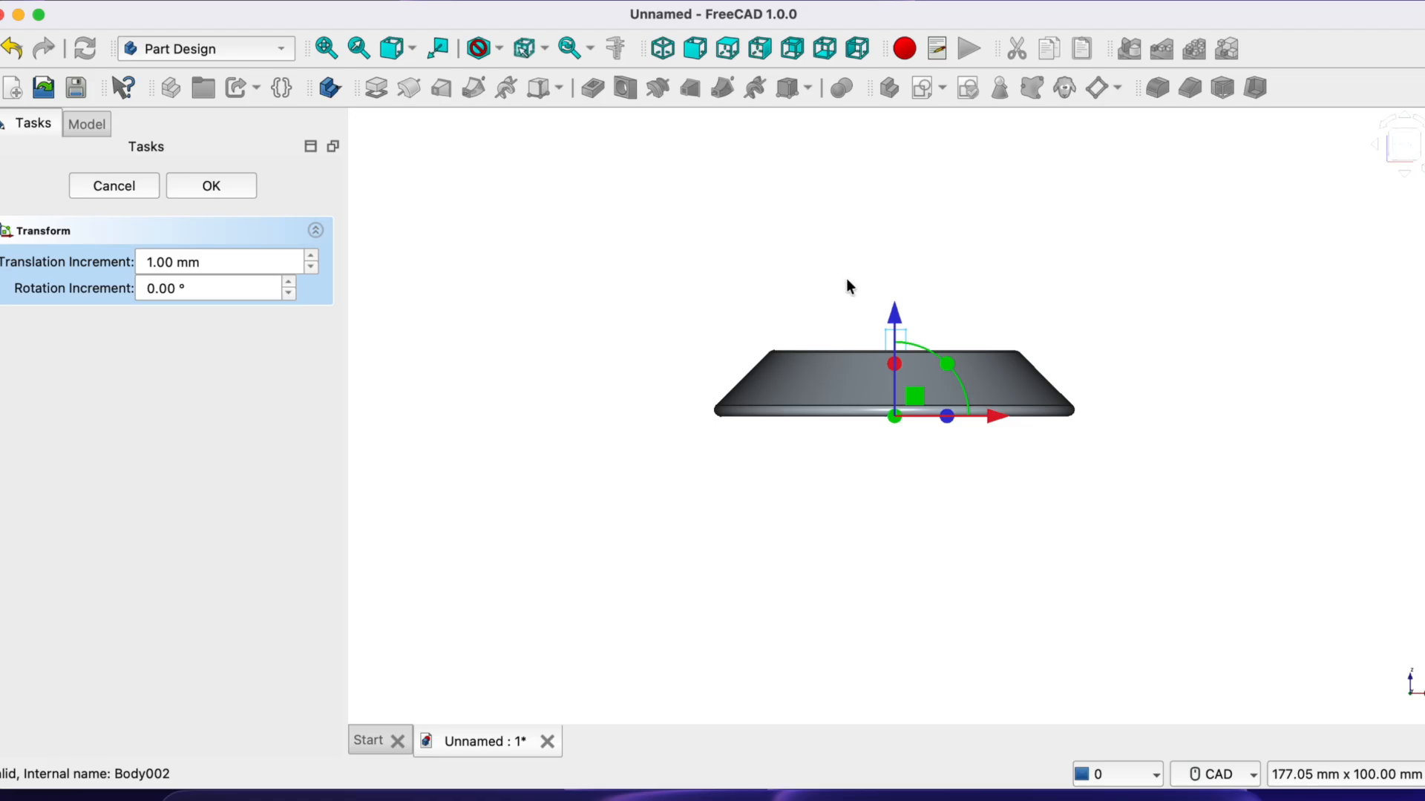
drag(898, 323, 900, 334)
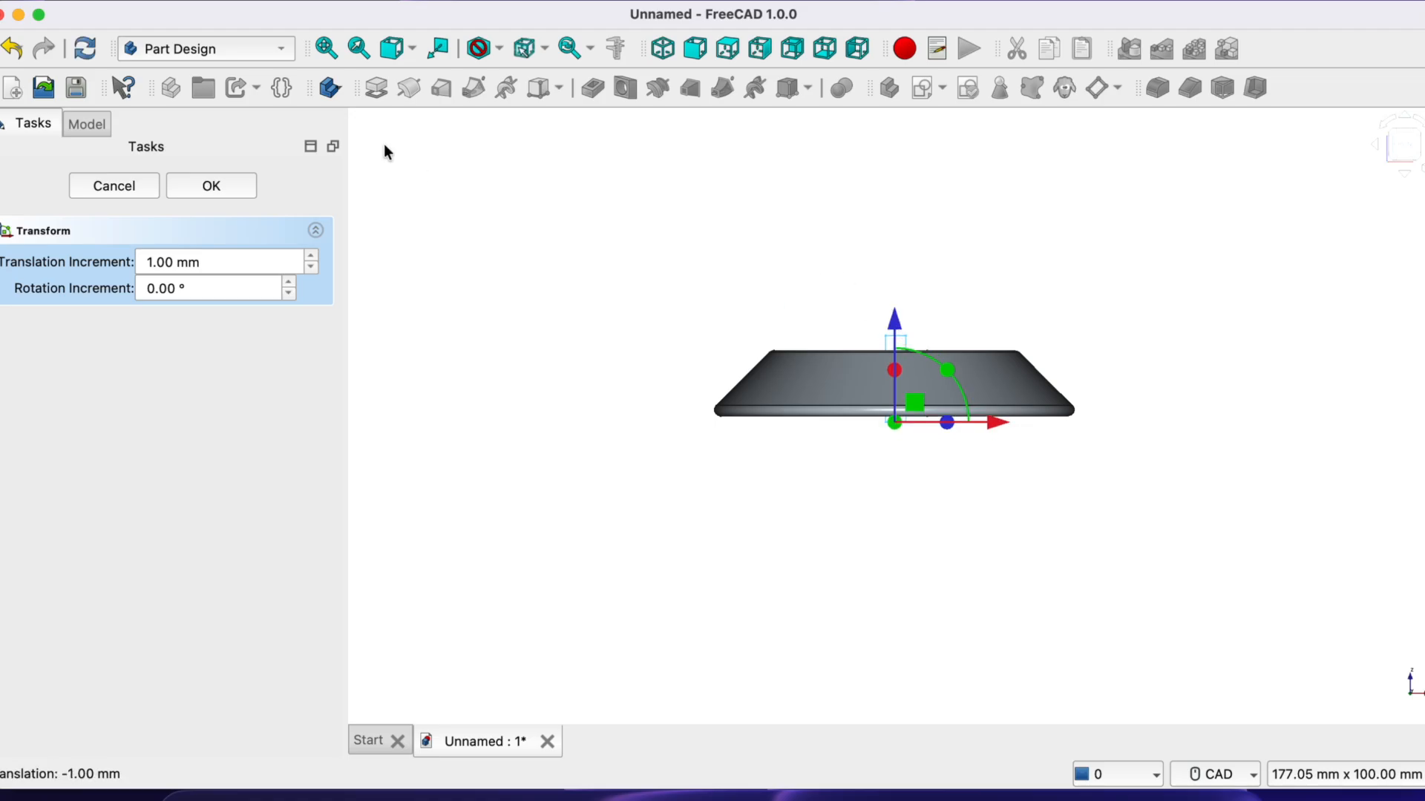
click(236, 184)
Cut the padded rectangular body from the base solid with a Boolean Cut in the Part workbench
click(78, 184)
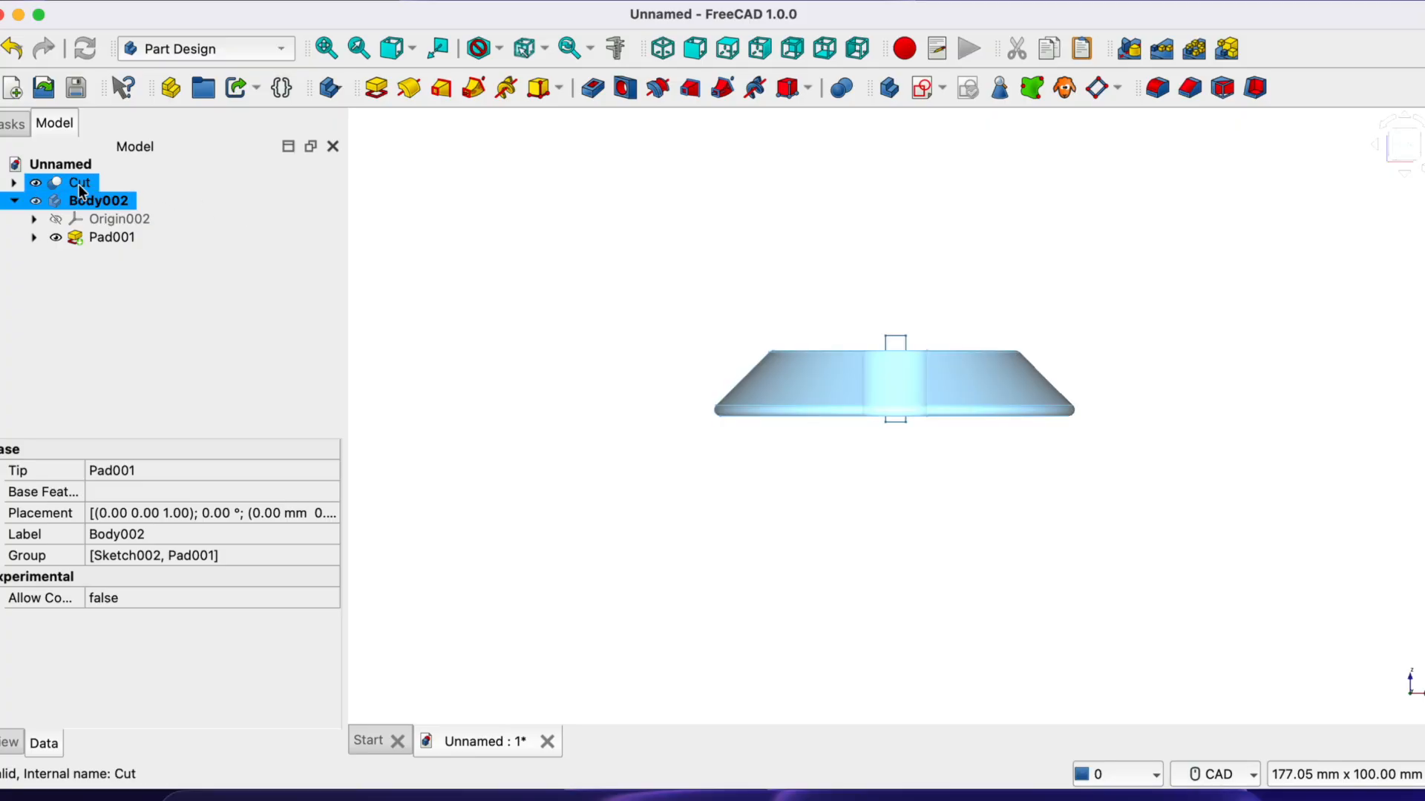
ctrl+click(89, 198)
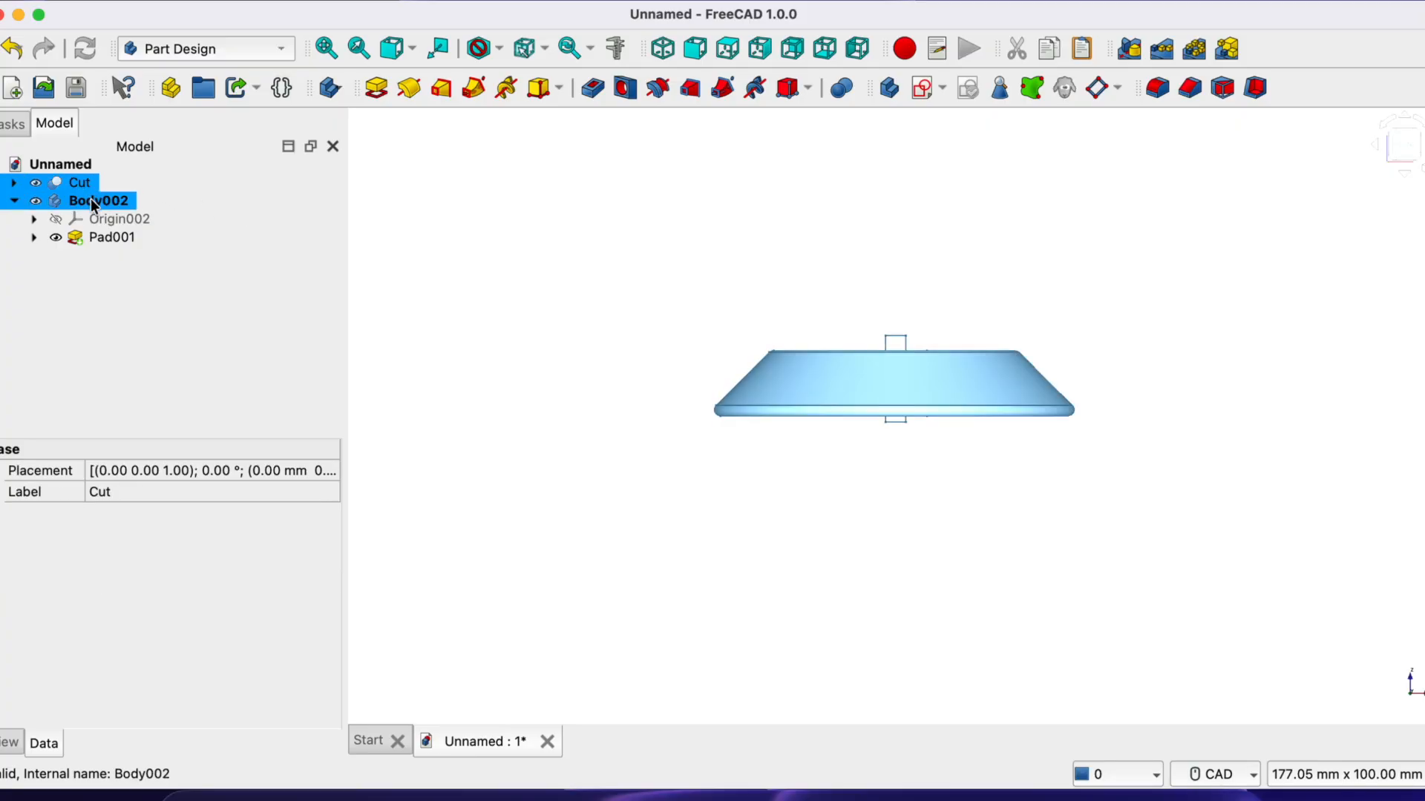
click(279, 49)
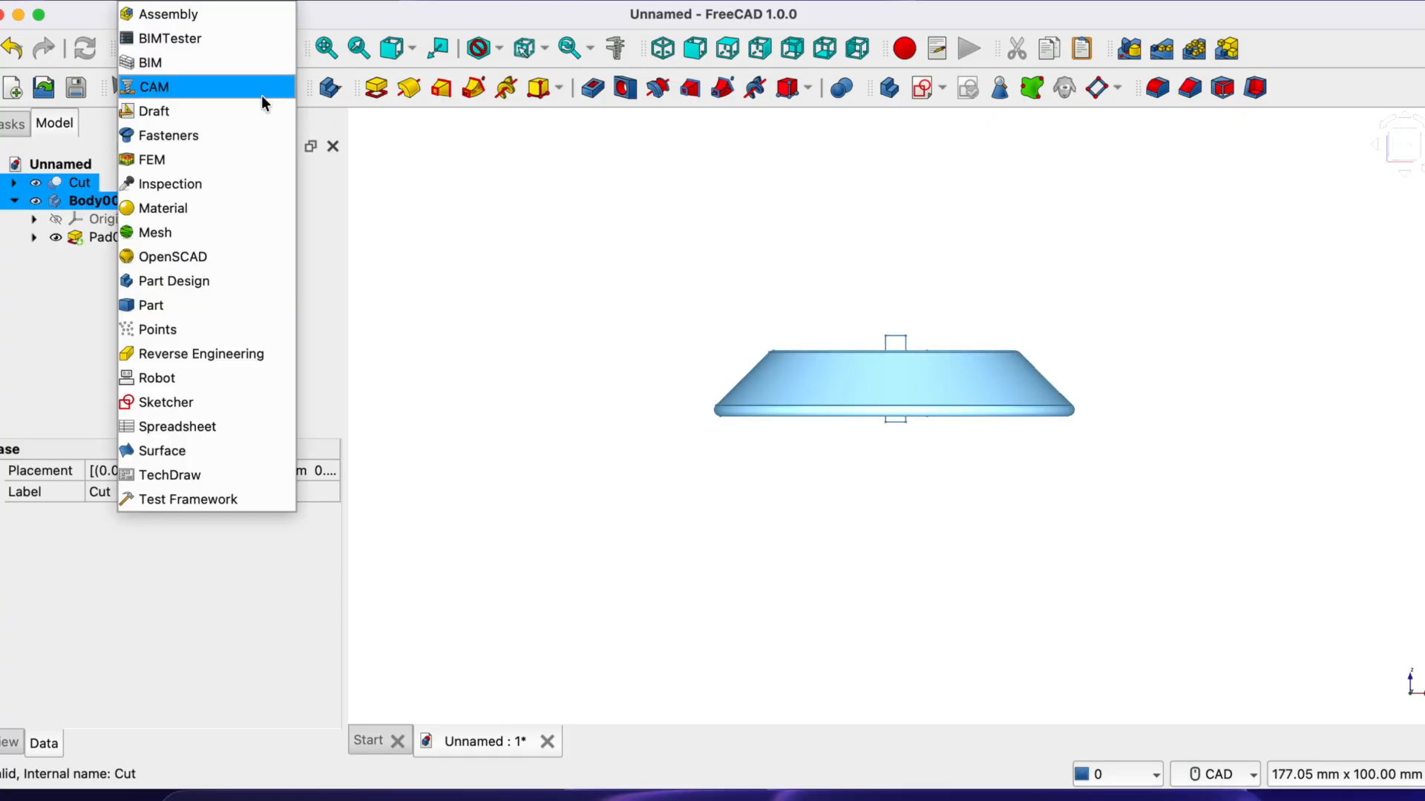
click(189, 301)
click(376, 1)
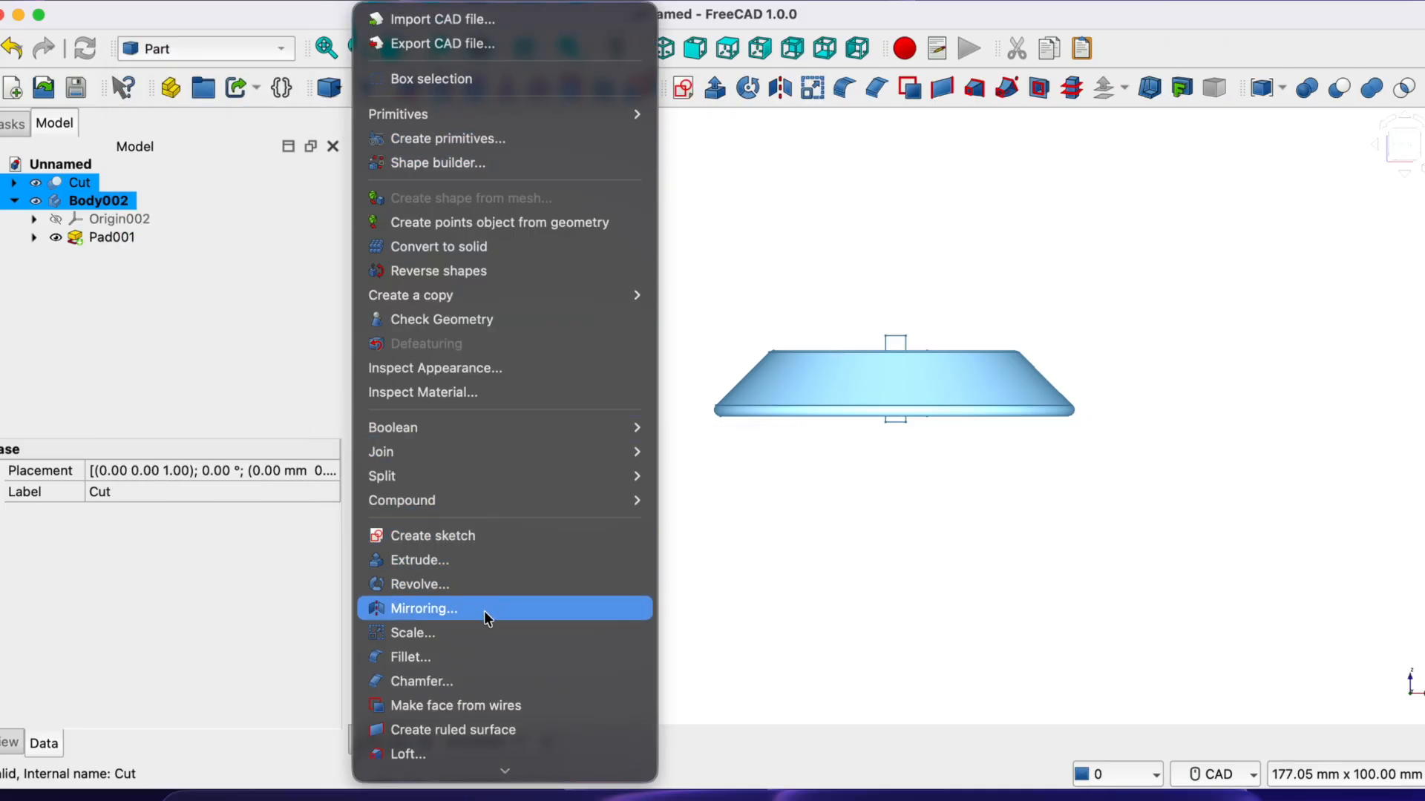
mouse_move(487, 428)
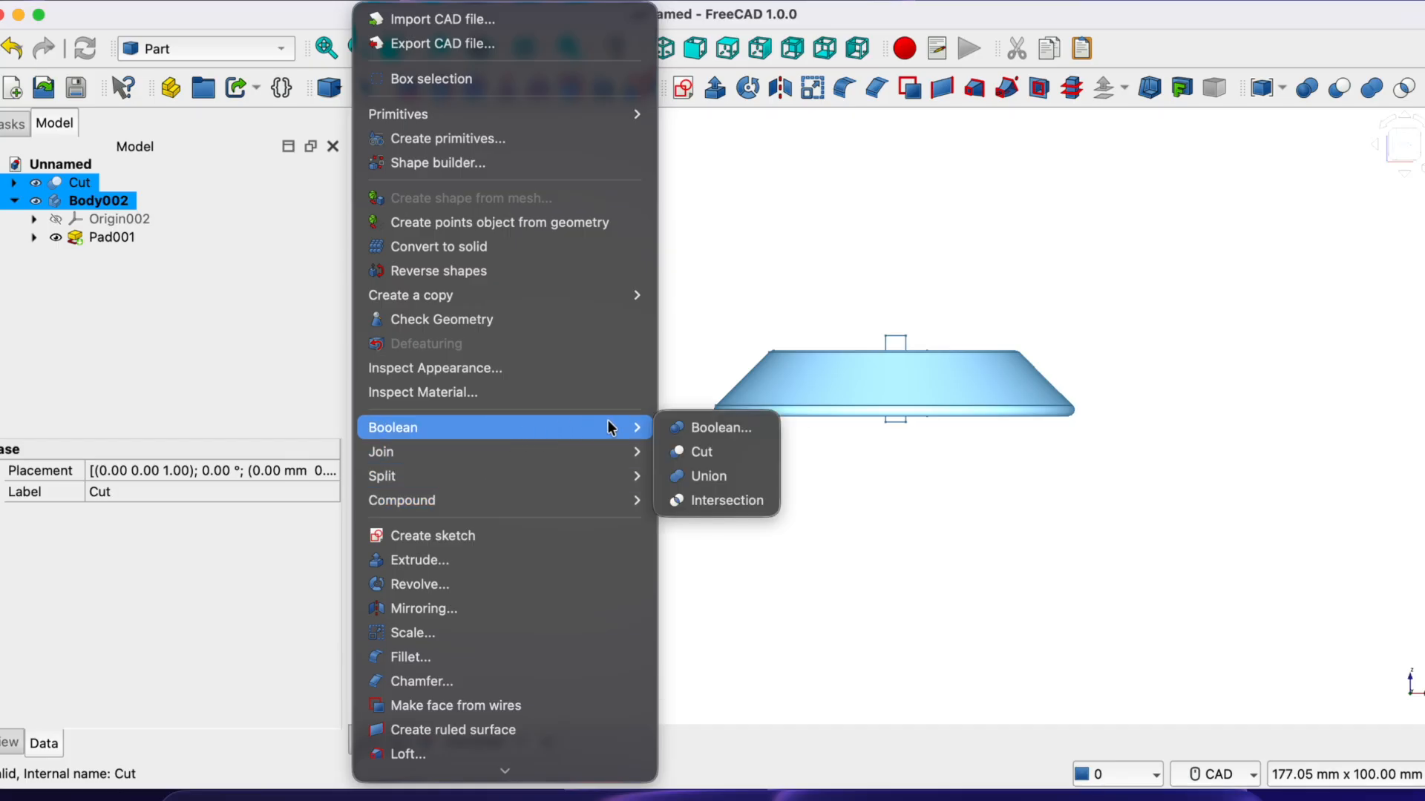
click(707, 452)
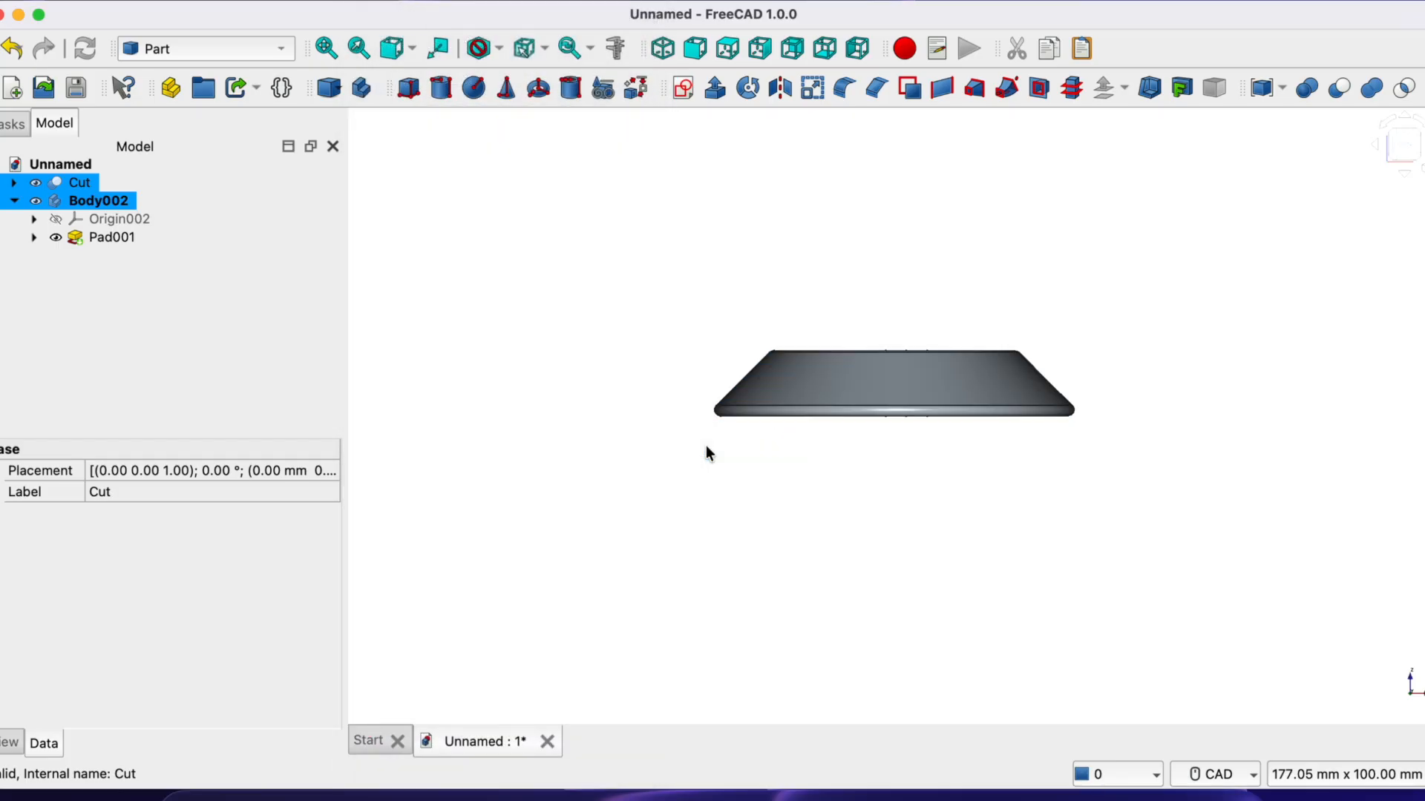
Examine the keyway in the central hole from above, below and the front
click(1404, 175)
click(1405, 175)
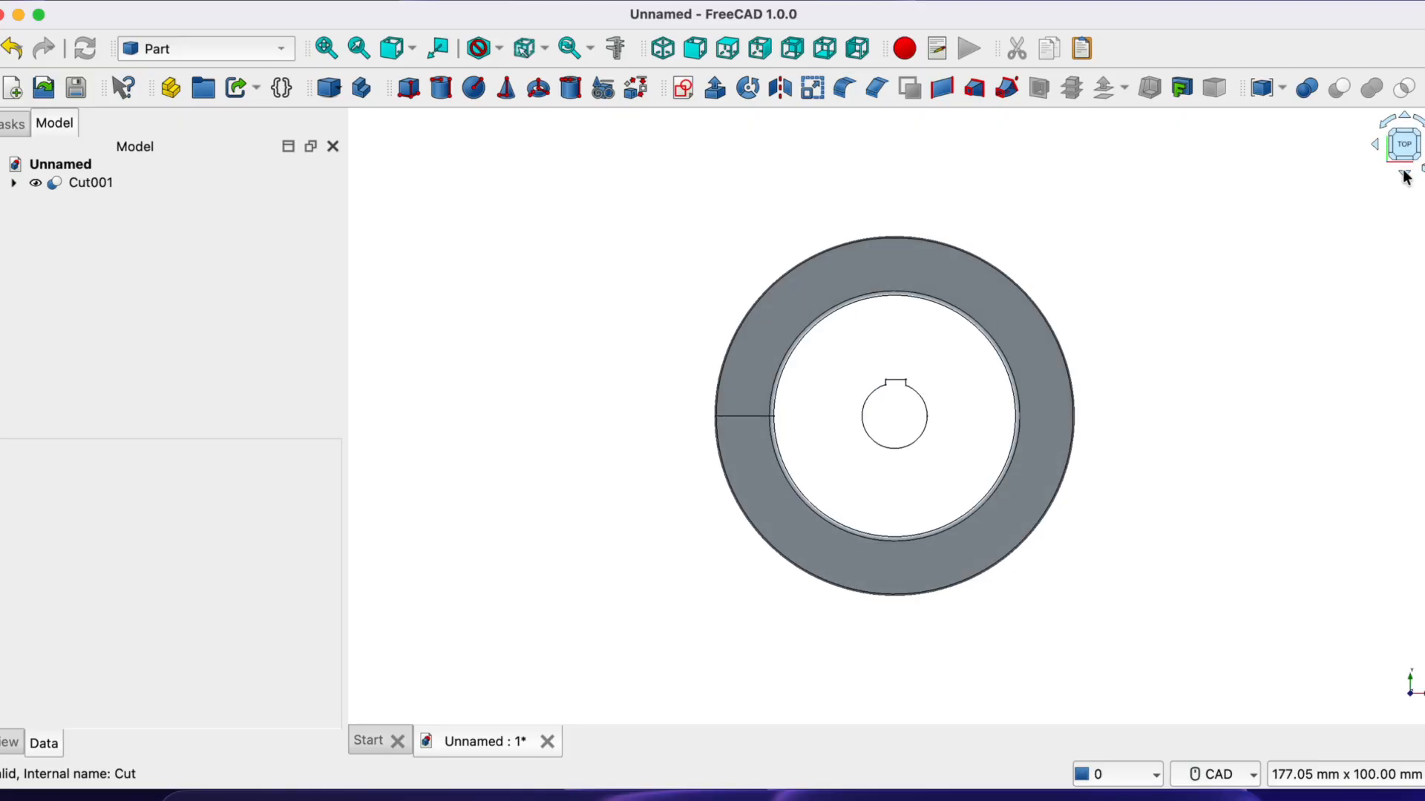
click(1404, 175)
click(1405, 175)
click(1405, 175)
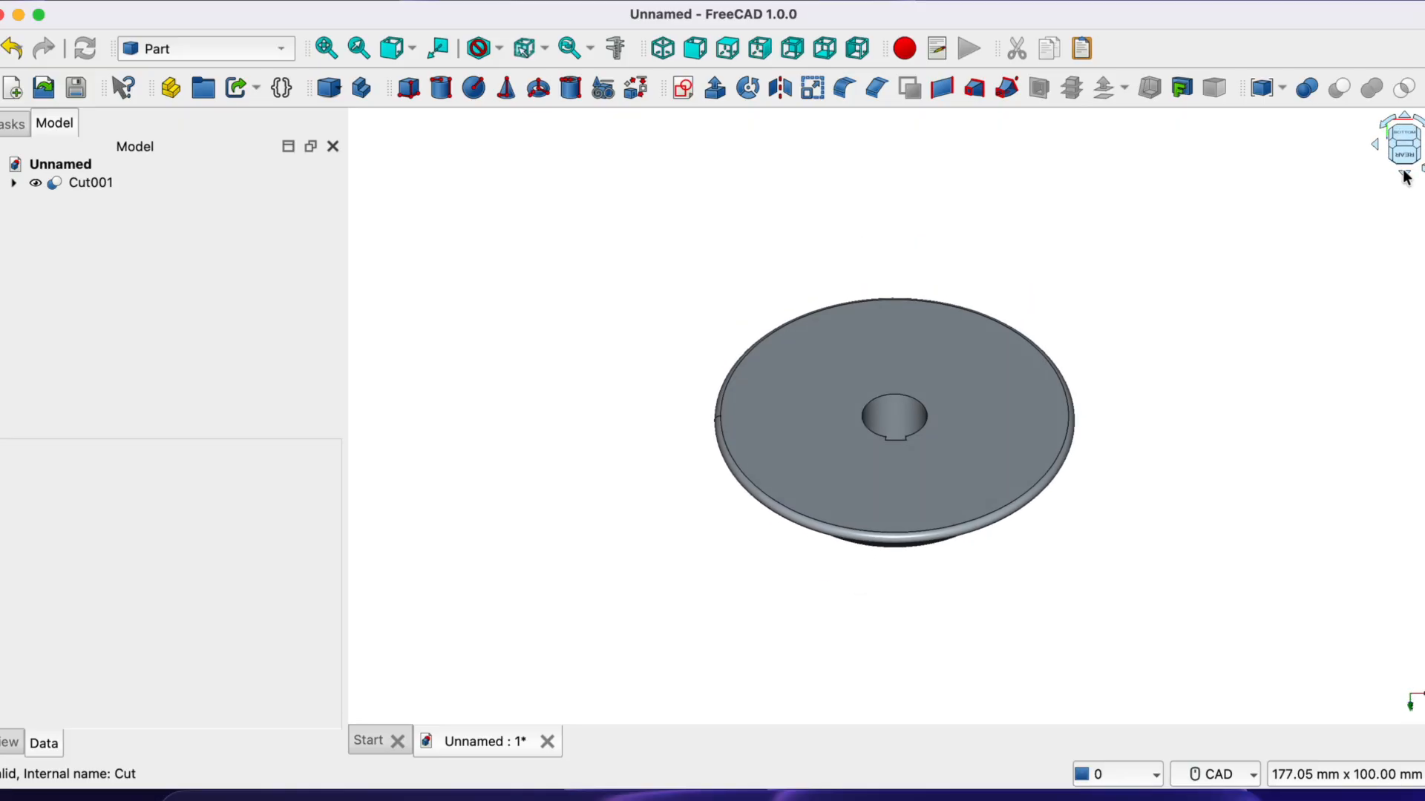
click(1404, 175)
click(1405, 175)
click(1405, 175)
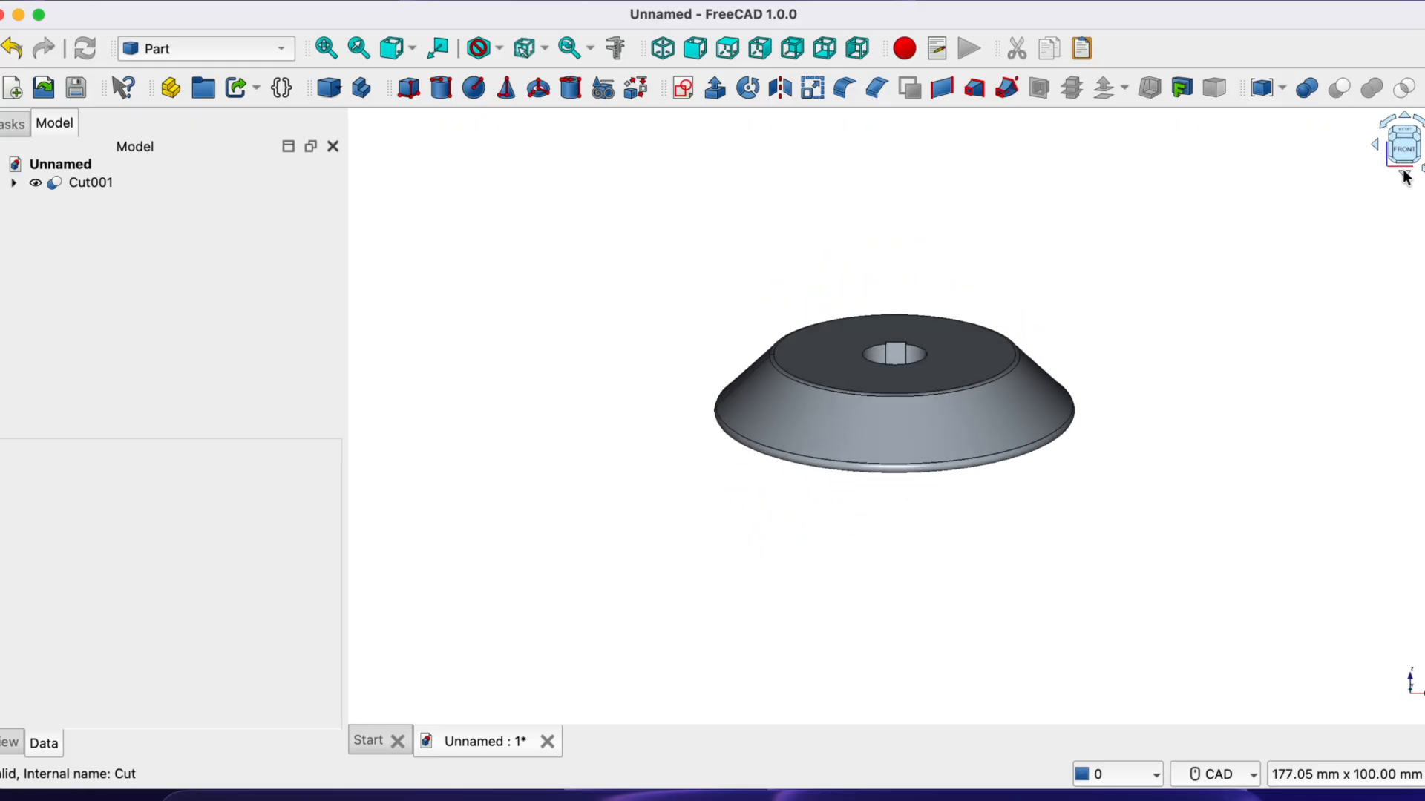
click(1404, 172)
click(1404, 173)
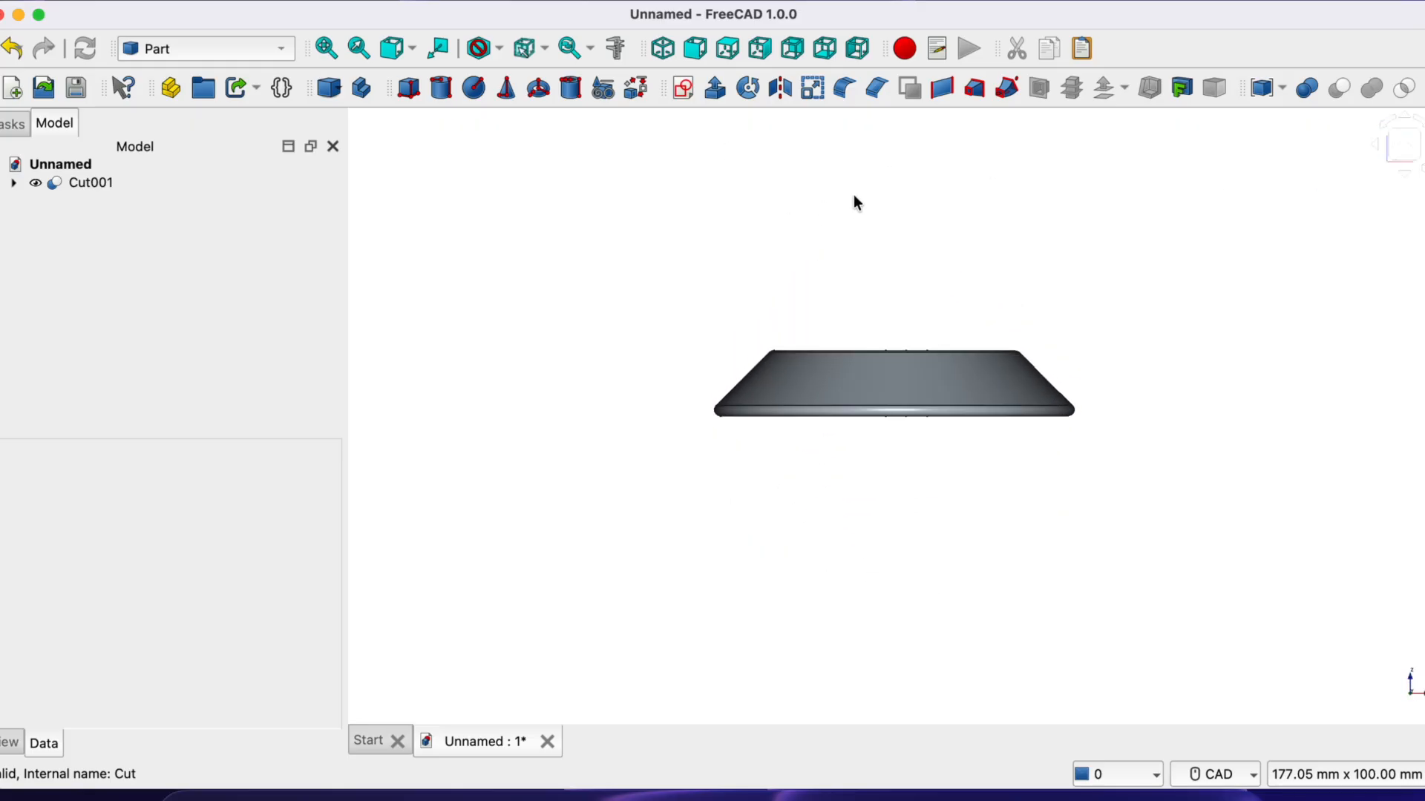
In the Part Design workbench, create another body and open a sketch on its XY base plane
click(282, 48)
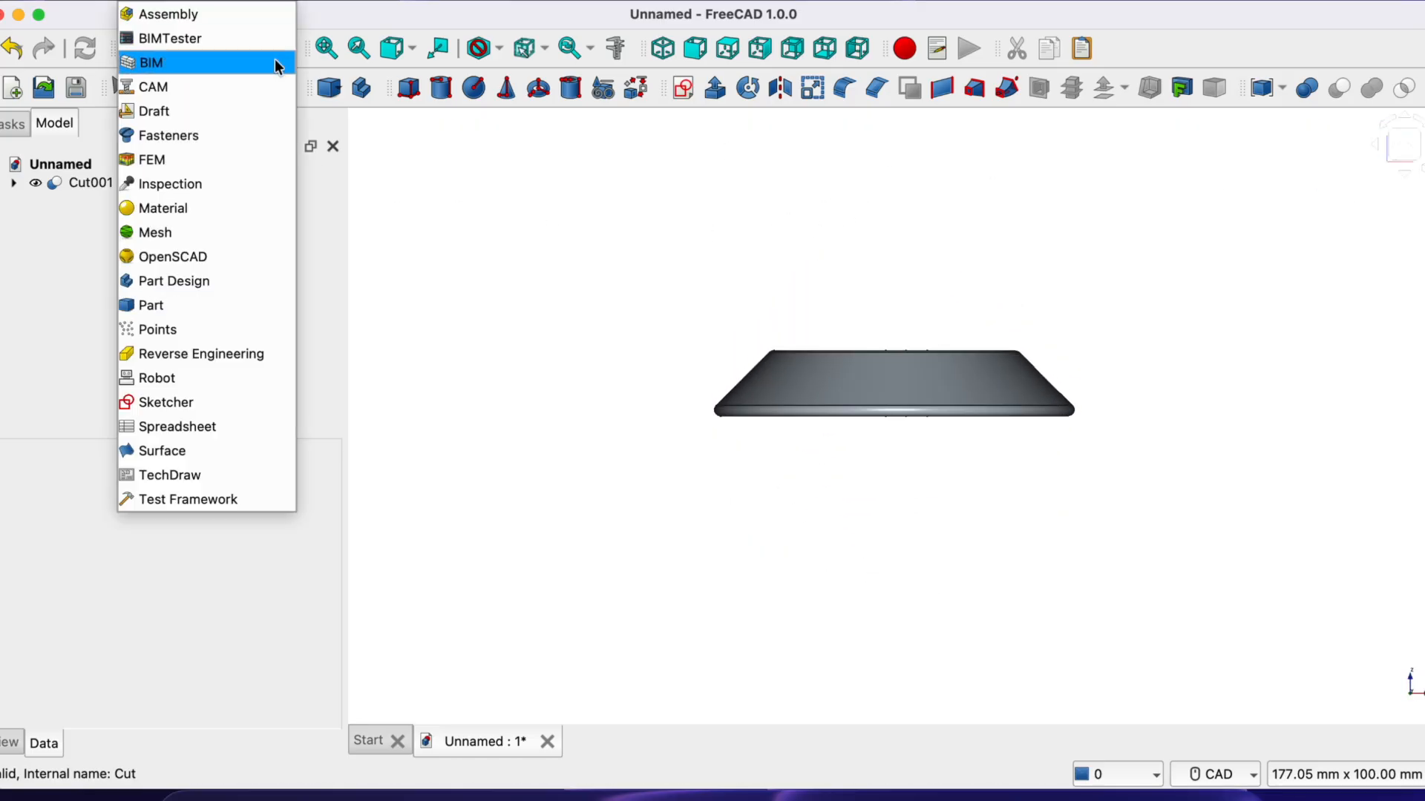
click(191, 279)
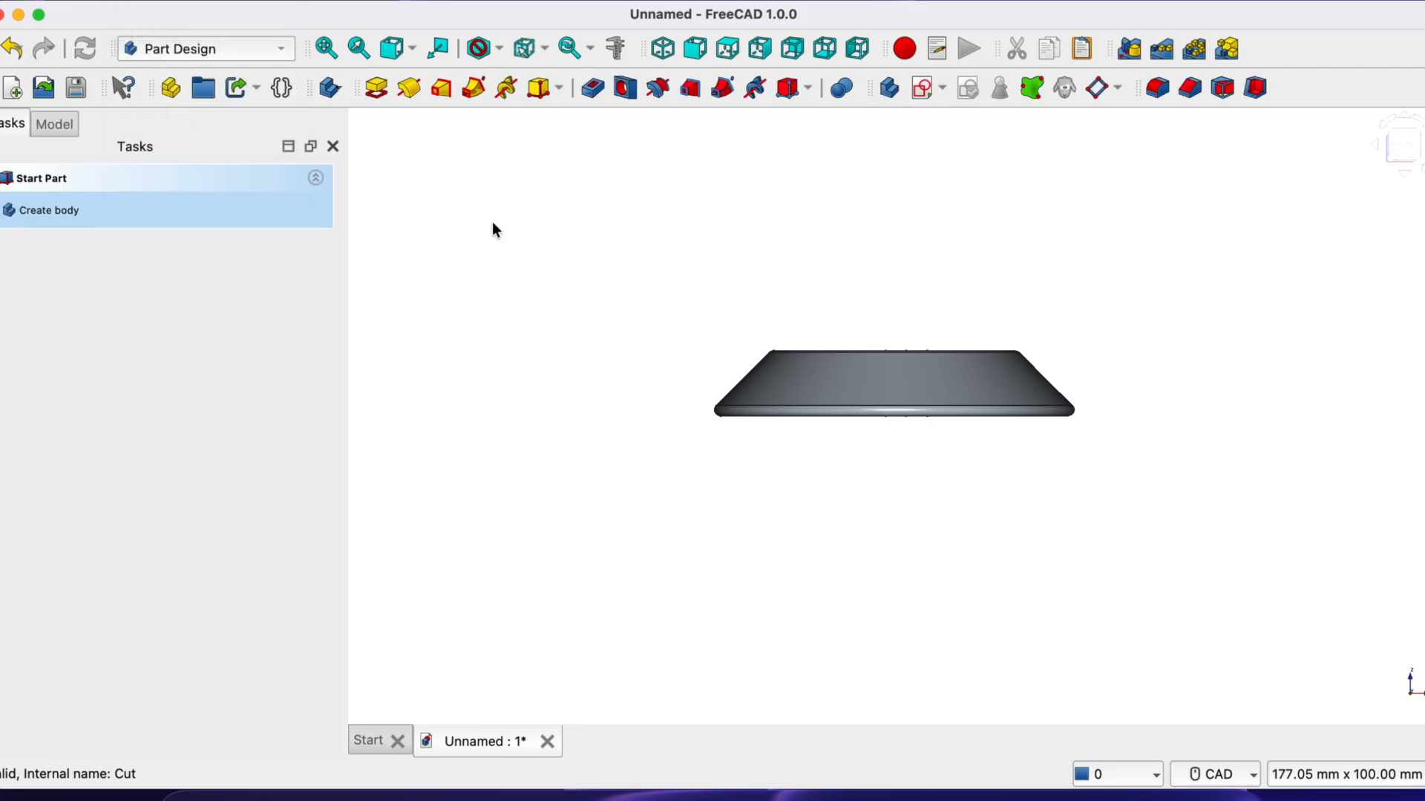
click(888, 85)
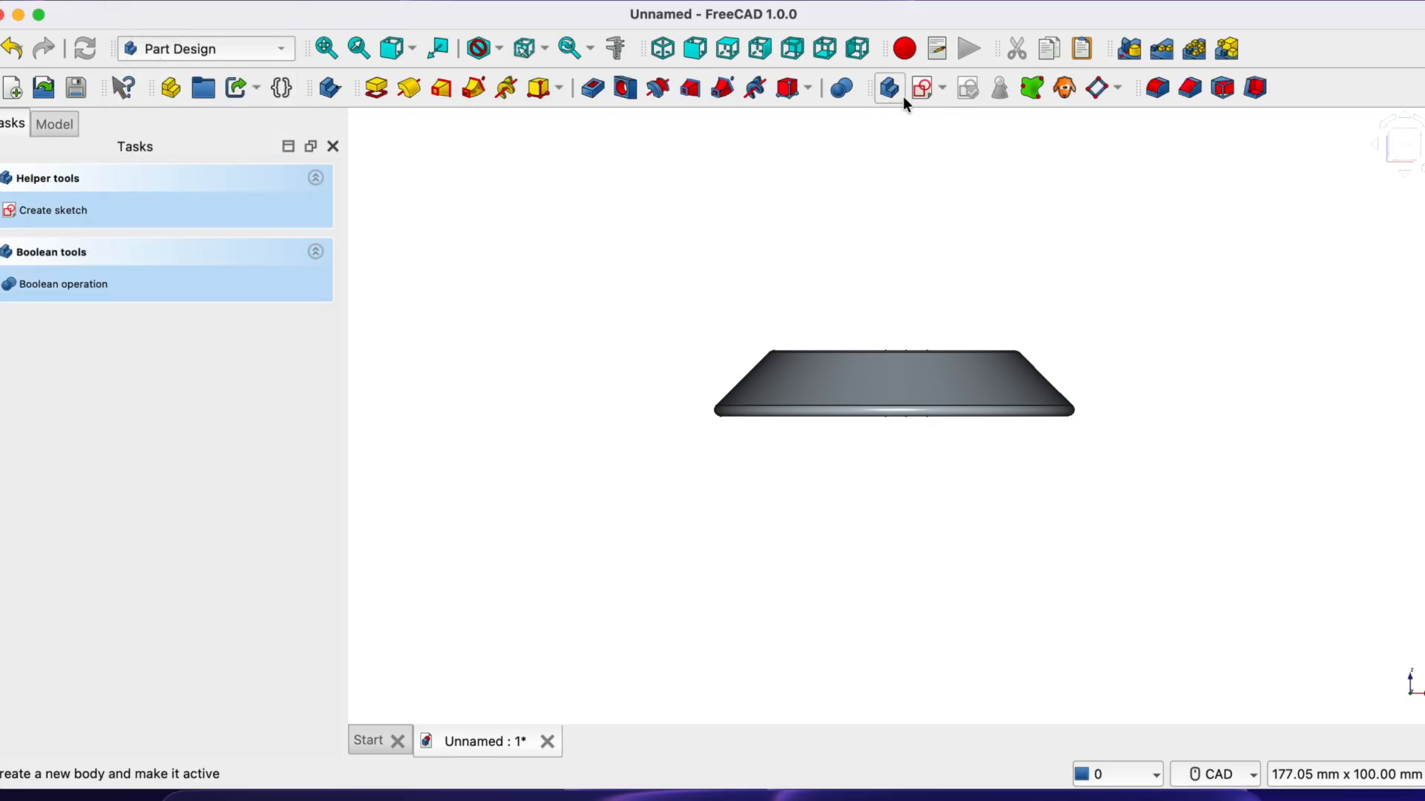
click(918, 88)
click(148, 266)
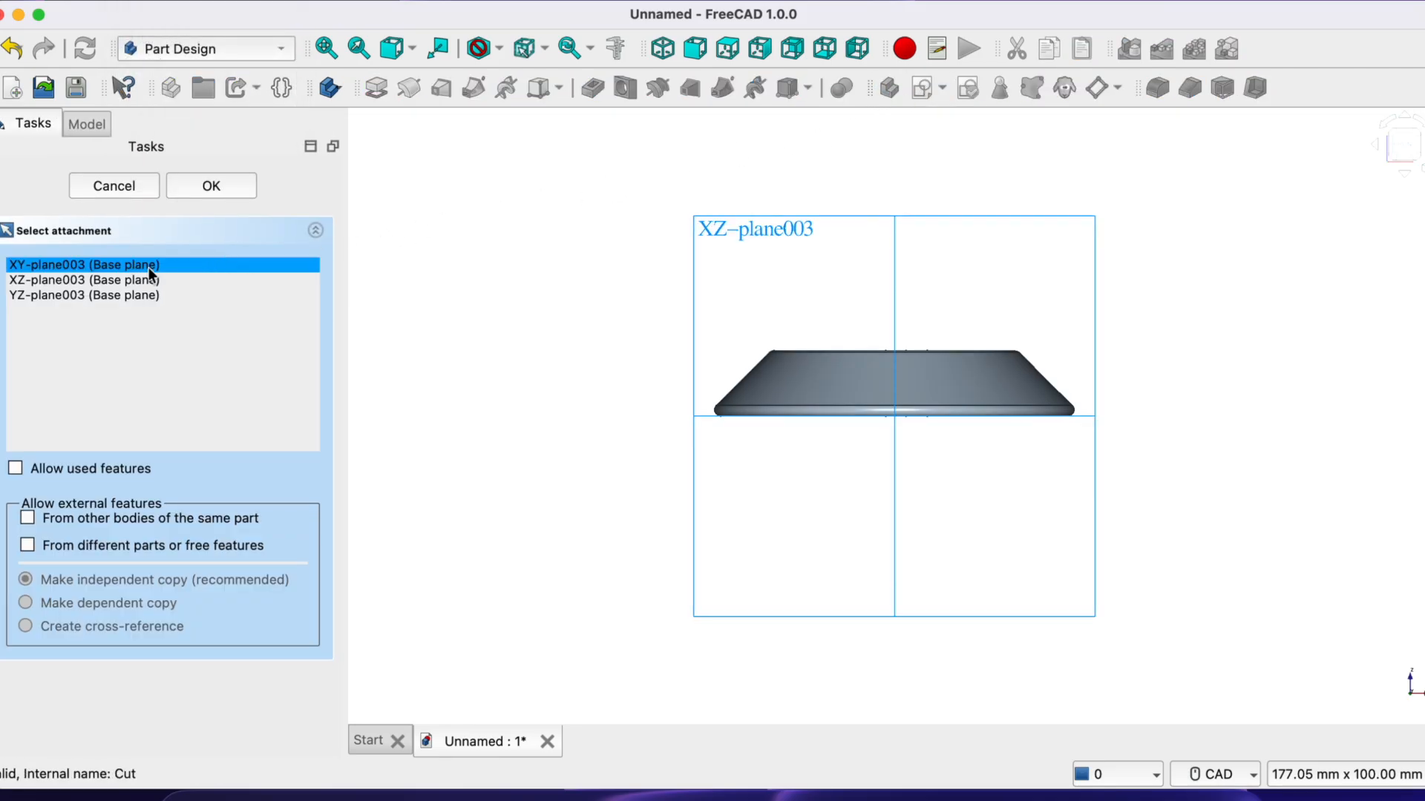
click(227, 184)
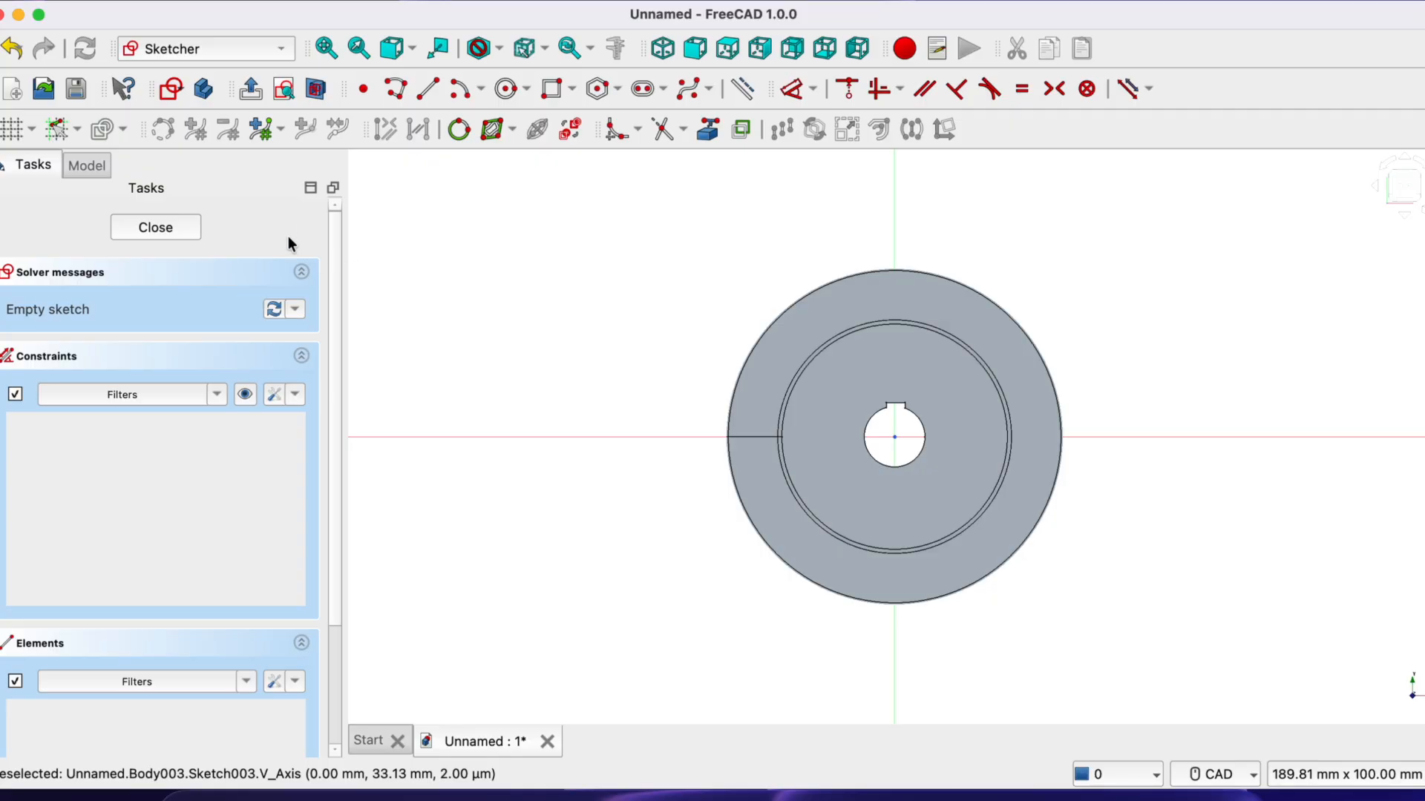
Sketch a closed trapezoid across the disc's upper rim, about 2.1 mm wide at the top, 3.9 mm at the bottom and 4.7 mm high
click(396, 88)
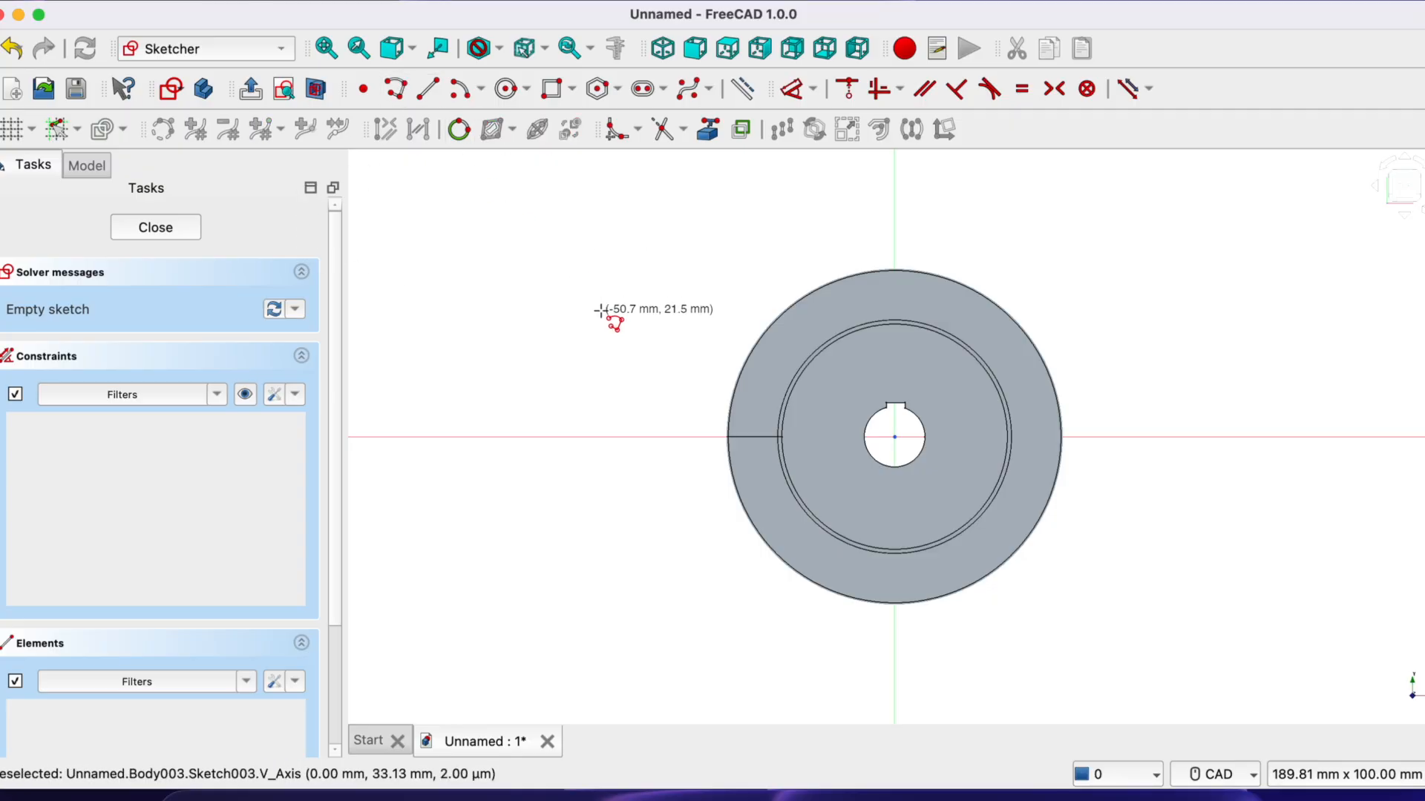
scroll(601, 310, up, 2)
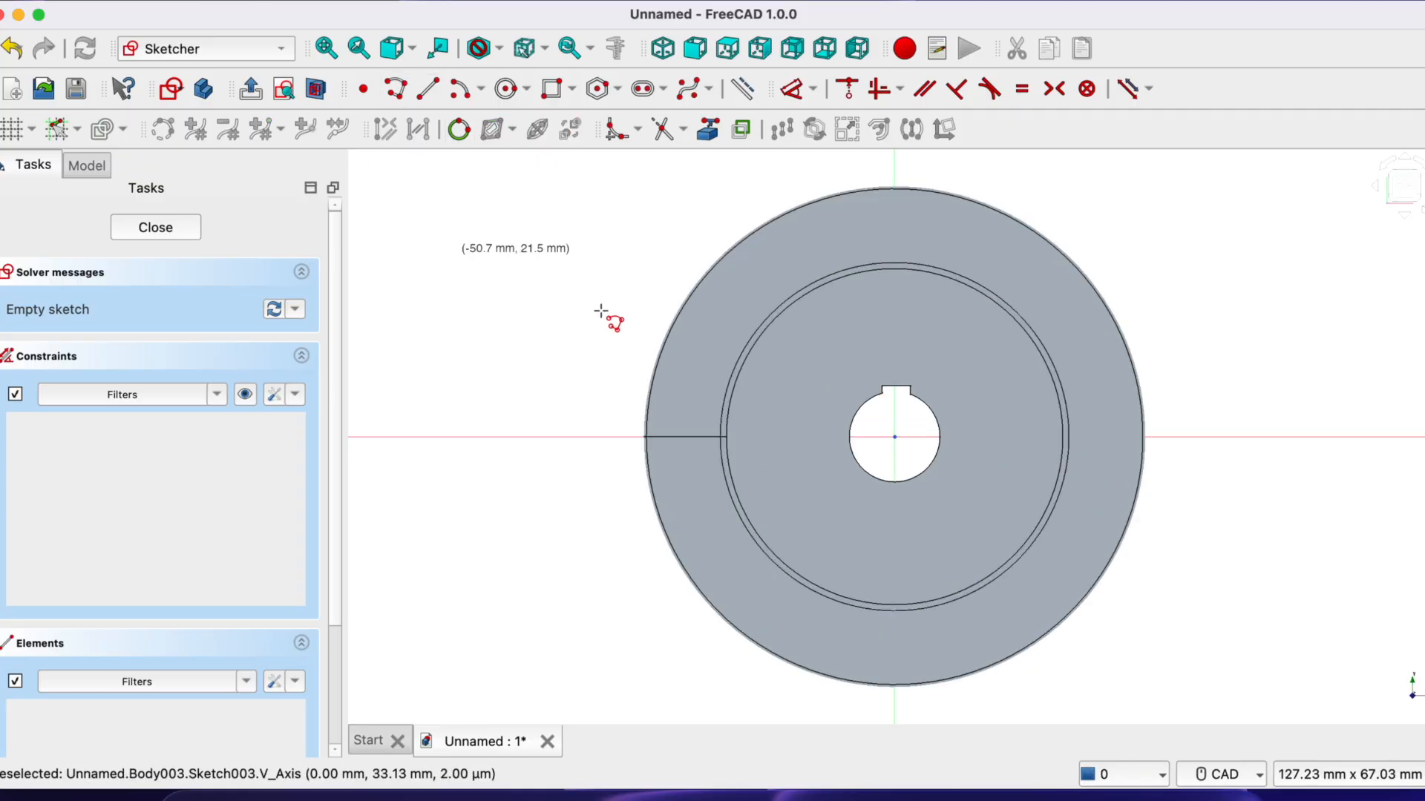
scroll(875, 215, up, 3)
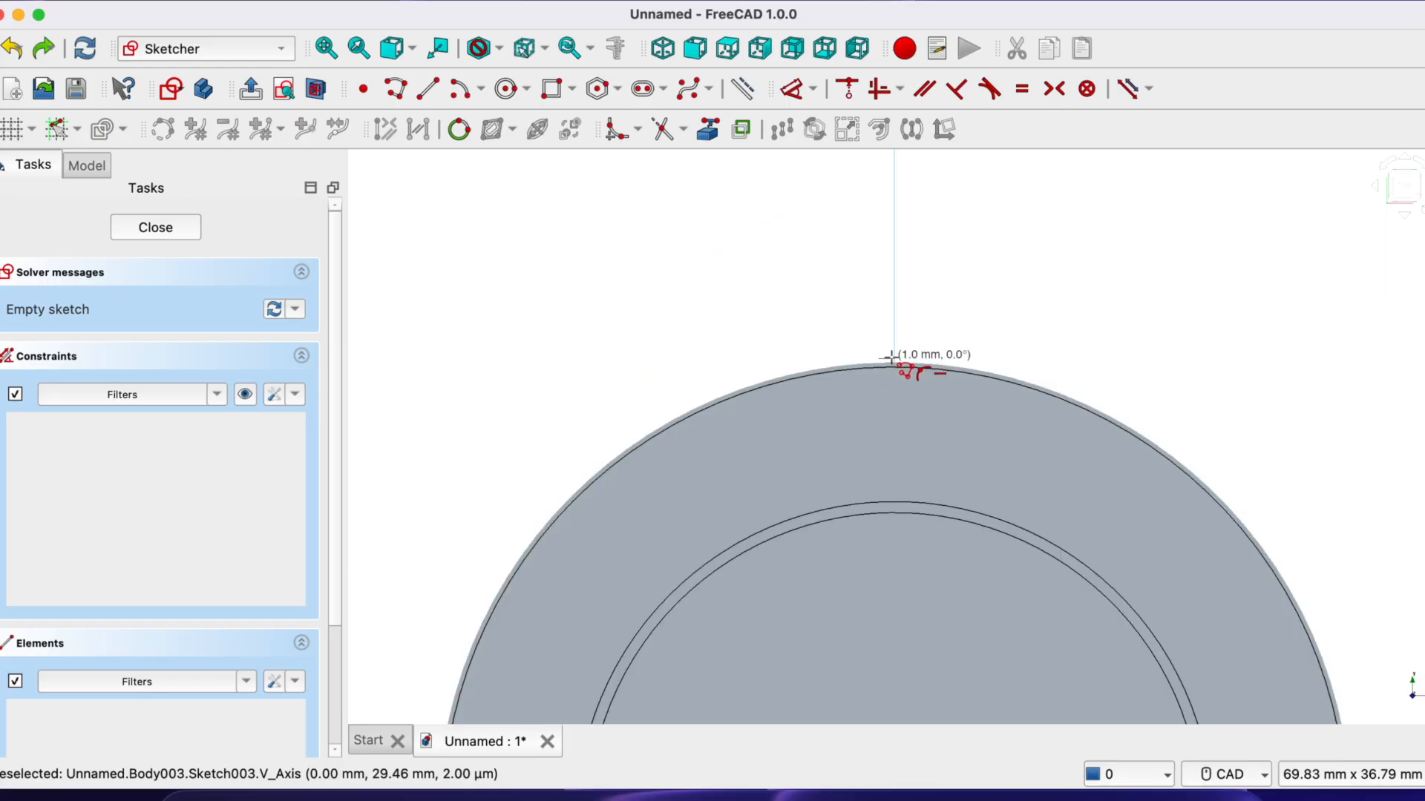
click(911, 359)
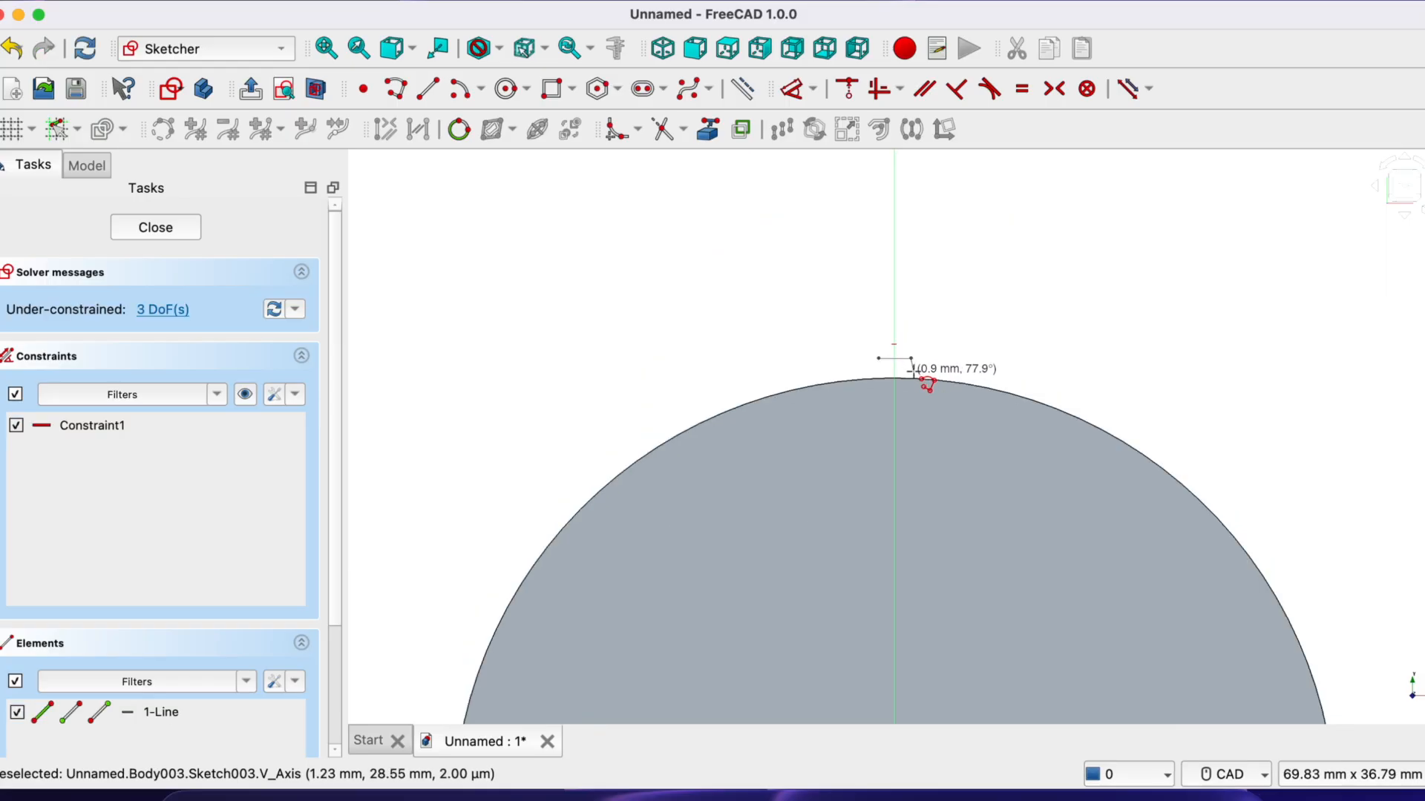
click(923, 431)
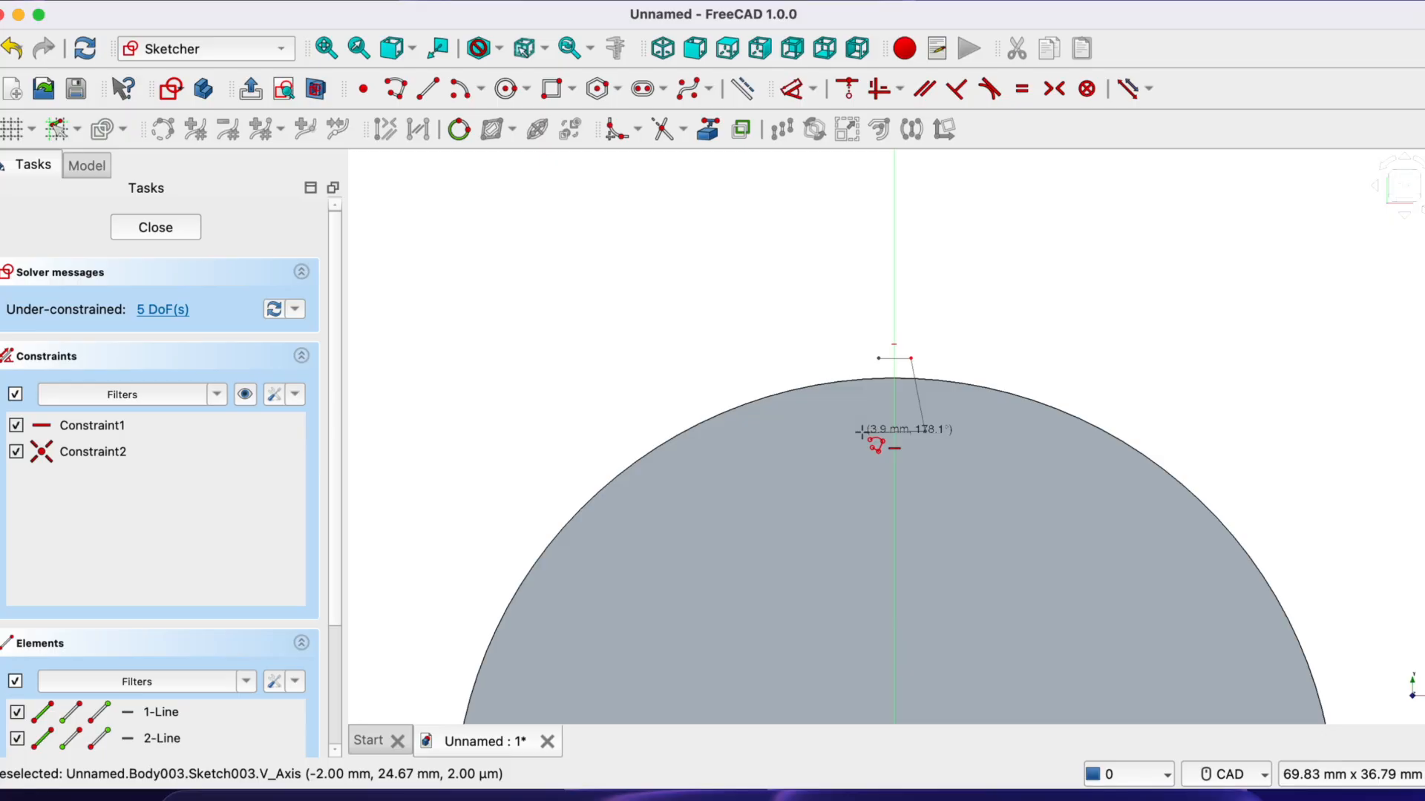
click(862, 432)
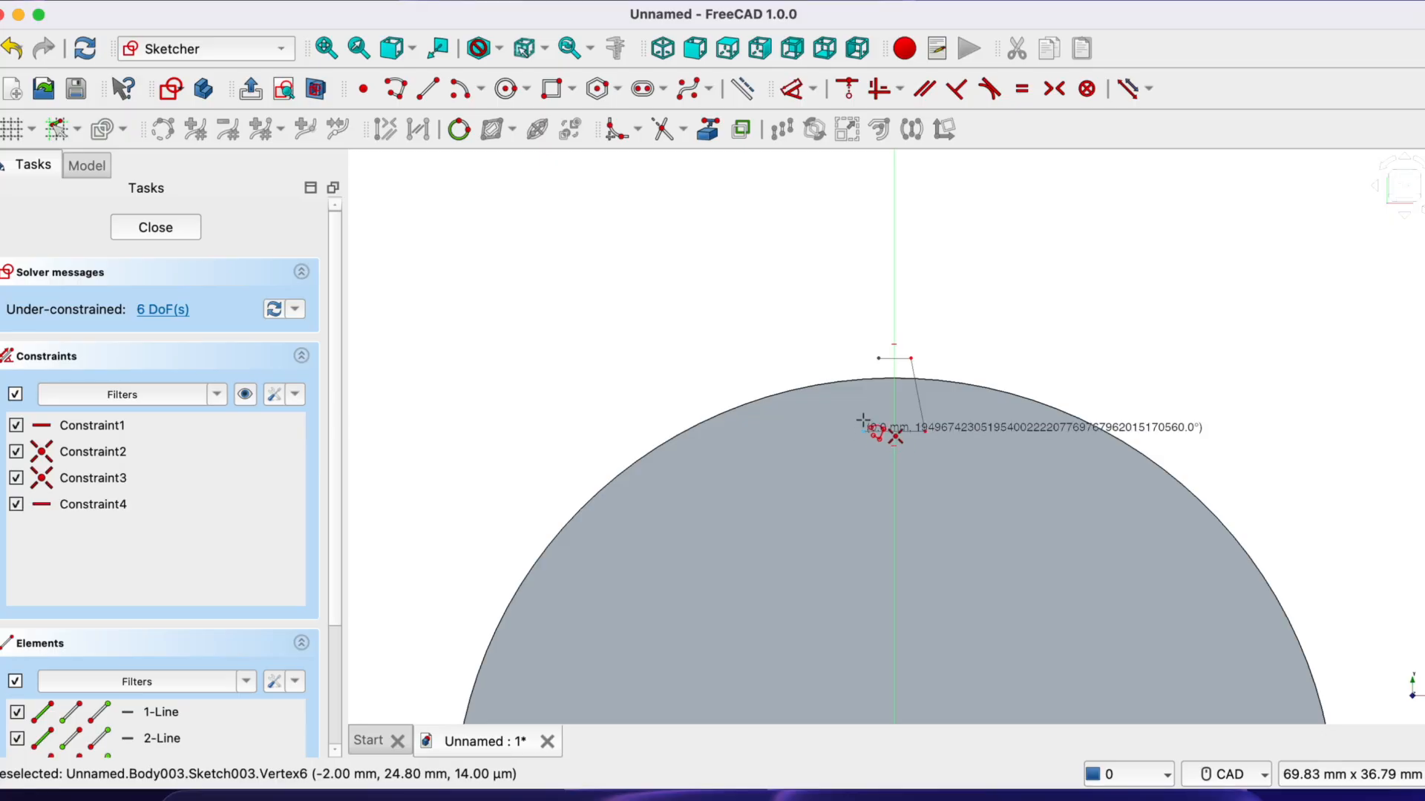
click(874, 358)
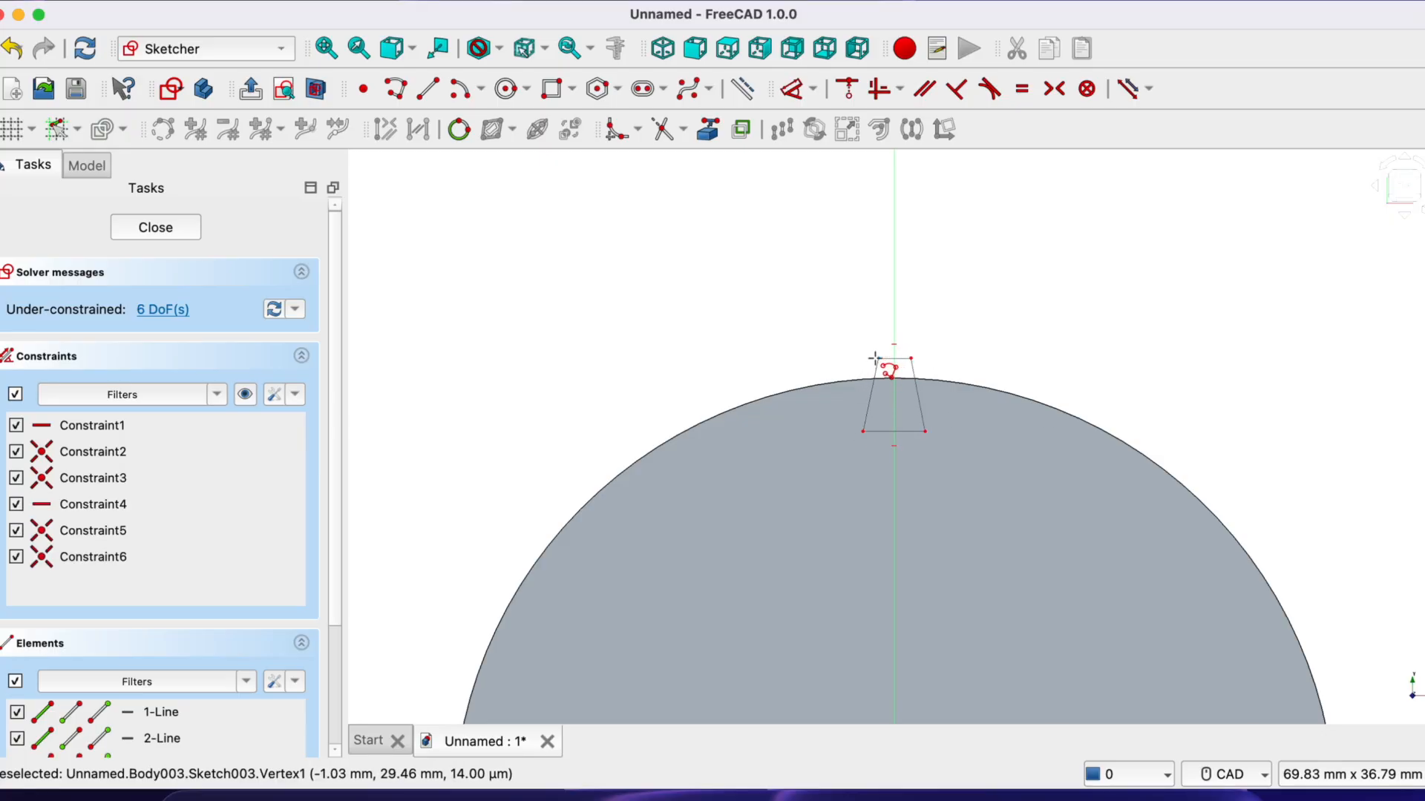
Try to apply a symmetry constraint to the trapezoid's top edge and its end points
click(907, 360)
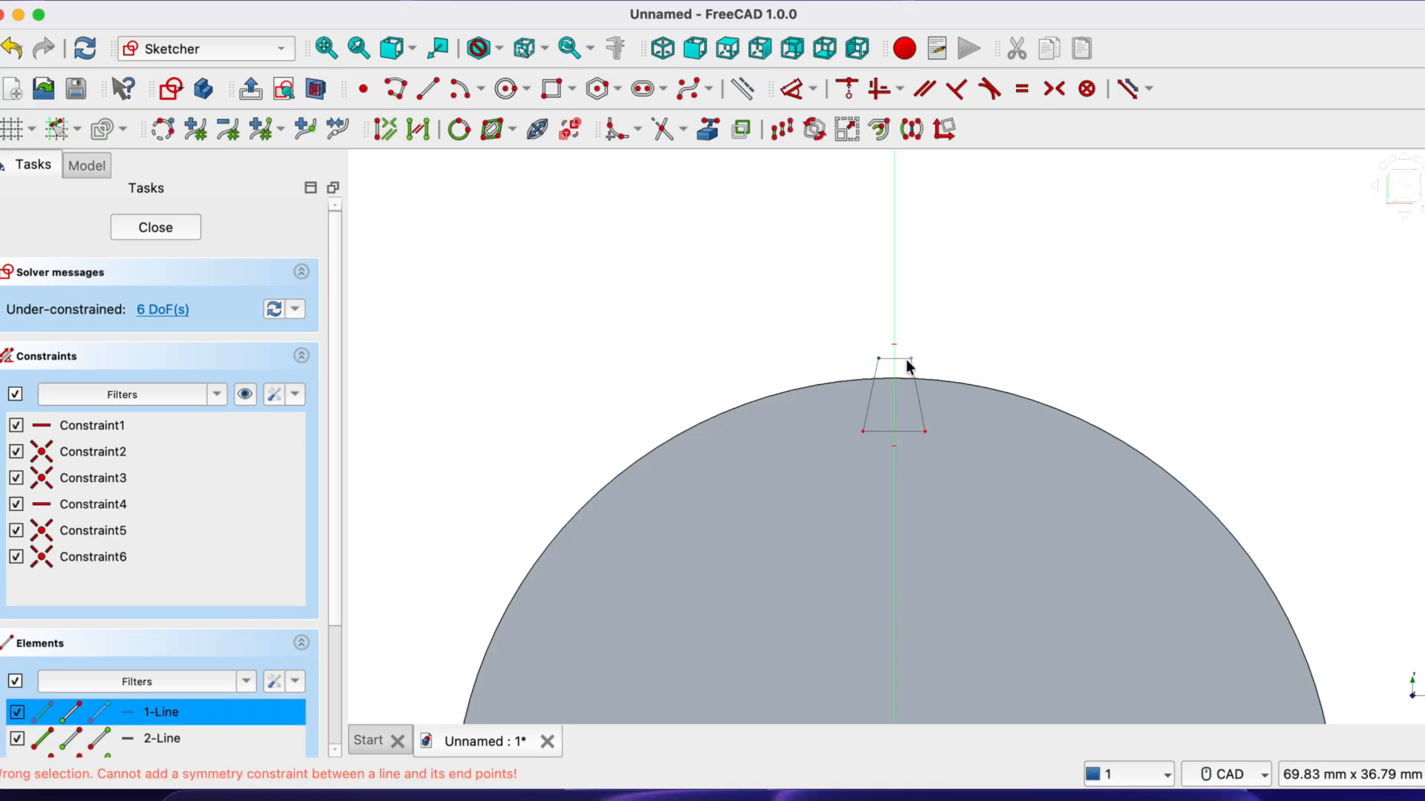
click(881, 359)
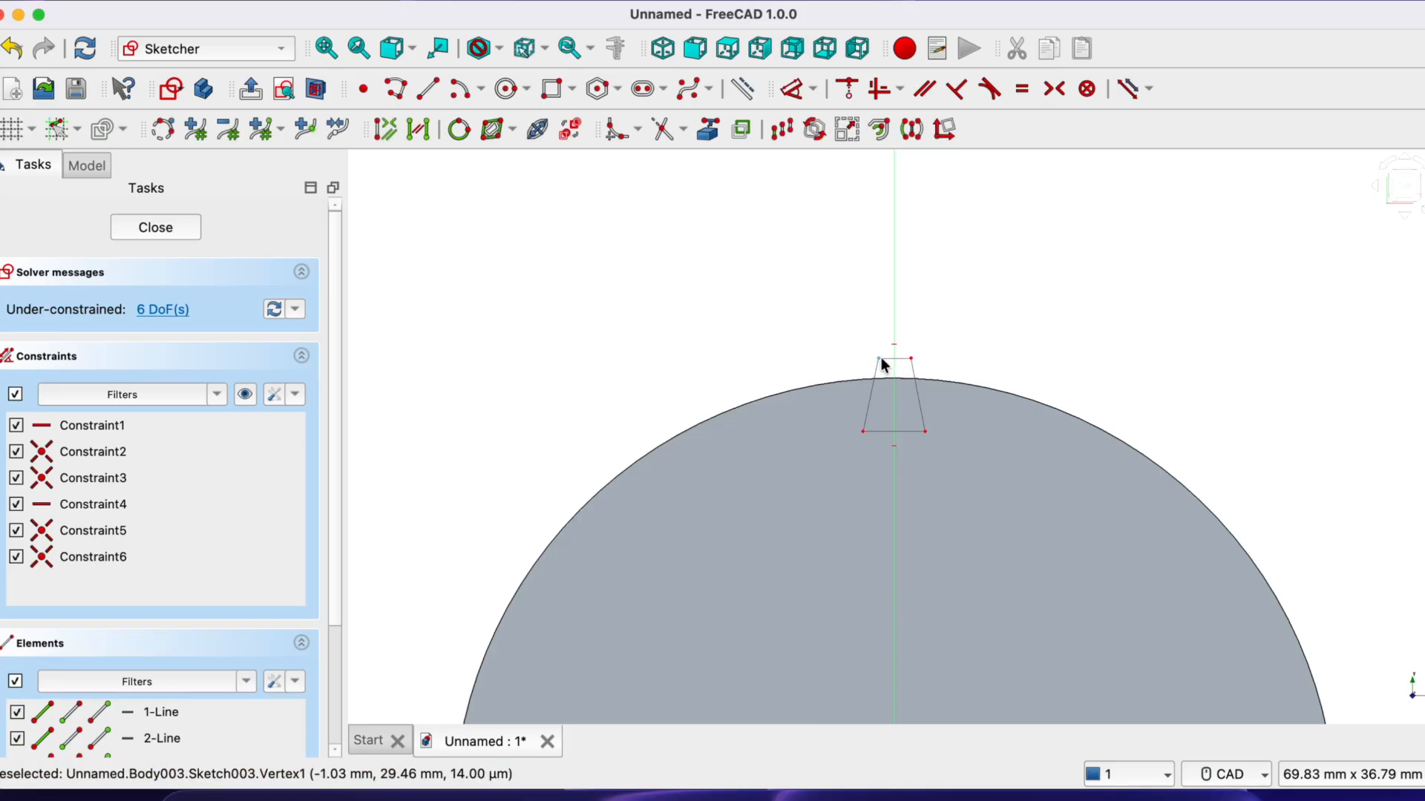
click(1052, 90)
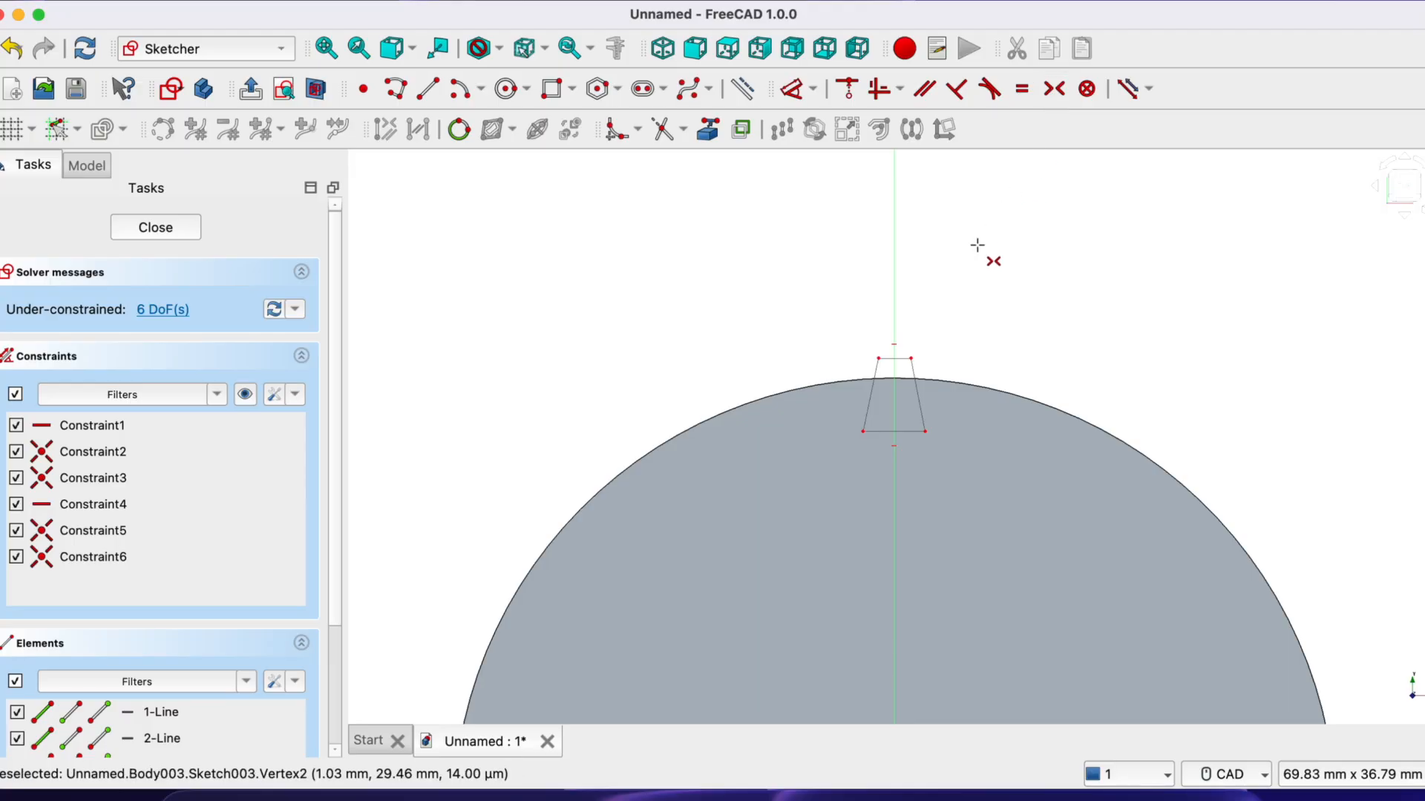
click(893, 358)
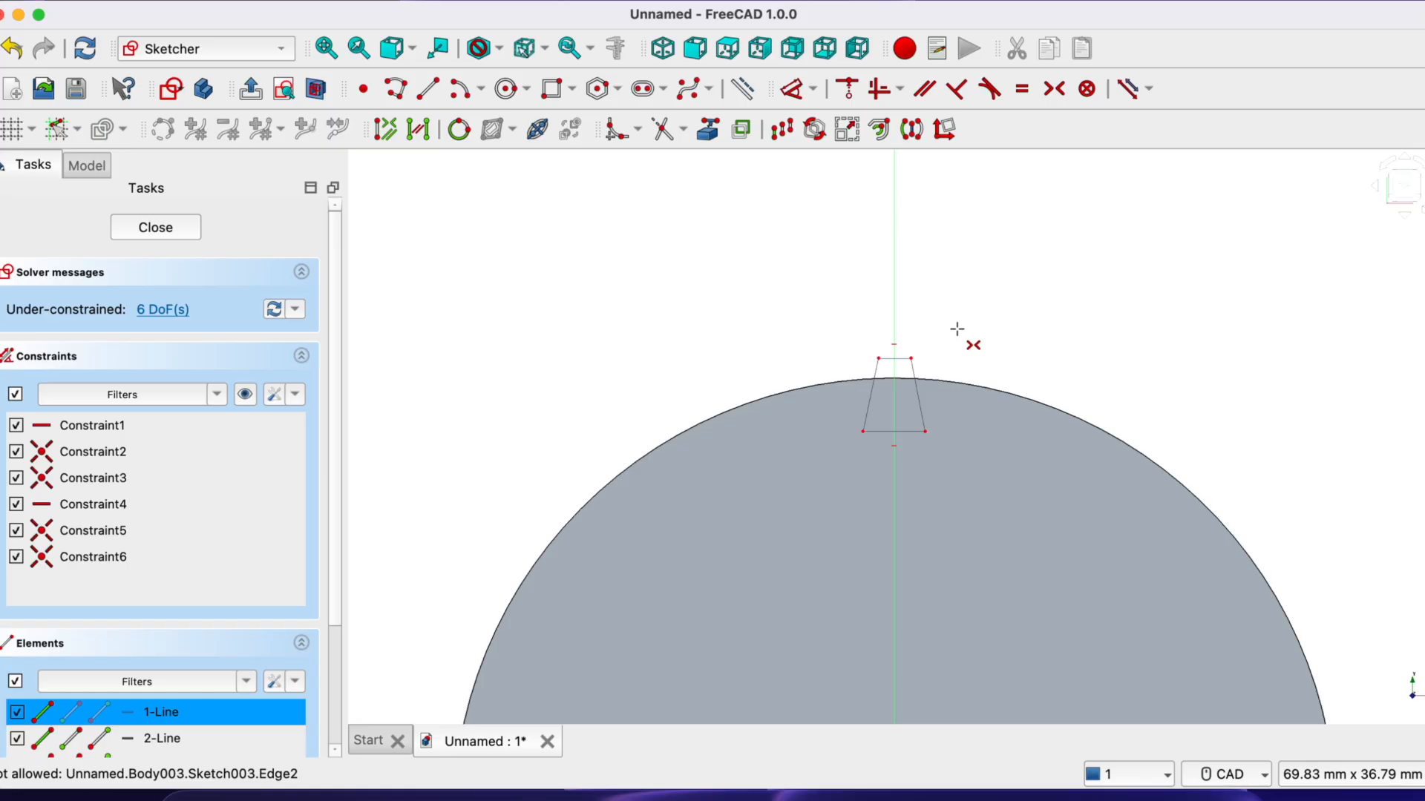
key(Escape)
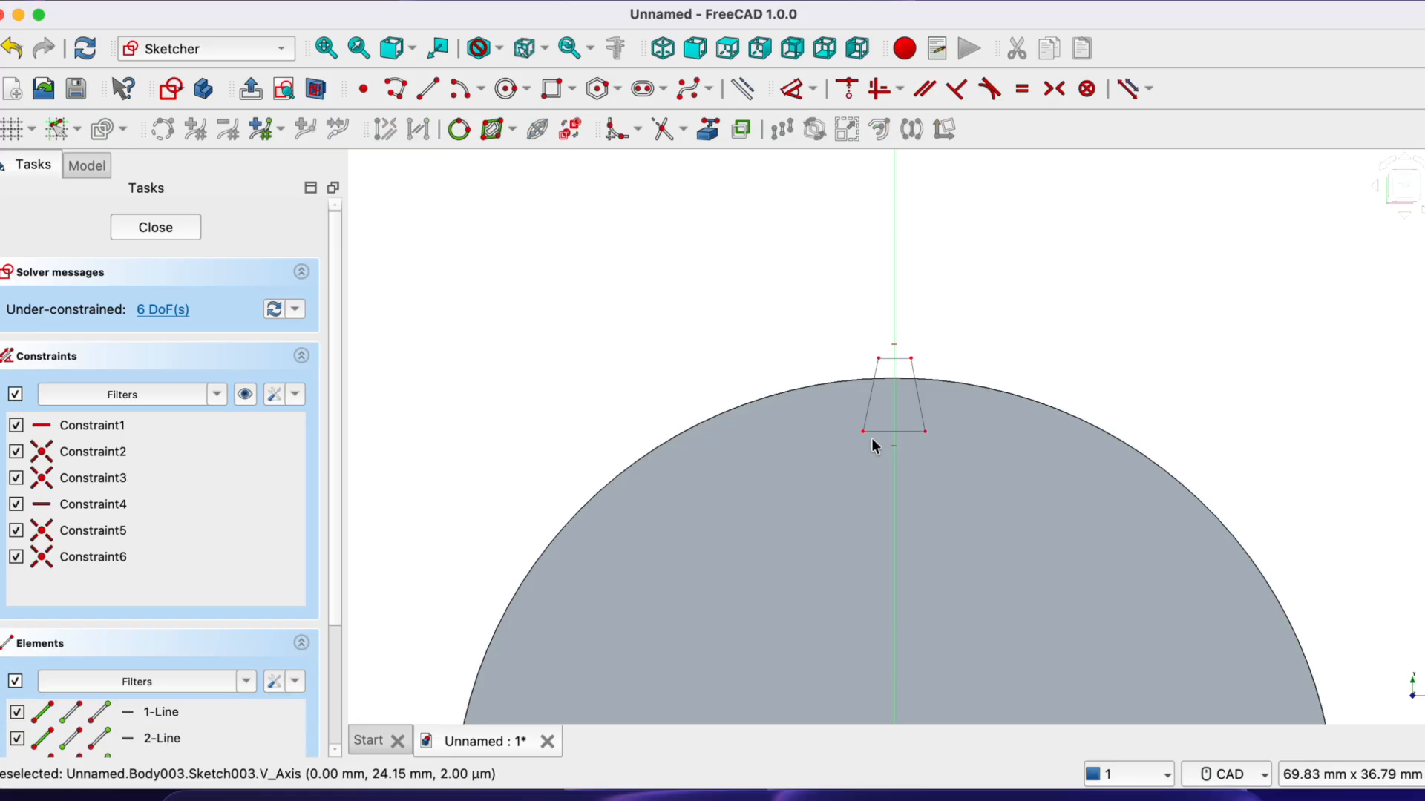
Close the trapezoid sketch and pad it to a length of 12 mm
click(173, 227)
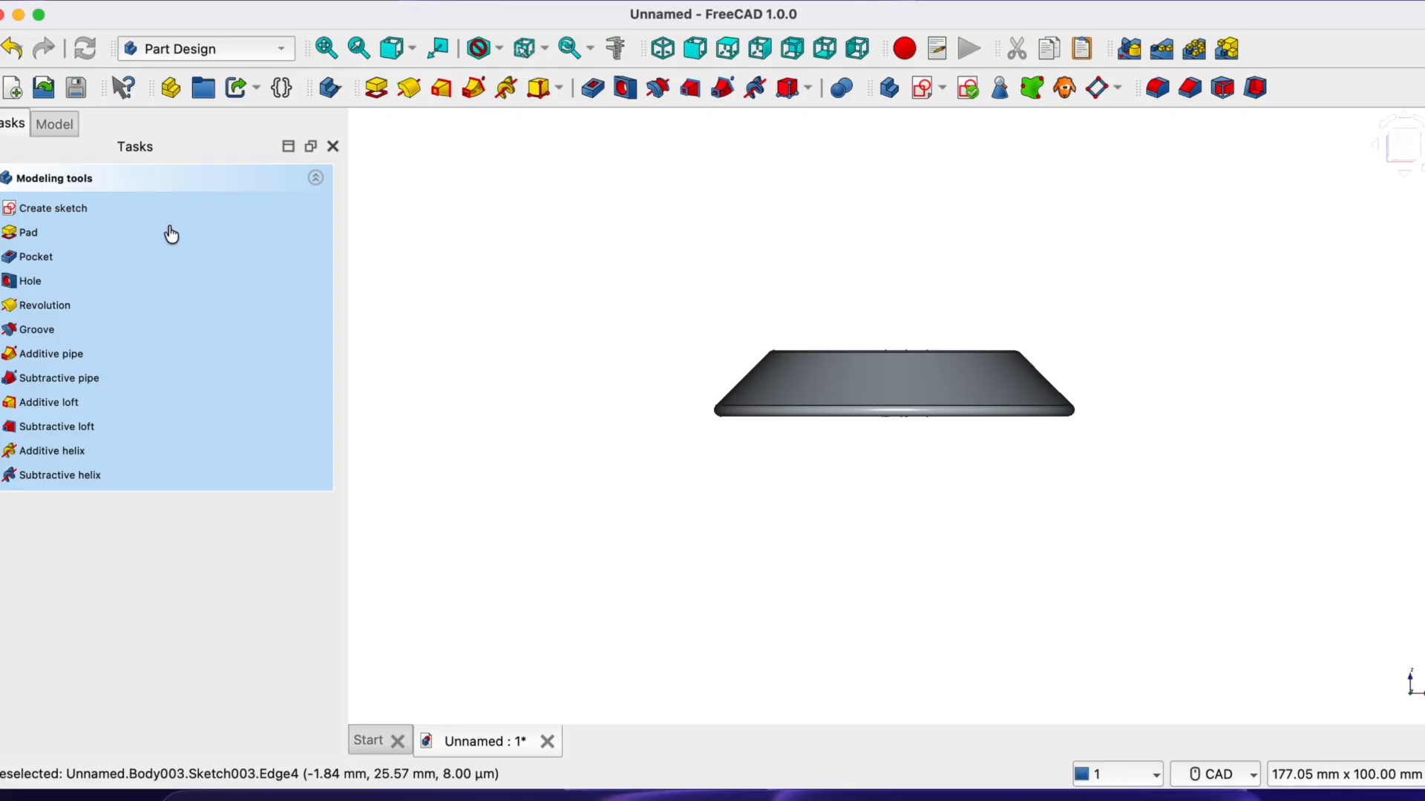
click(30, 235)
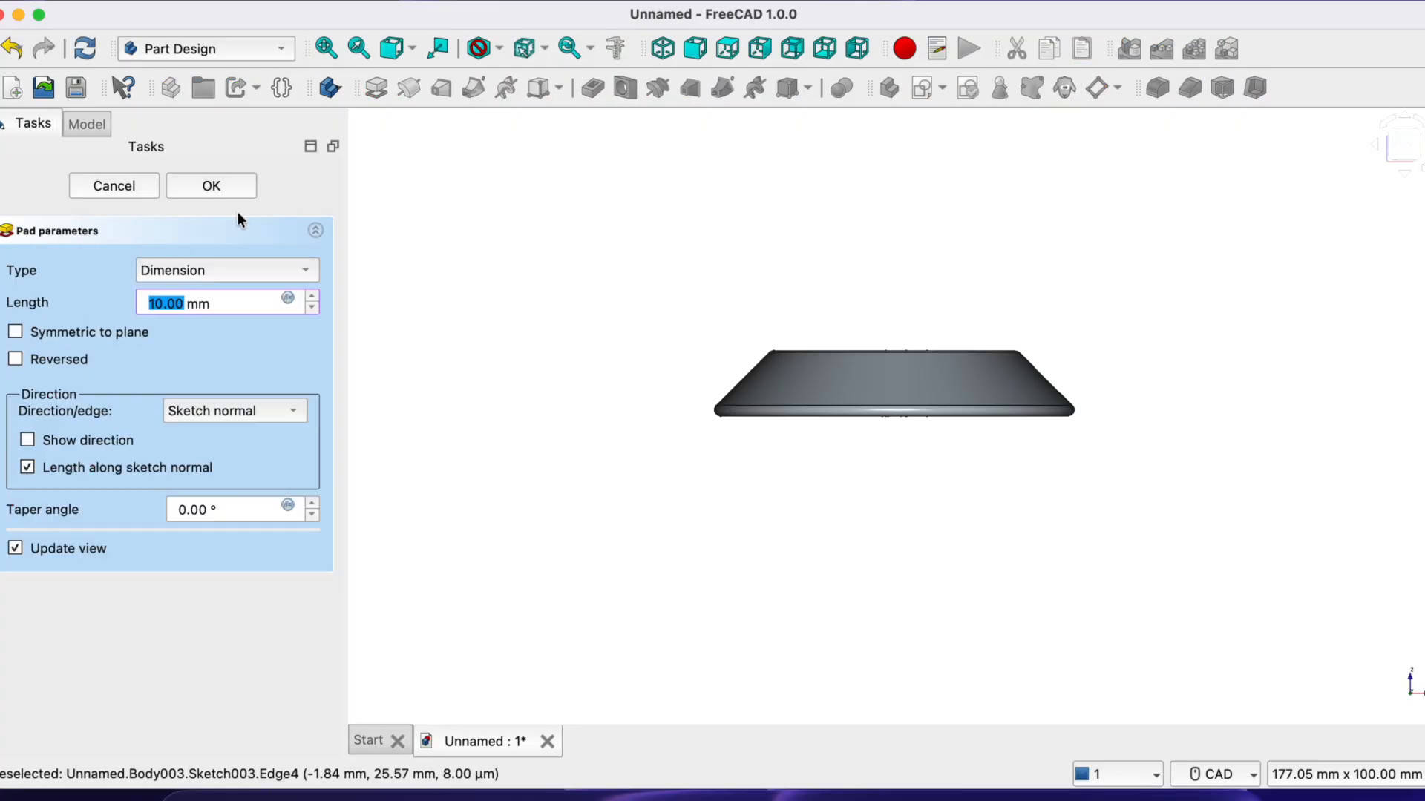
click(331, 285)
click(312, 298)
click(313, 298)
click(233, 189)
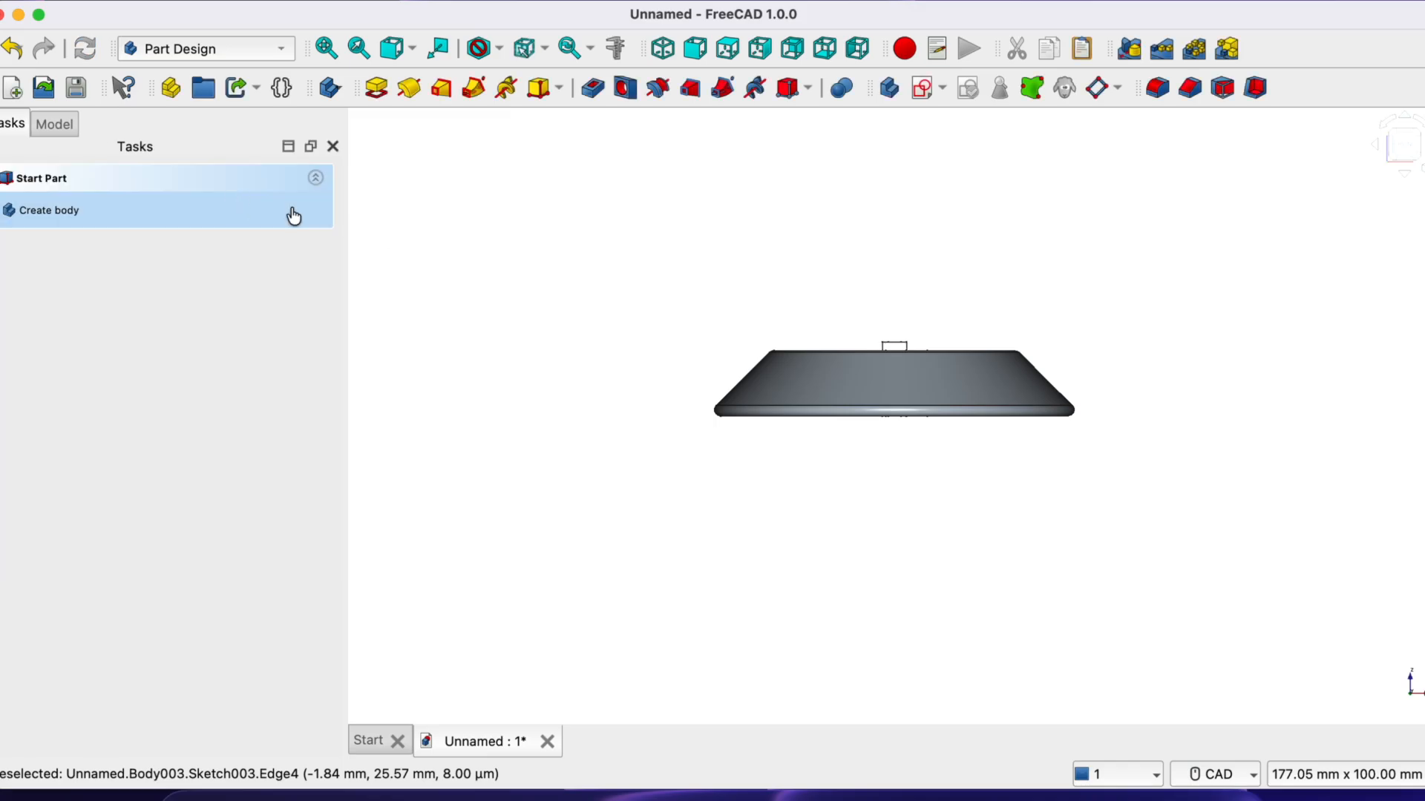
Fillet all edges of the padded trapezoid with a radius of 1 mm
key(3)
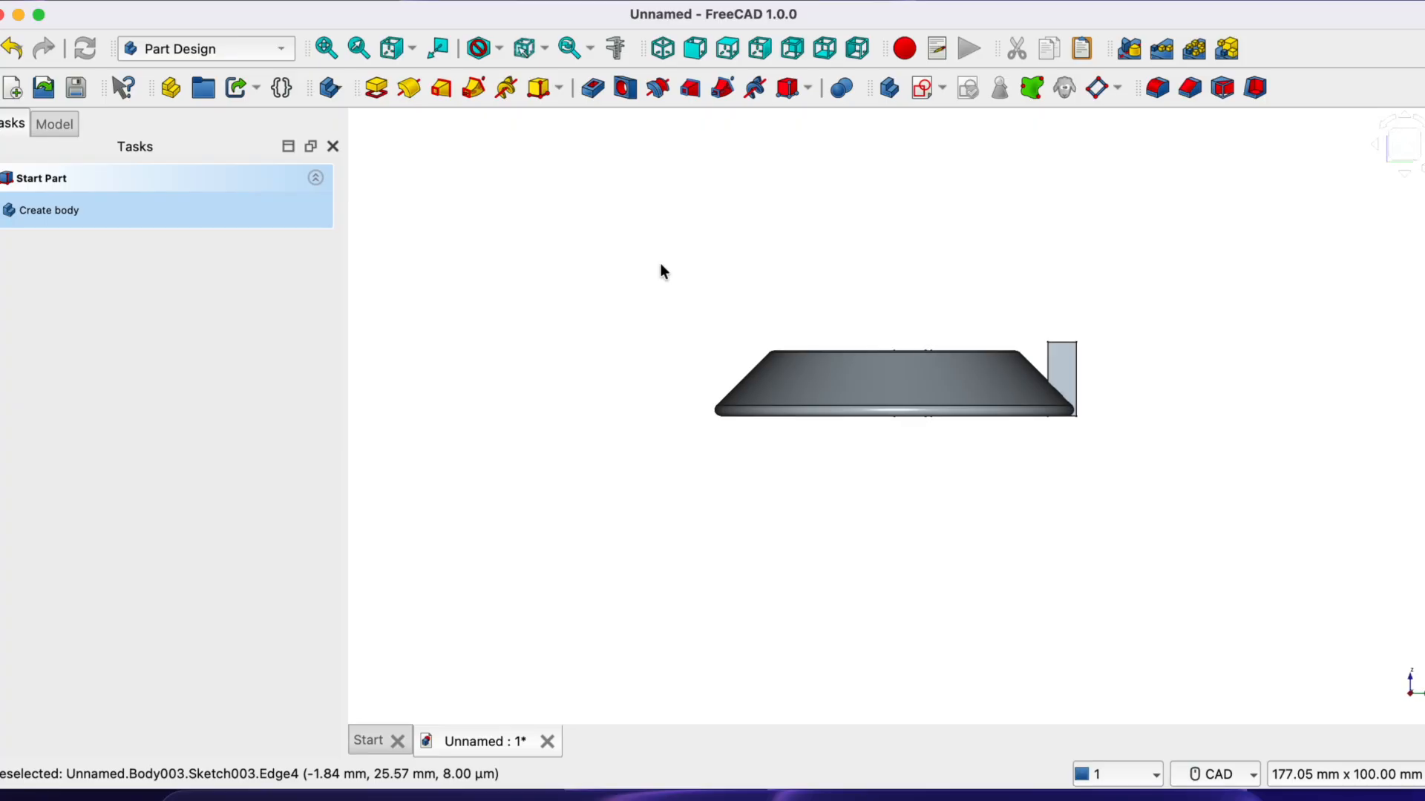
click(54, 123)
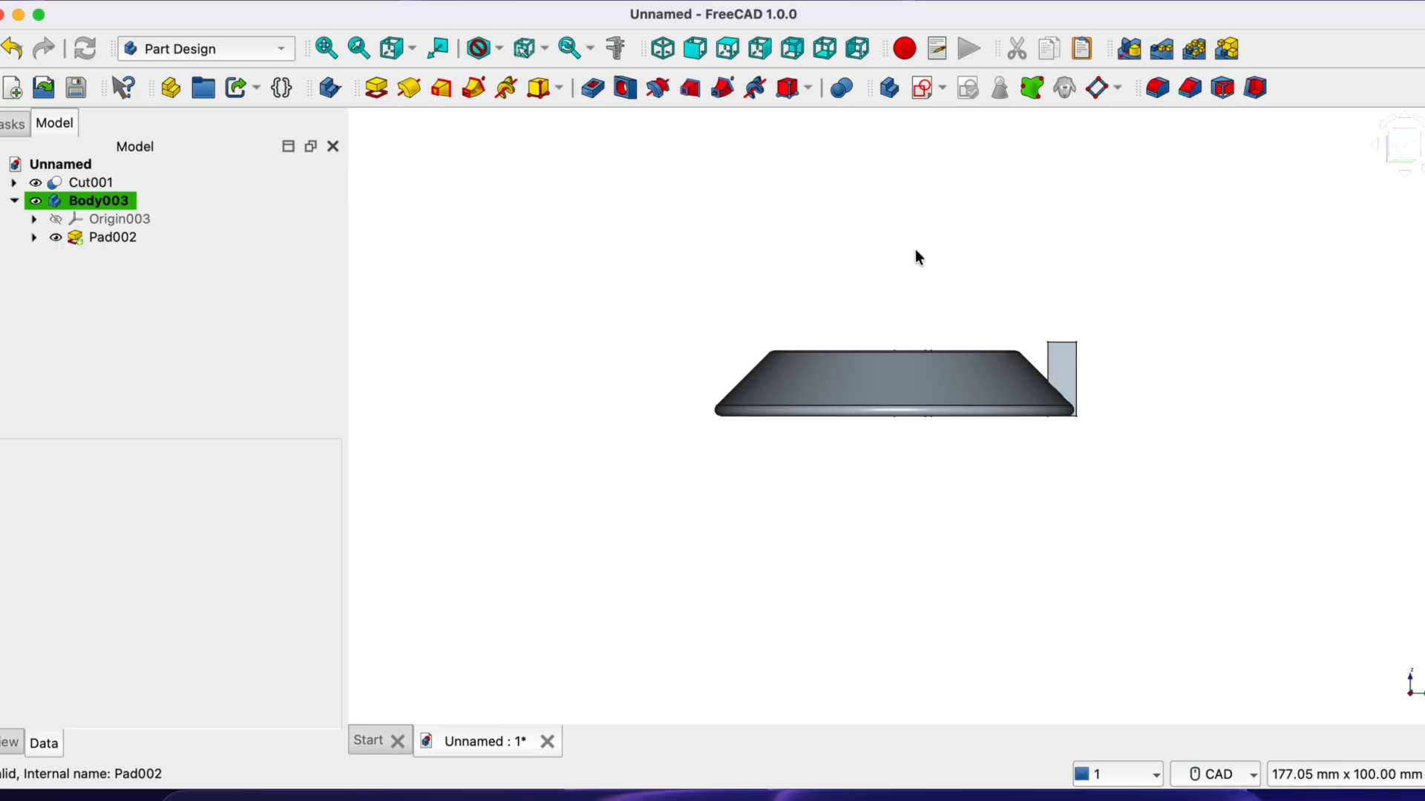
click(1078, 381)
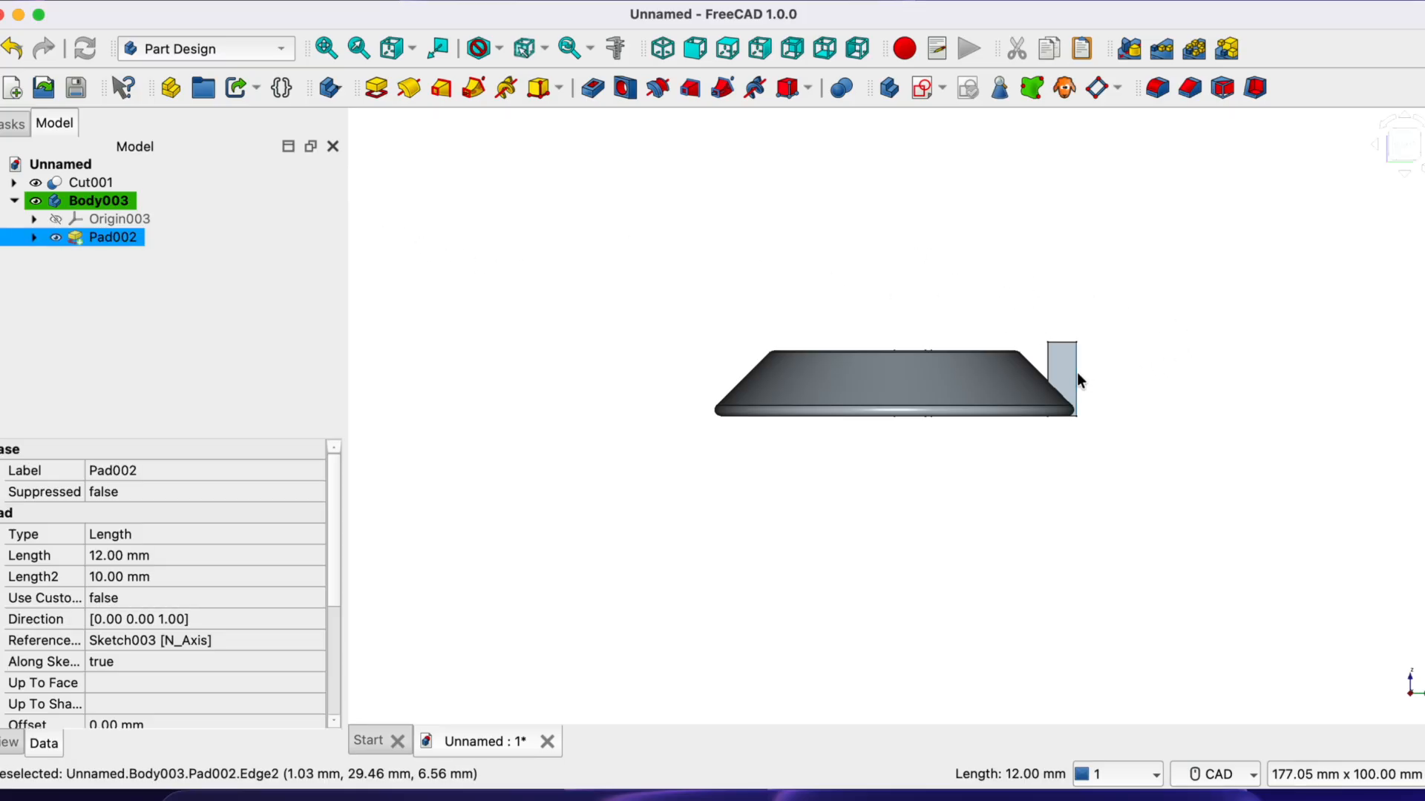
click(12, 124)
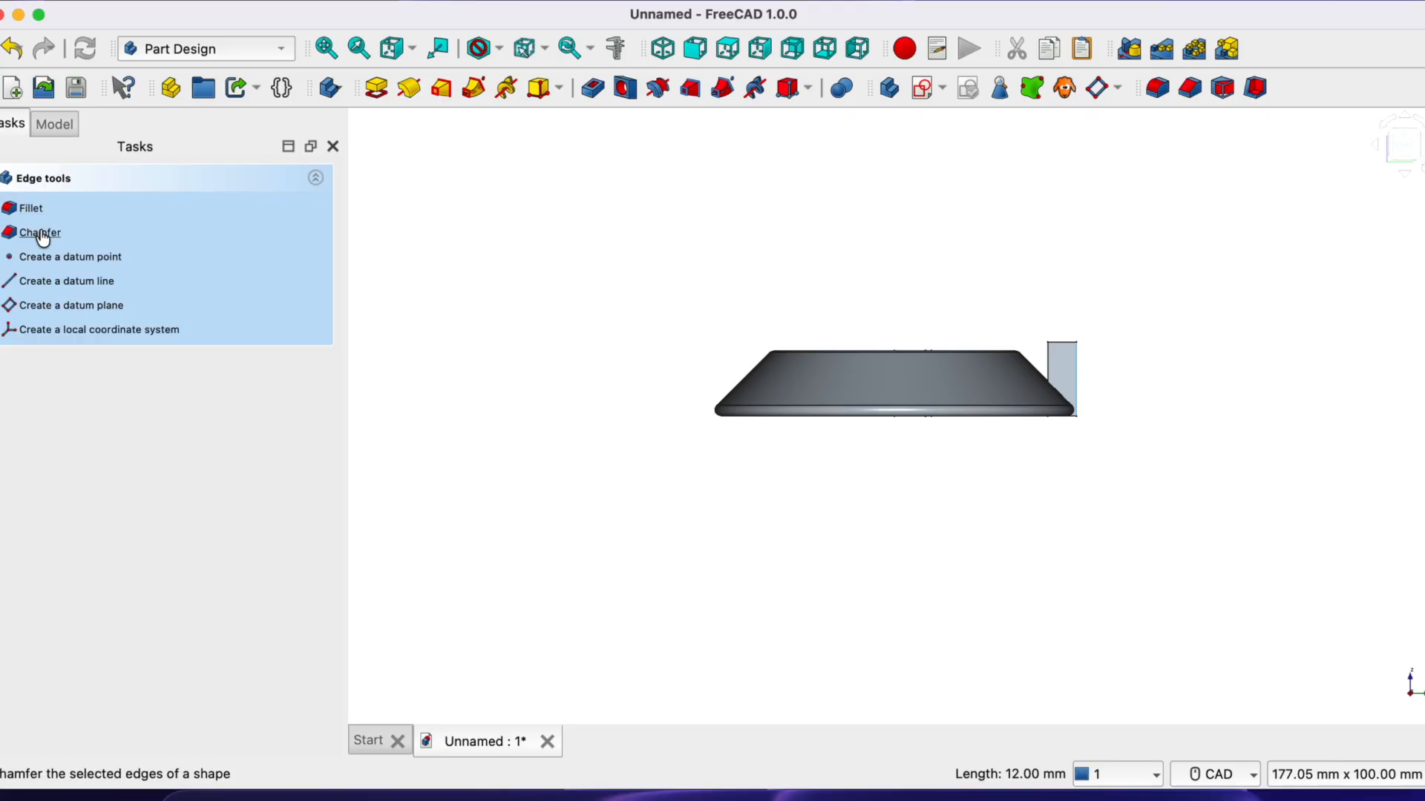
click(30, 209)
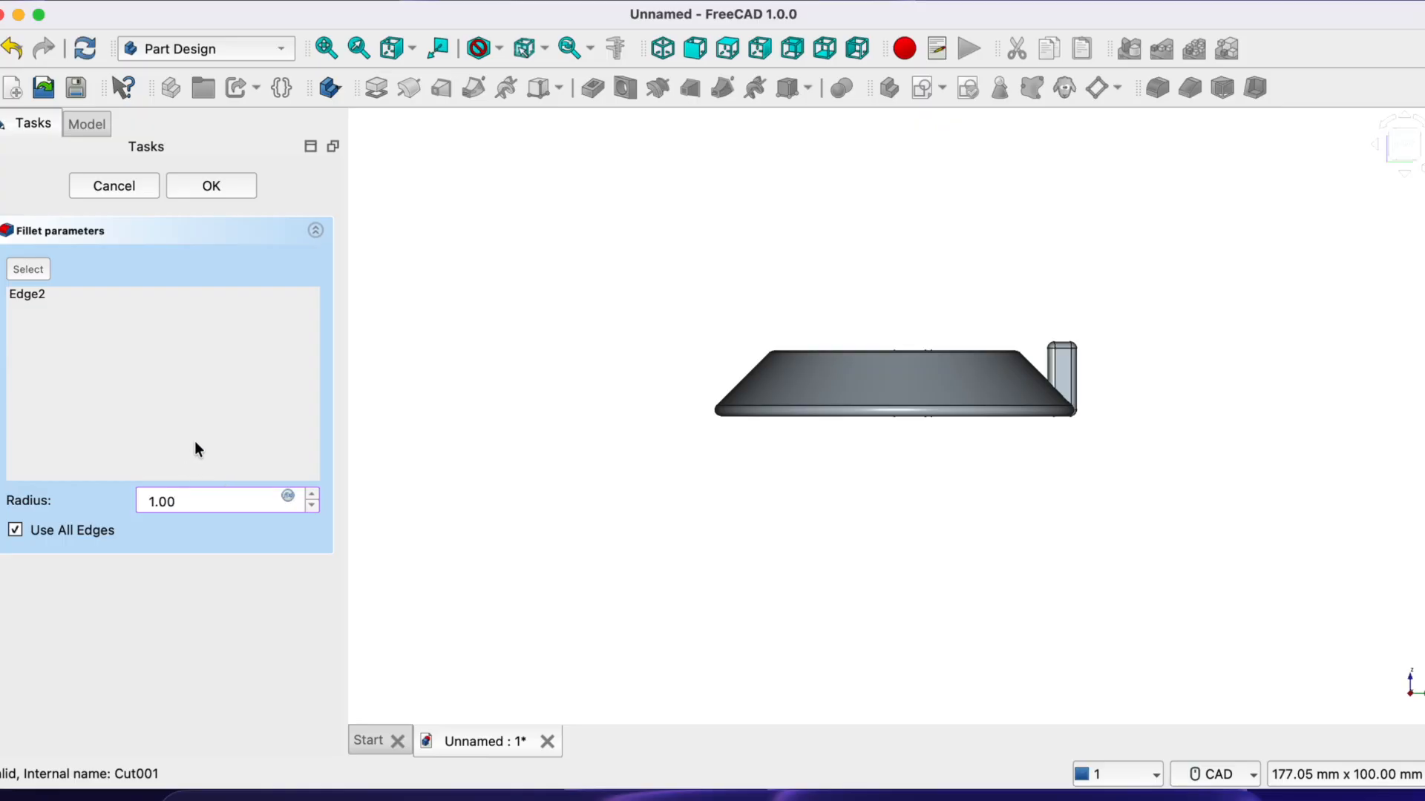
click(230, 184)
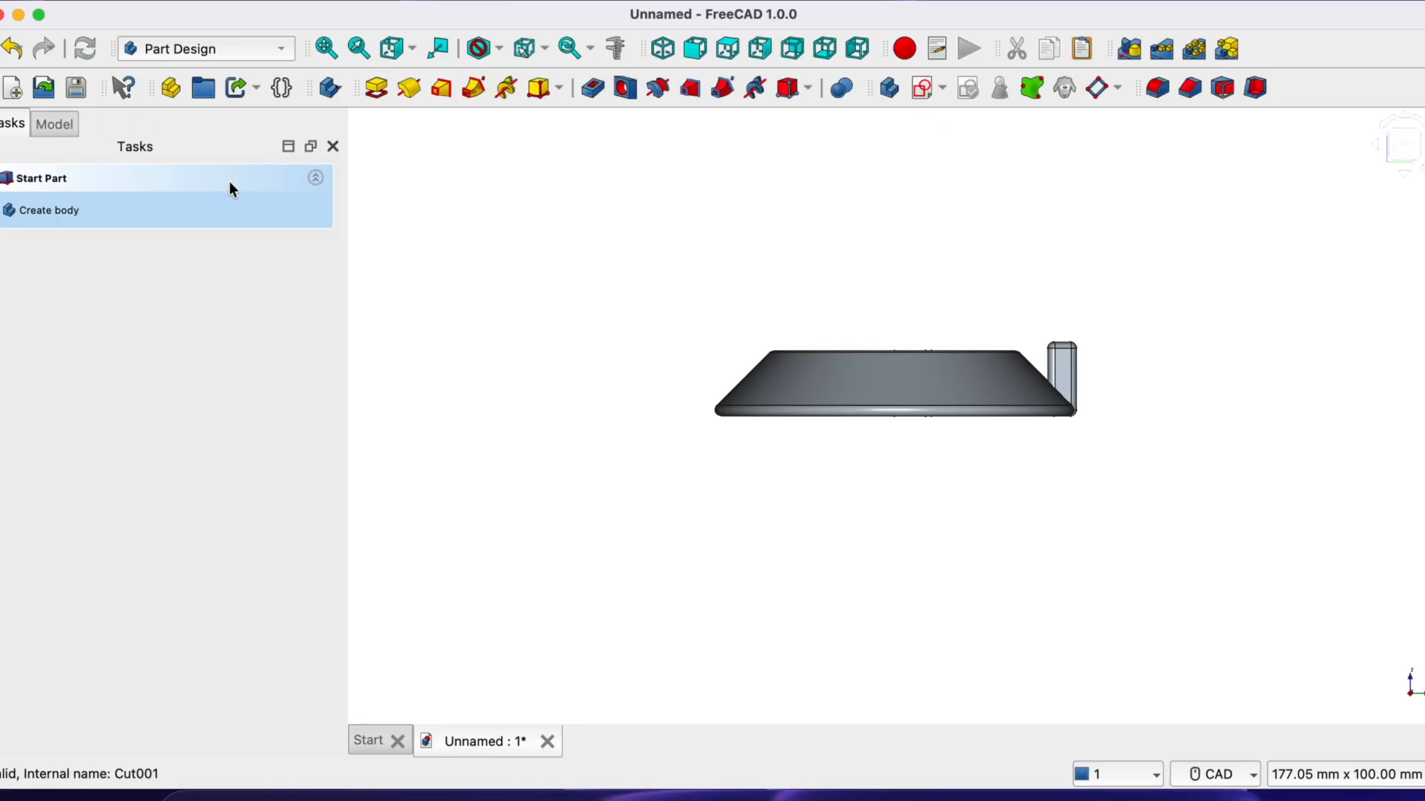
Rotate the filleted tooth body 45° about the X axis and move it along its own axes to seat on the disc's sloped side
click(55, 124)
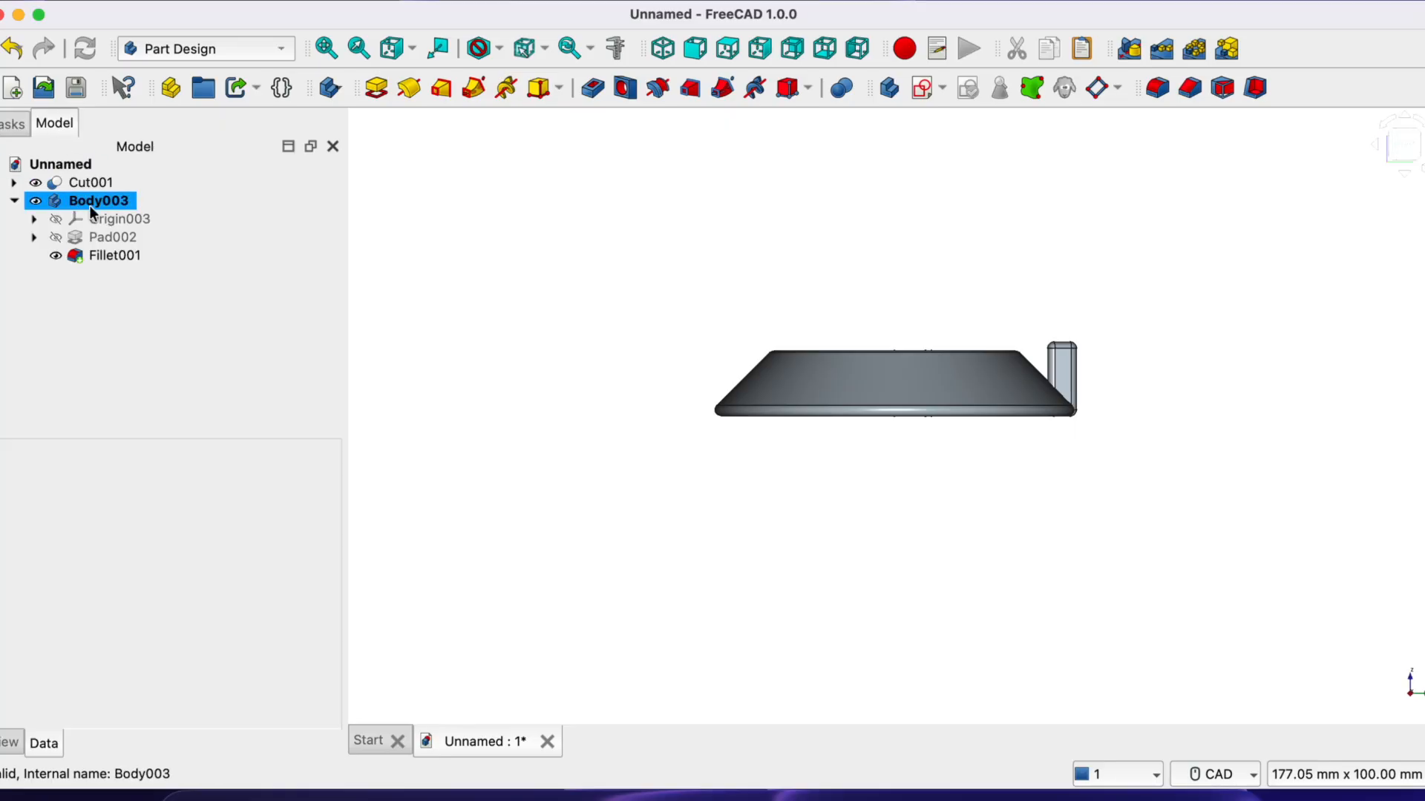
click(109, 200)
right_click(108, 200)
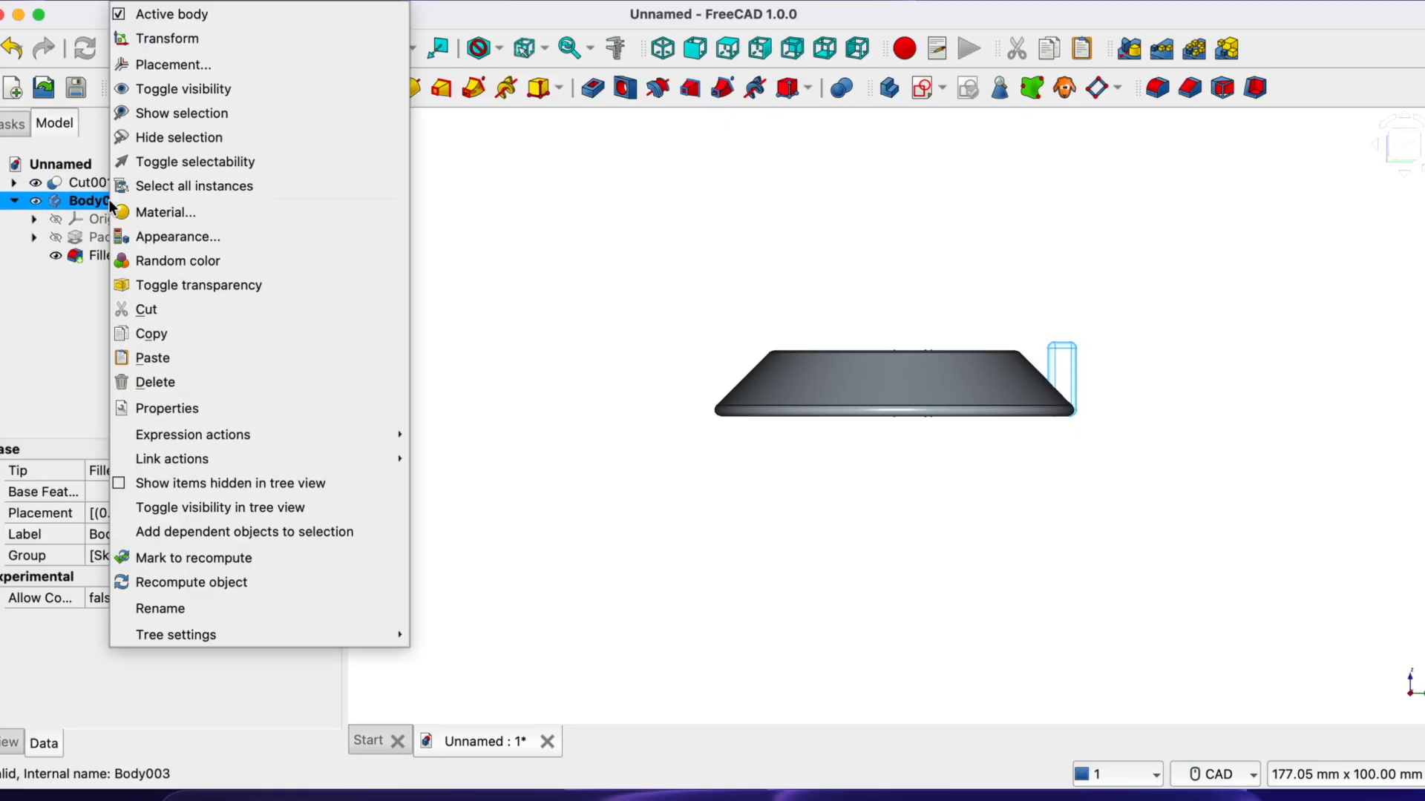
click(136, 38)
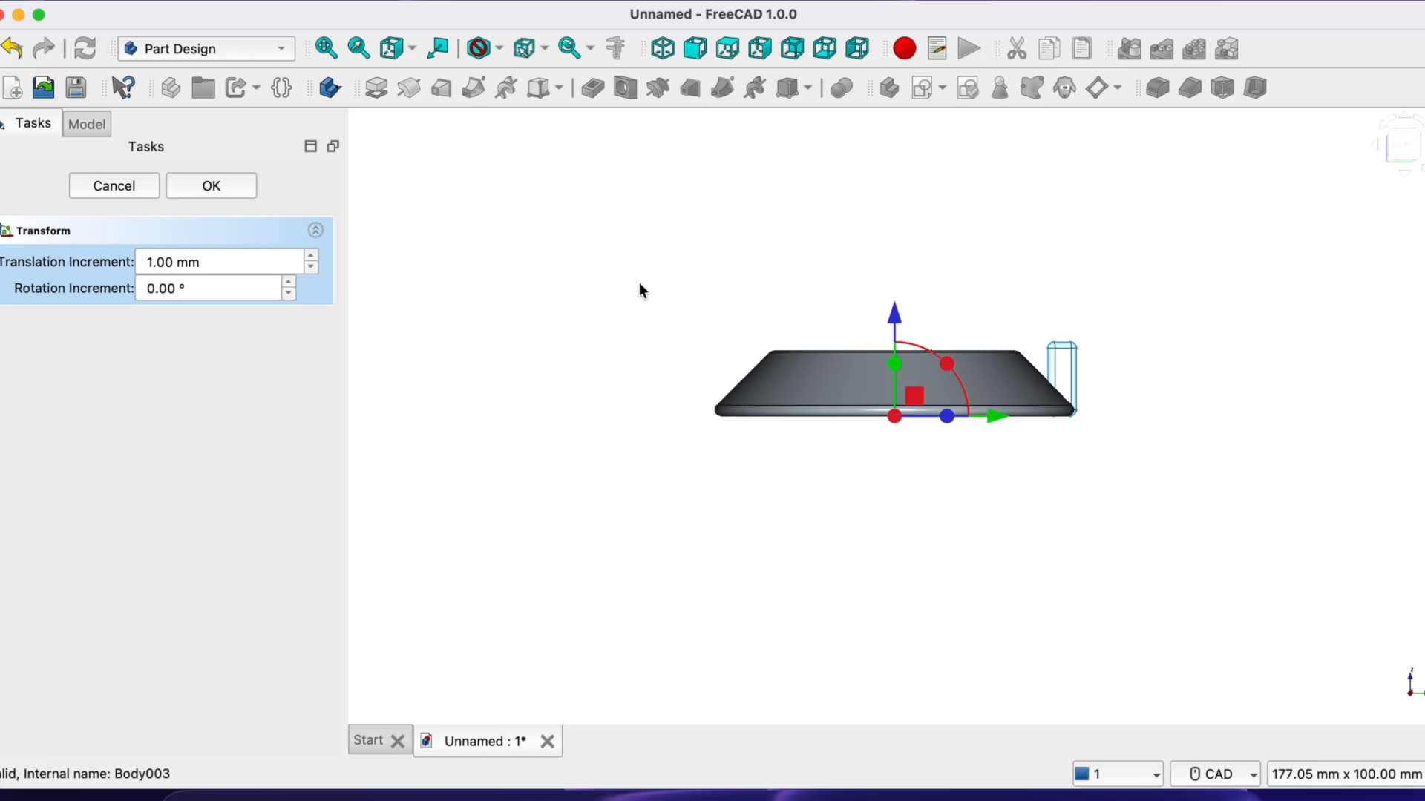
drag(947, 364, 903, 435)
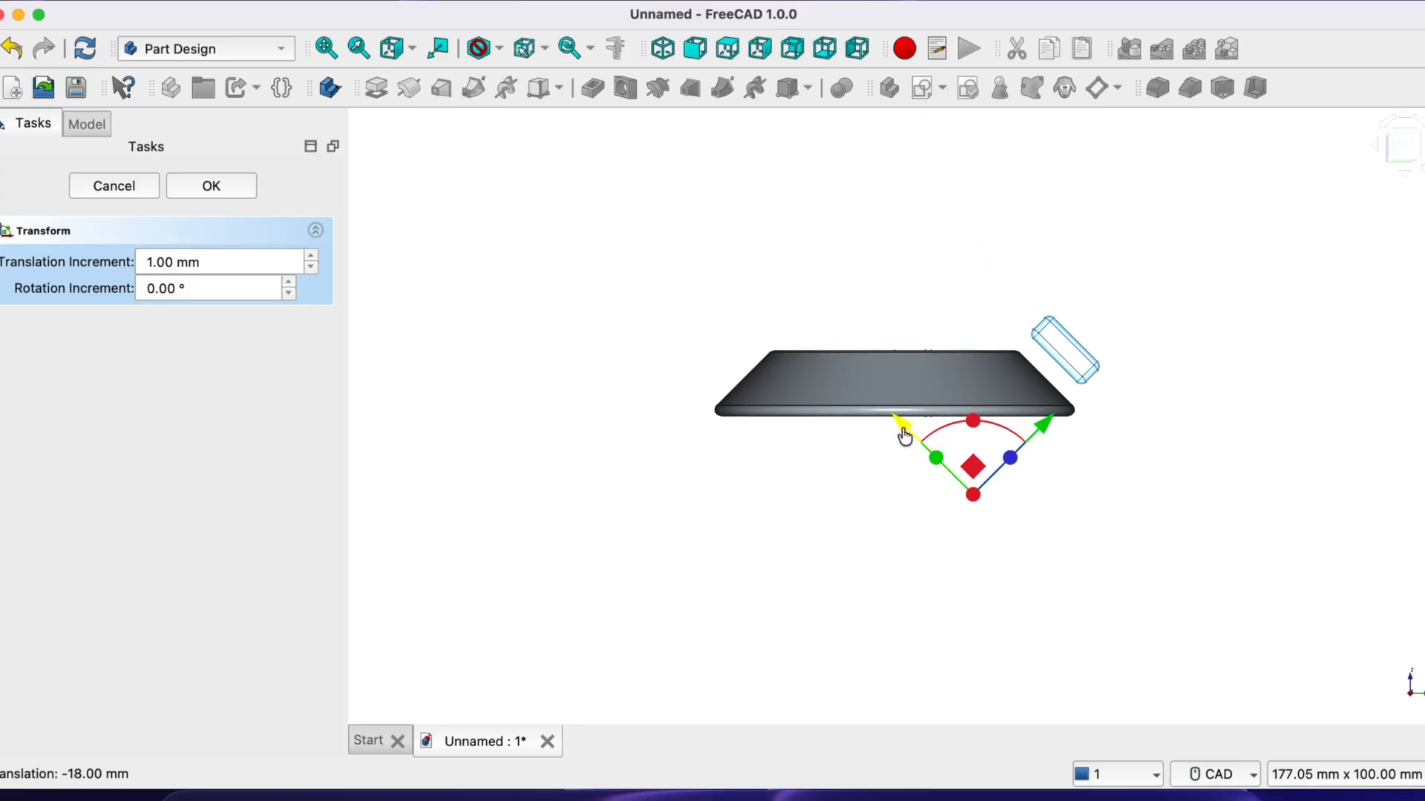
drag(1047, 434, 1034, 461)
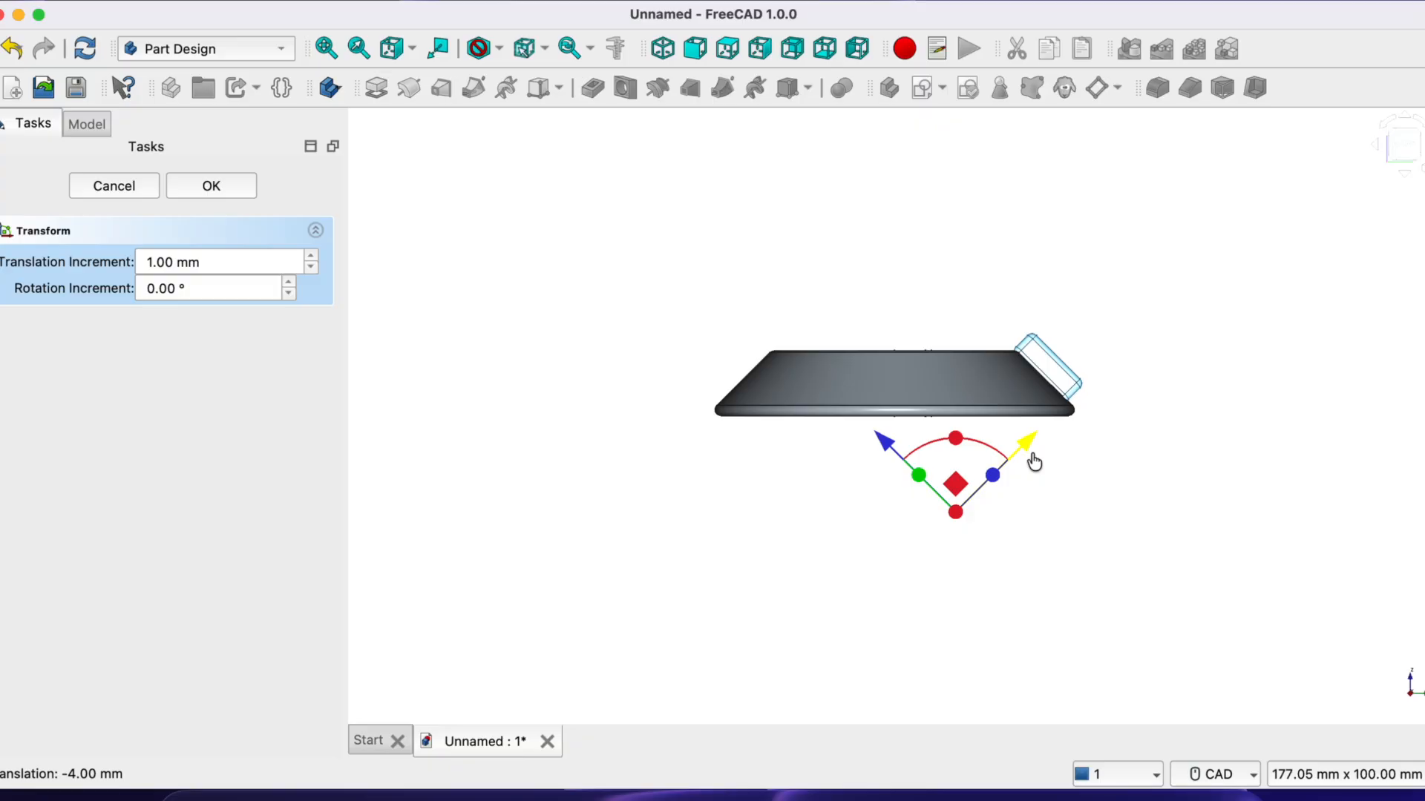
drag(883, 443, 895, 464)
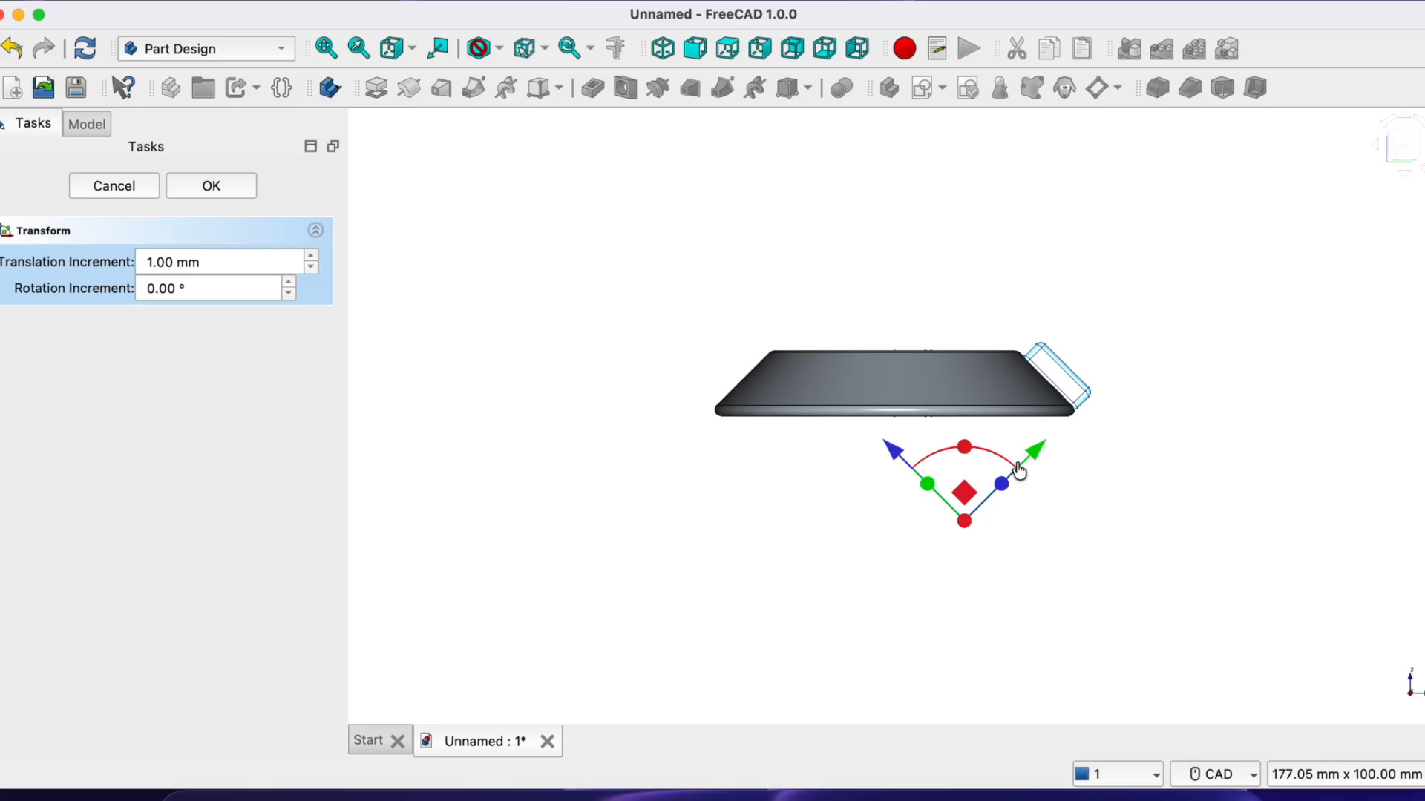
drag(1035, 453, 1031, 465)
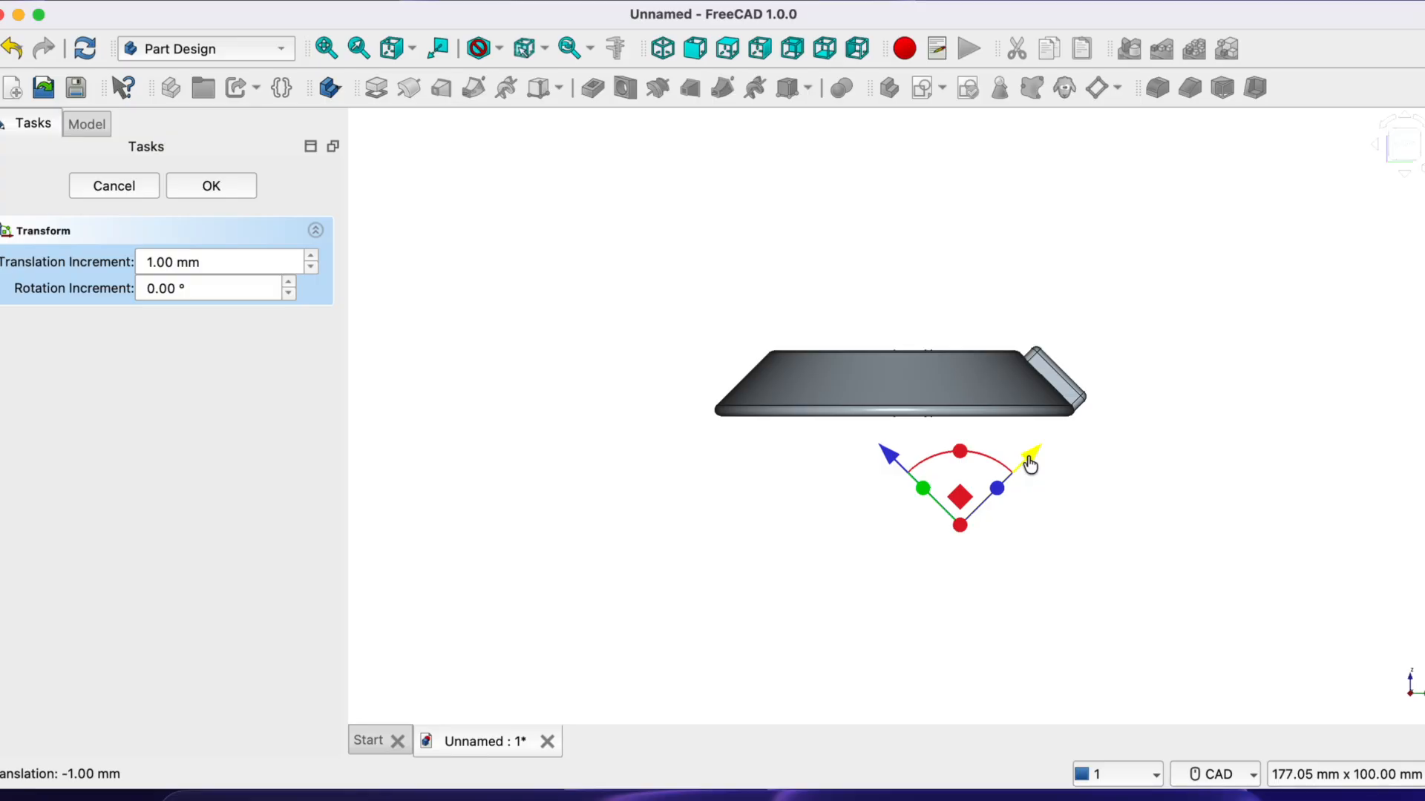
drag(1031, 464, 1031, 465)
click(196, 187)
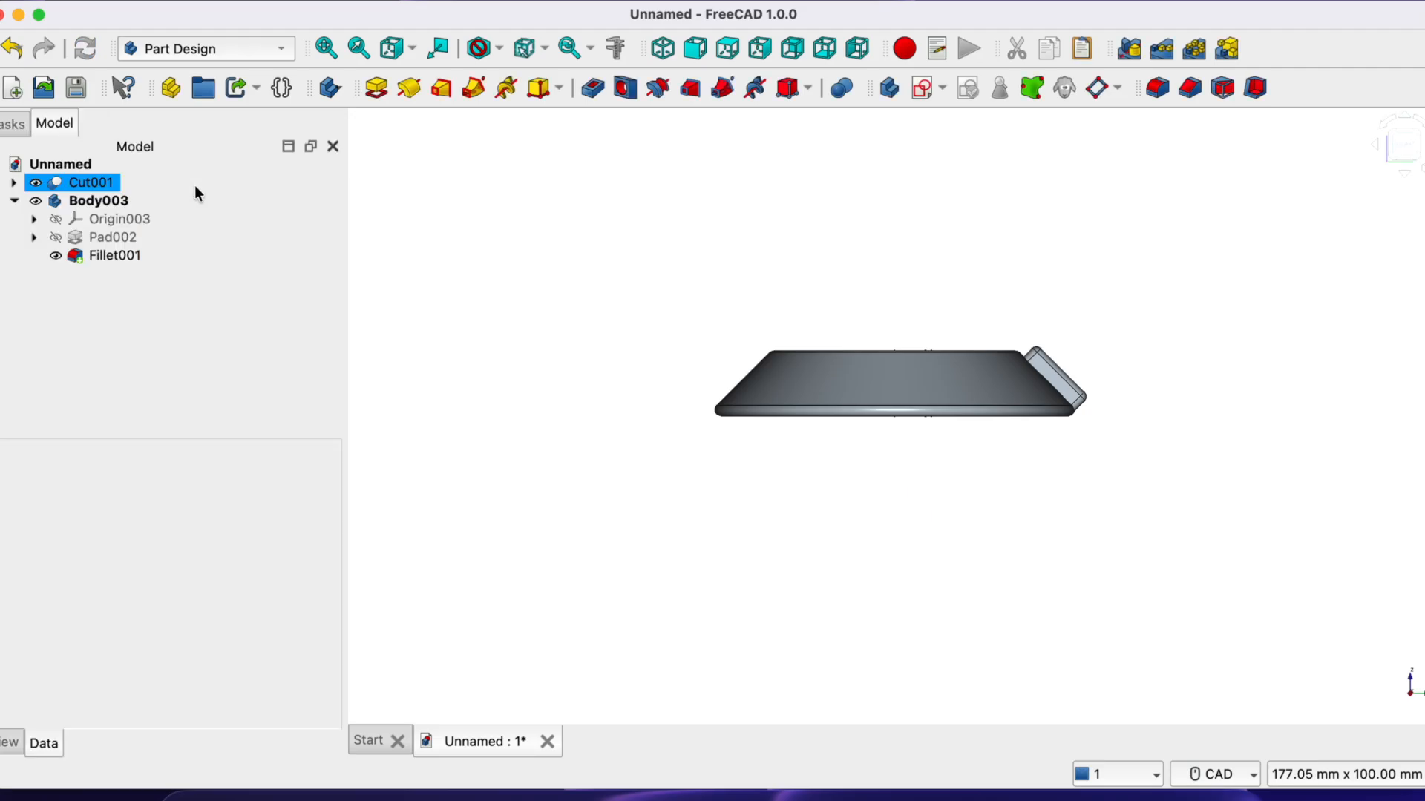
Change the tooth's pad length to 13 mm
click(137, 236)
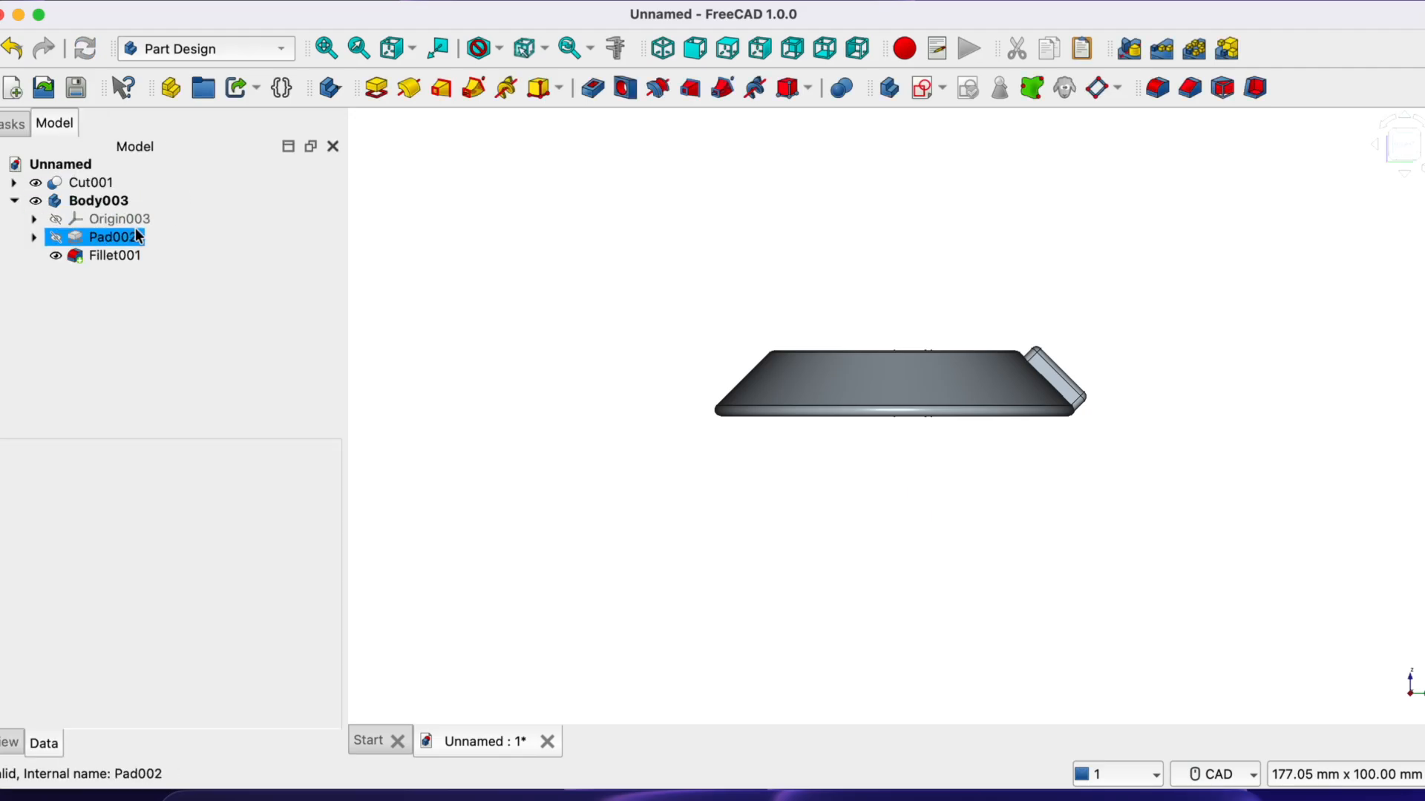
click(33, 237)
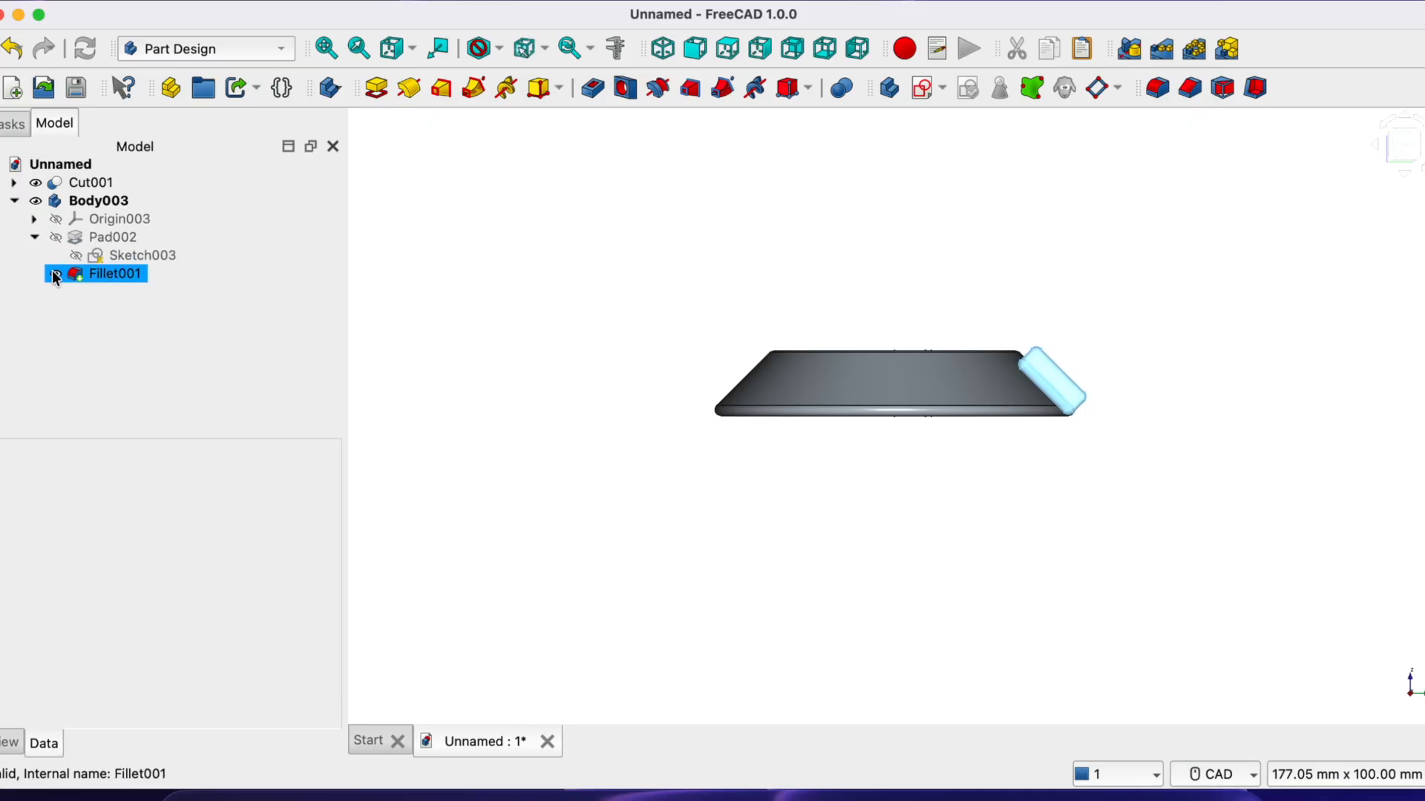
double_click(112, 237)
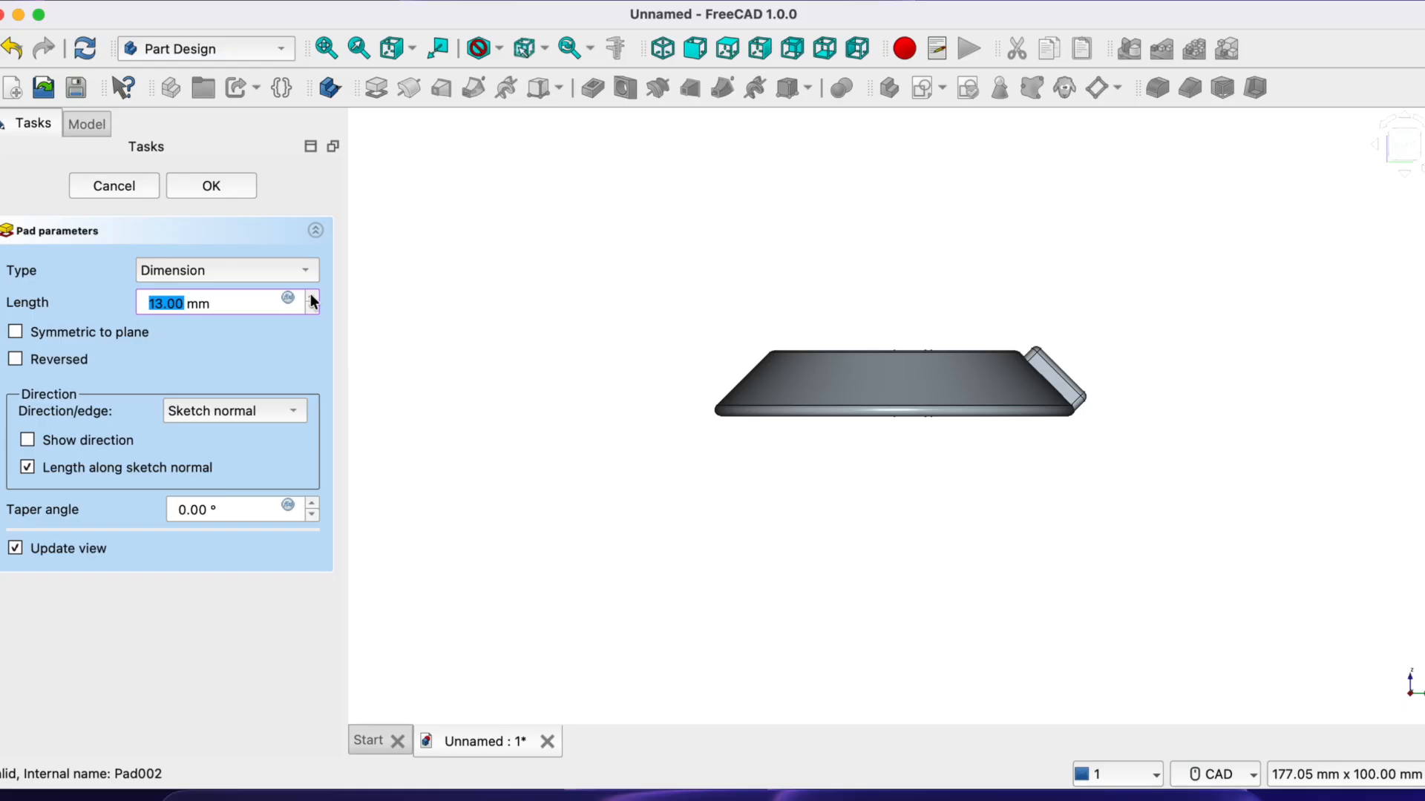
click(215, 186)
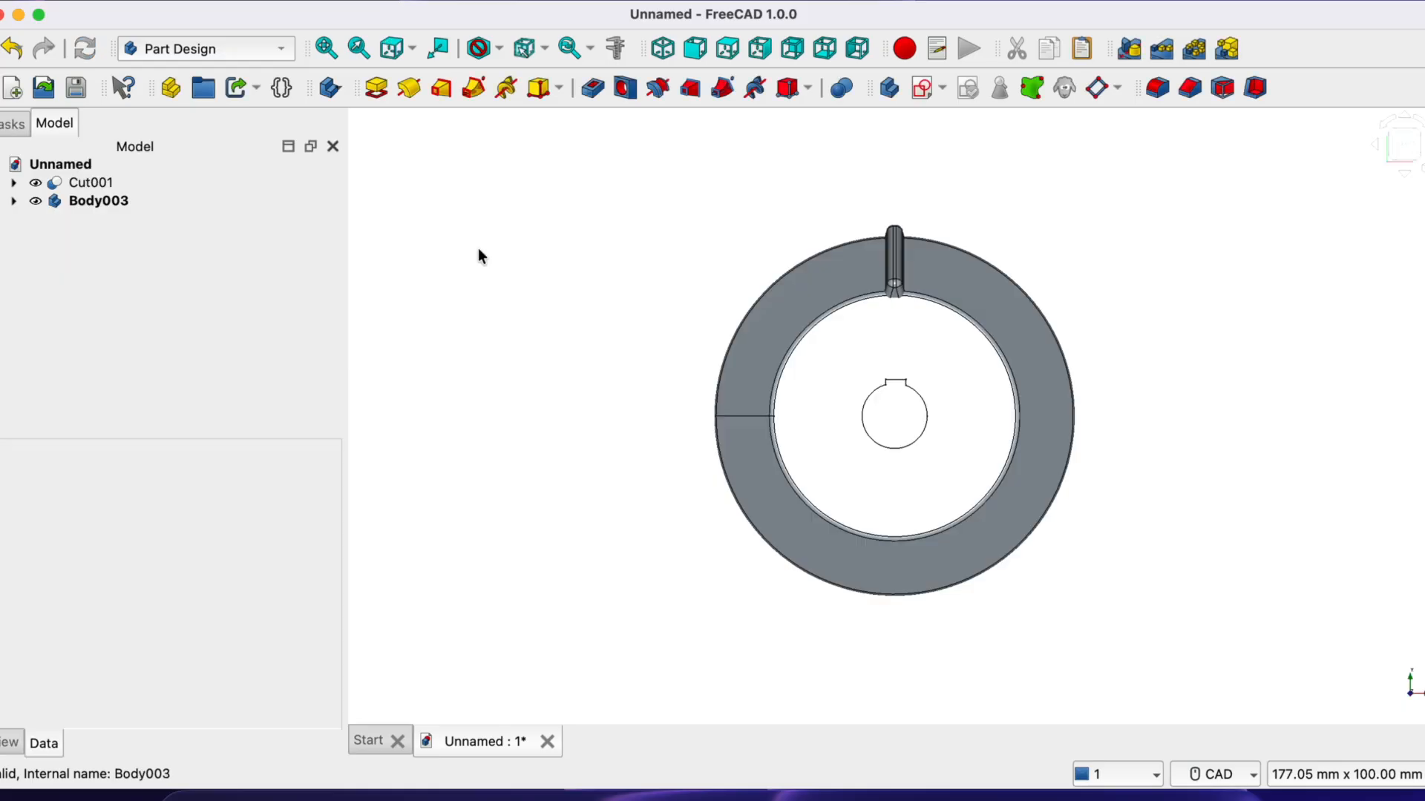
In the Draft workbench, create a 360° polar array of the tooth body with 28 elements, centred on the origin
click(59, 201)
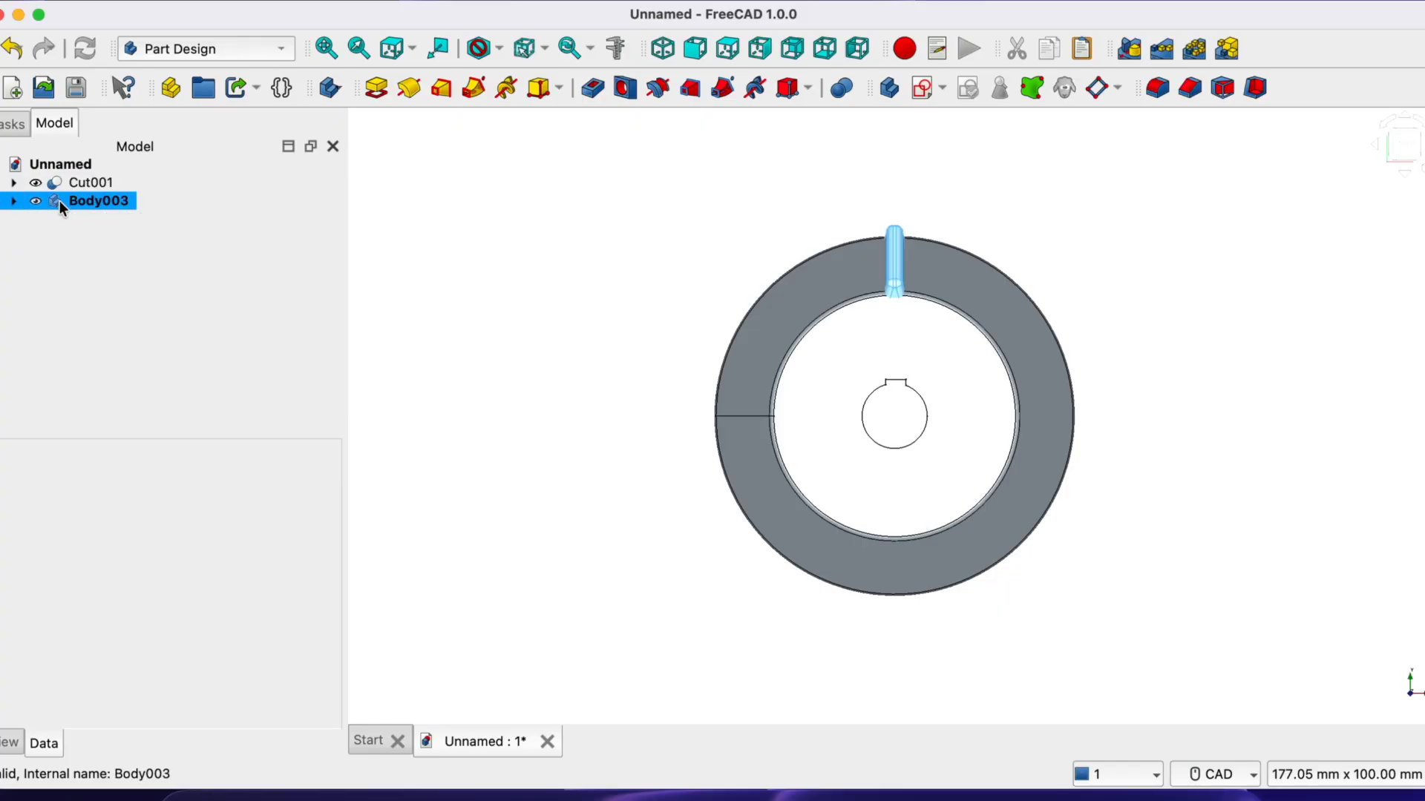
click(274, 47)
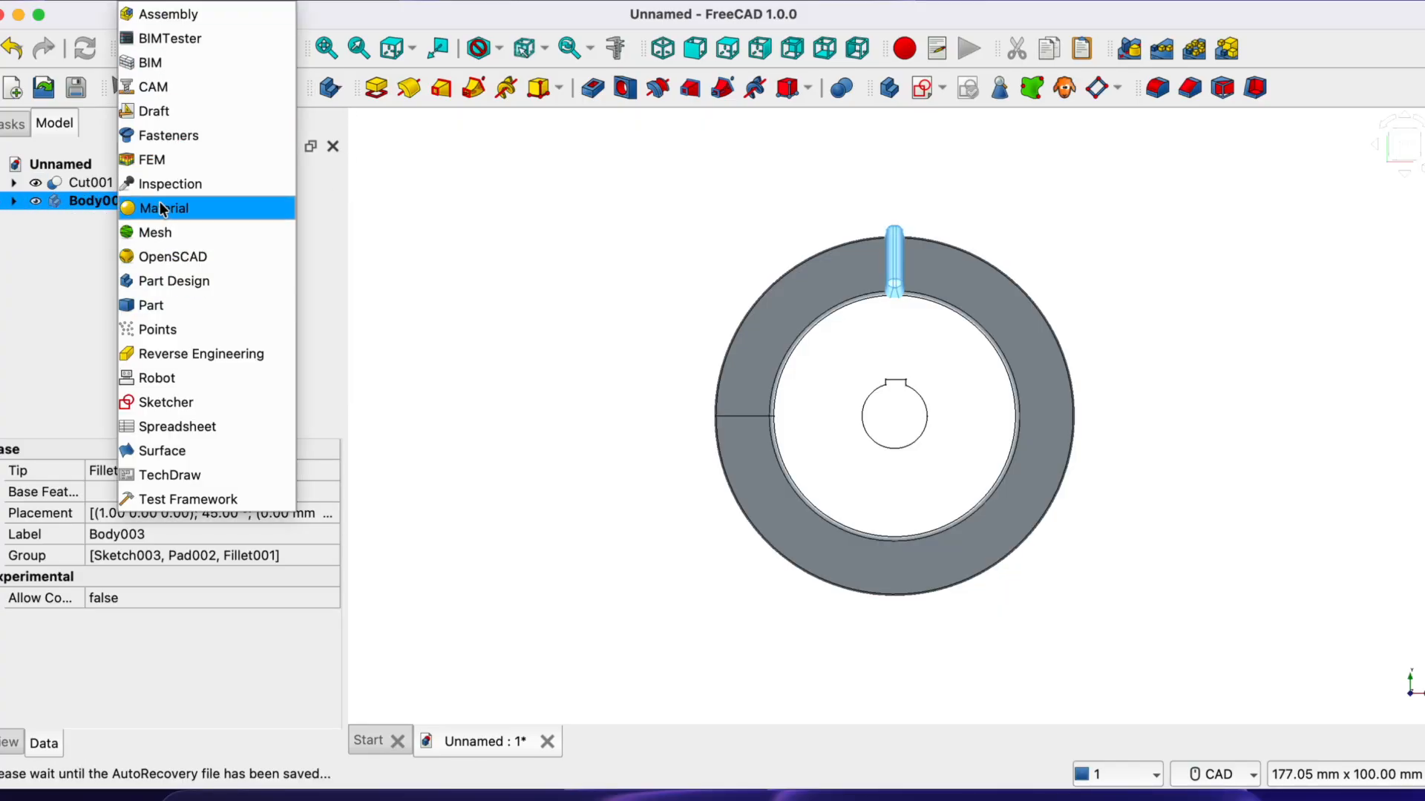
click(177, 113)
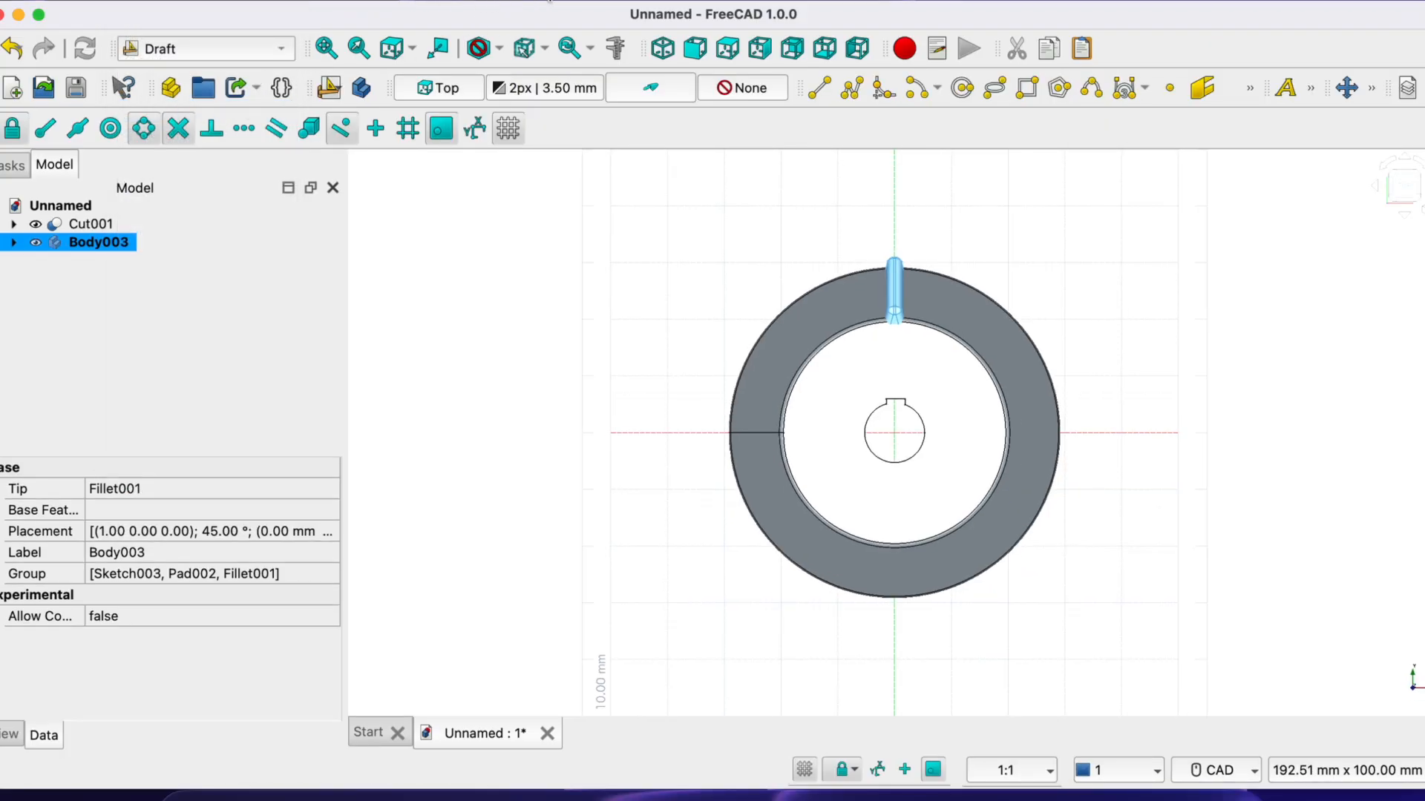
click(549, 1)
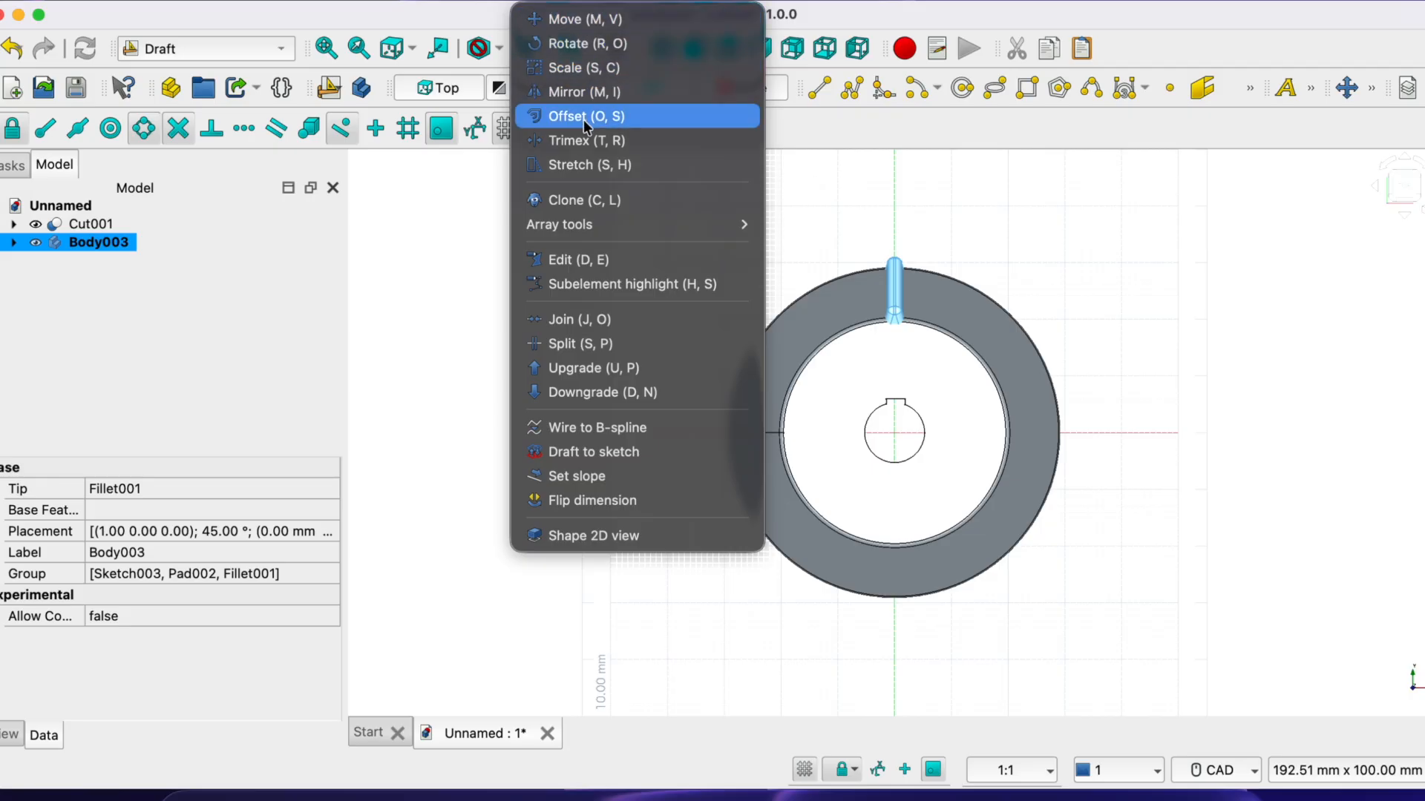
mouse_move(654, 221)
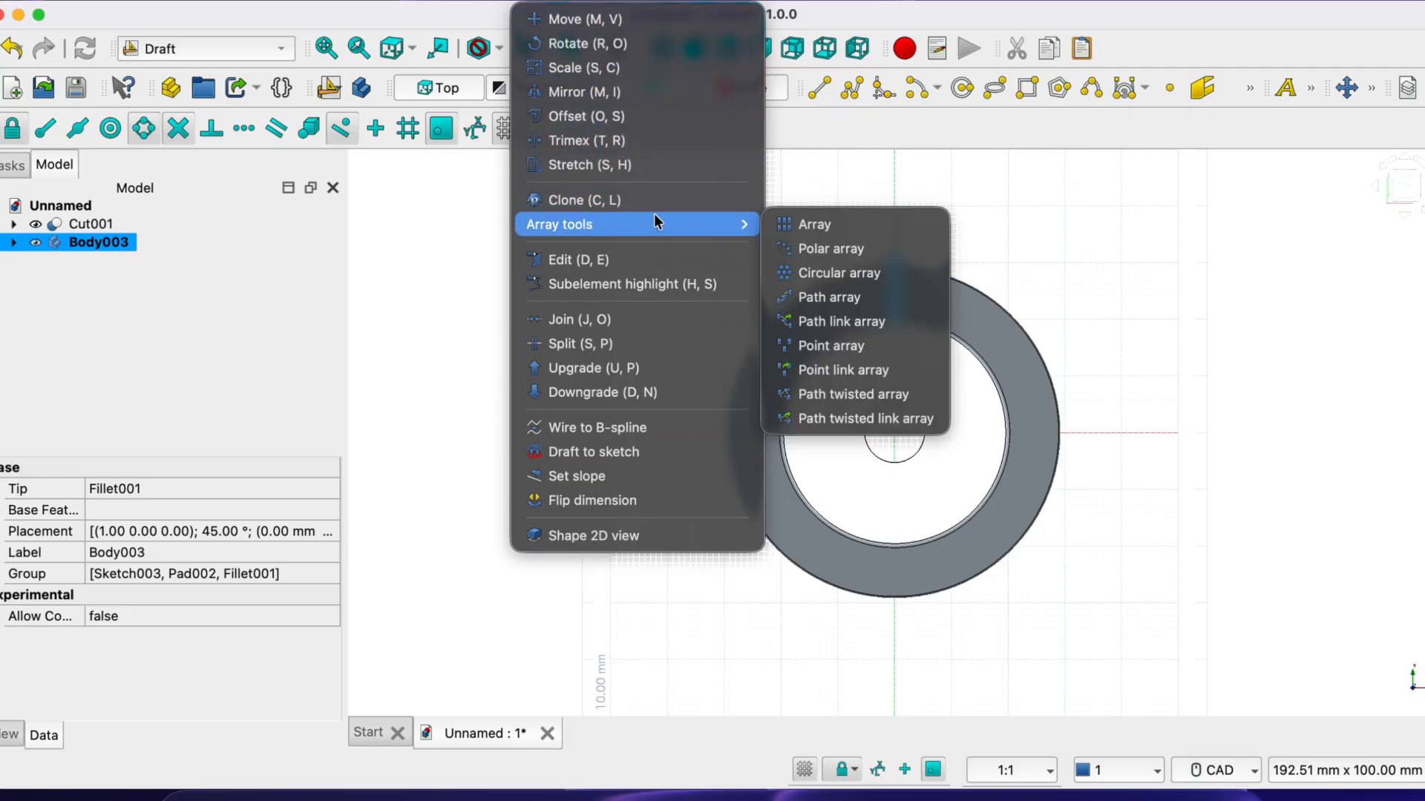
click(821, 245)
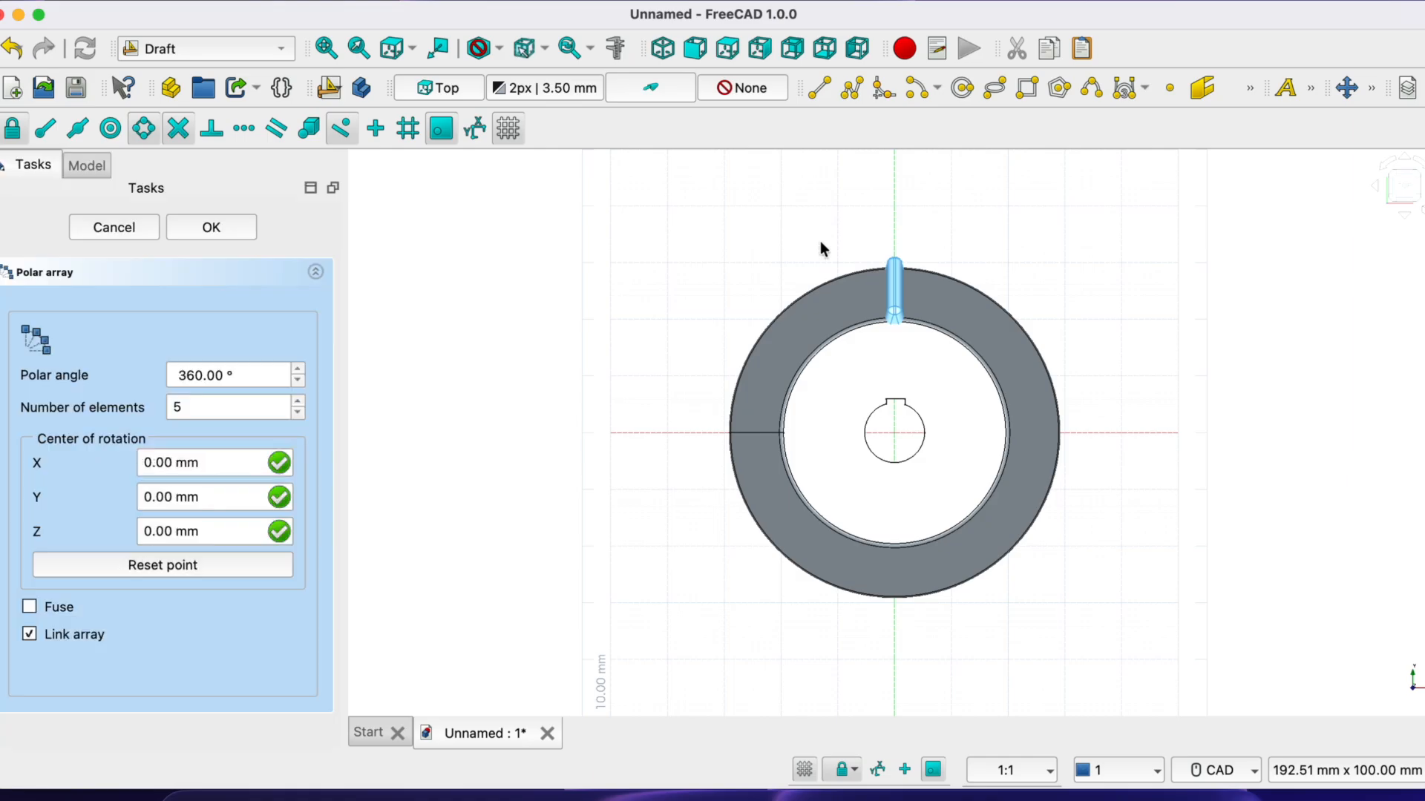
click(298, 401)
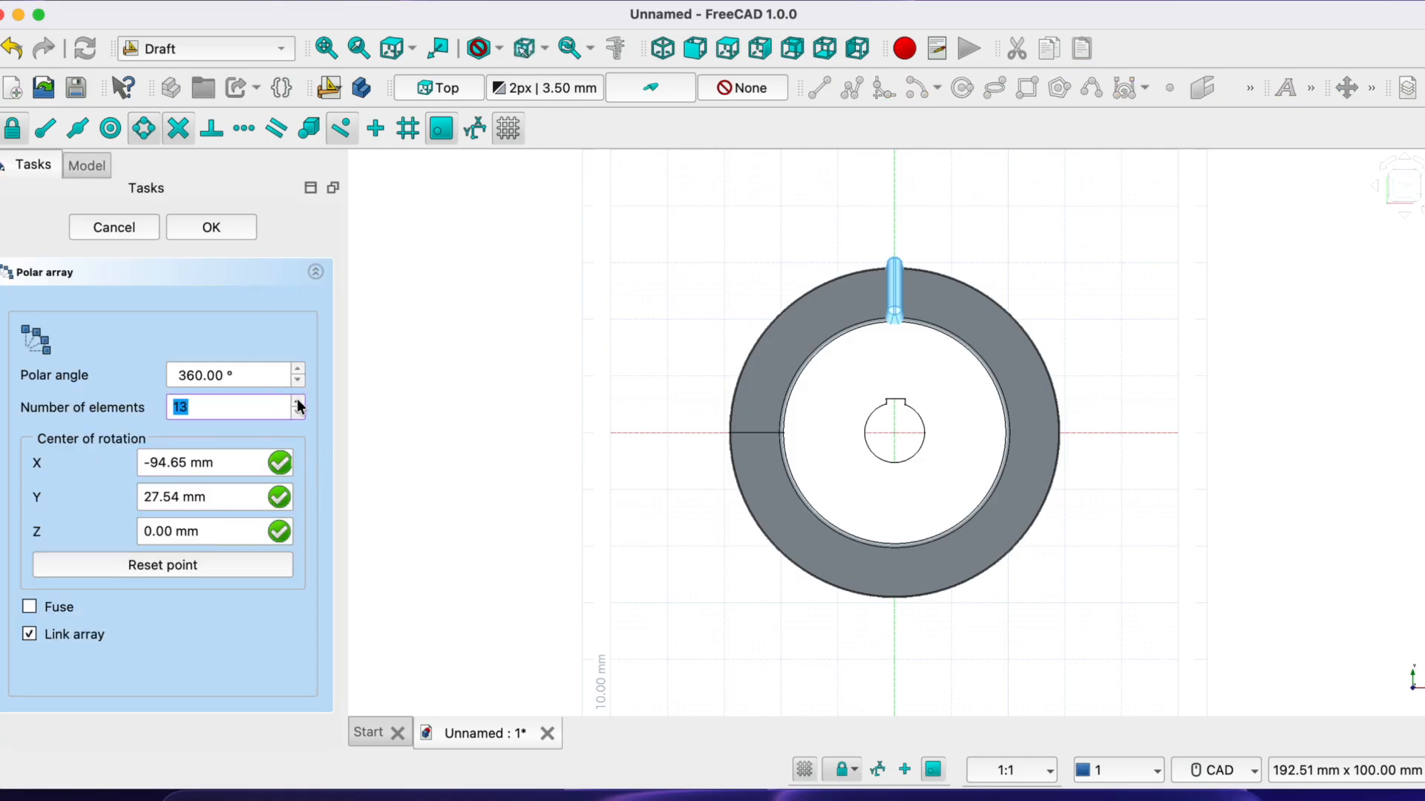
click(297, 402)
click(298, 402)
click(298, 401)
click(298, 401)
click(298, 401)
click(298, 401)
click(298, 402)
click(297, 402)
click(298, 401)
click(297, 402)
click(298, 402)
click(298, 401)
click(140, 566)
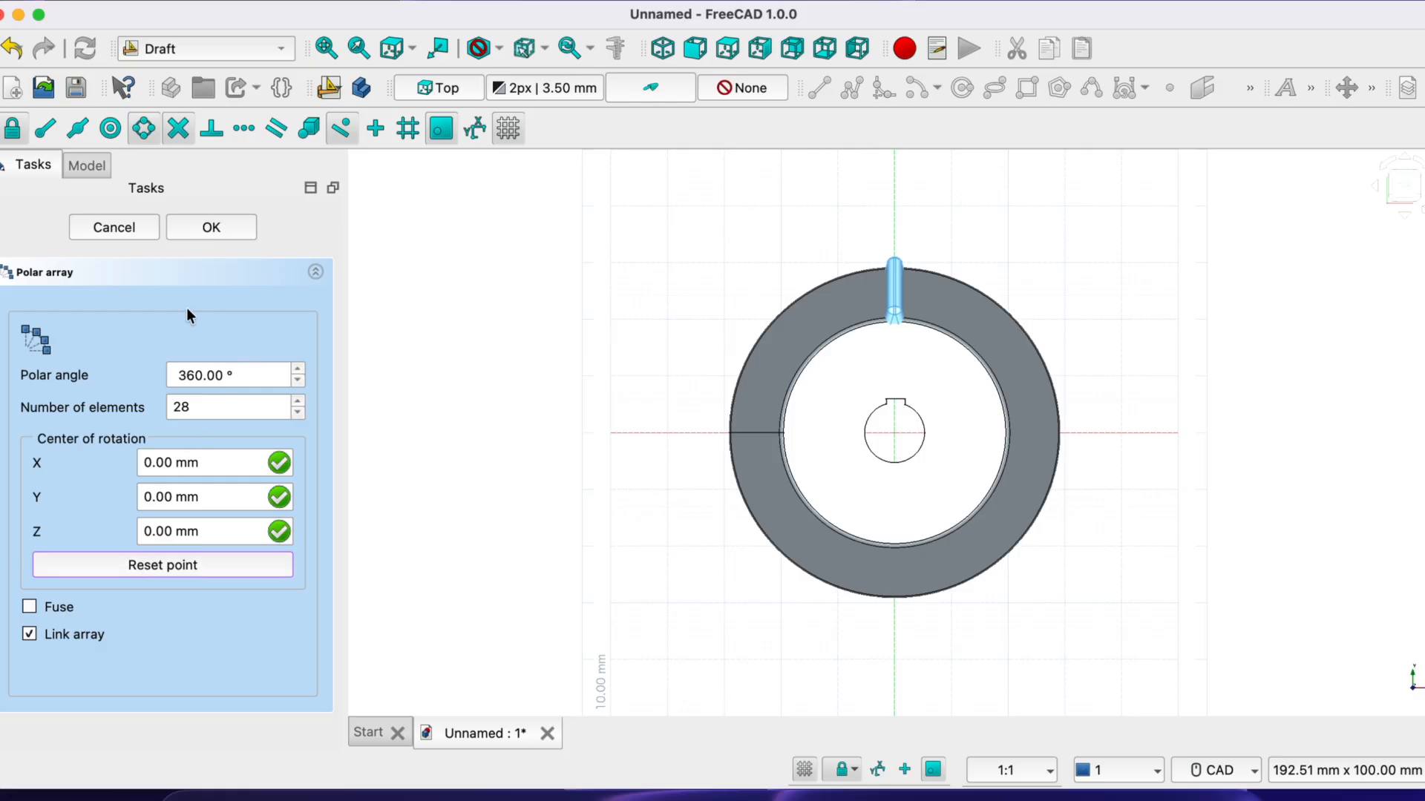
click(214, 227)
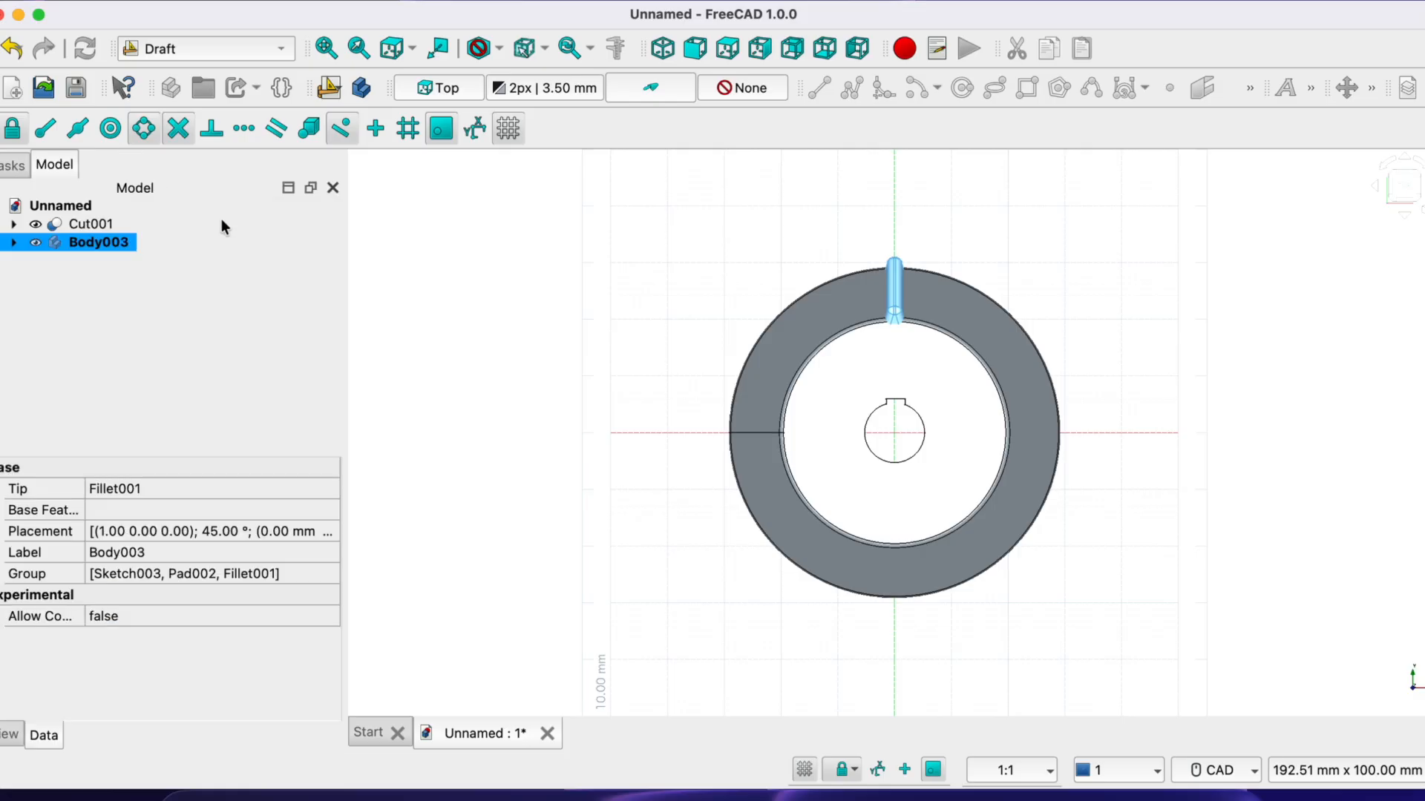
Examine the arrayed teeth around the disc from the front and from a tilted view above
click(1404, 163)
click(1405, 163)
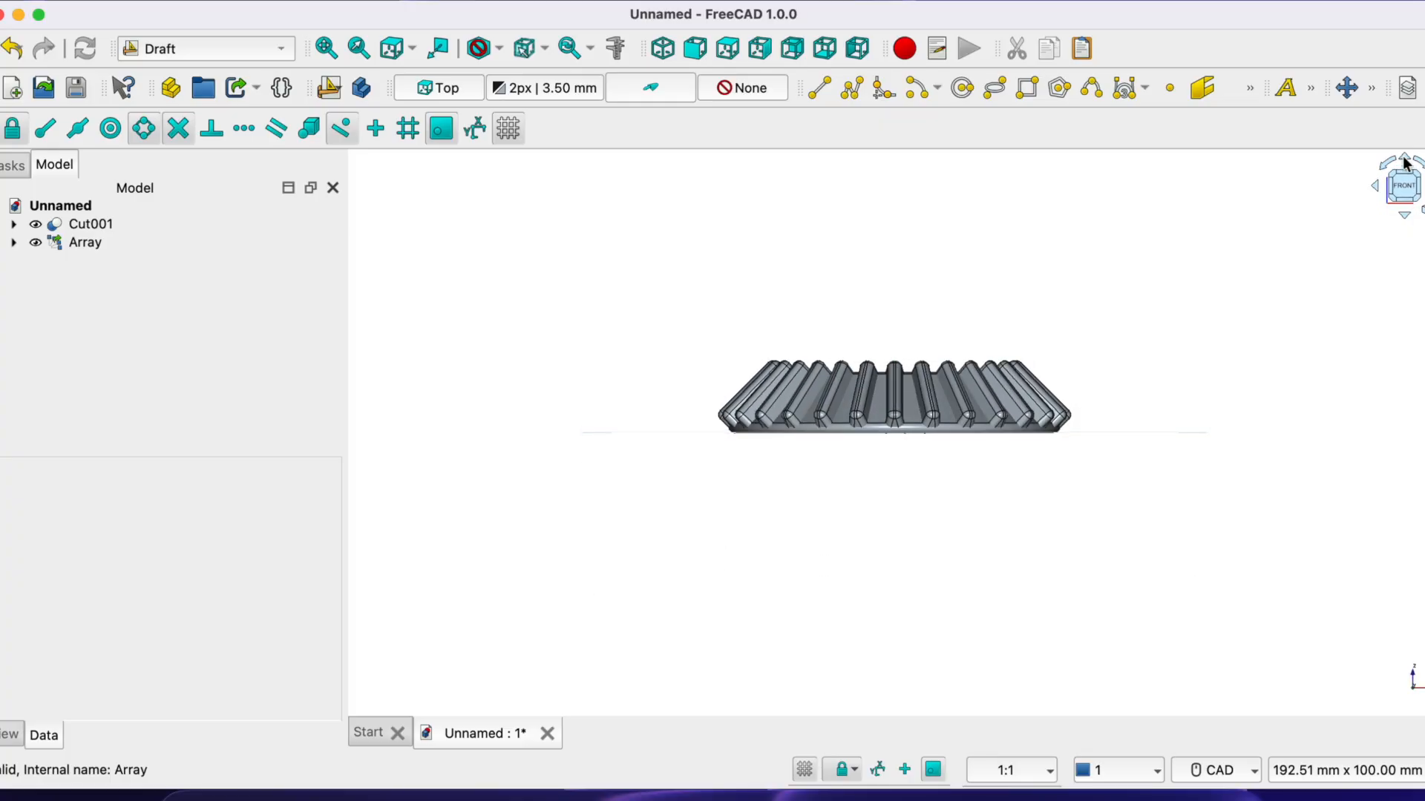
click(1405, 163)
click(1404, 163)
click(1405, 164)
click(1405, 163)
click(1405, 163)
click(1405, 163)
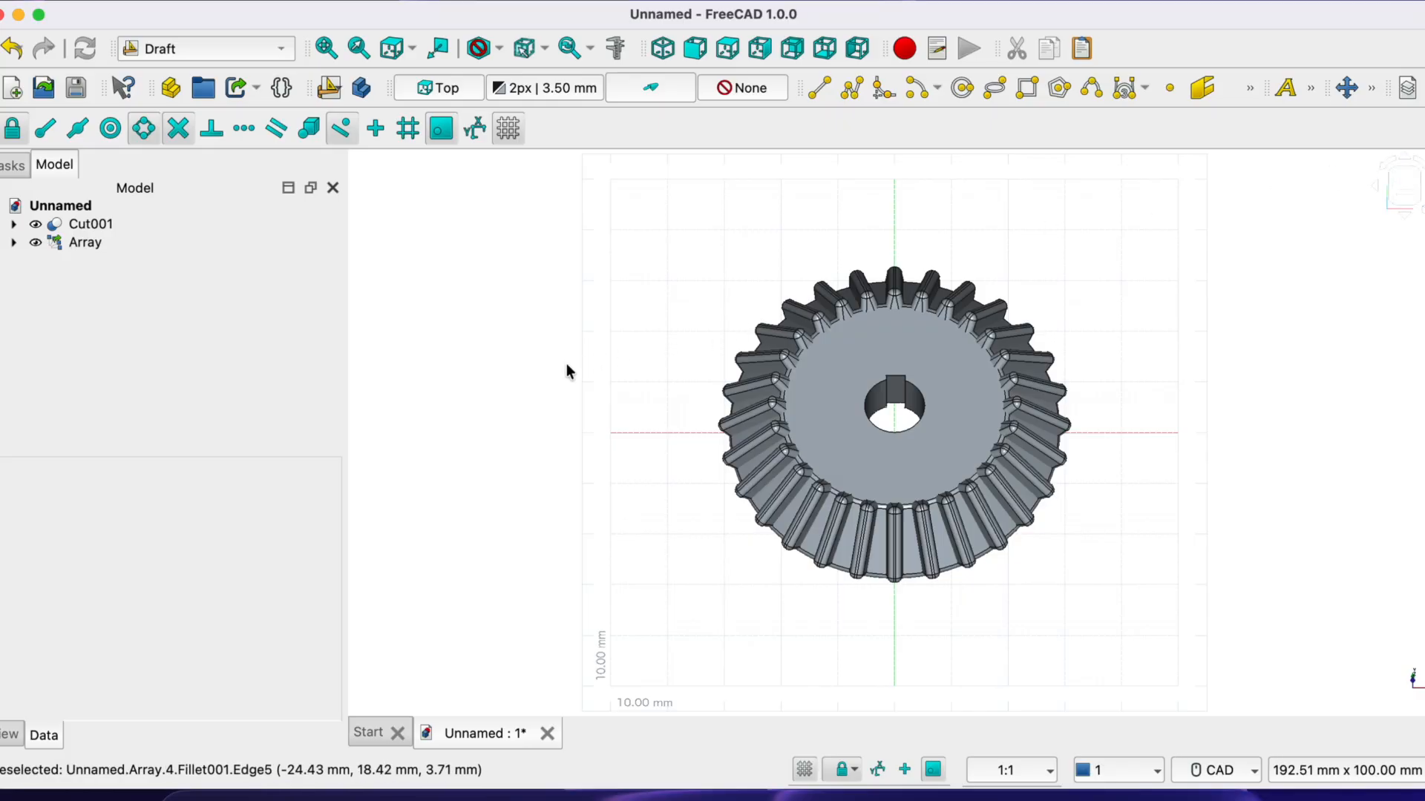
Duplicate the polar tooth array together with all its dependent objects
click(89, 246)
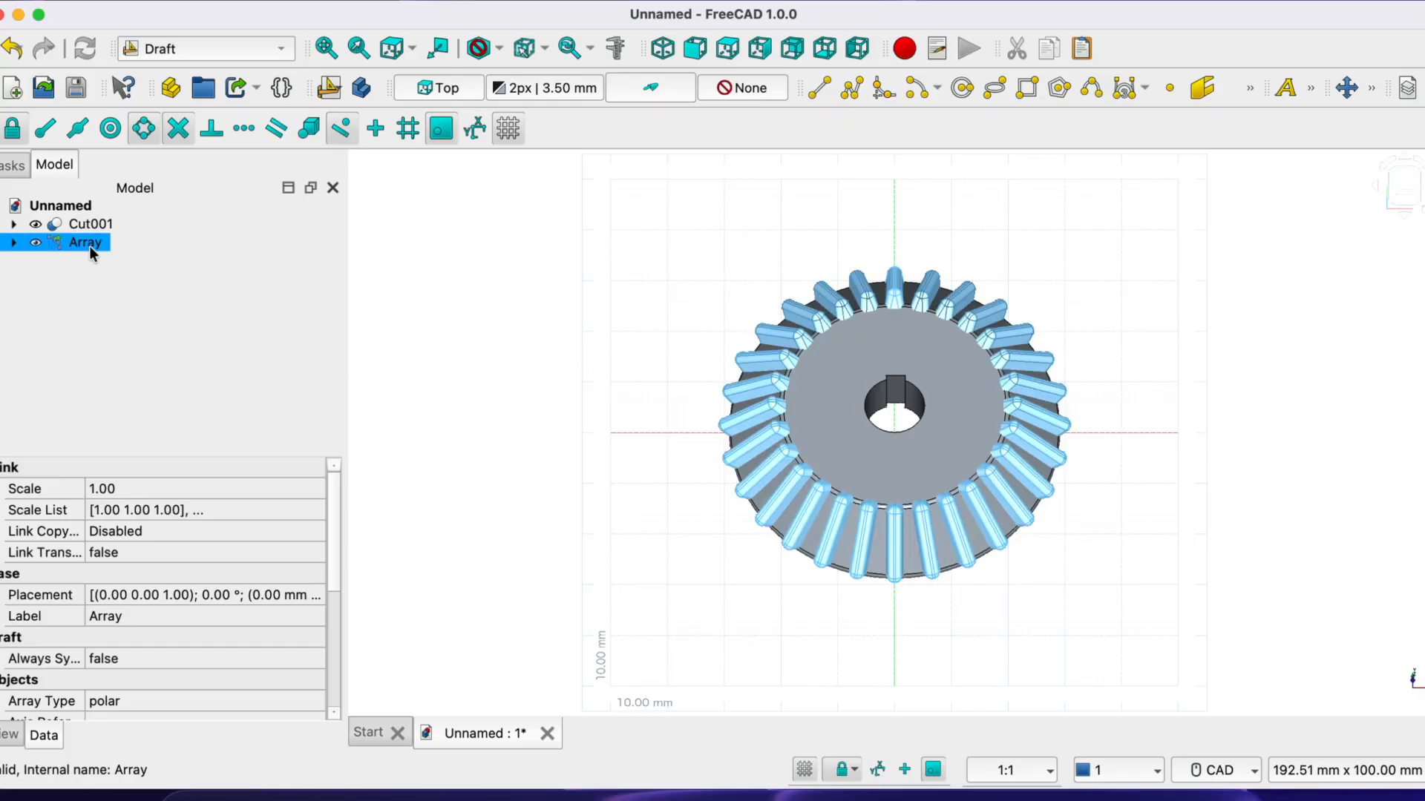
key(super+c)
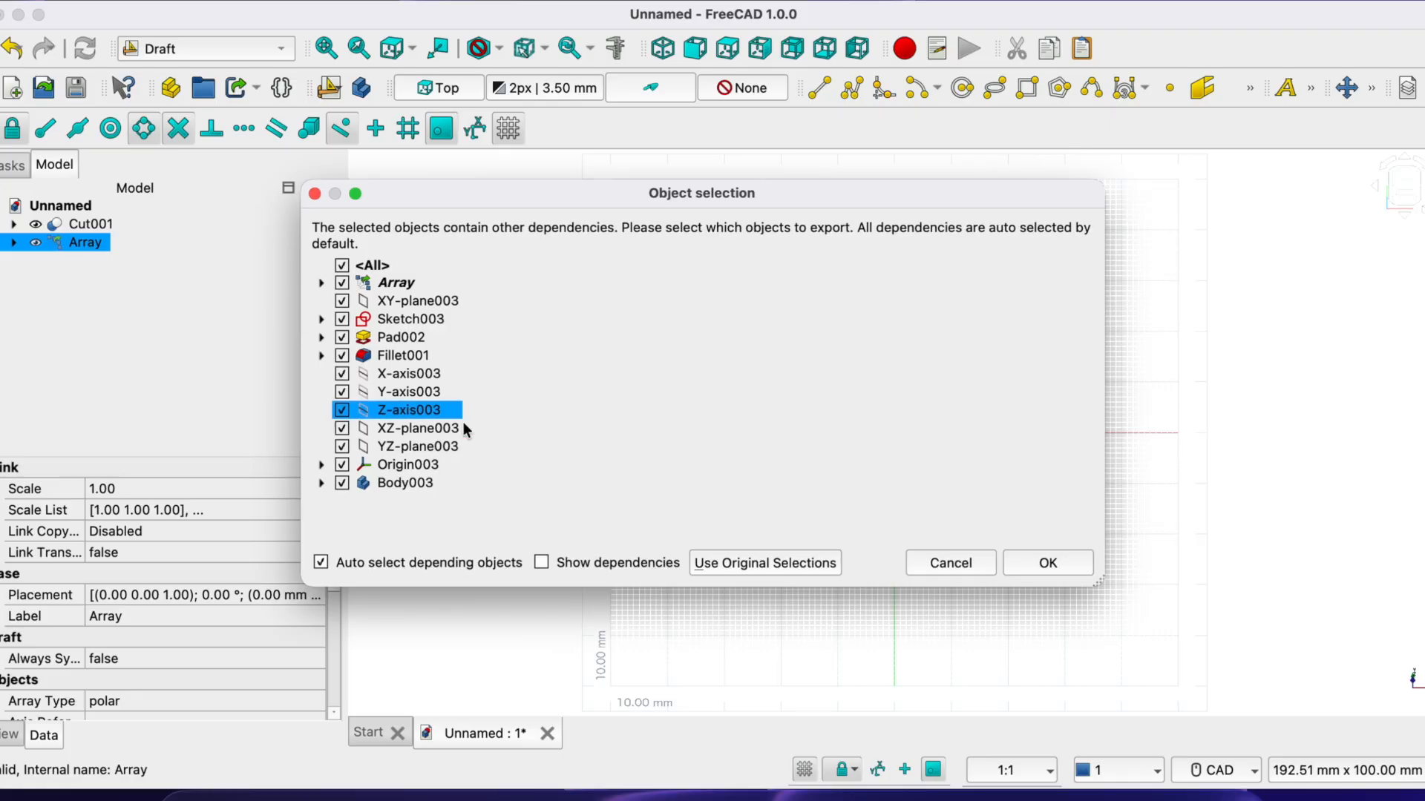
click(1046, 563)
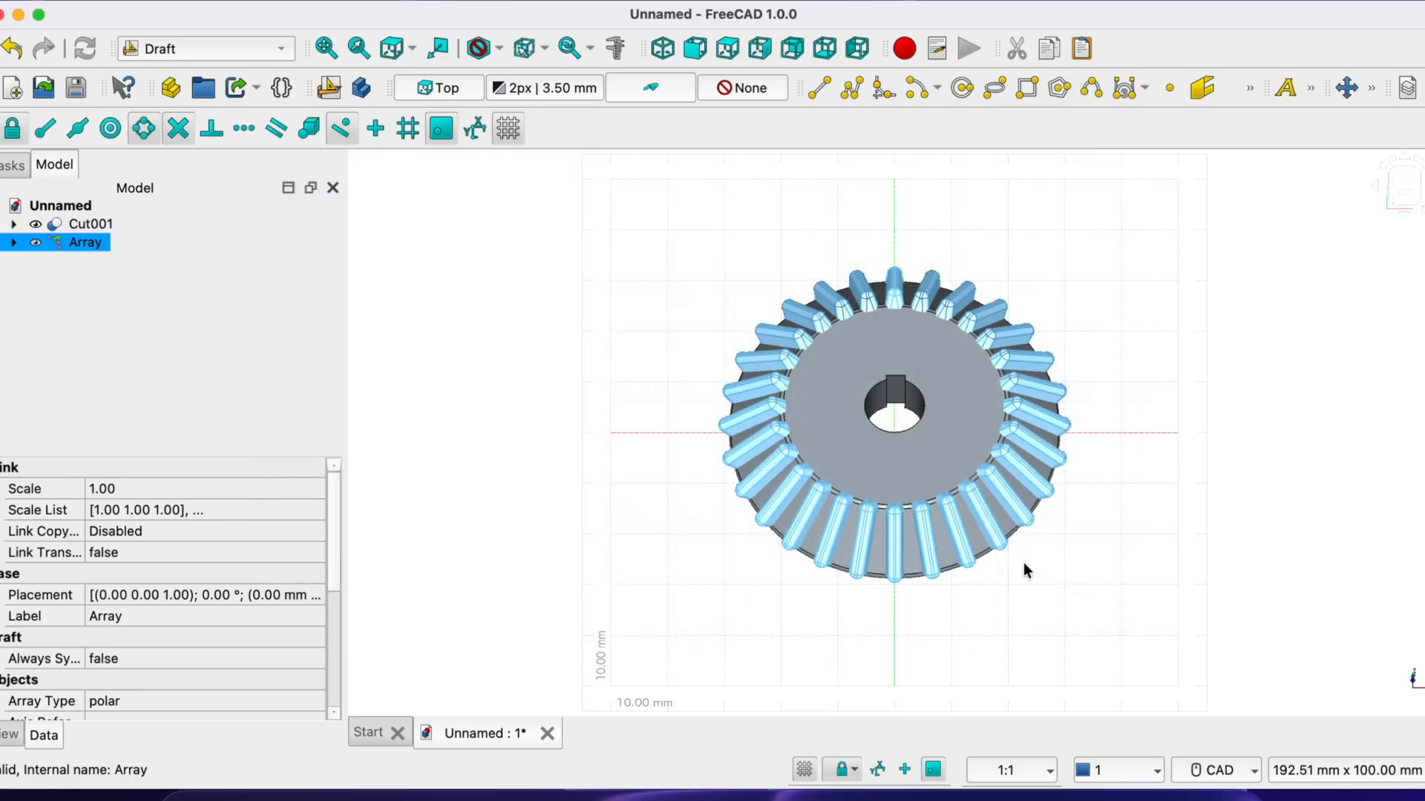
key(super+v)
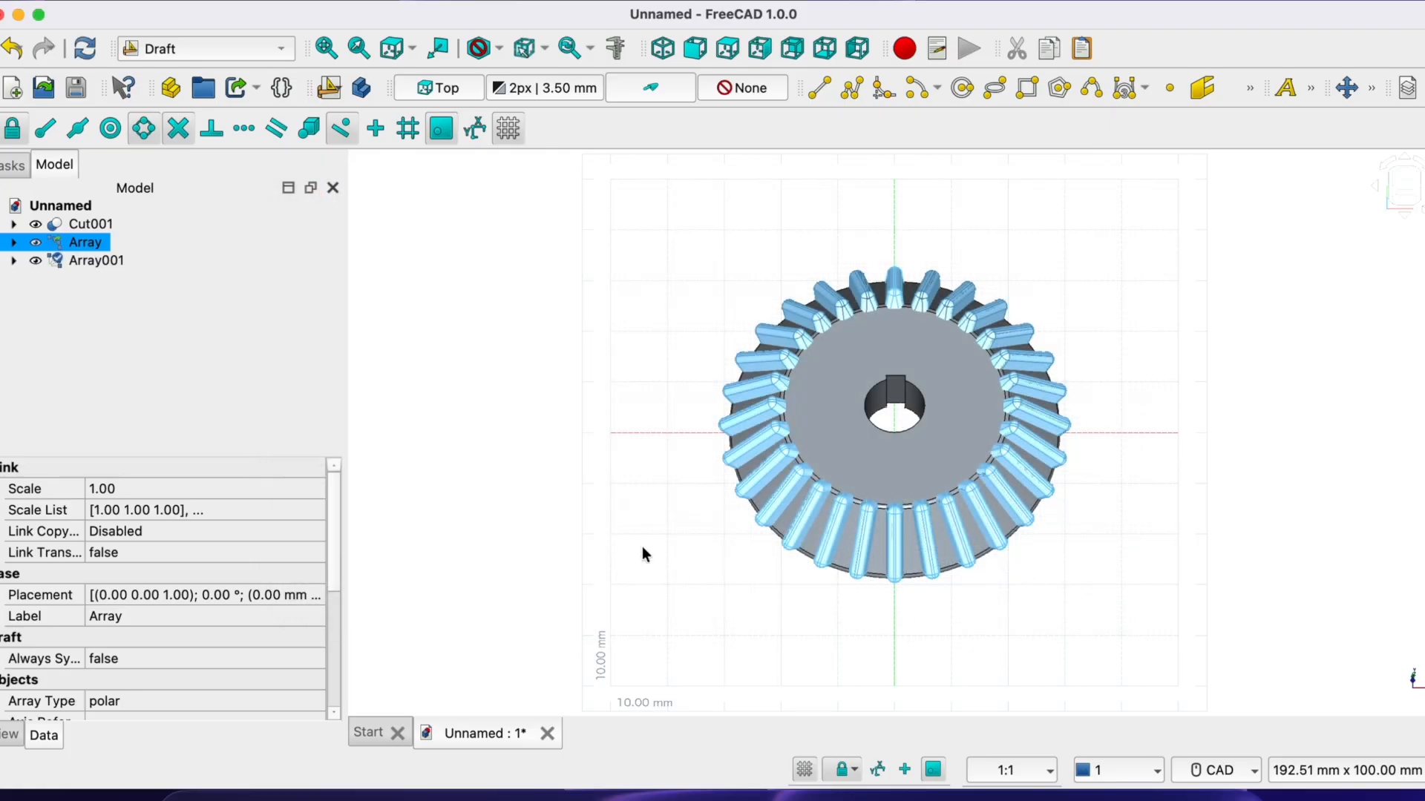
Rotate the duplicated tooth array by 6.5° about the Z axis through its placement
click(101, 261)
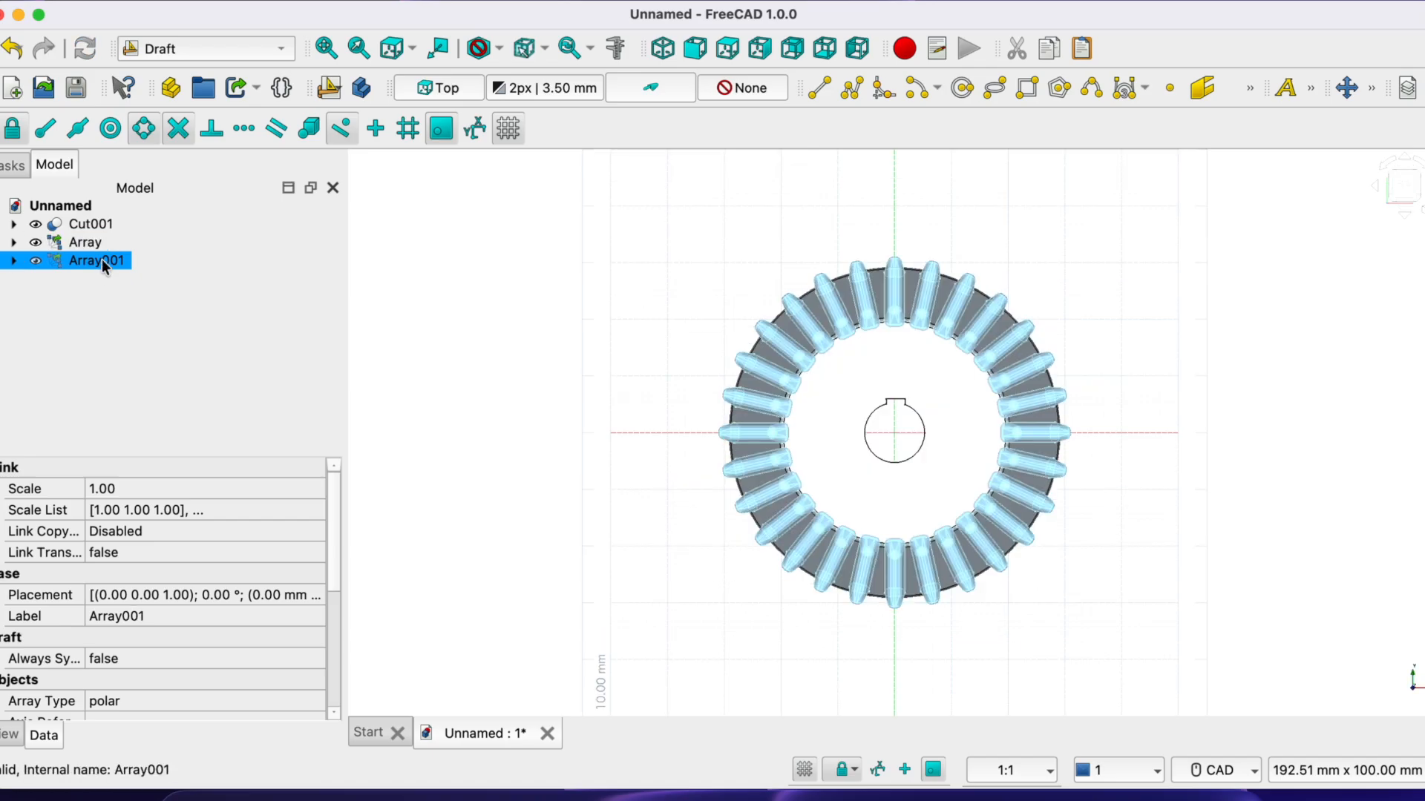
right_click(101, 261)
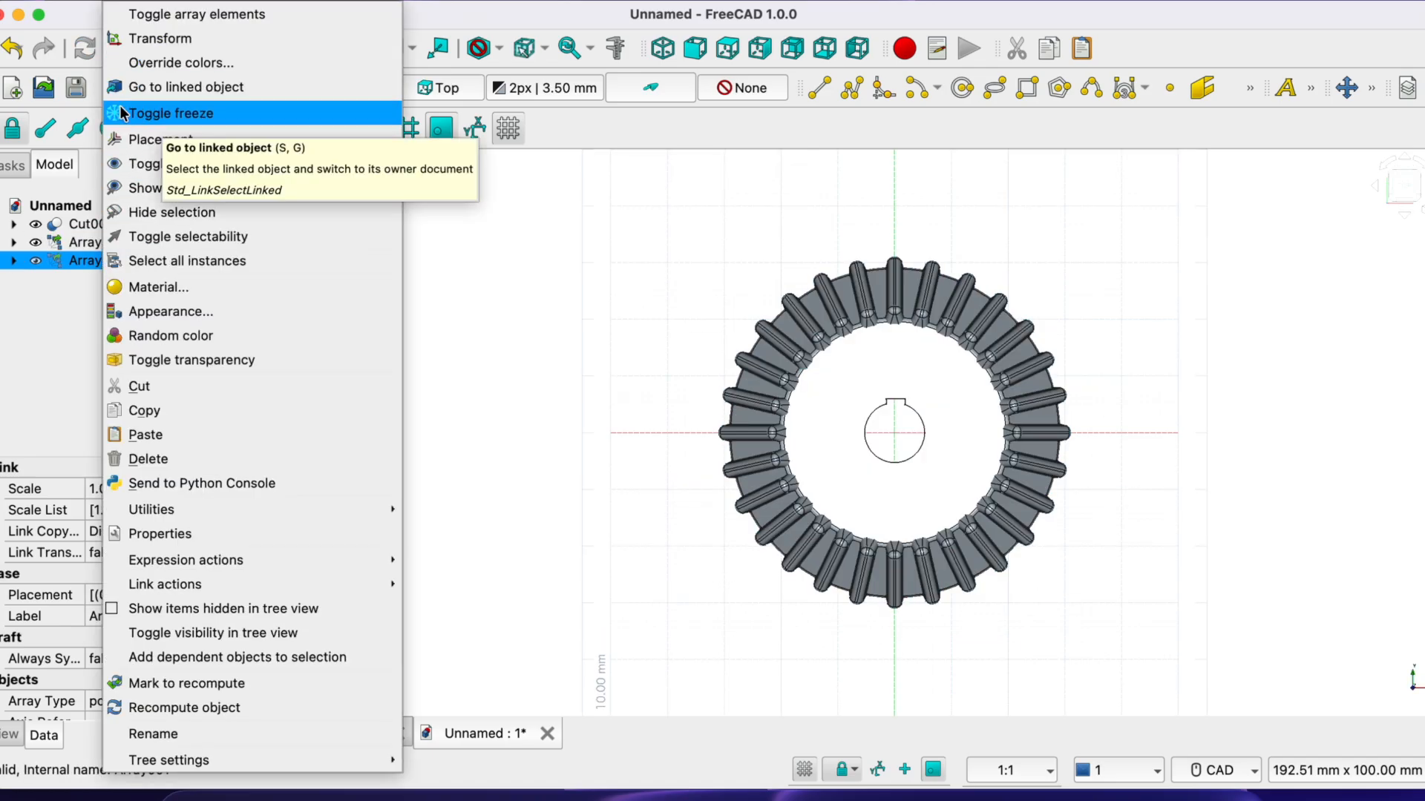
click(144, 142)
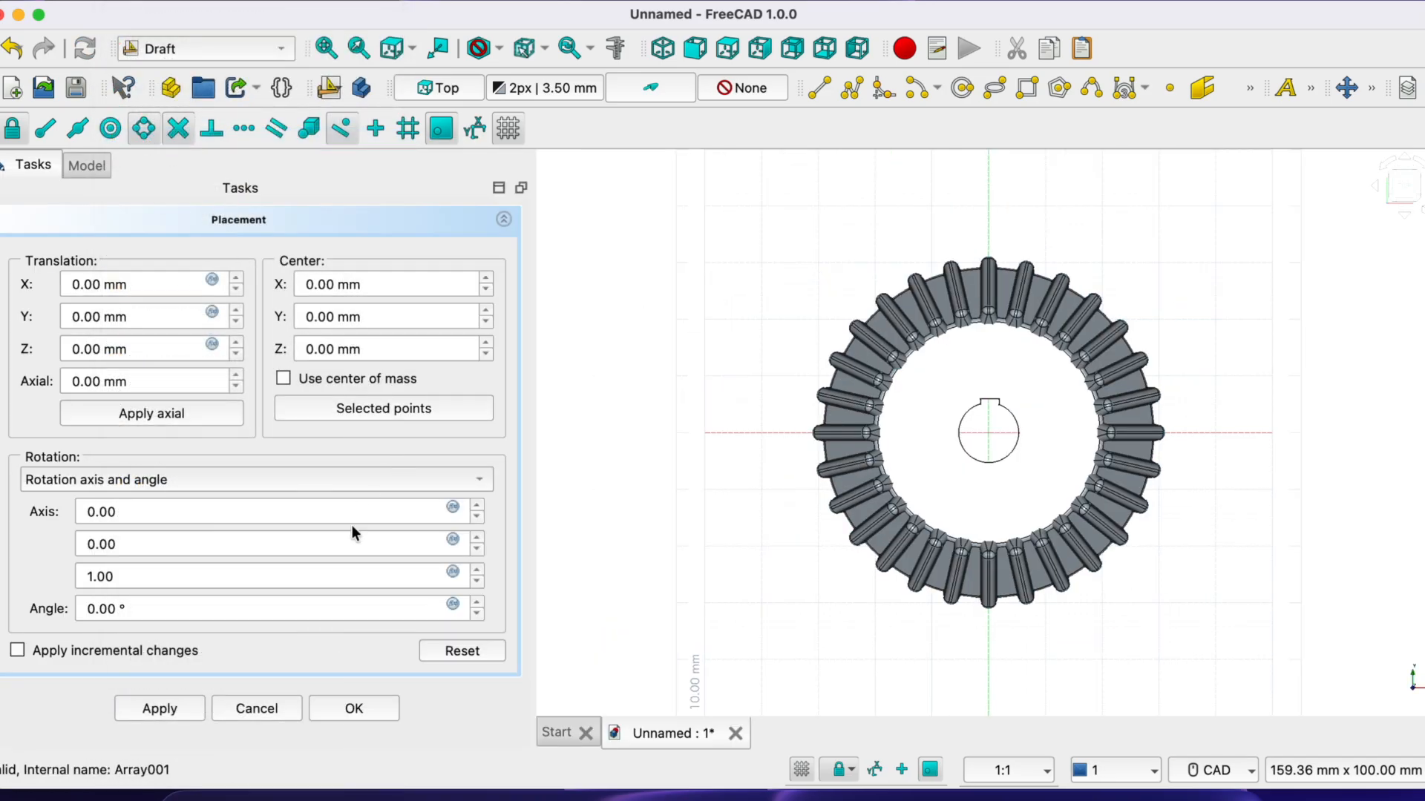
click(476, 600)
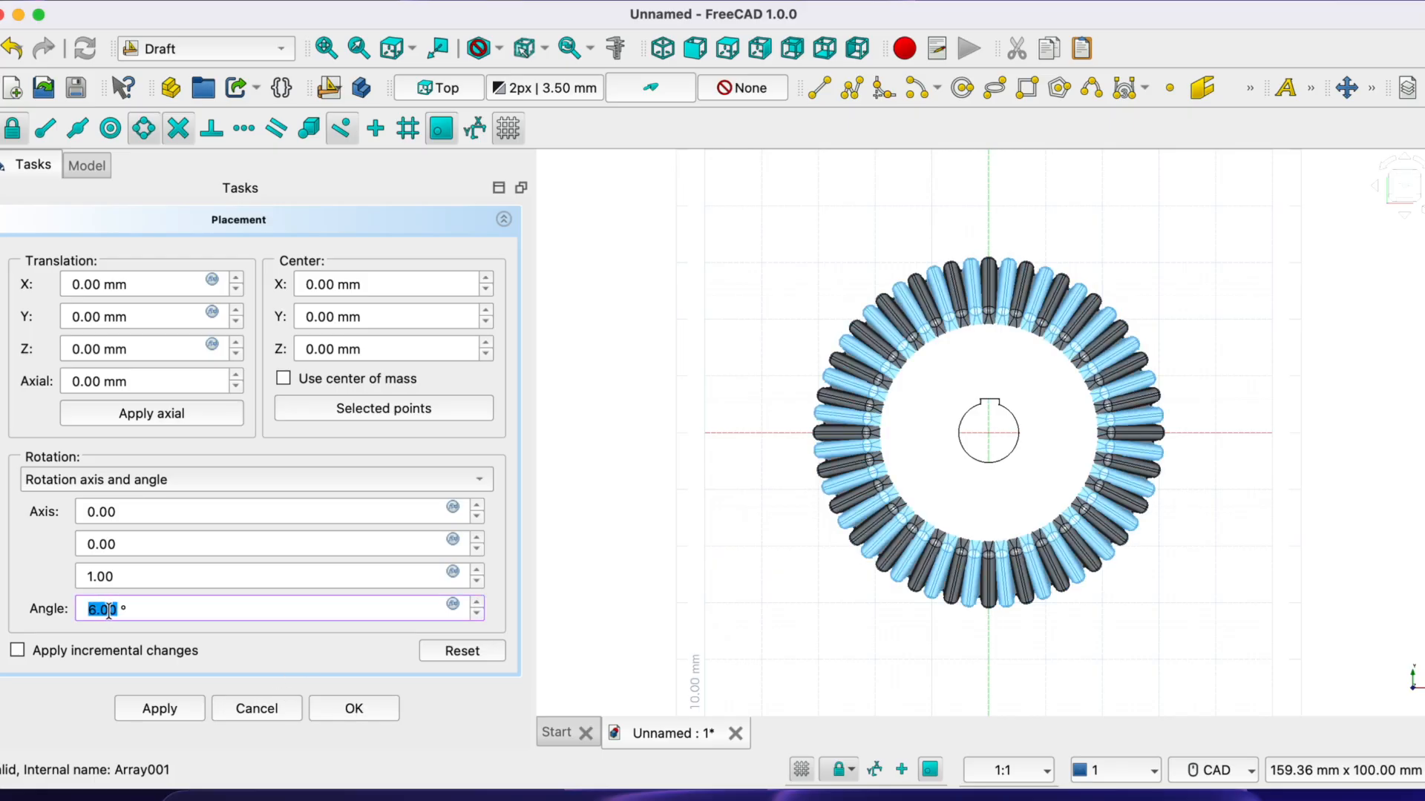
click(109, 610)
text(5)
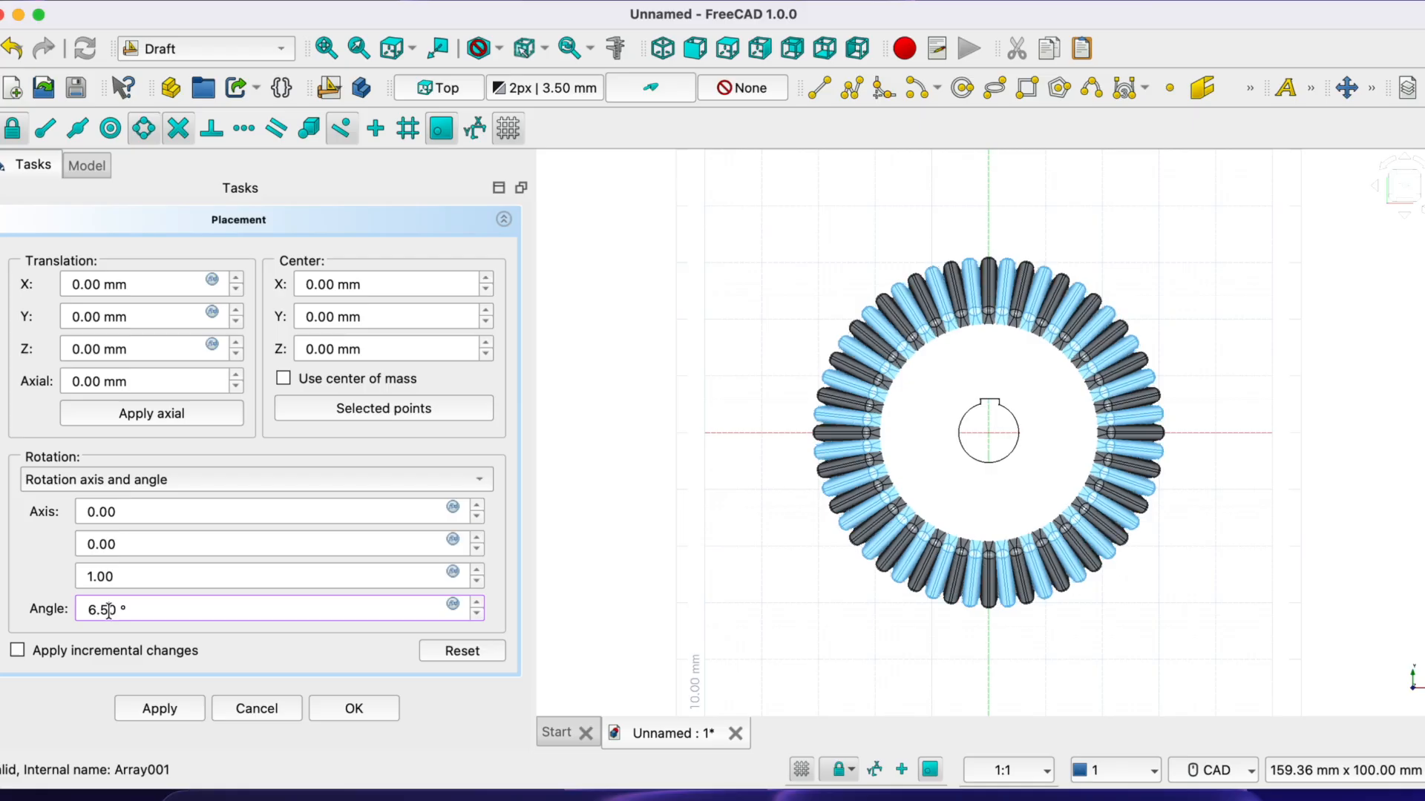
click(252, 641)
click(333, 709)
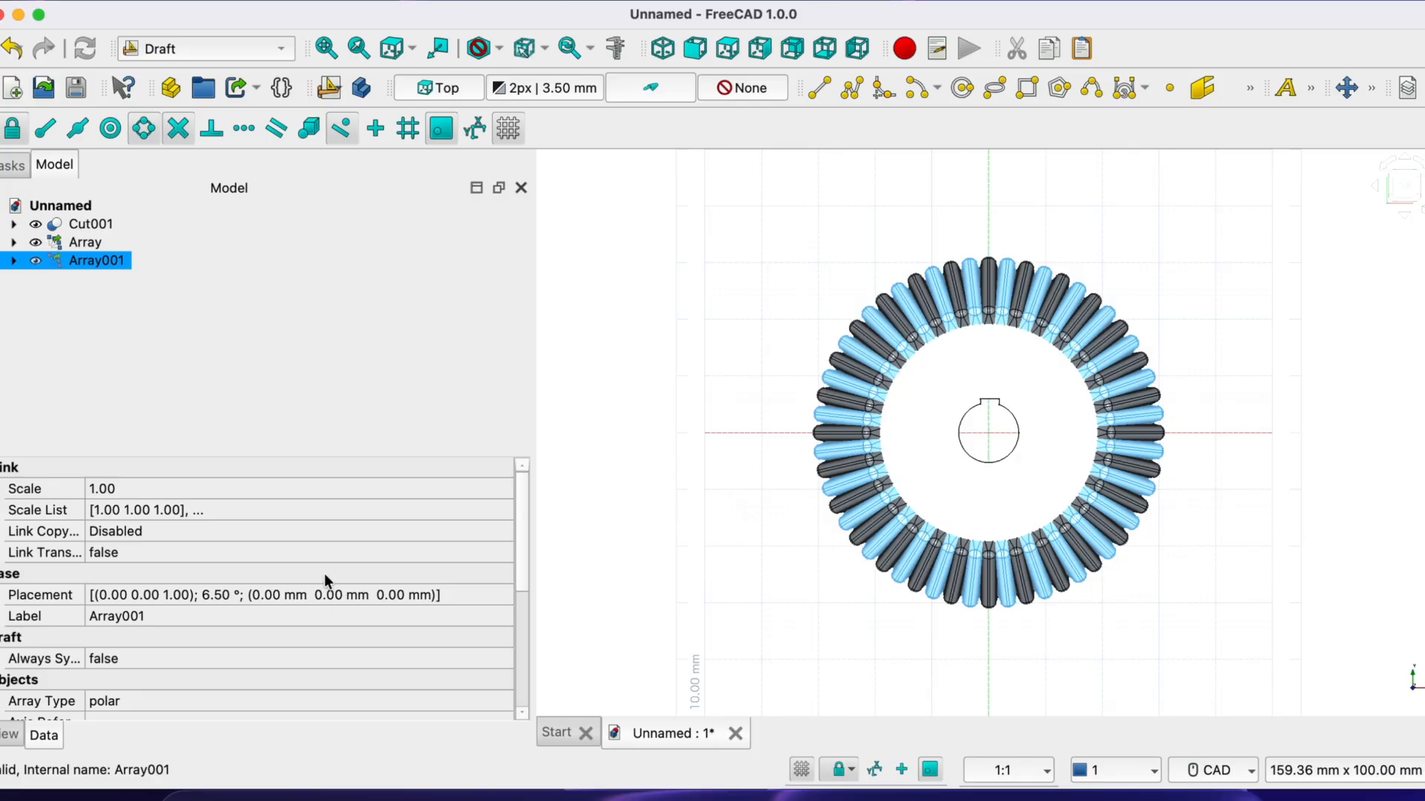
In the Part workbench, cut the rotated tooth array from the keyed conical base
click(78, 225)
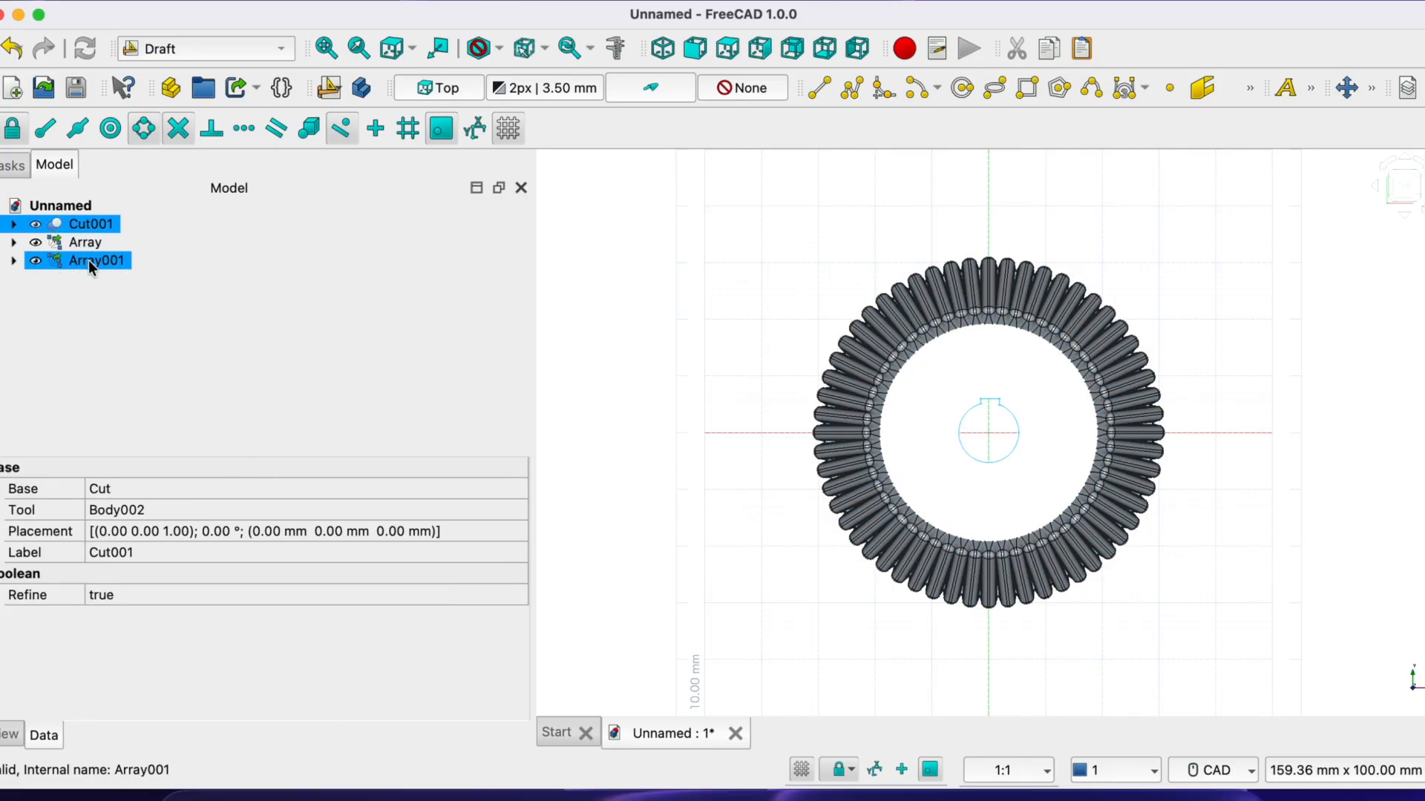
super+click(88, 260)
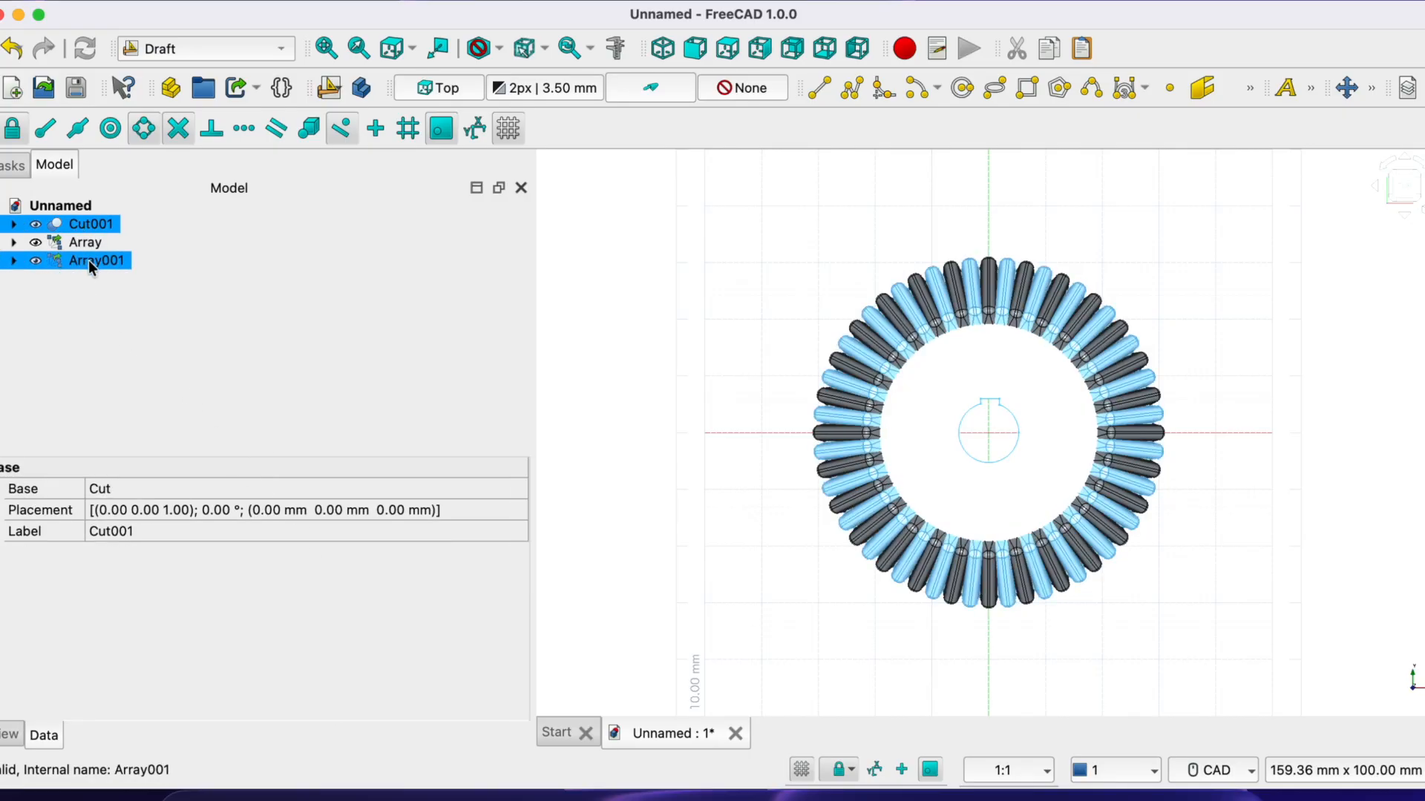
click(244, 47)
click(172, 306)
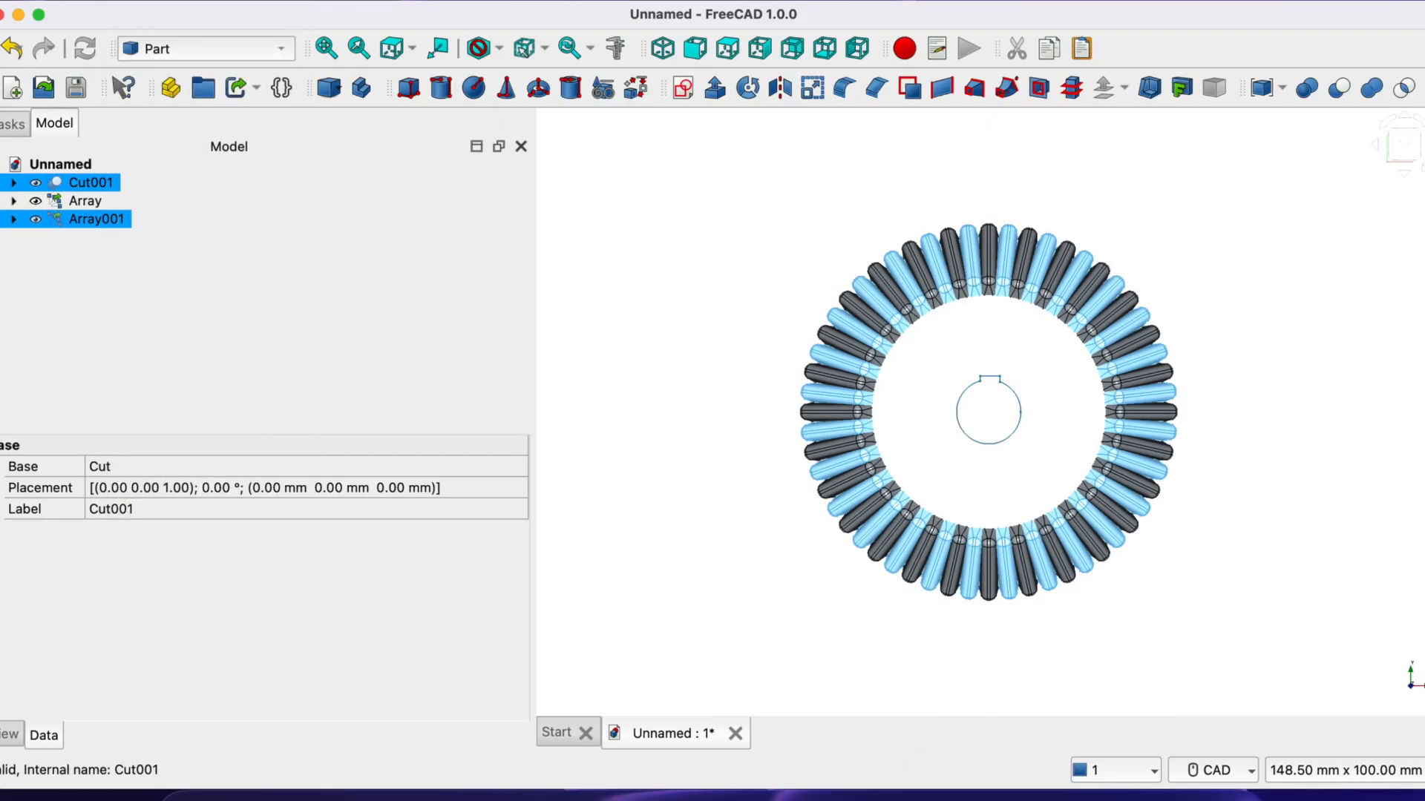
click(380, 1)
mouse_move(523, 483)
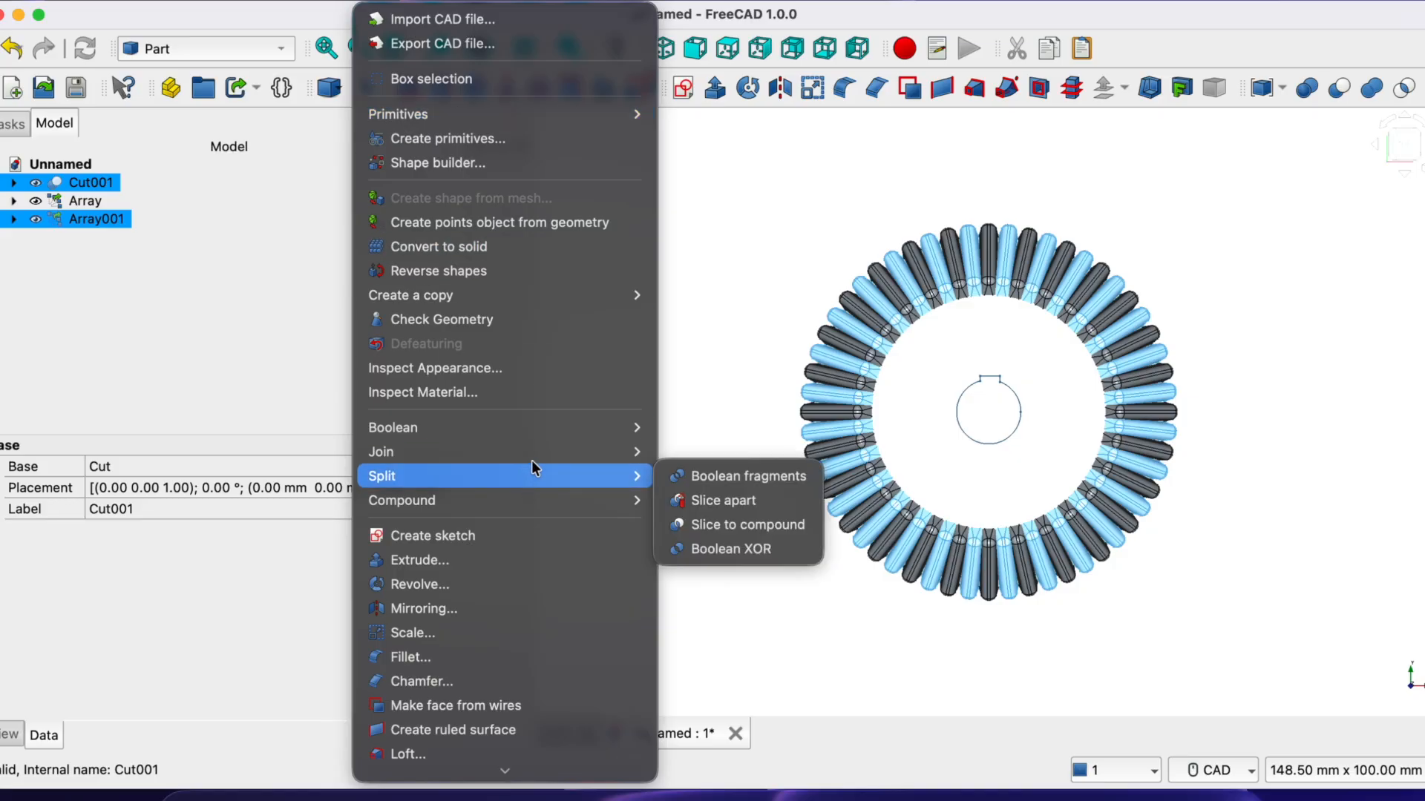
mouse_move(576, 430)
click(684, 451)
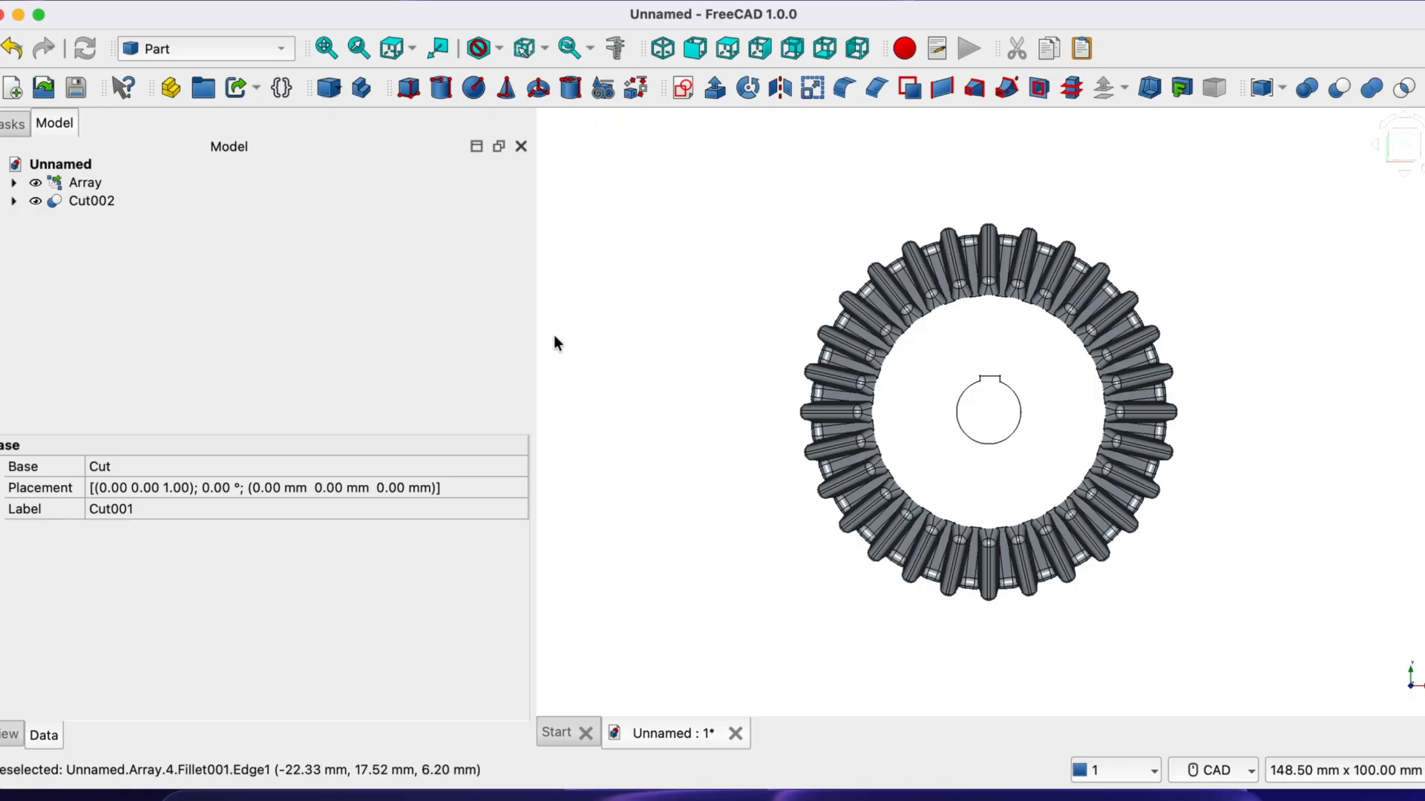
Narrow the model tree area and switch to the Part Design workbench
drag(533, 345, 302, 344)
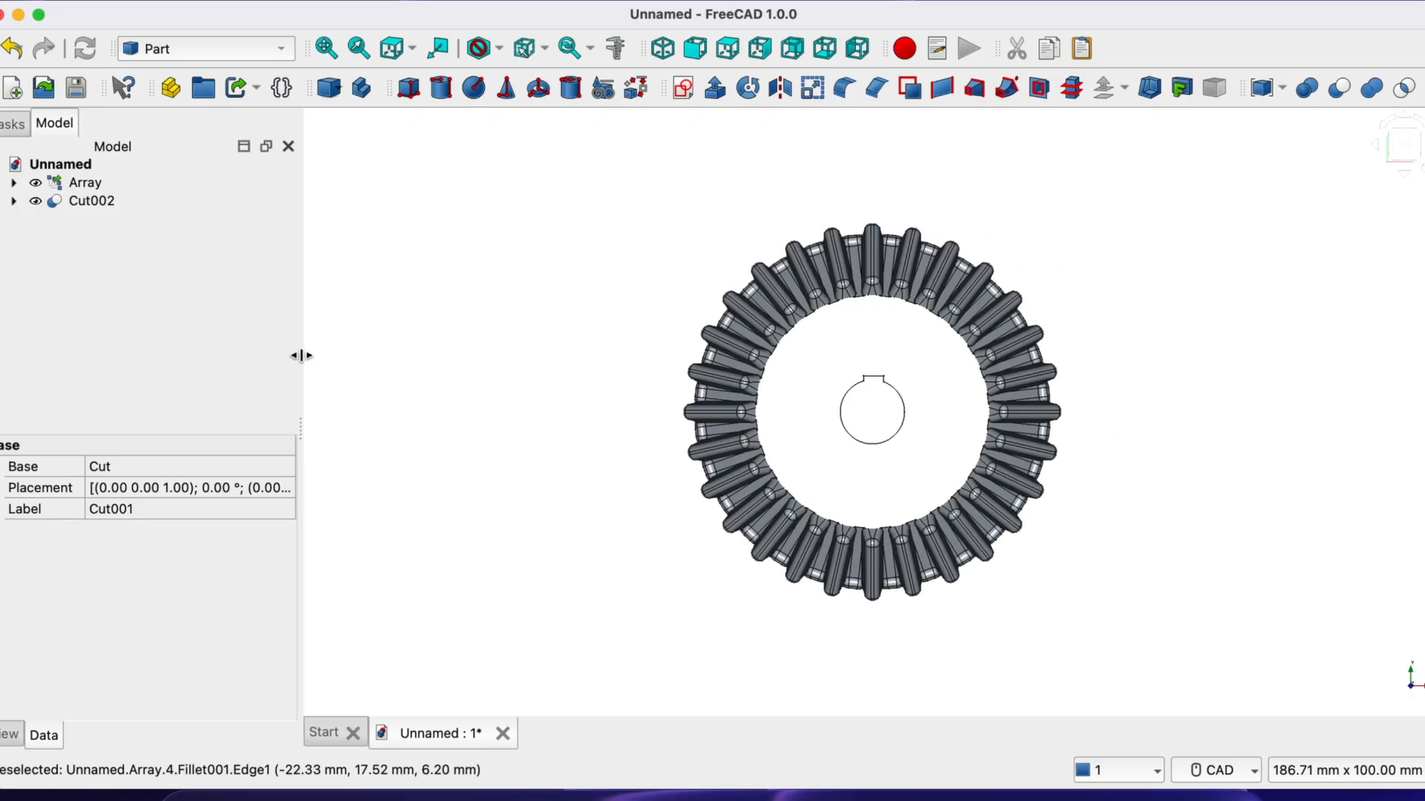
click(269, 47)
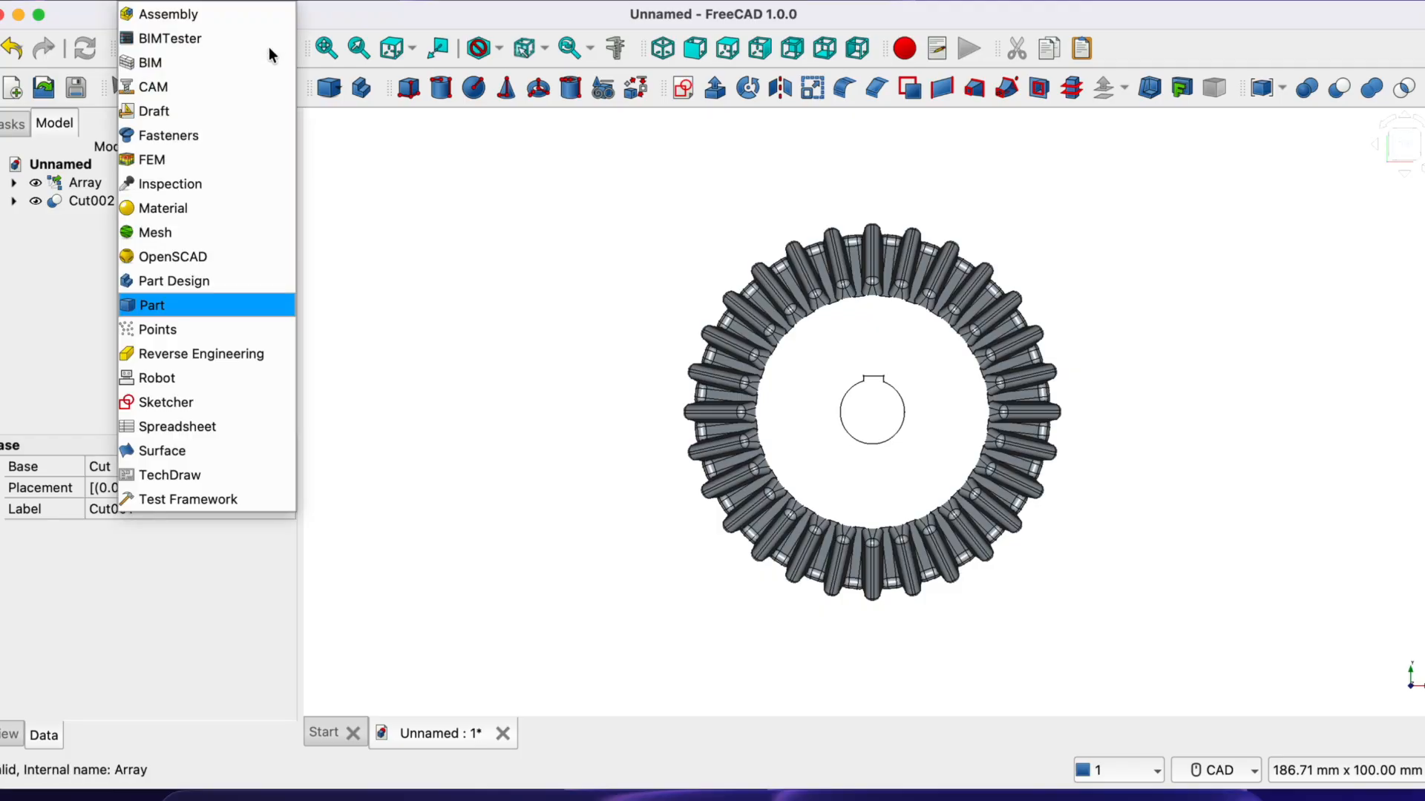
click(202, 282)
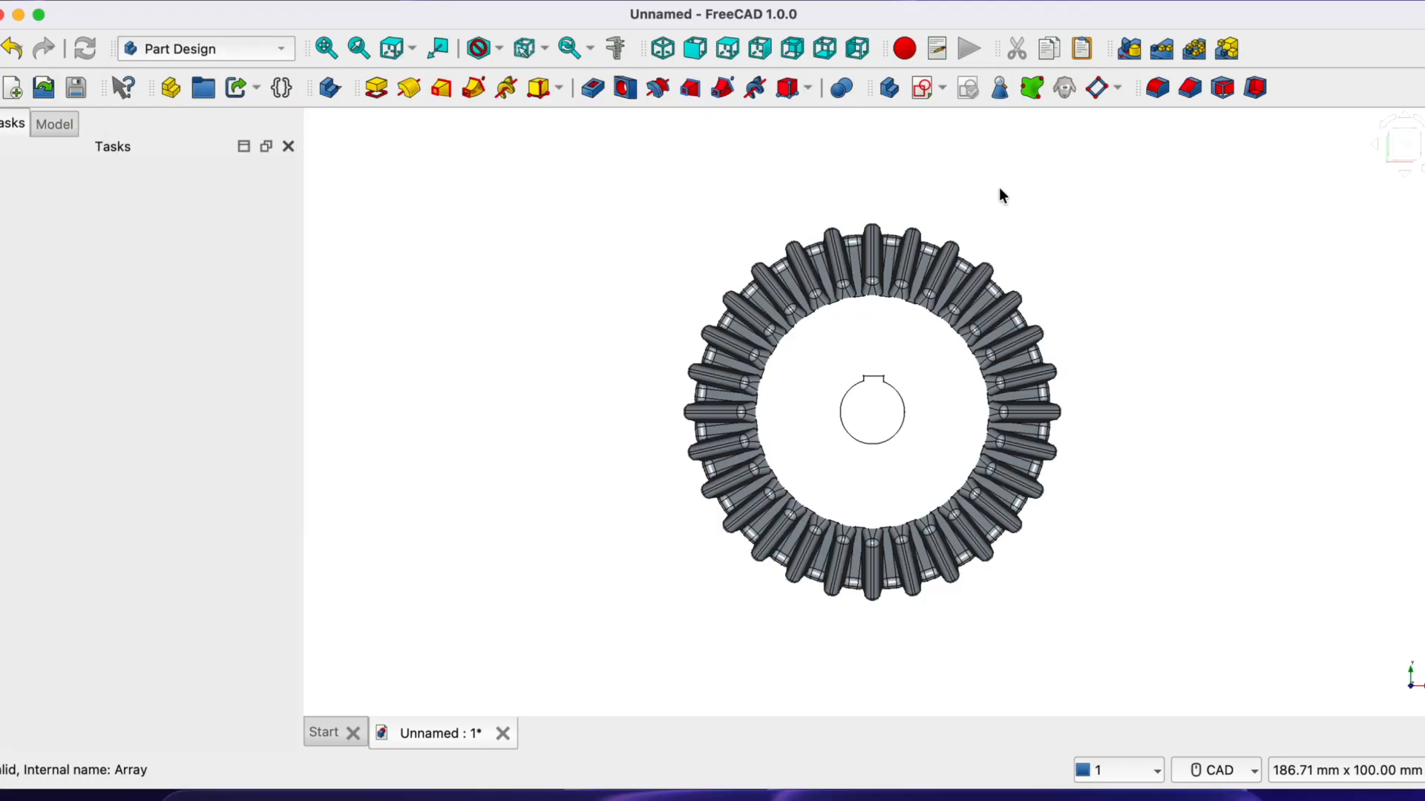
Examine the teeth and the gaps cut between them from a tilted view, the front, the side and all around
click(1405, 119)
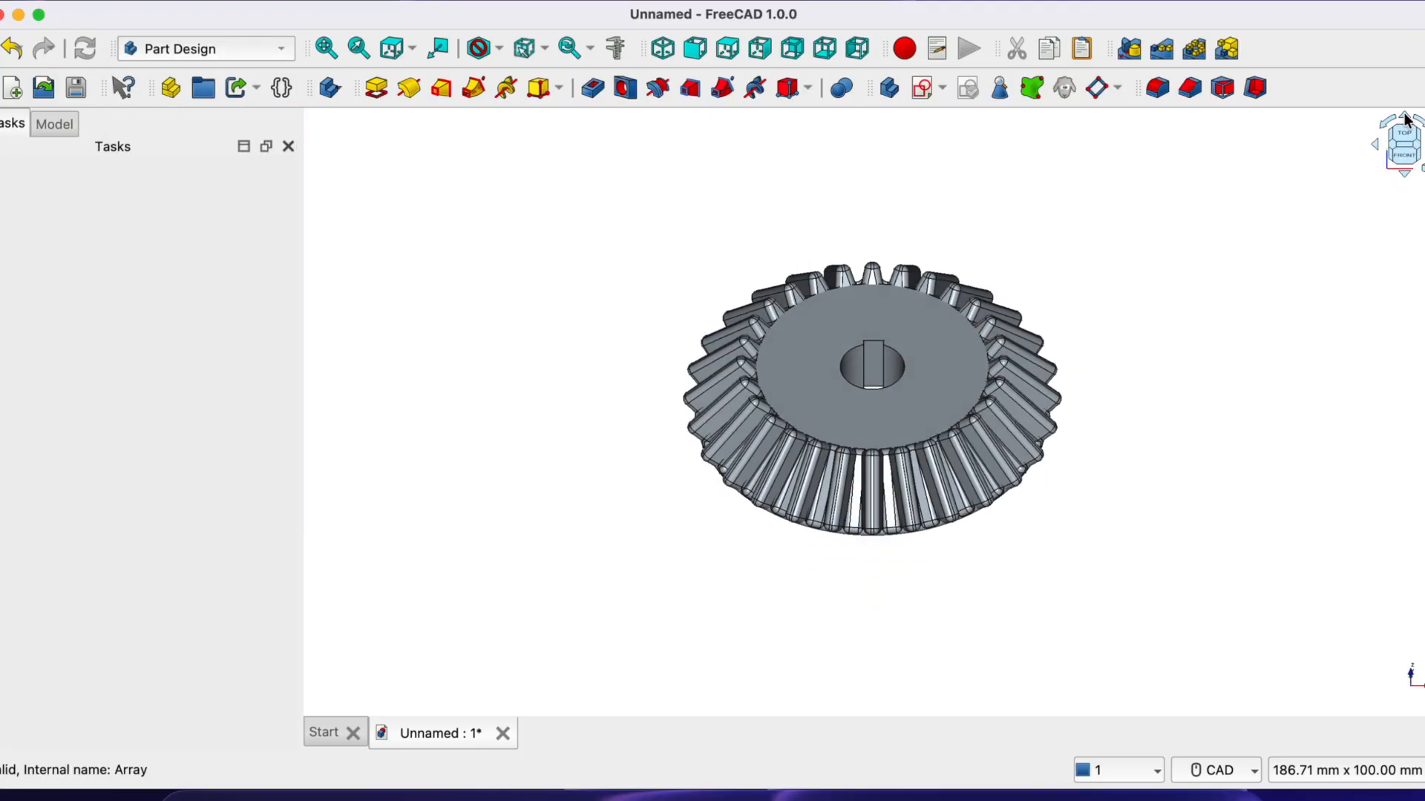
click(1410, 149)
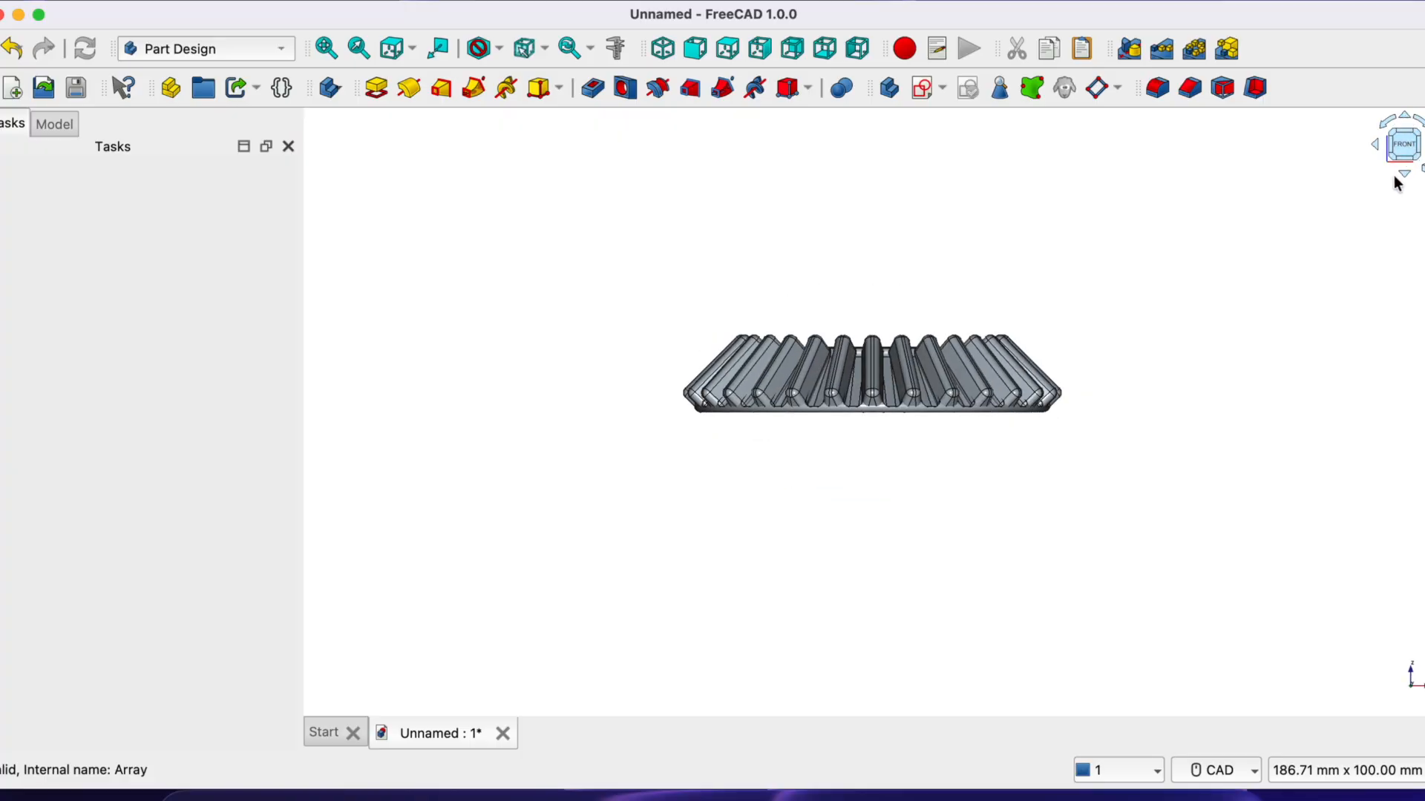
click(1421, 146)
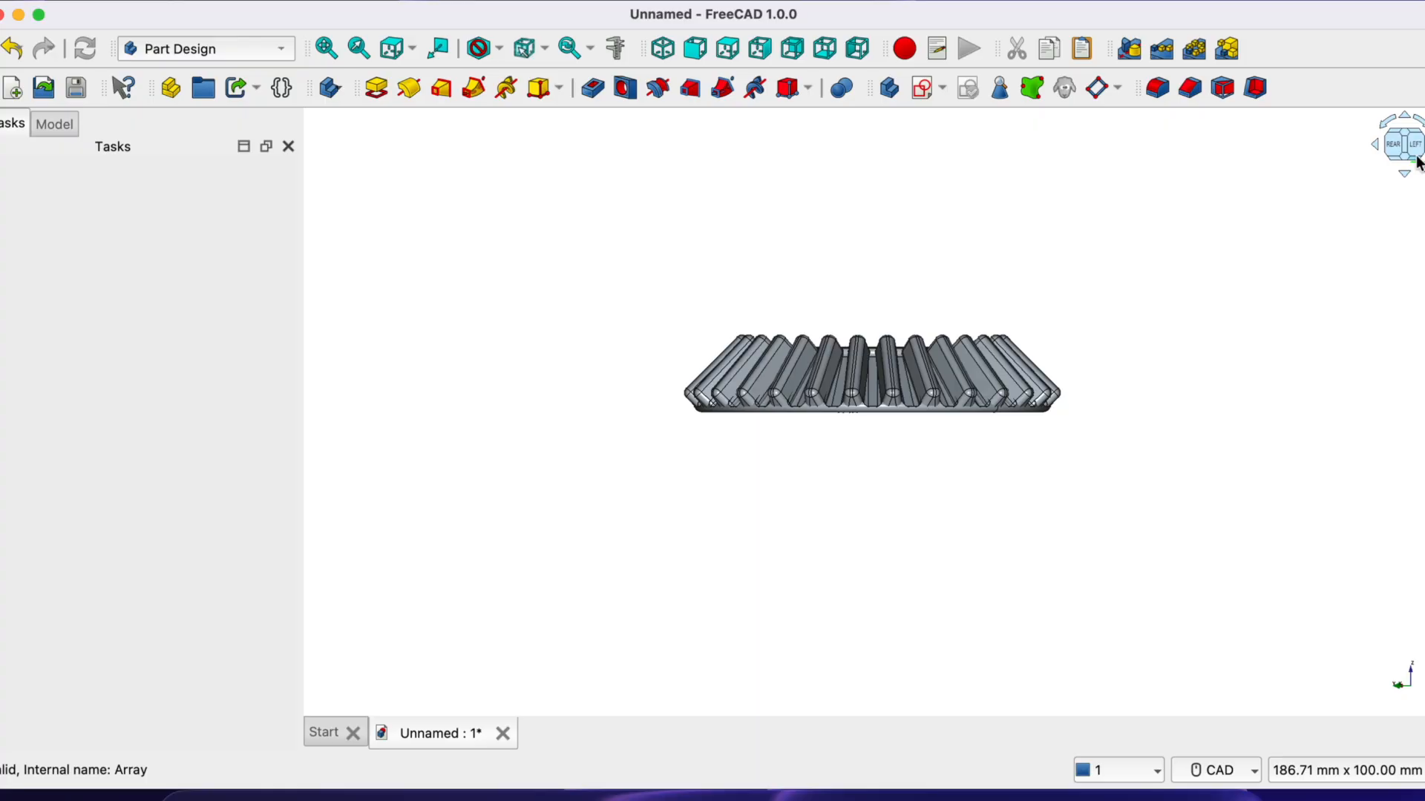
click(1404, 173)
click(1404, 174)
click(1404, 174)
click(1404, 174)
click(1404, 175)
click(1405, 175)
click(1404, 175)
click(1404, 175)
click(1404, 177)
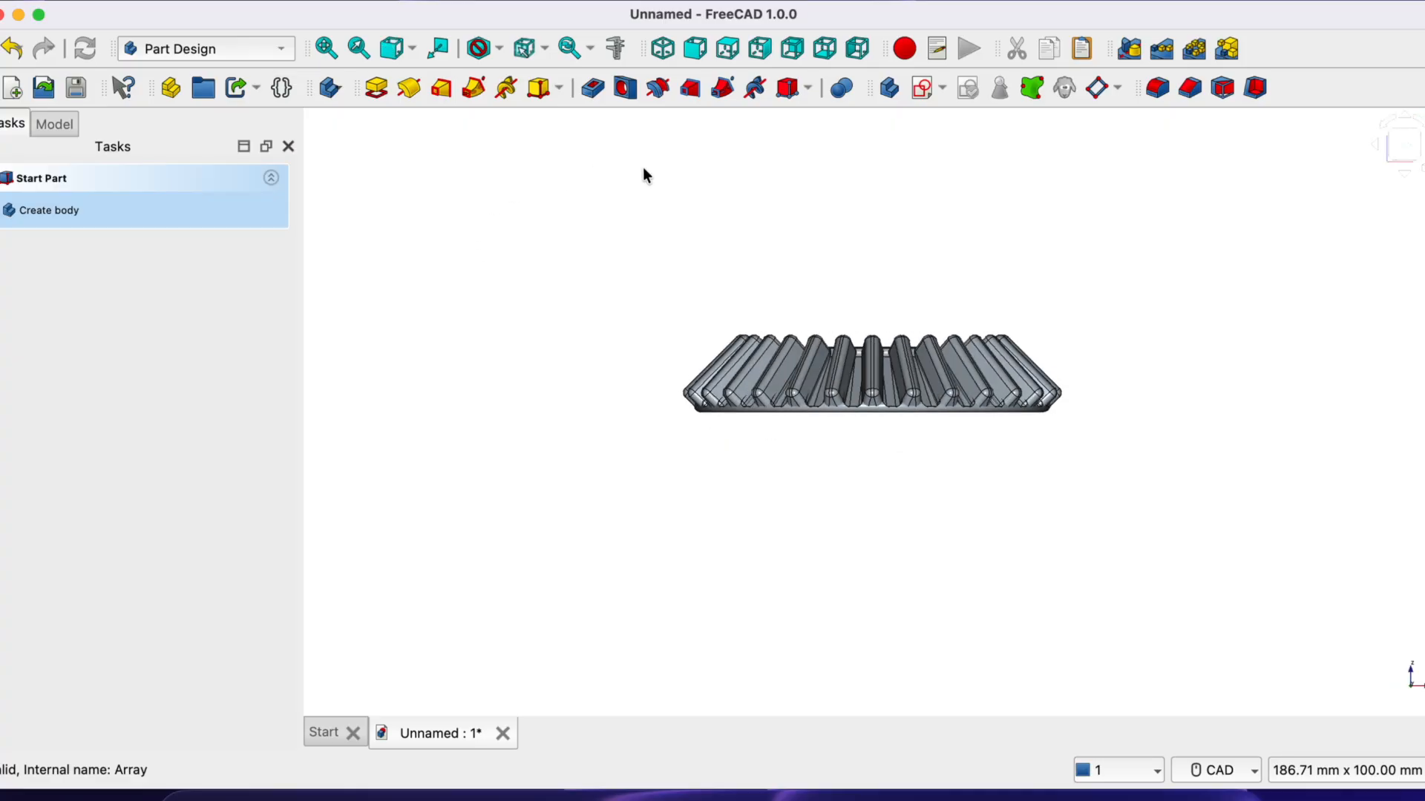
Create a new body and start a sketch on its XY plane
click(888, 92)
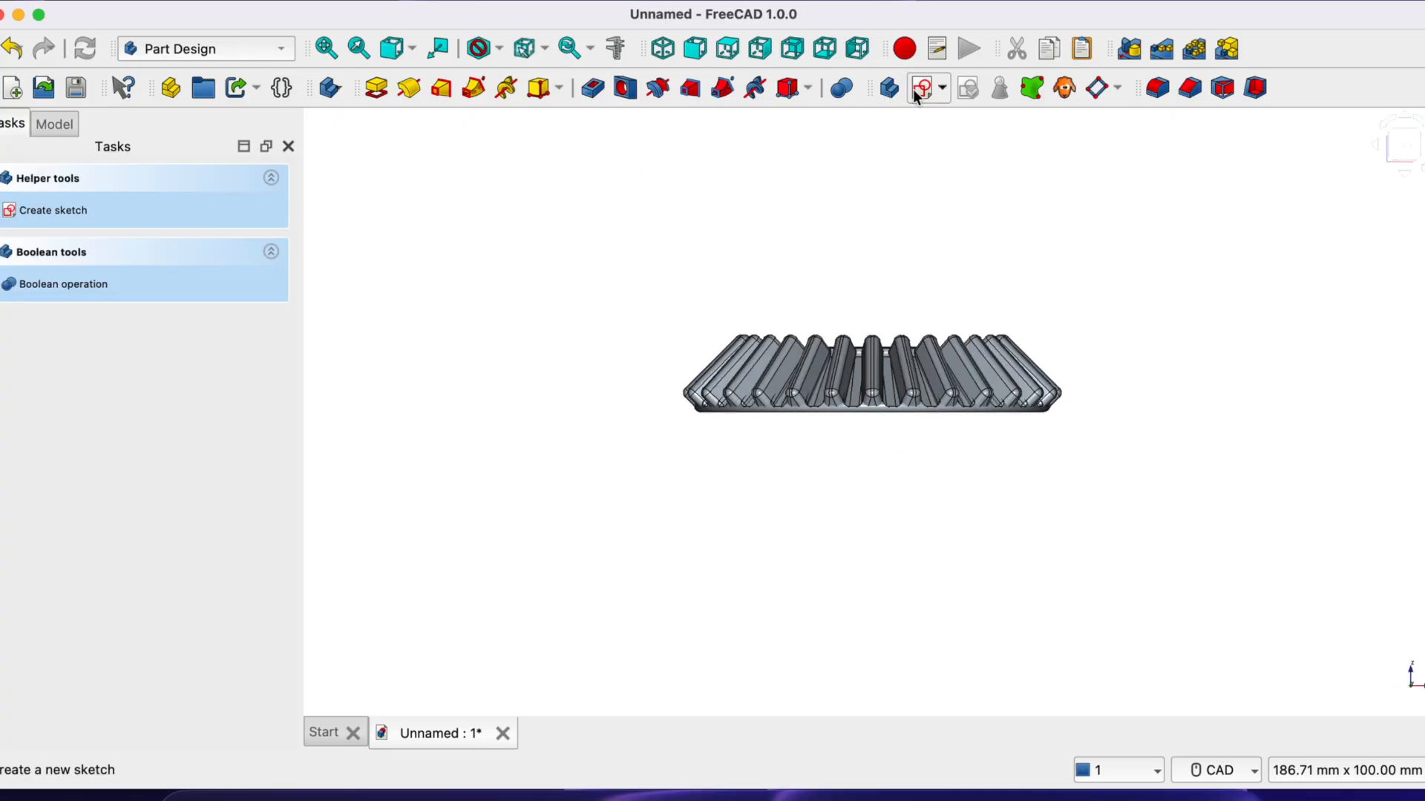
click(920, 89)
click(89, 281)
click(95, 267)
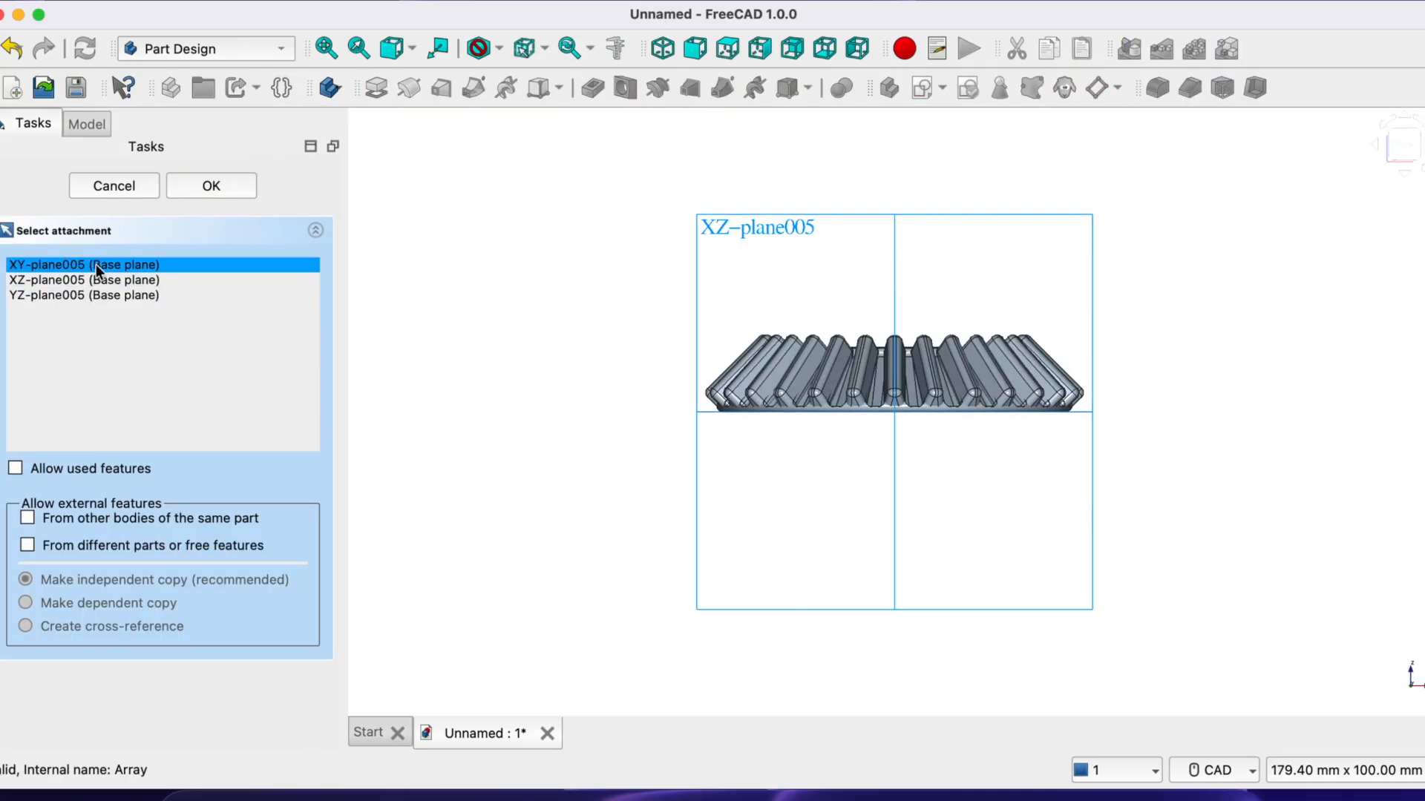
click(209, 187)
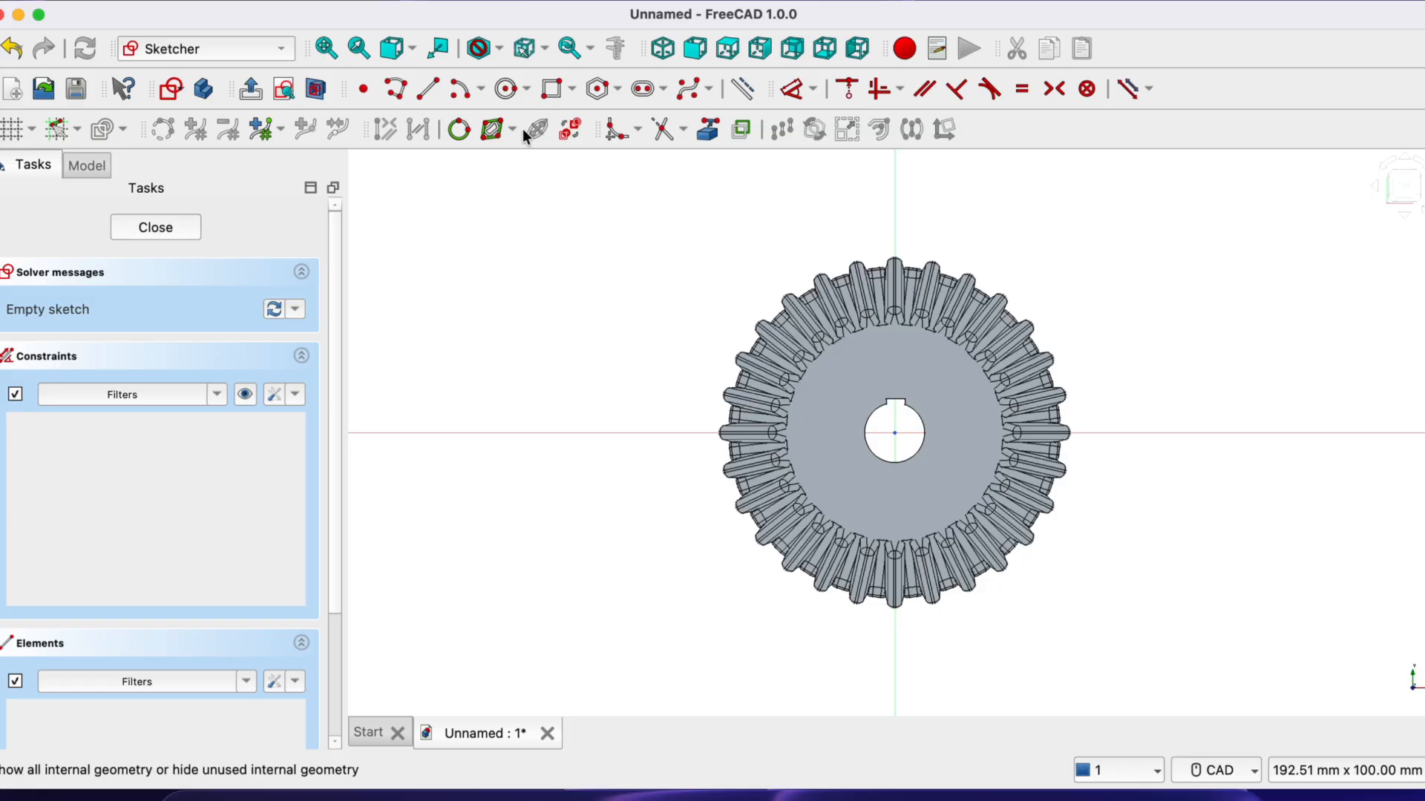
Sketch a circle about 27 mm in diameter centred on the origin and close the sketch
click(506, 90)
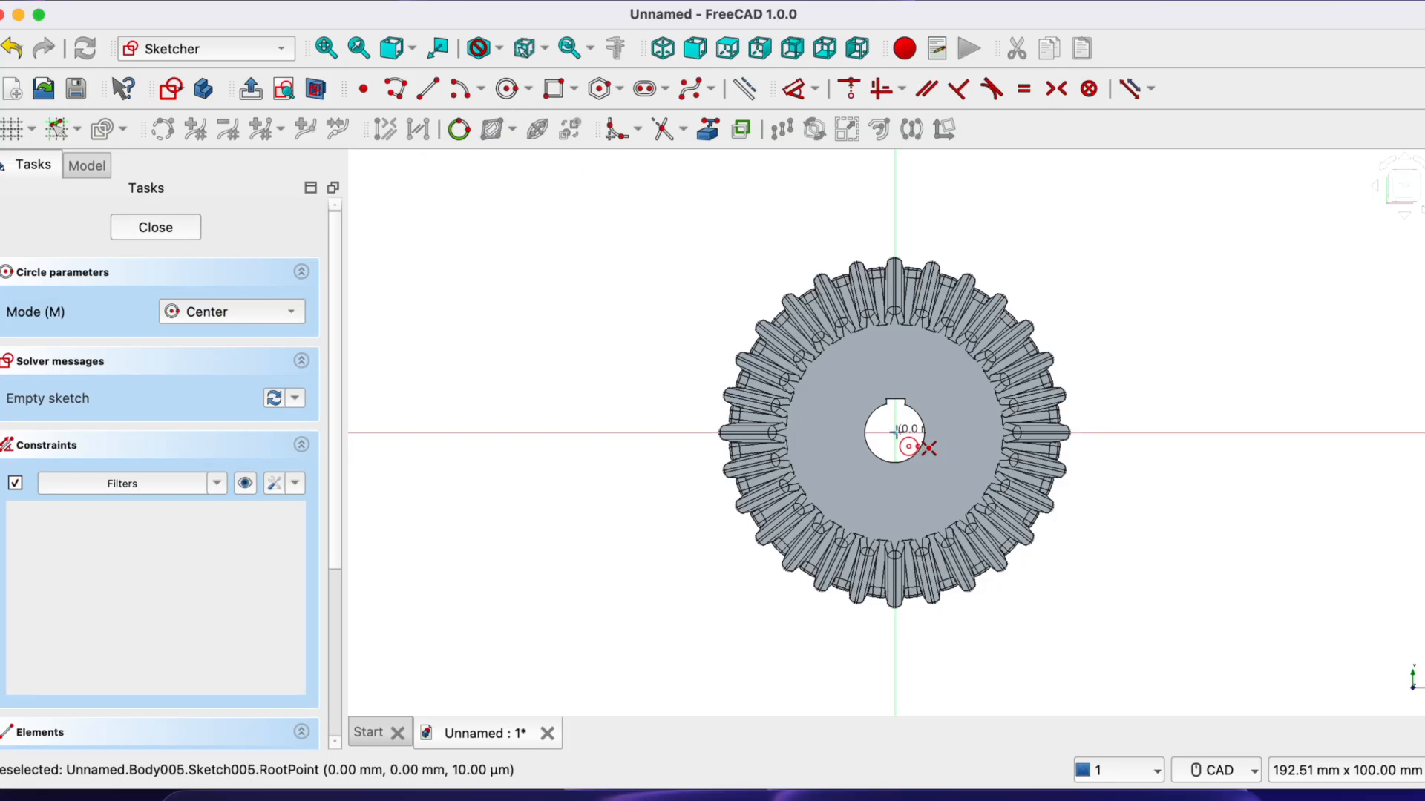
click(895, 431)
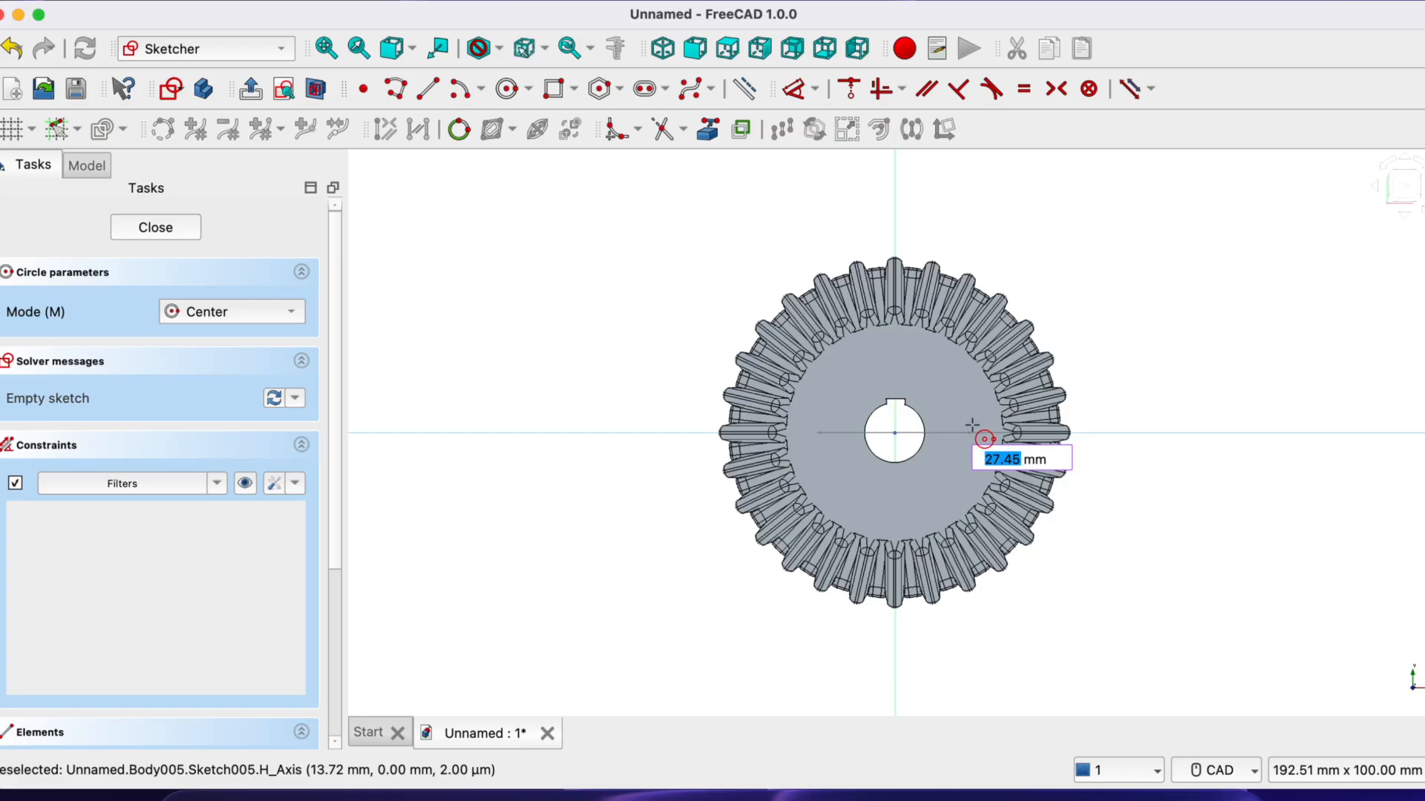
click(972, 425)
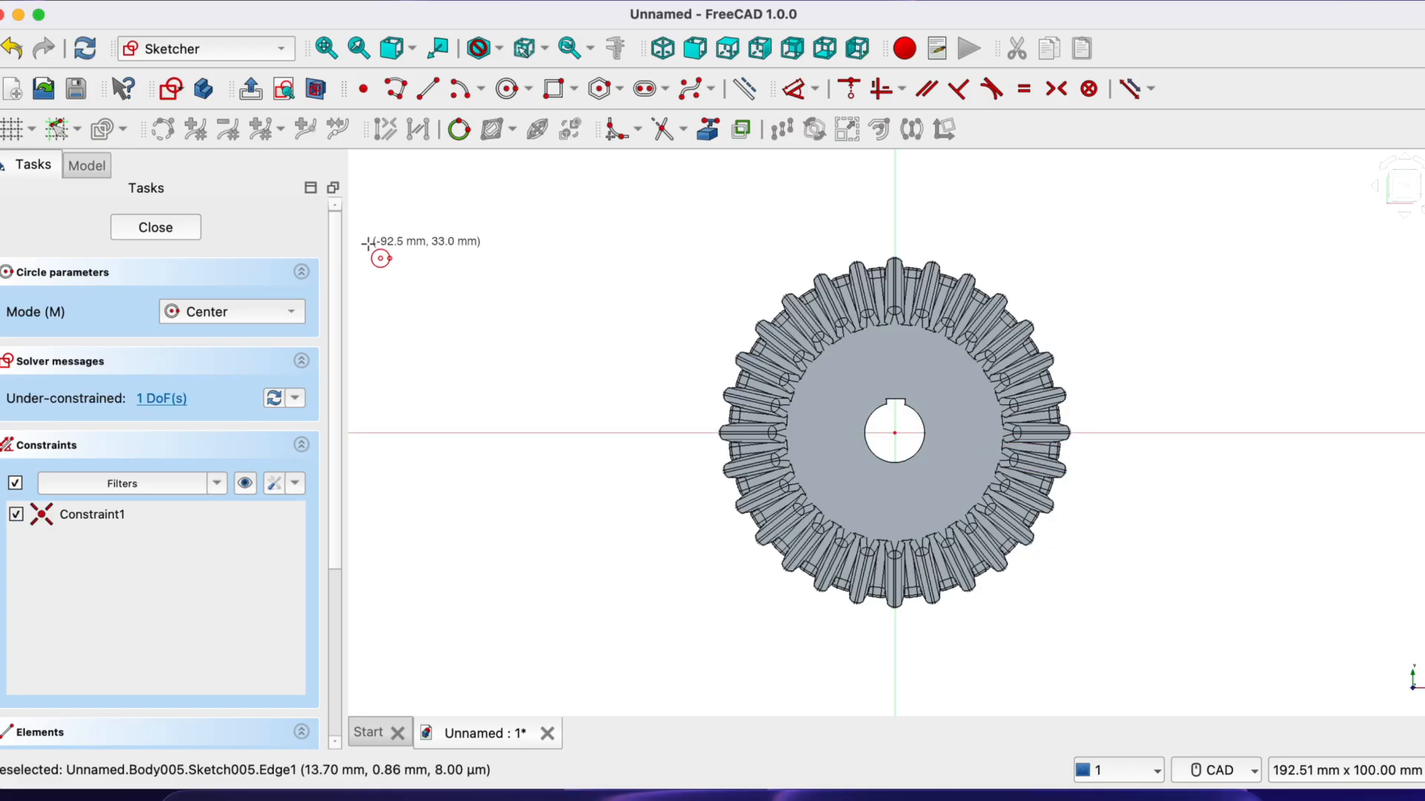
click(188, 226)
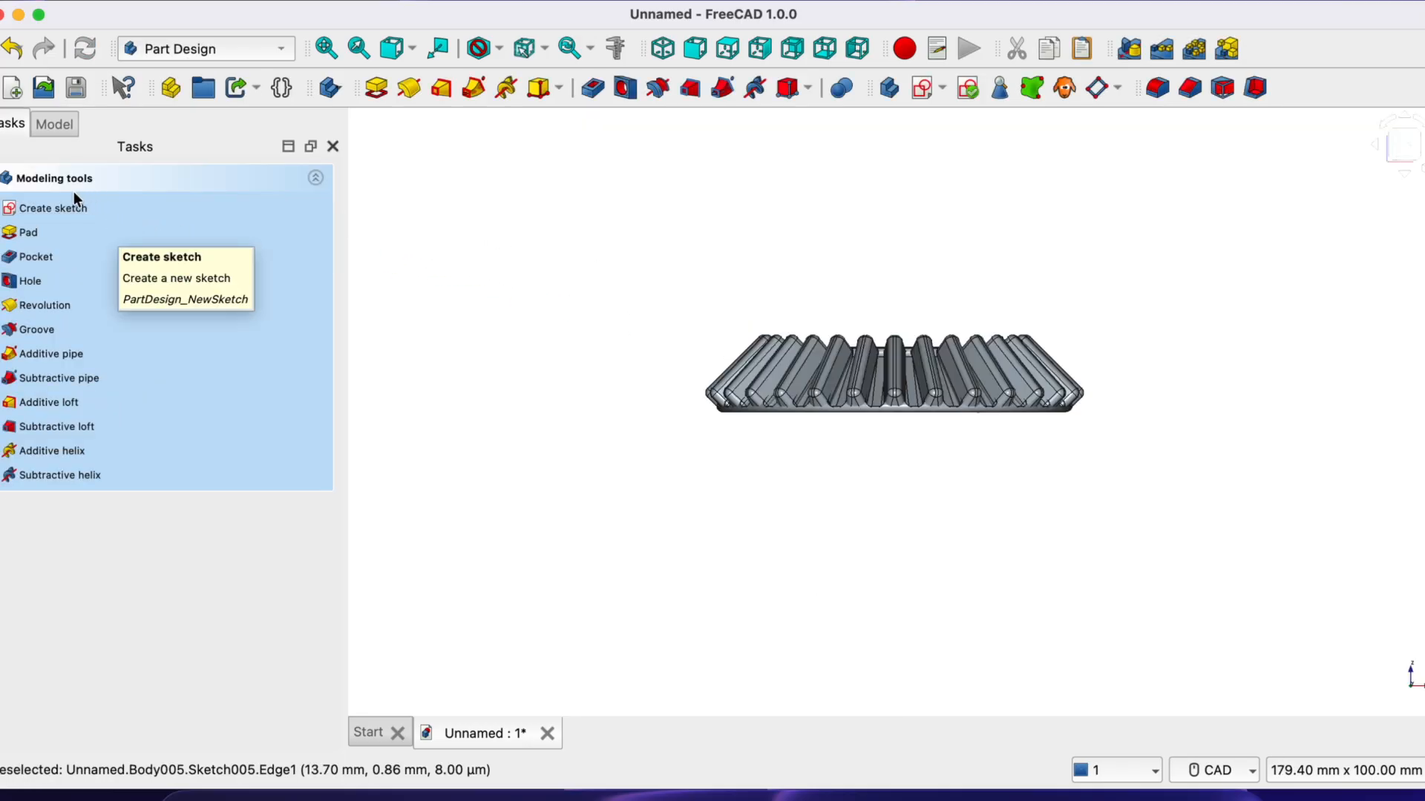
Pad the circle 40 mm in the reversed direction to form a cylindrical hub below the gear
click(20, 236)
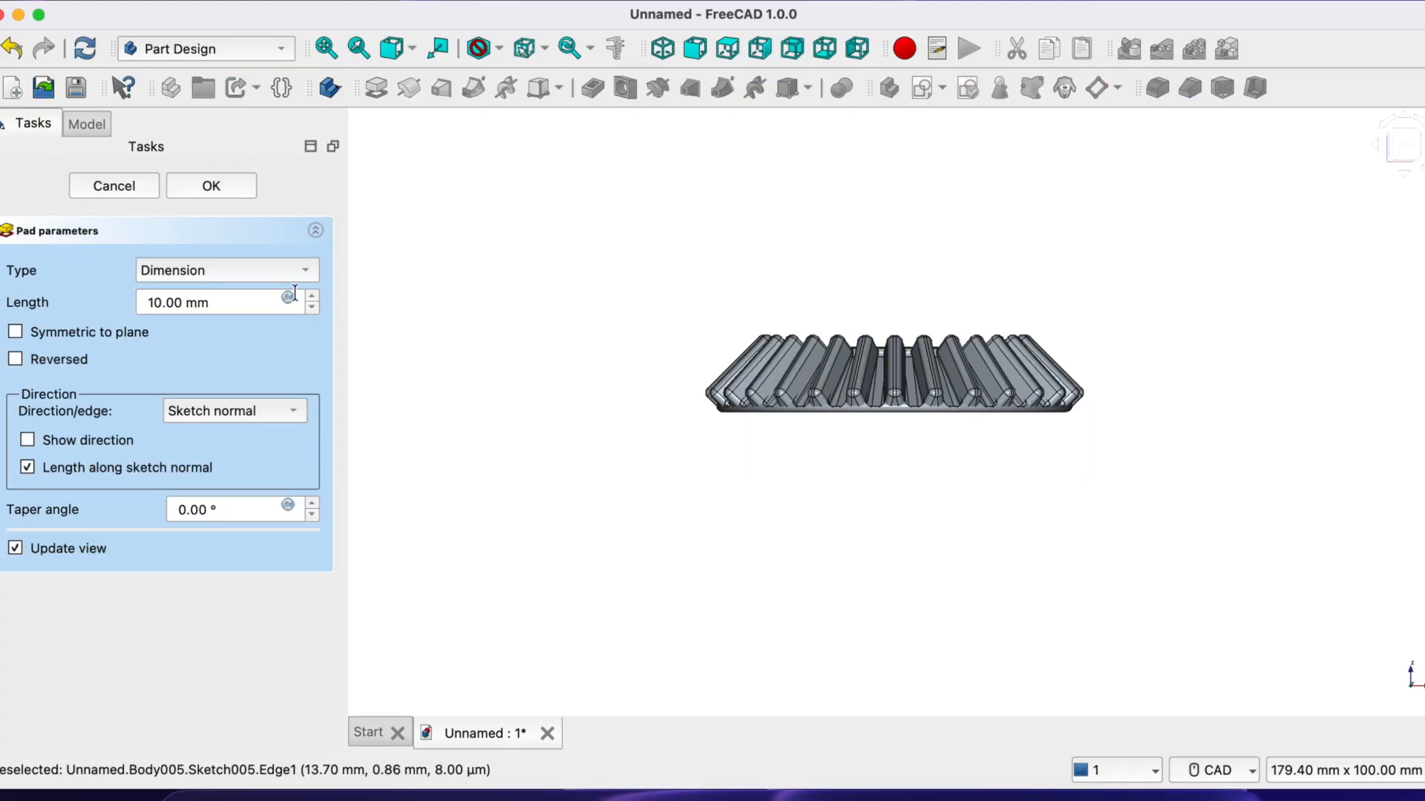
scroll(311, 299, up, 12)
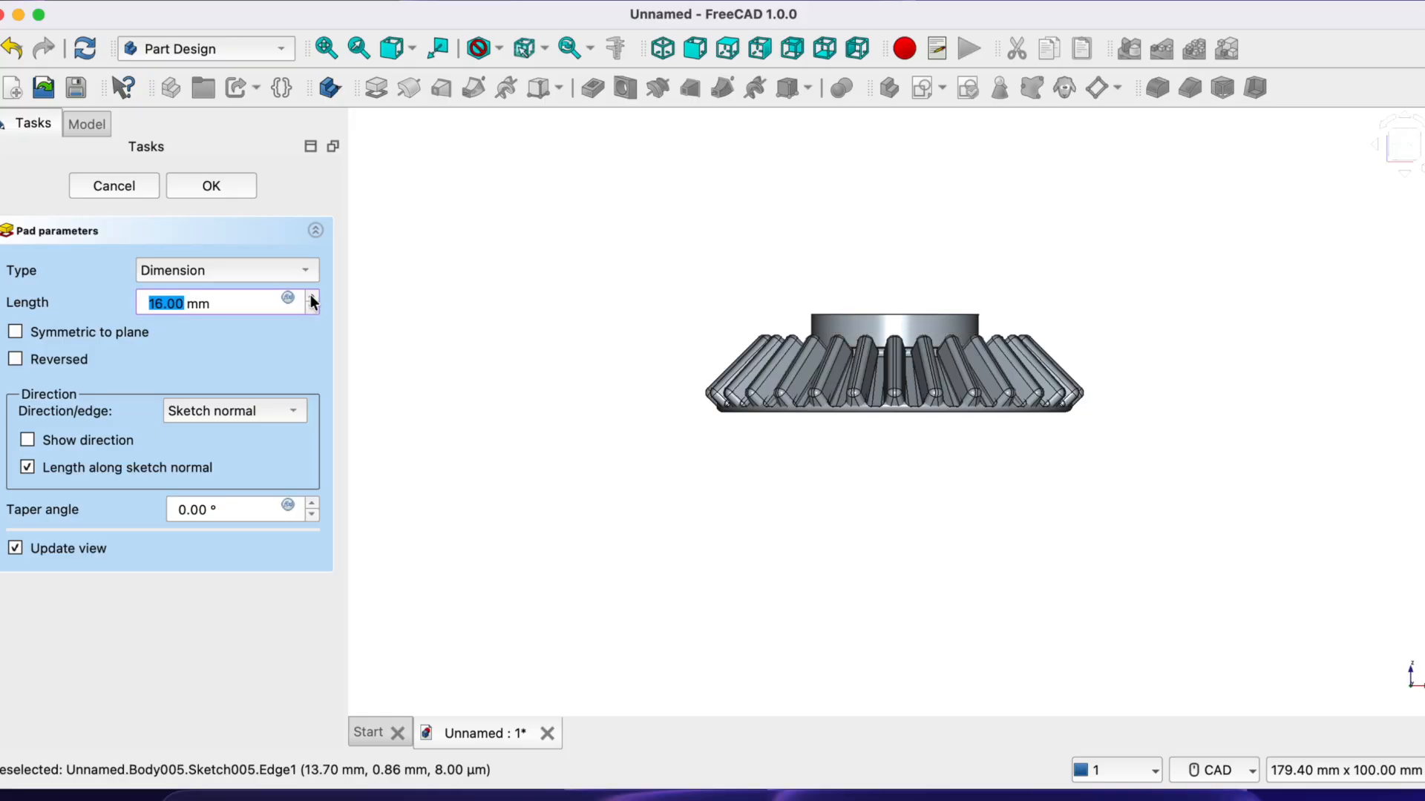
scroll(311, 300, up, 7)
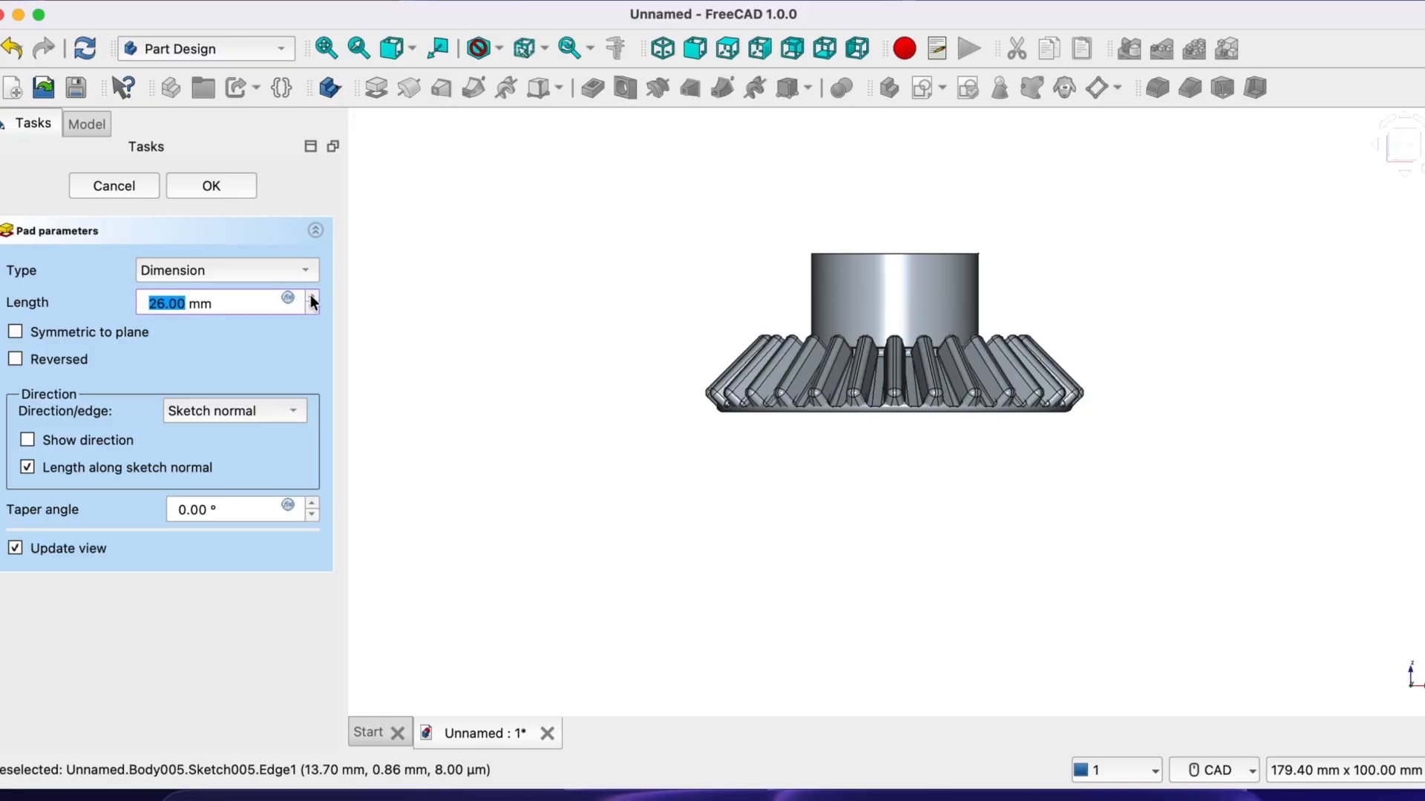
scroll(311, 300, up, 10)
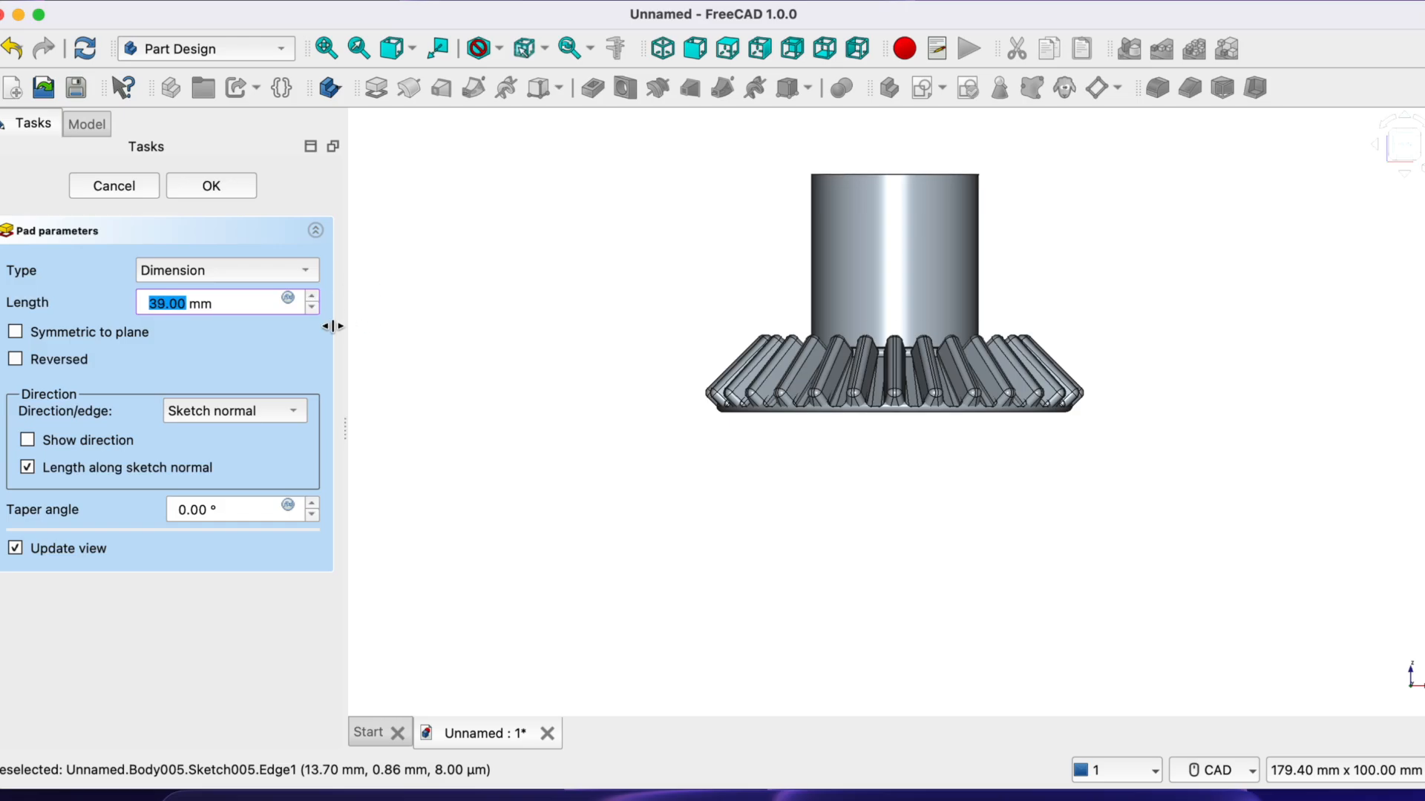
scroll(314, 303, up, 1)
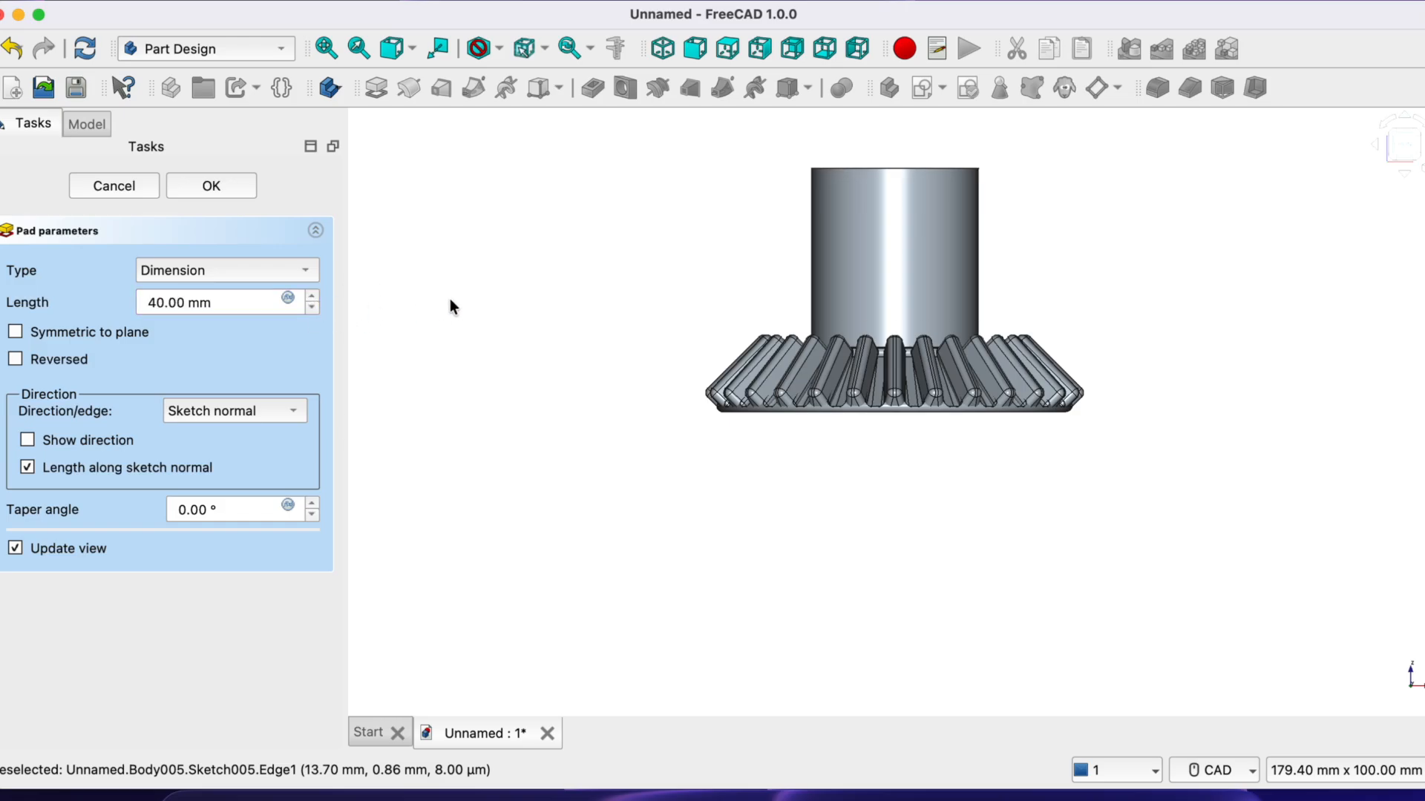
click(16, 359)
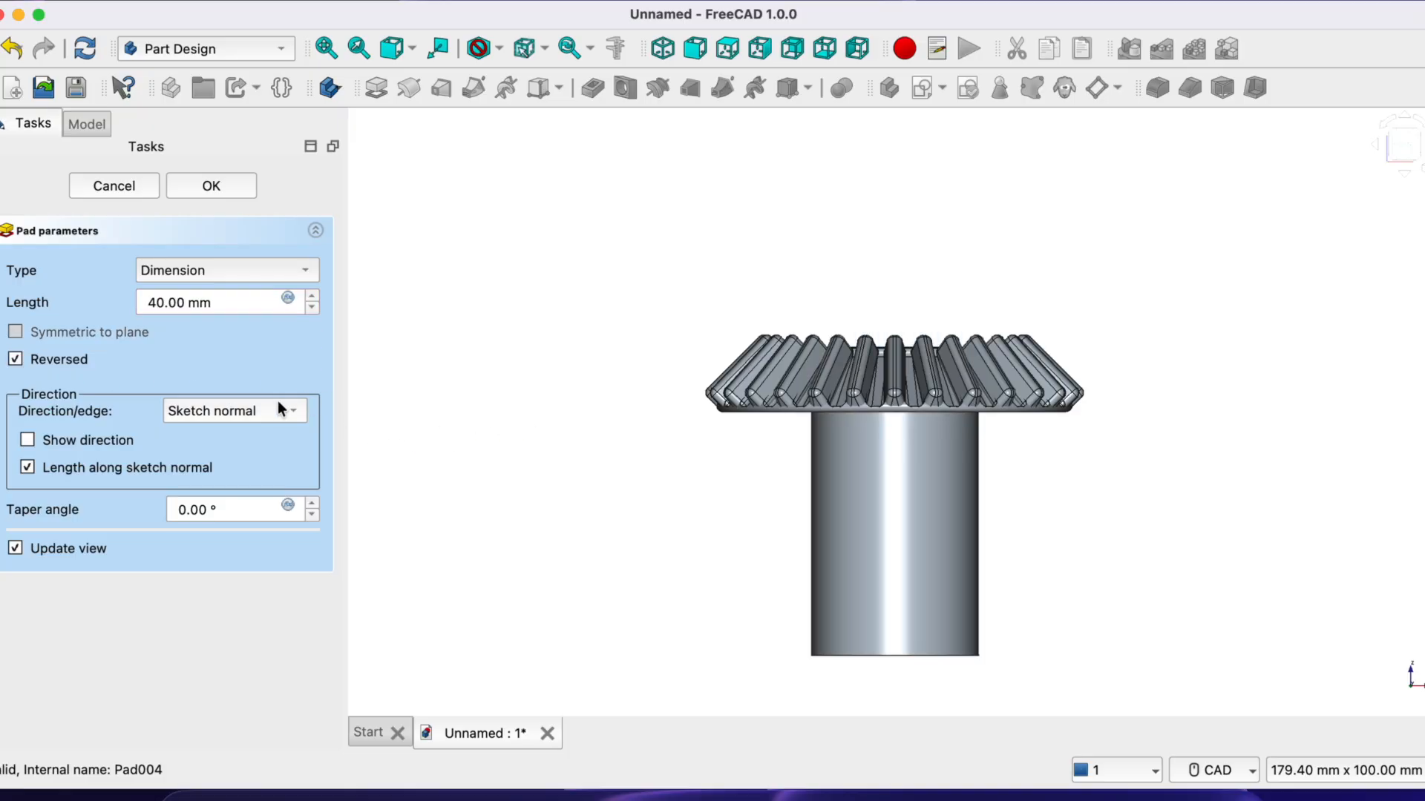
click(213, 191)
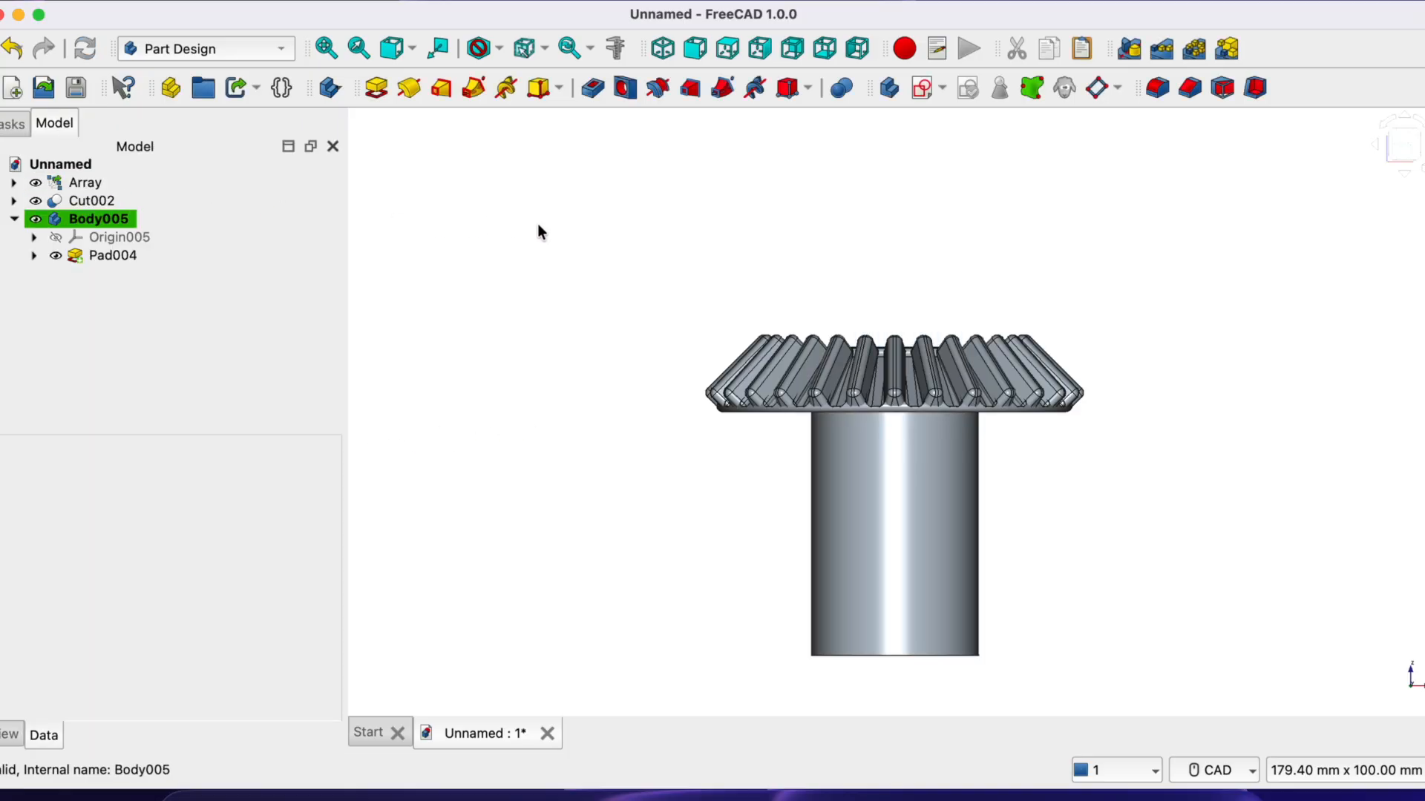
Create a further body for the bore plug and start a sketch on its XY plane
click(115, 226)
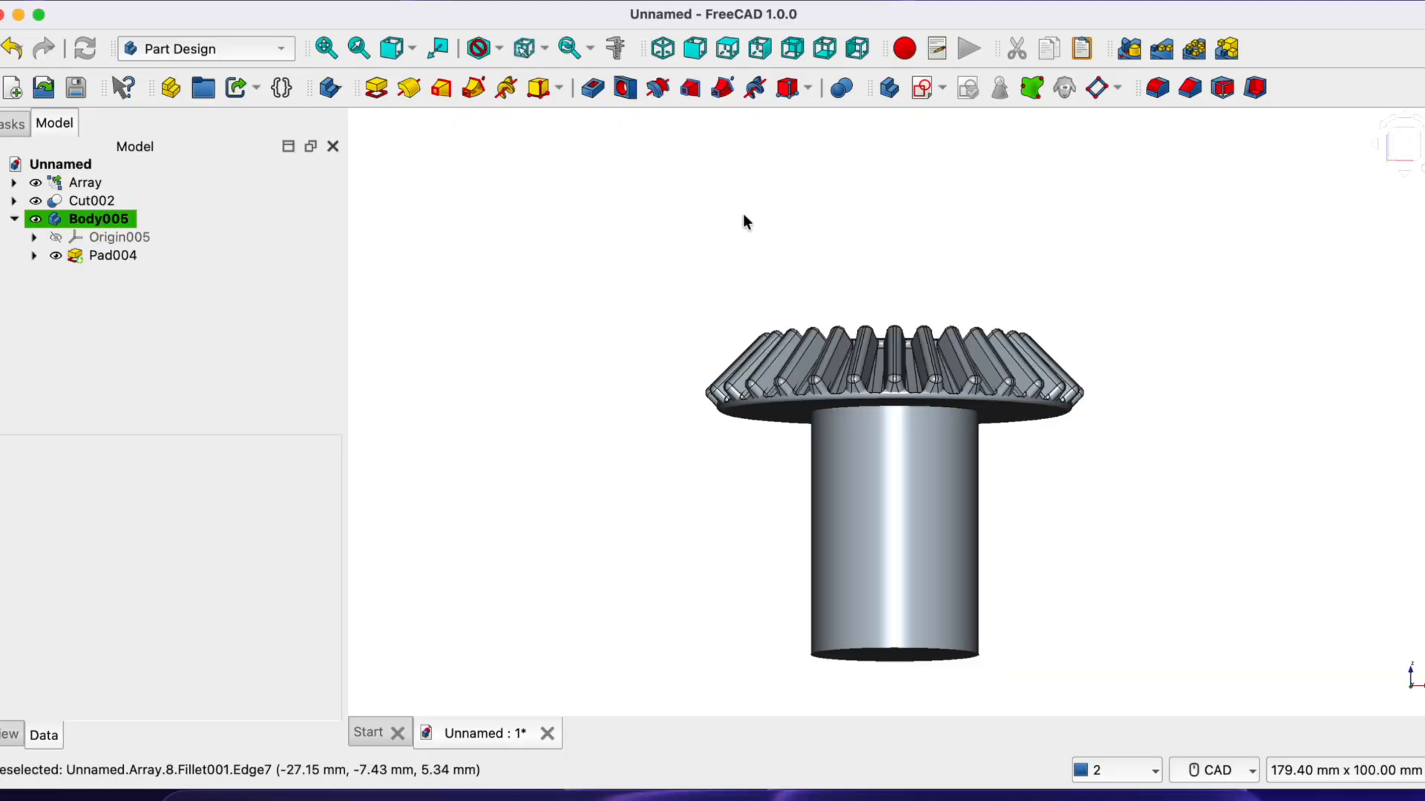
click(889, 88)
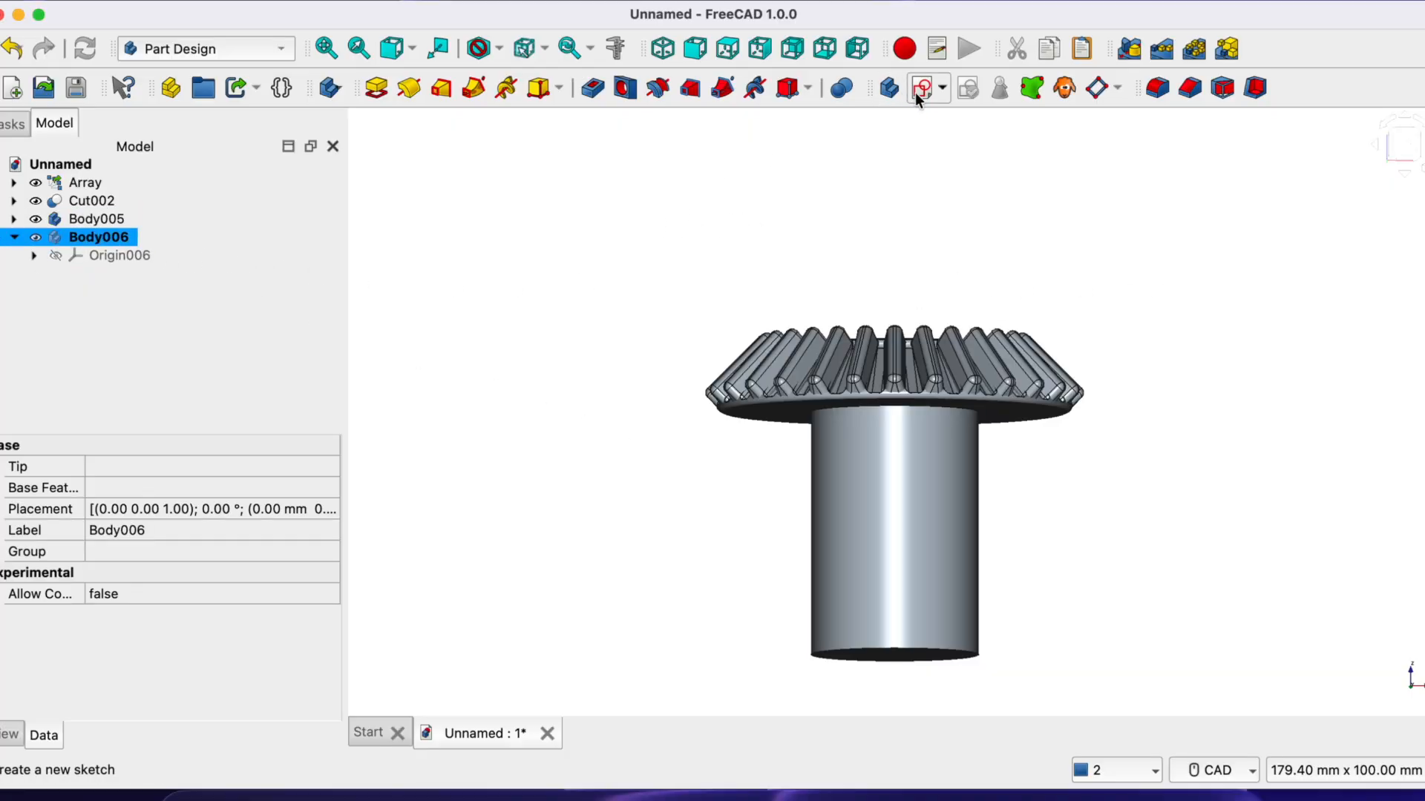
click(922, 88)
click(293, 282)
click(142, 266)
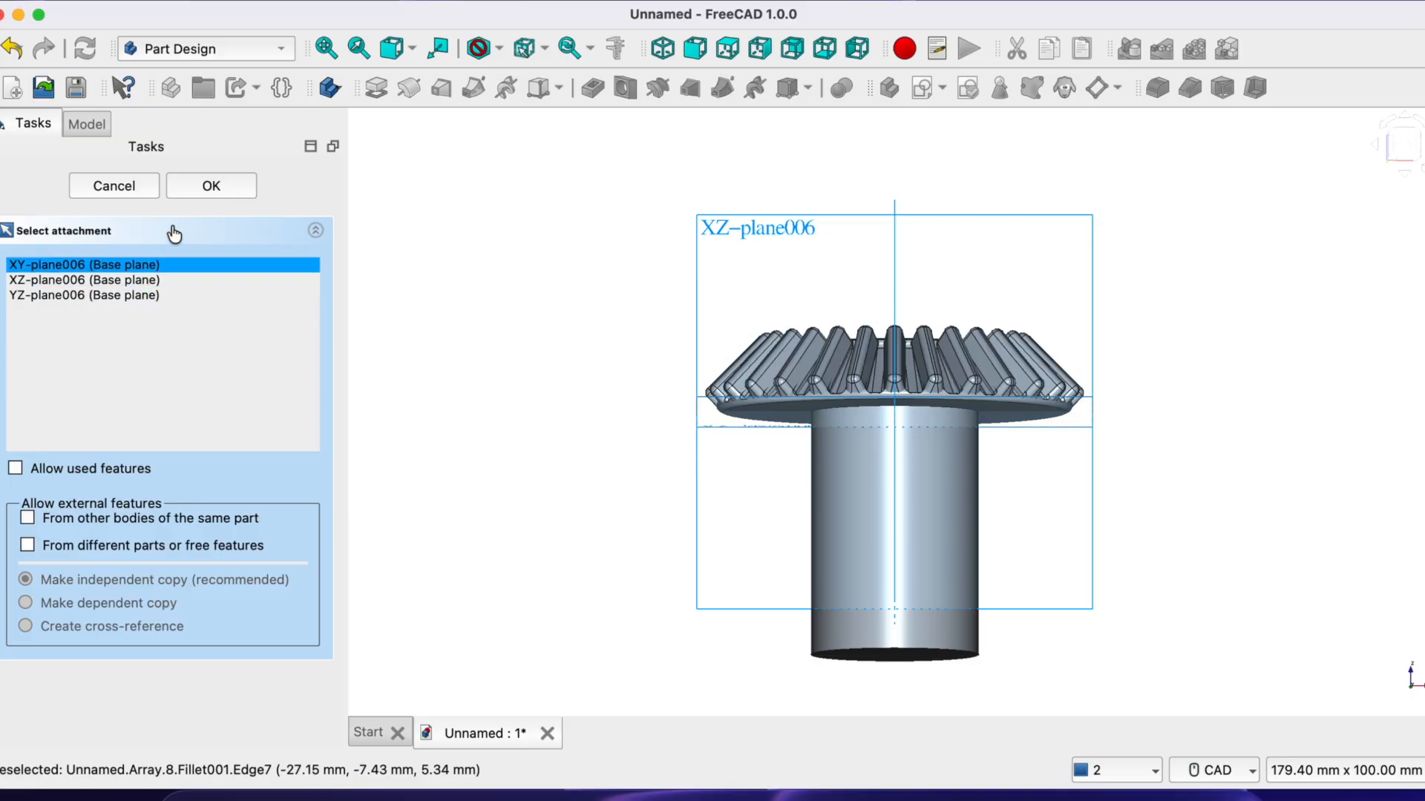
click(211, 187)
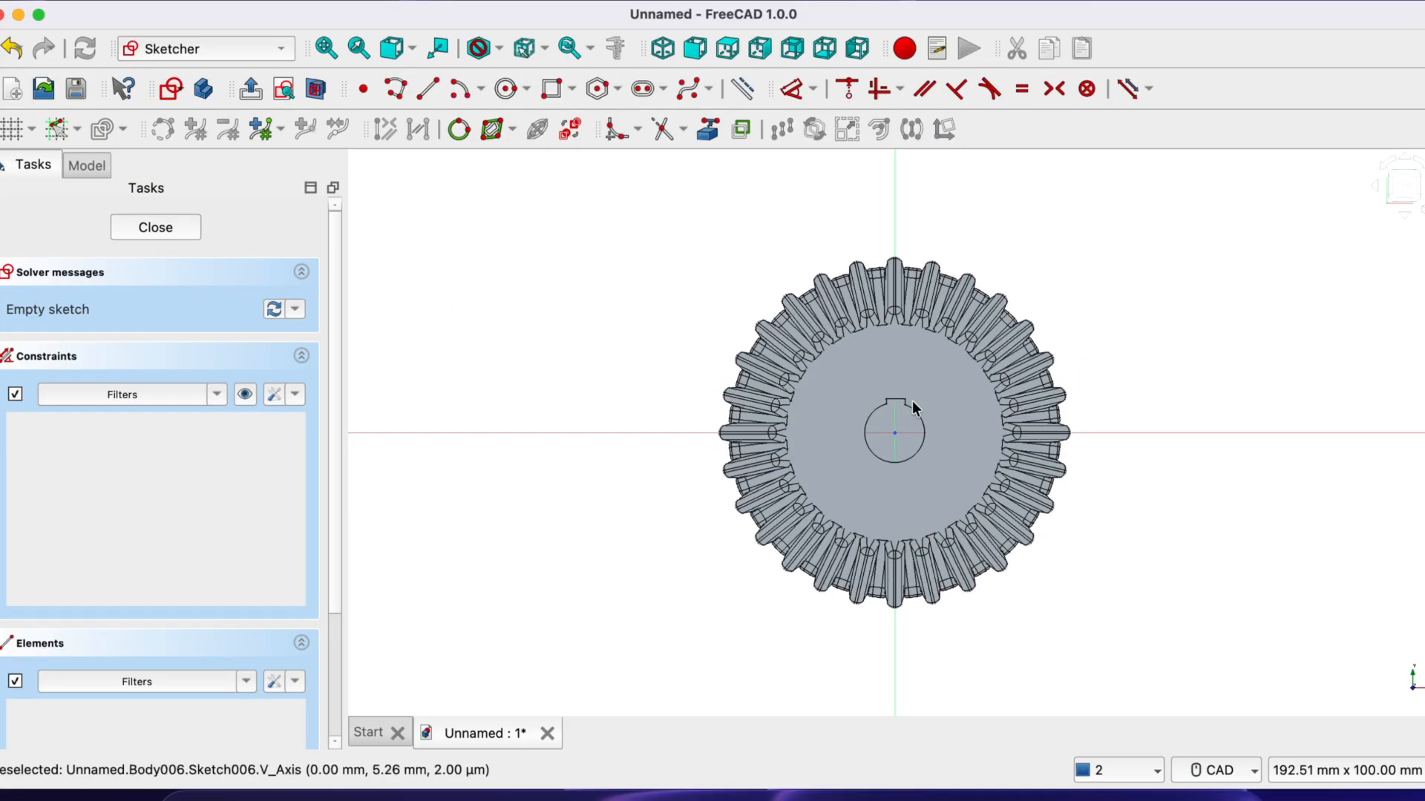
Sketch a circle centred on the origin, nearly matching the round bore of the gear, and close the sketch
click(505, 89)
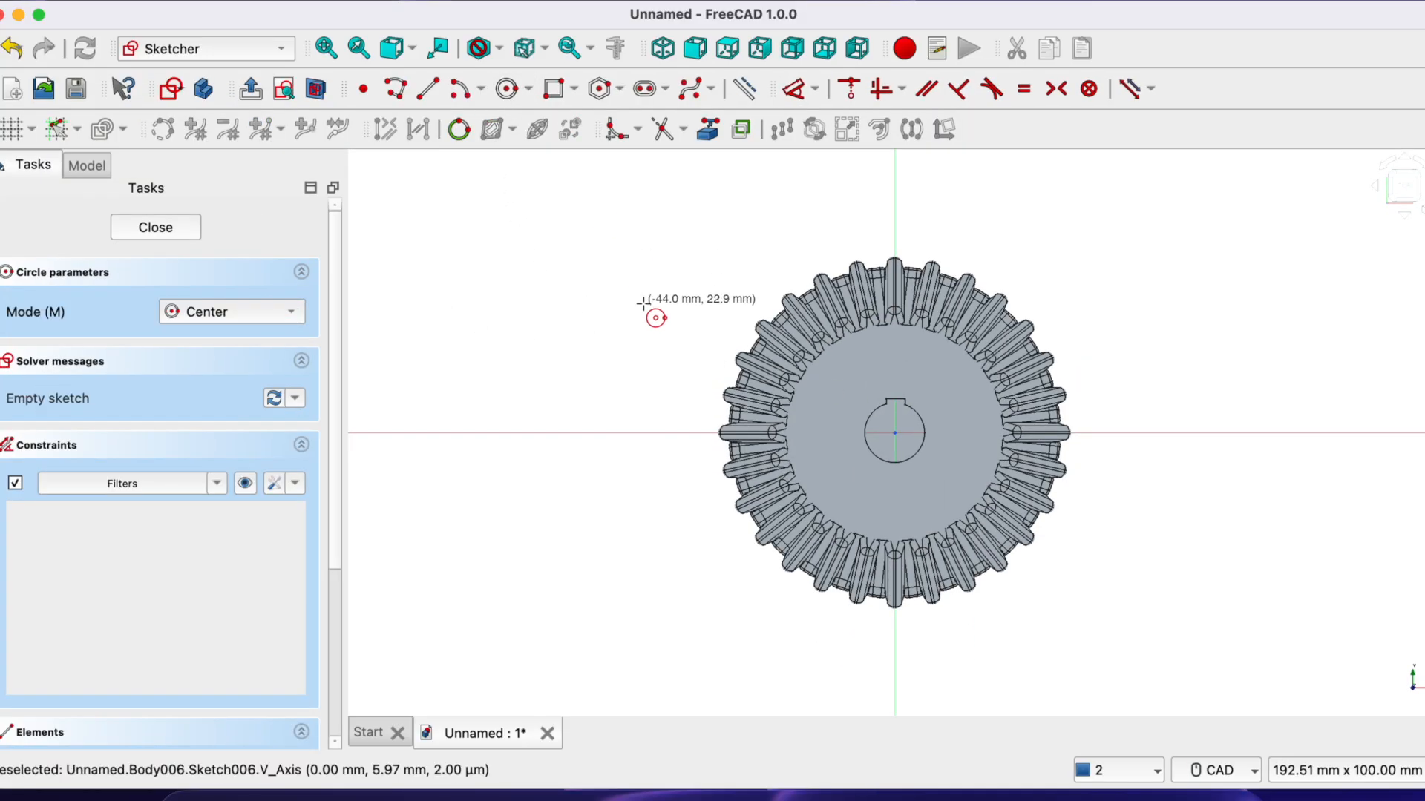
scroll(647, 318, up, 4)
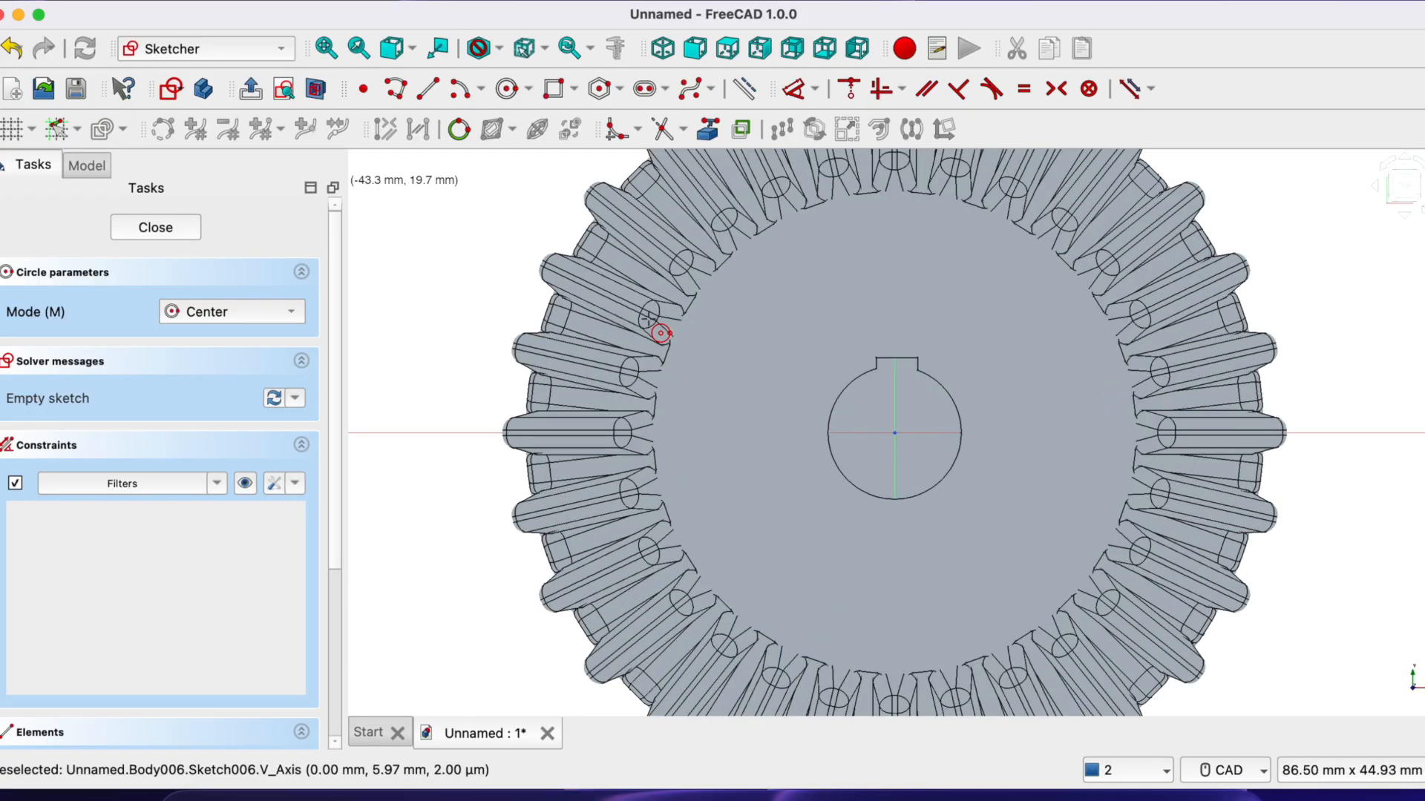
click(894, 432)
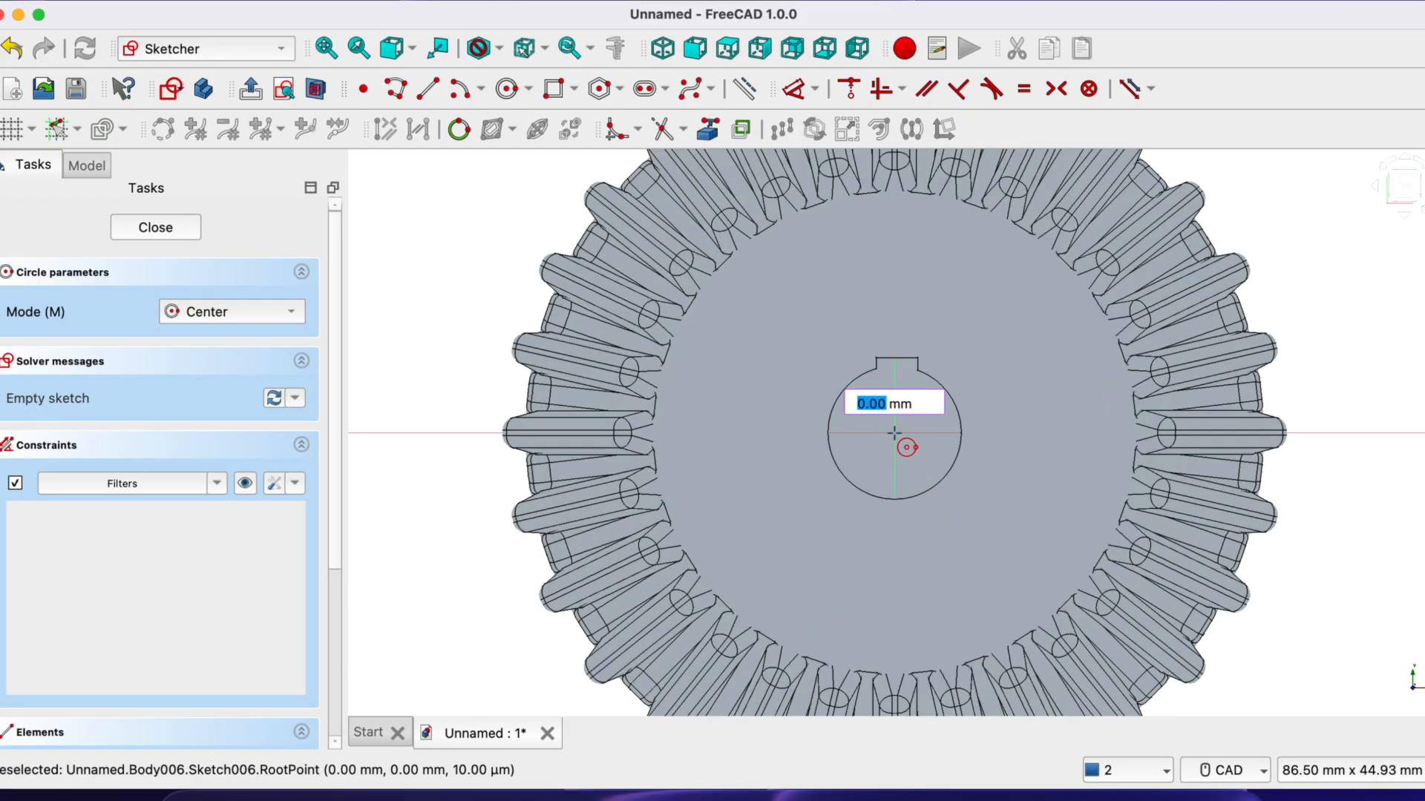
click(957, 437)
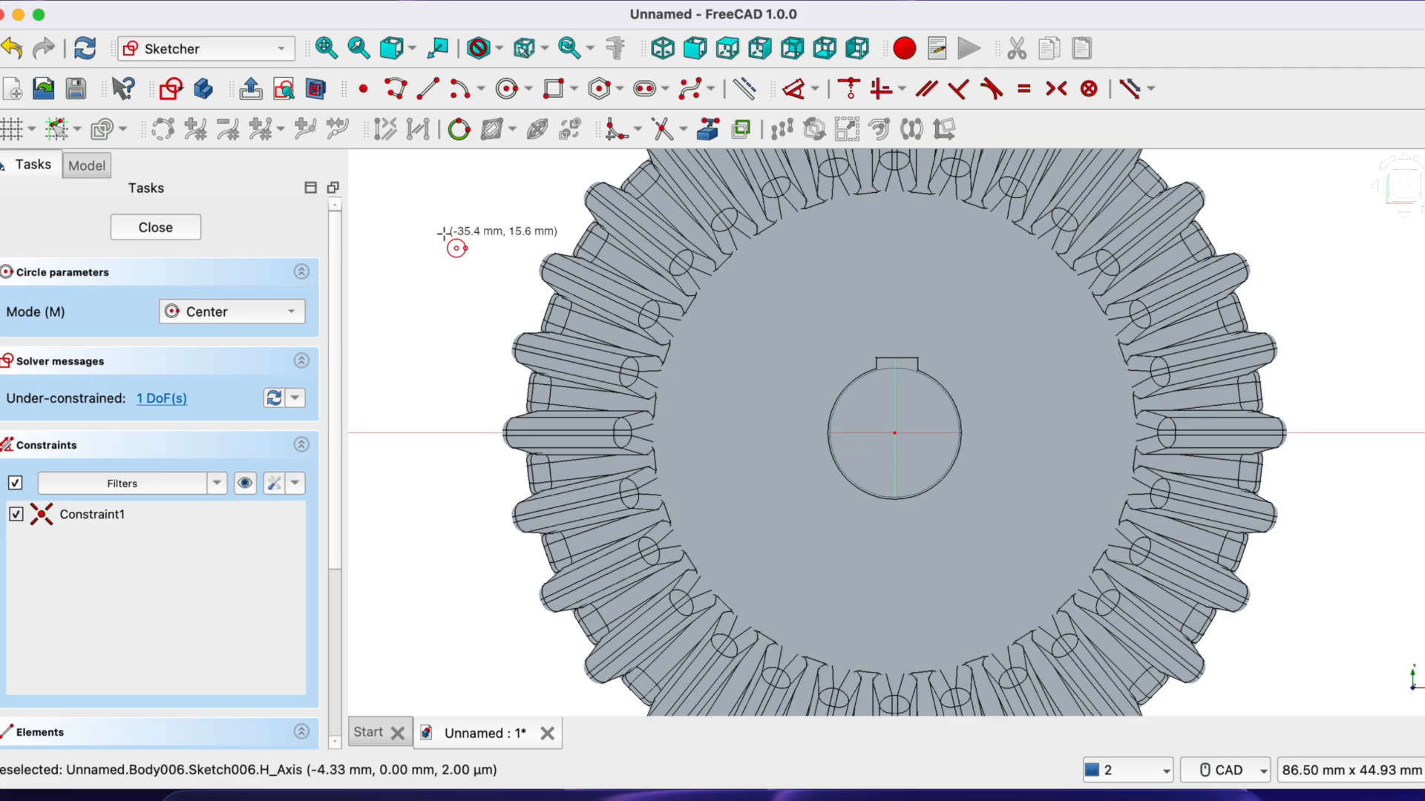
click(178, 228)
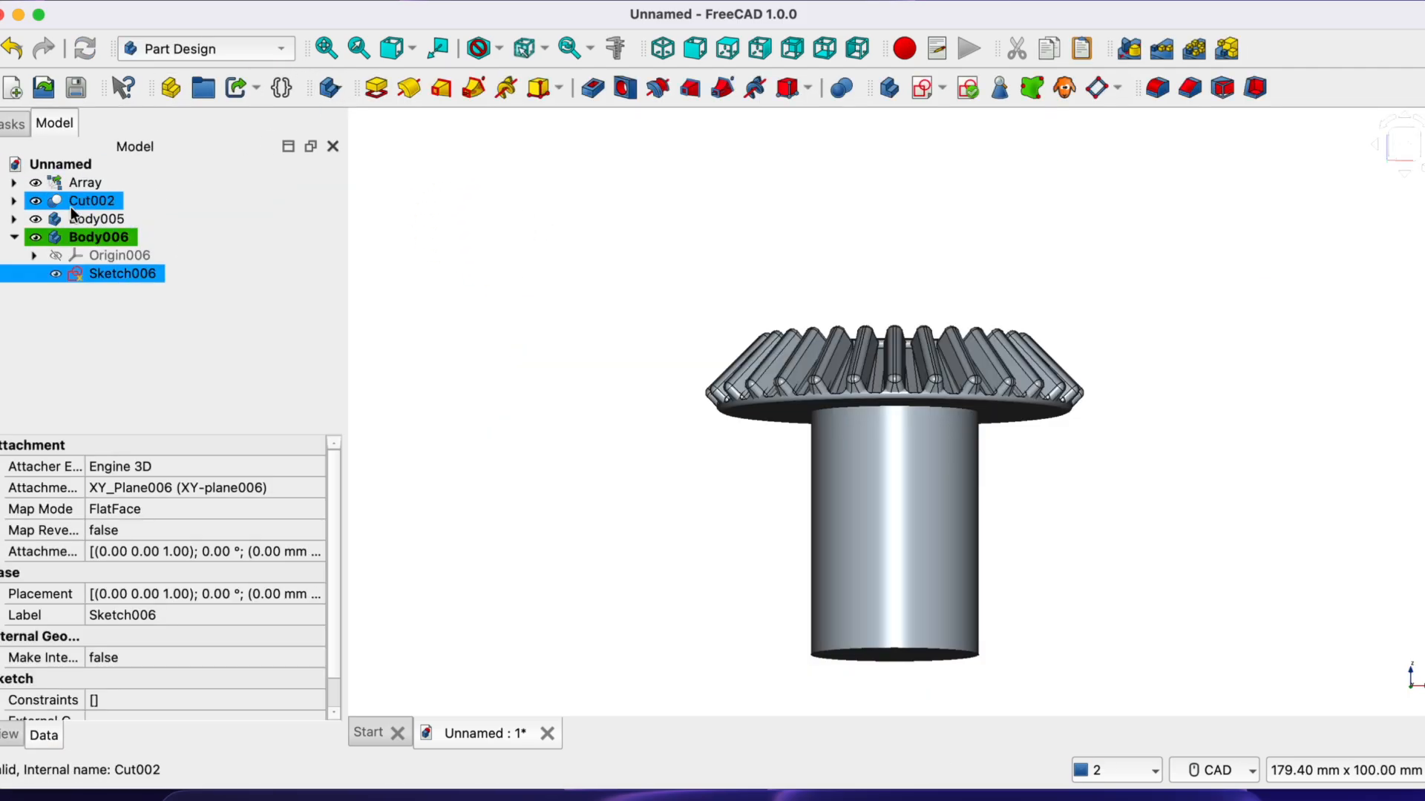
Pad the circle 11 mm upward so that it fills the gear's round bore
click(11, 124)
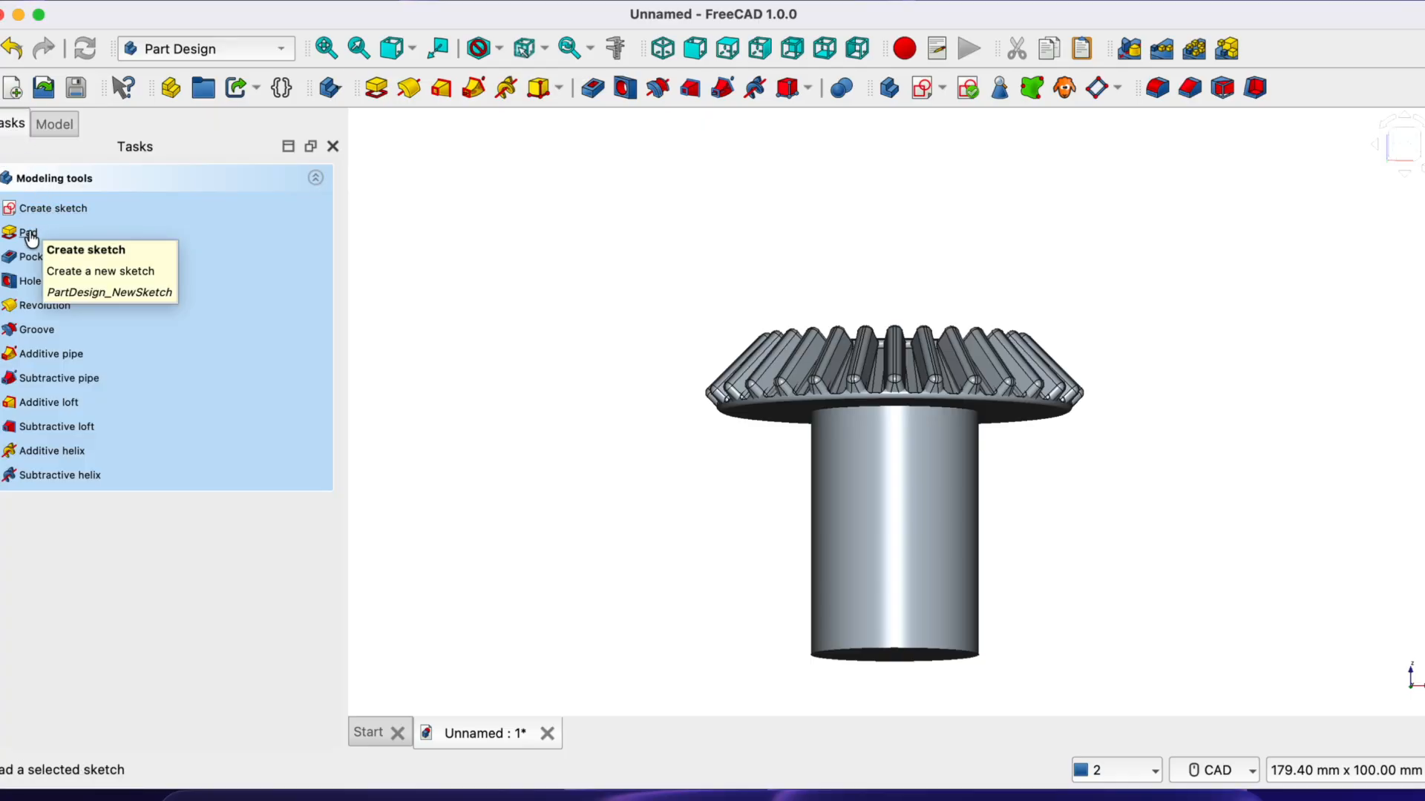
click(30, 234)
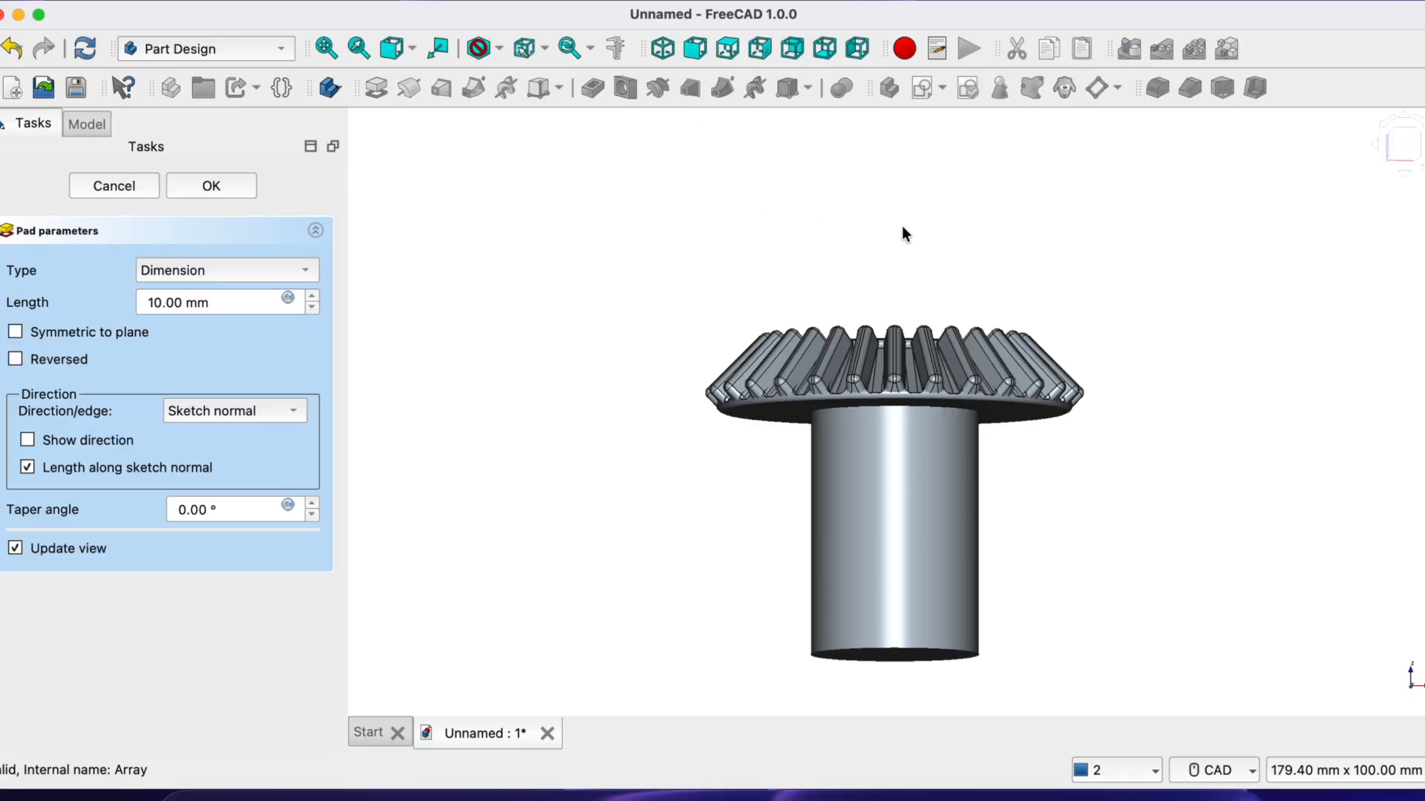
click(312, 296)
click(312, 295)
click(1400, 143)
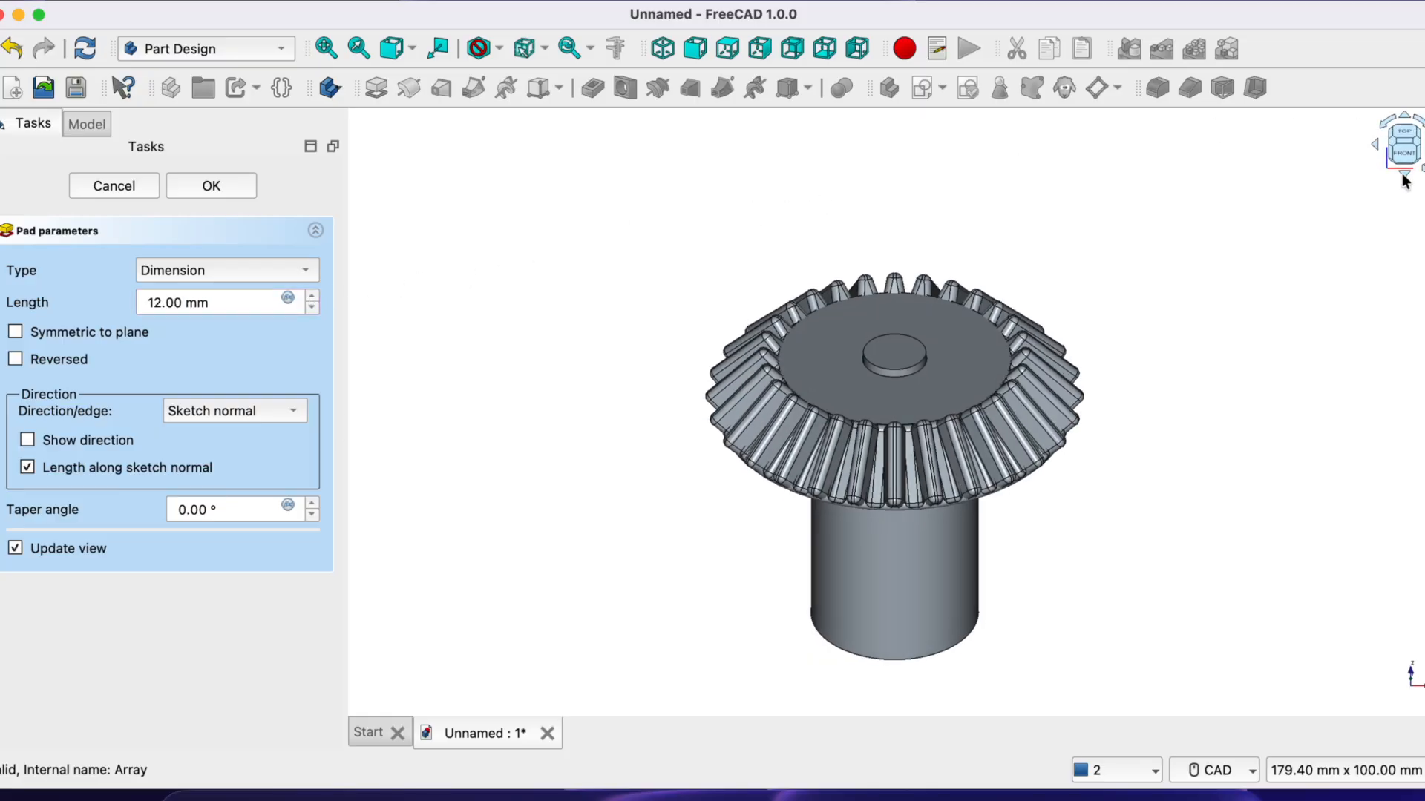
click(311, 307)
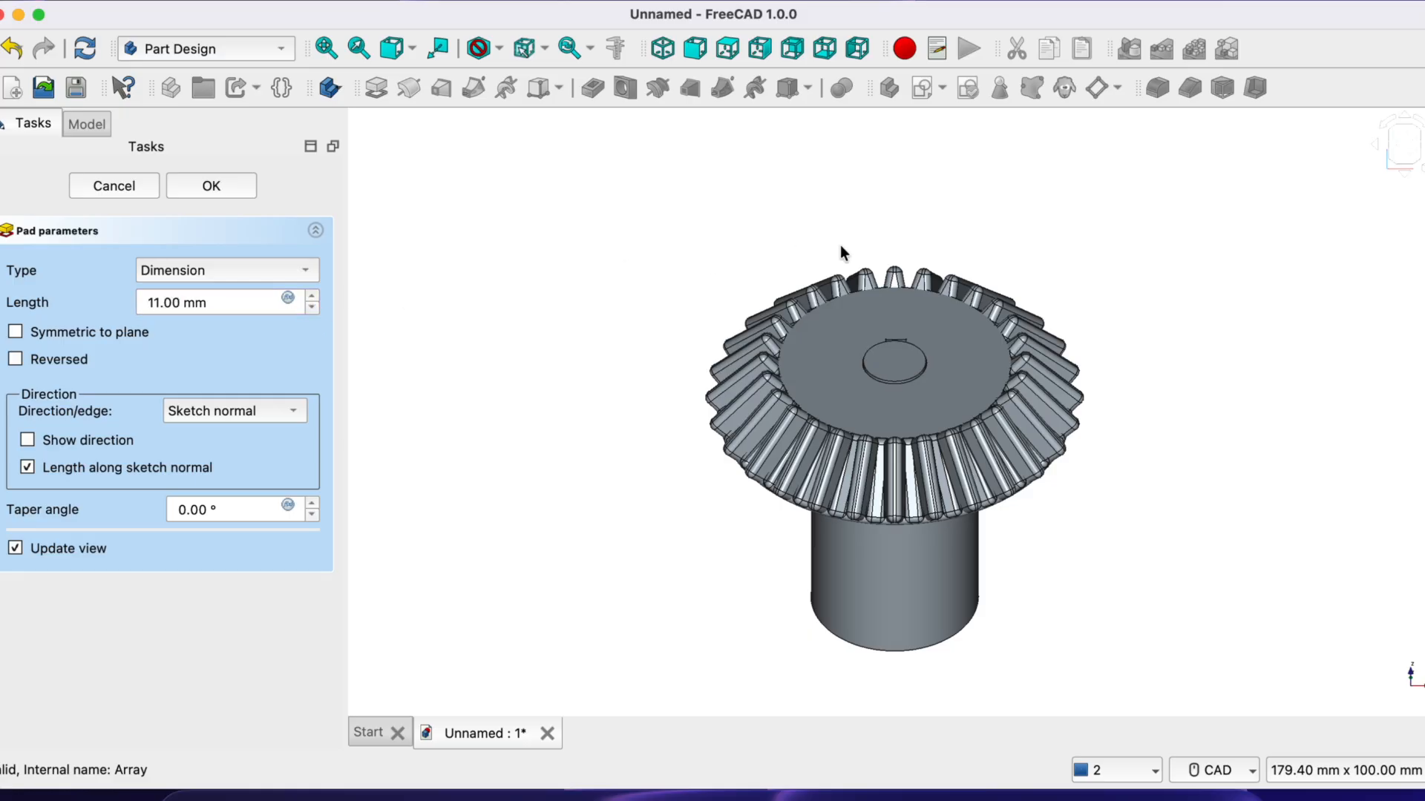
click(1405, 176)
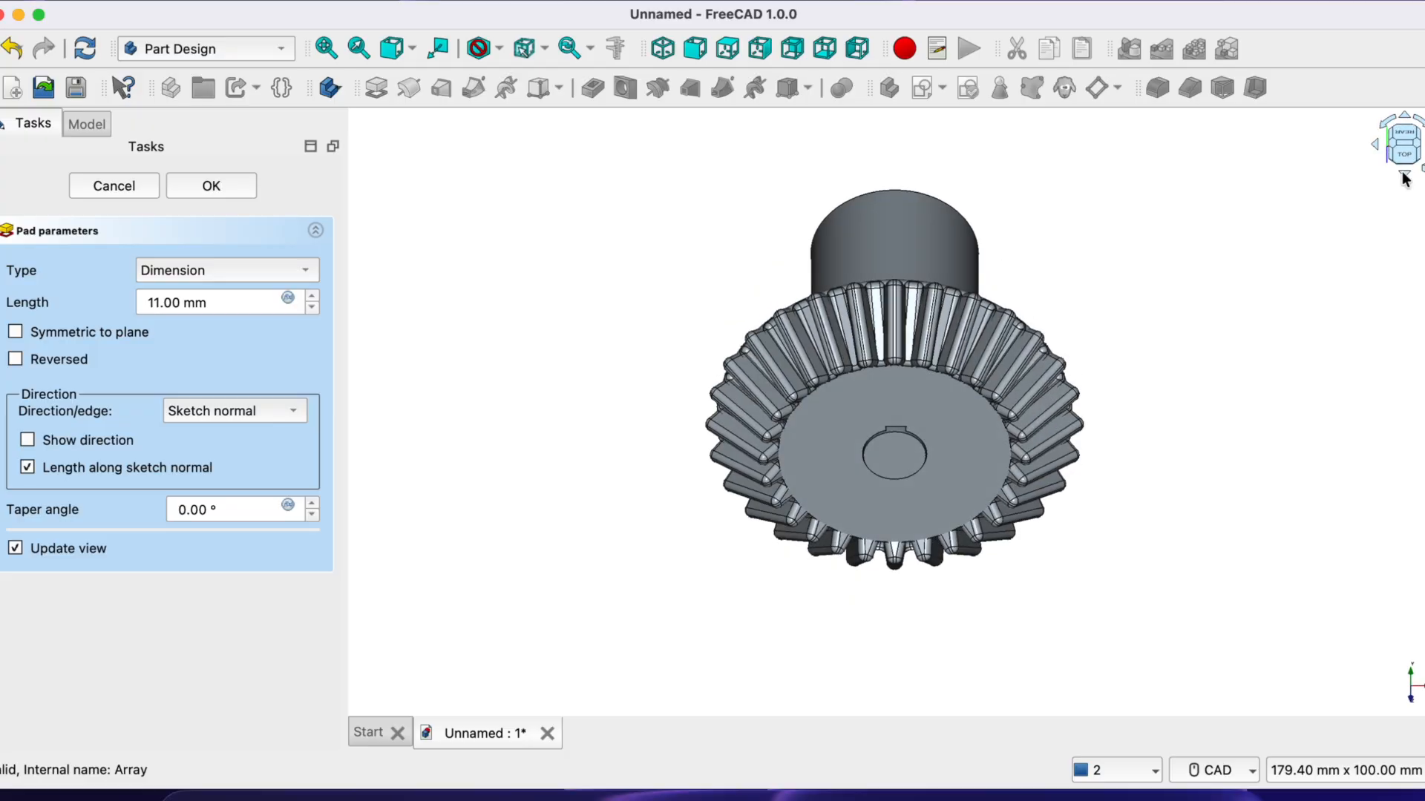
click(1404, 176)
click(1405, 176)
click(1405, 176)
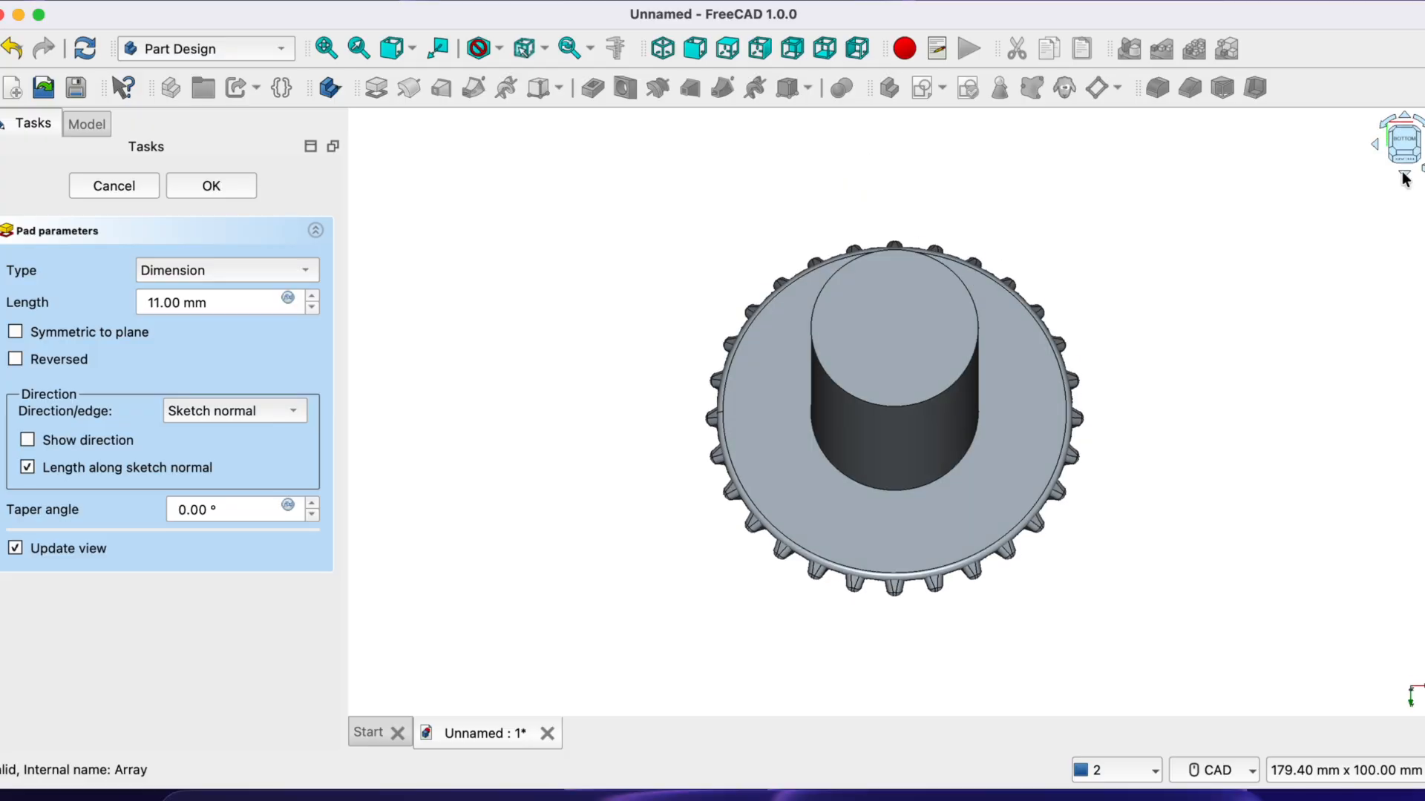
click(1405, 176)
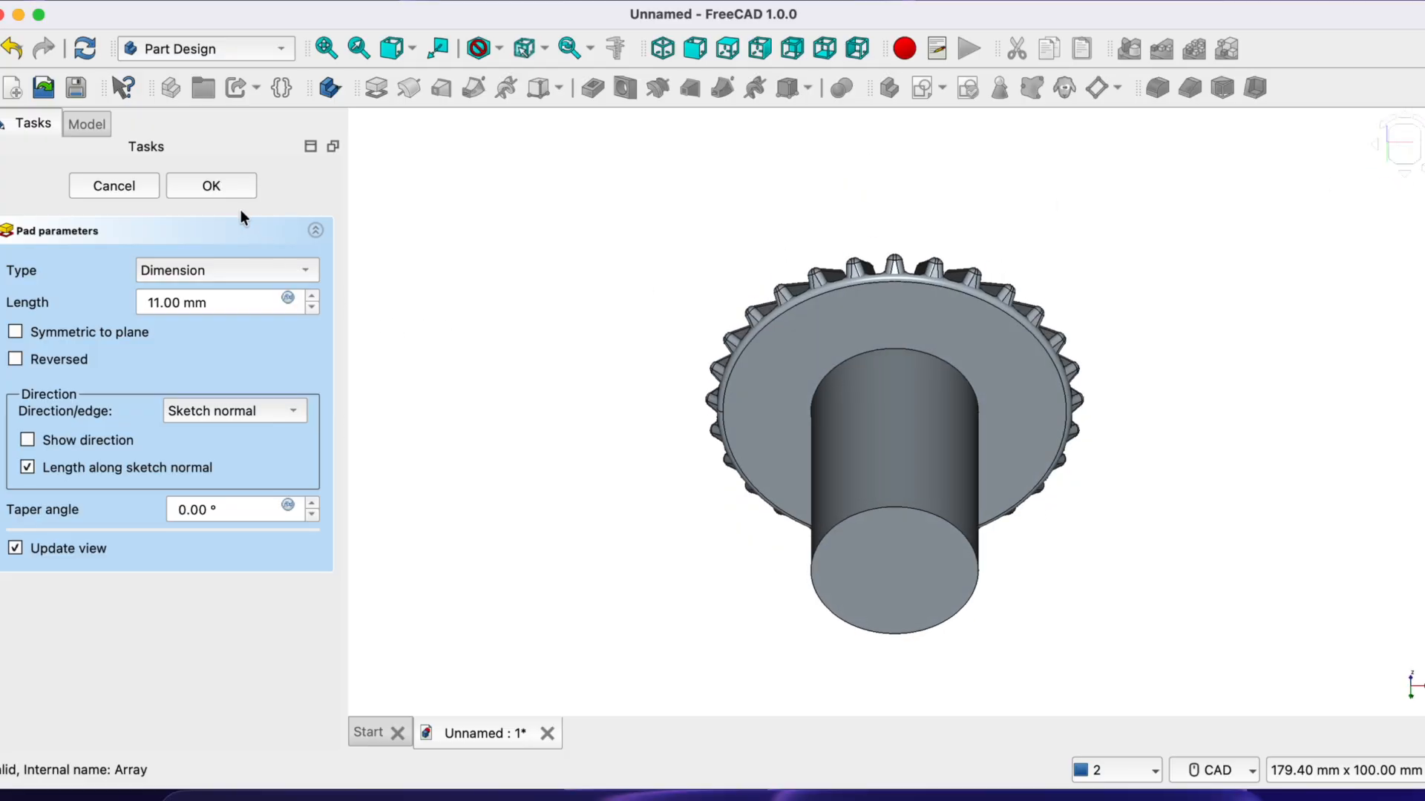
click(221, 186)
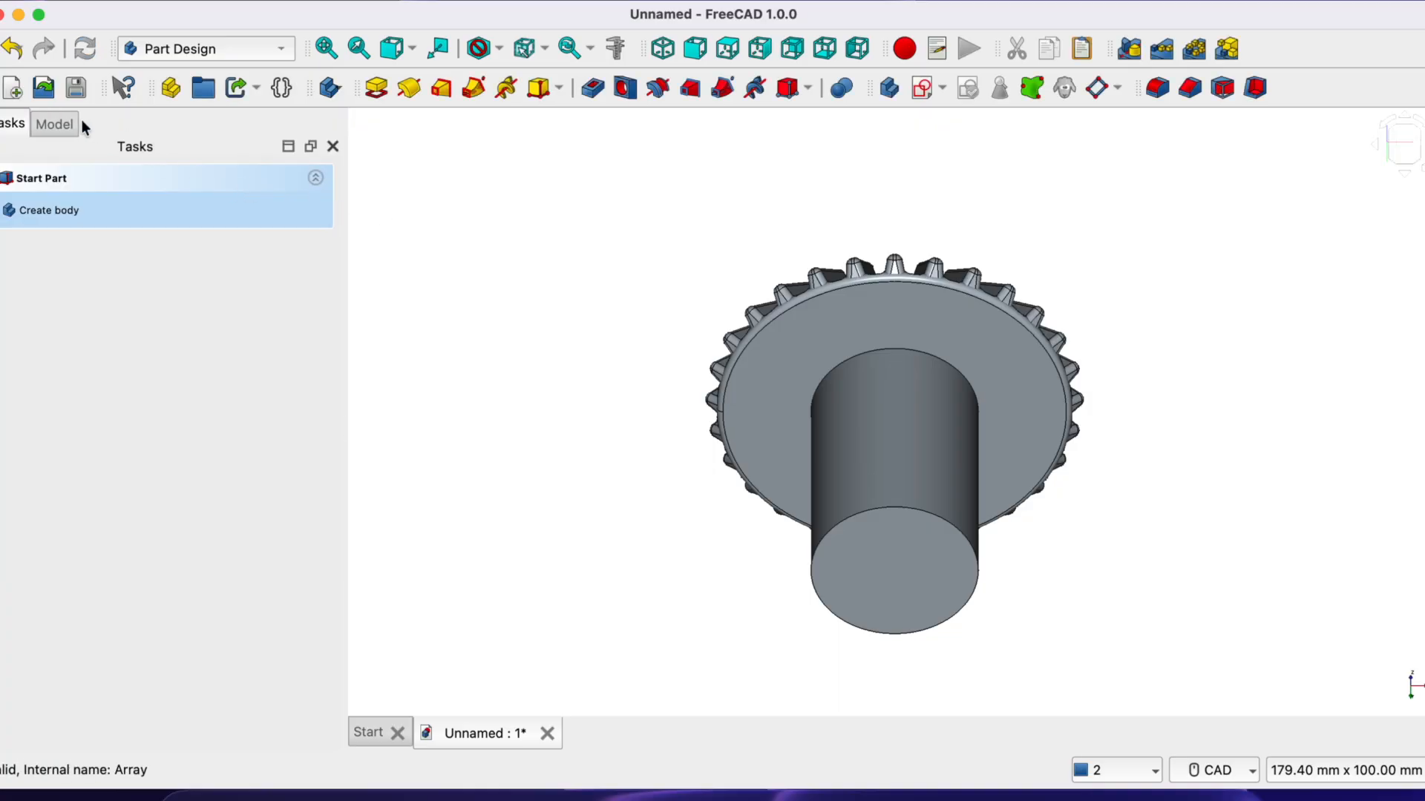
Fuse the hub body and the bore plug body, Body005 and Body006, with a Boolean union in the Part workbench
click(54, 124)
click(118, 219)
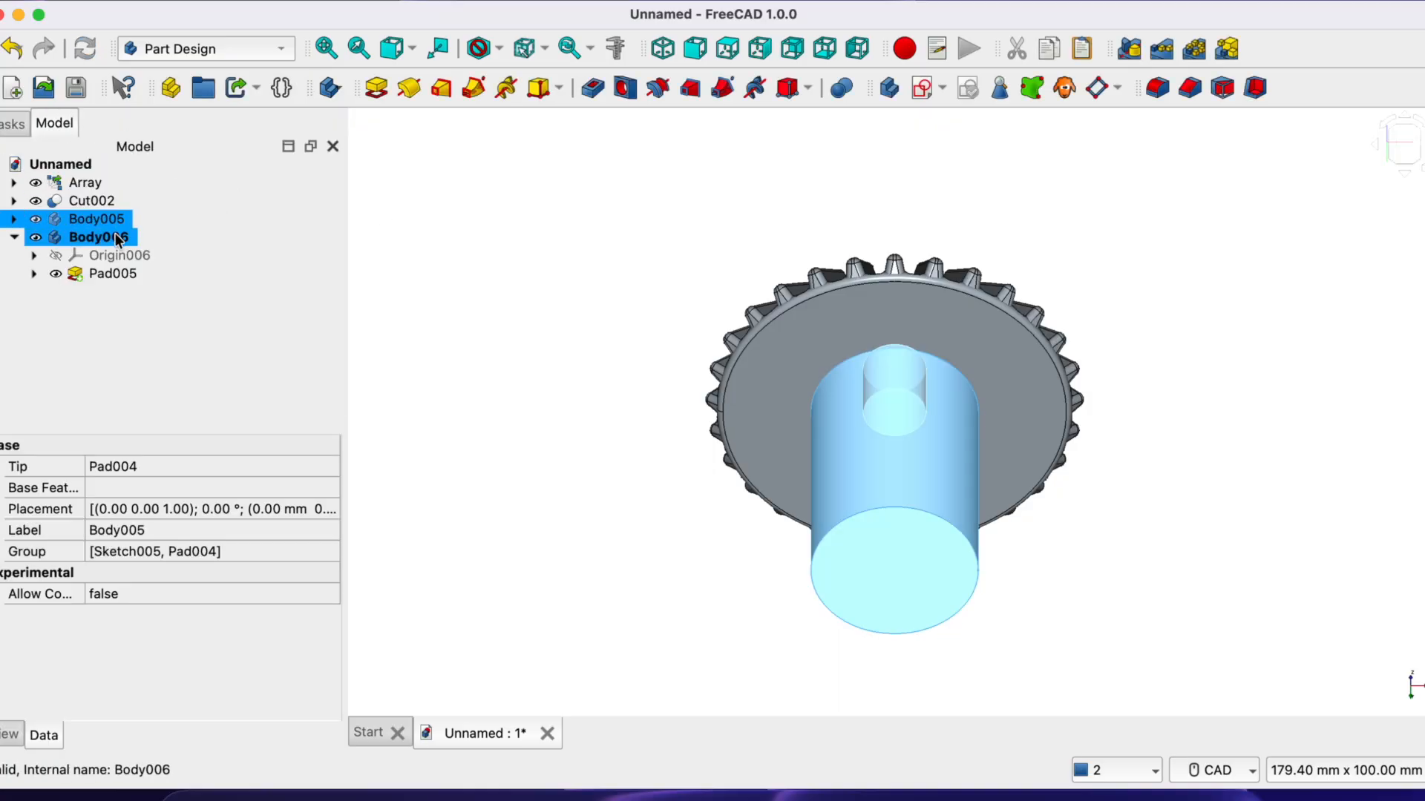
ctrl+click(118, 237)
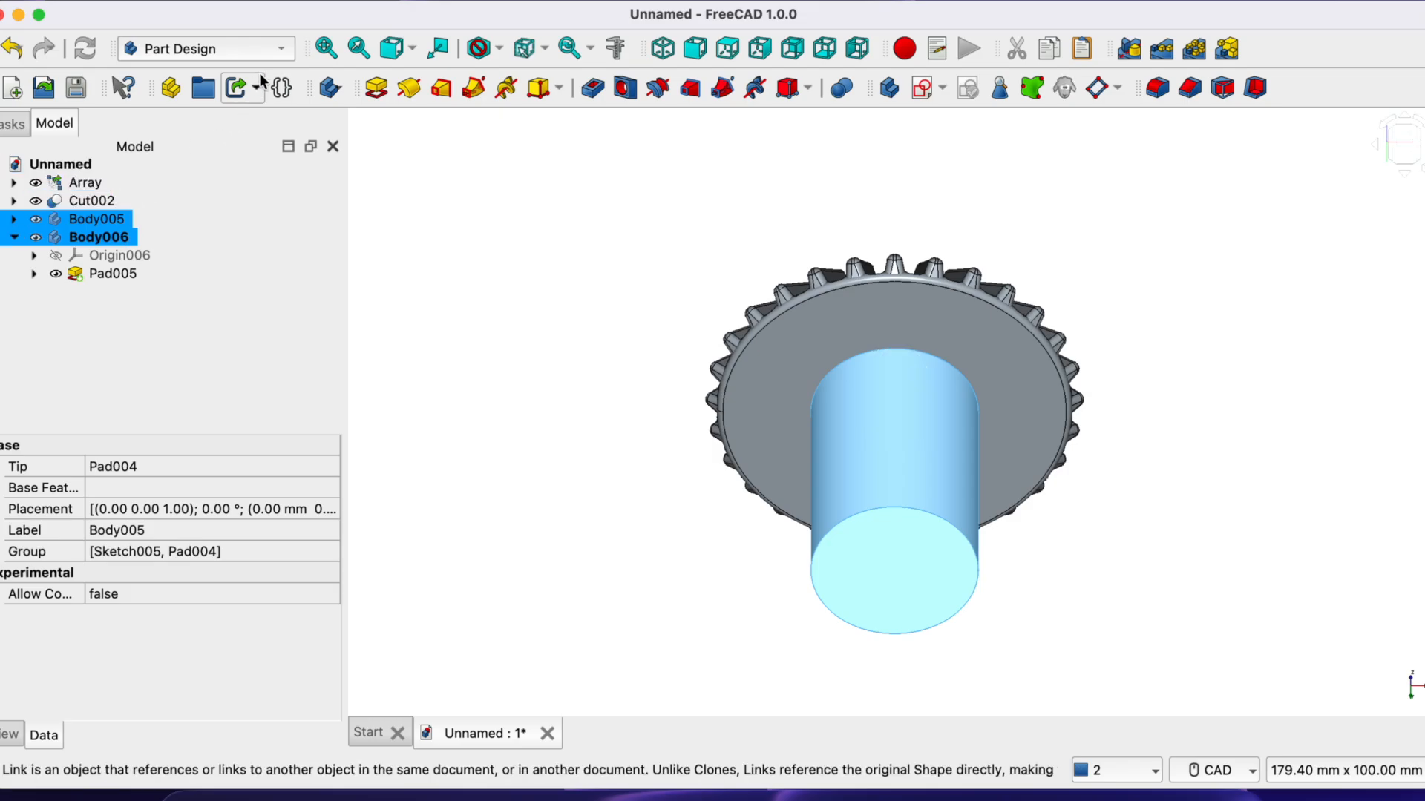
click(281, 52)
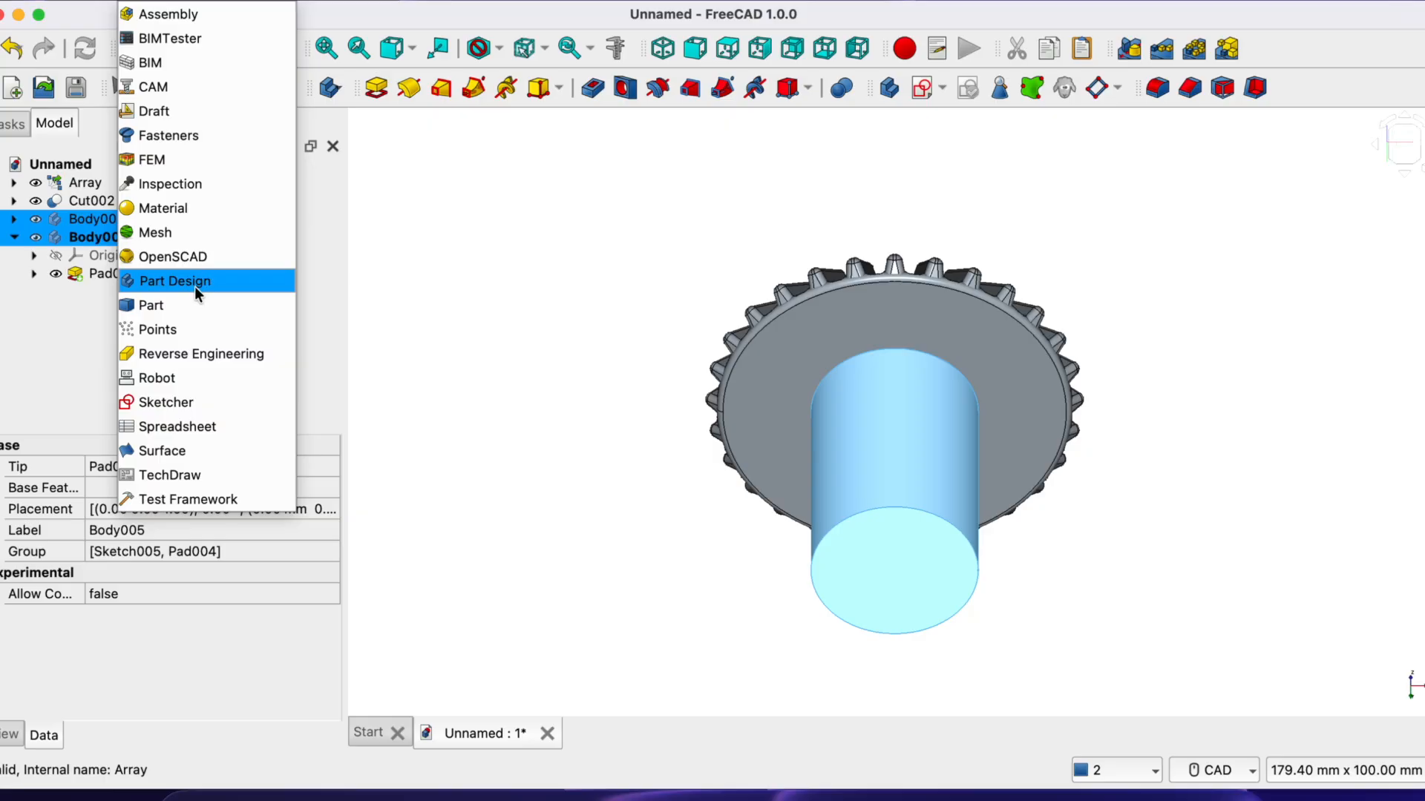
click(184, 306)
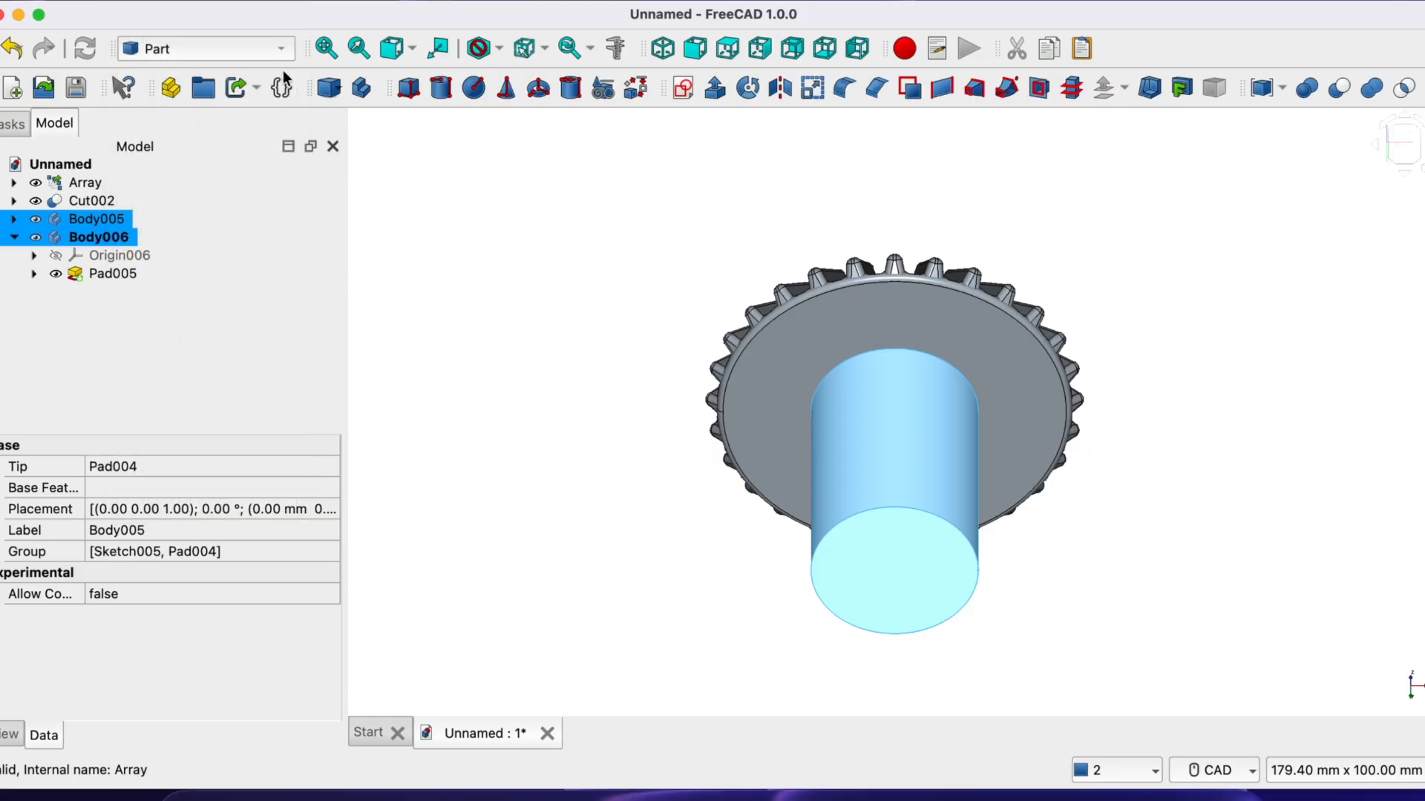
click(377, 2)
mouse_move(593, 429)
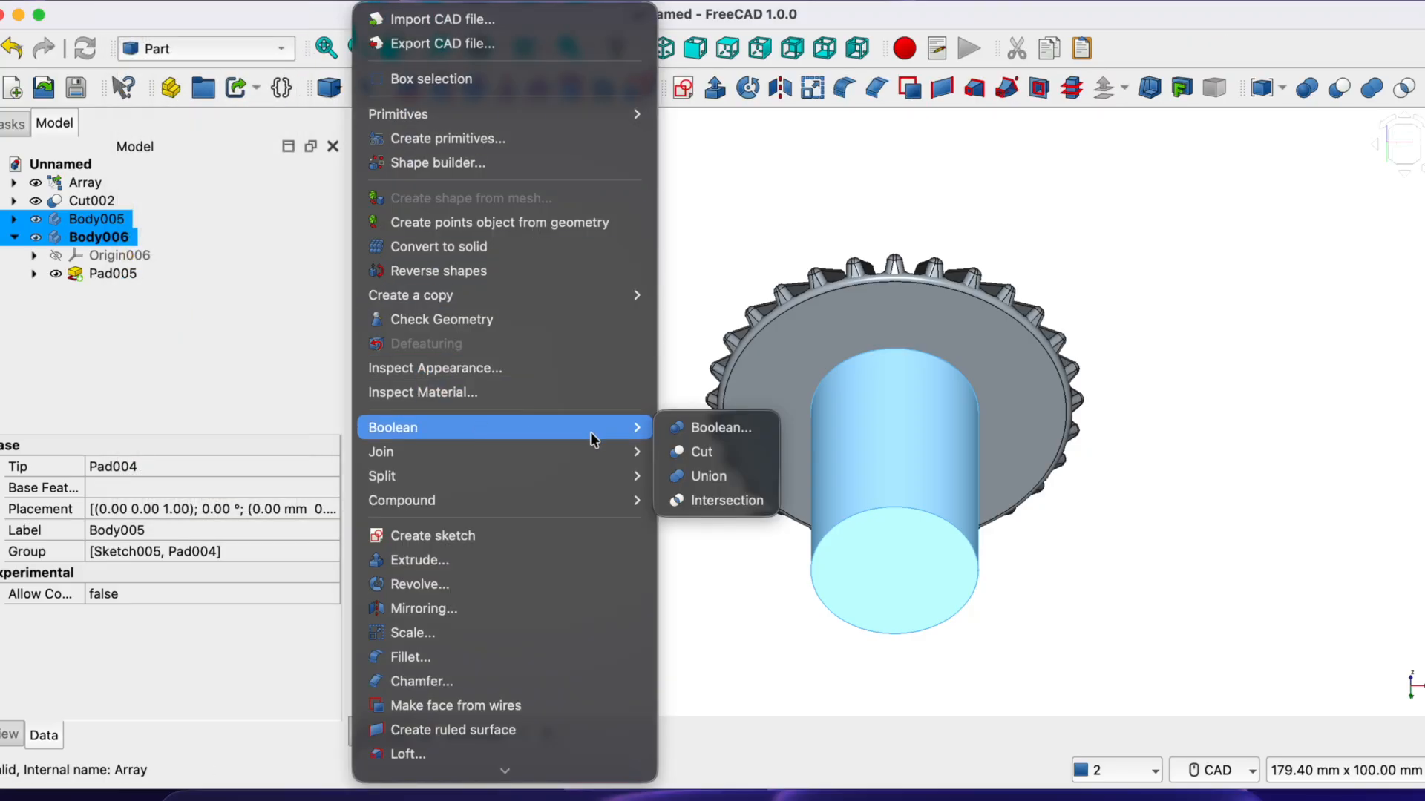
click(709, 428)
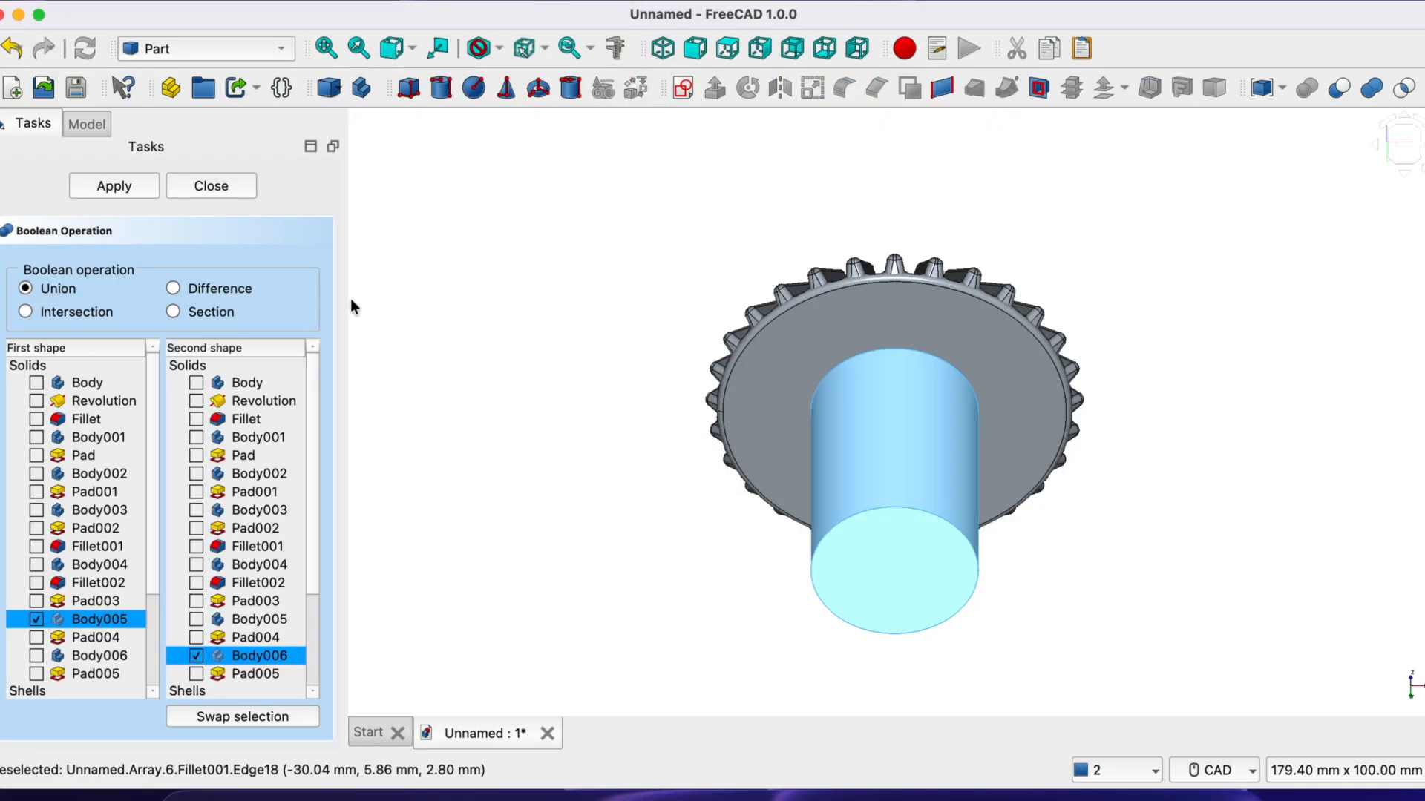
click(106, 188)
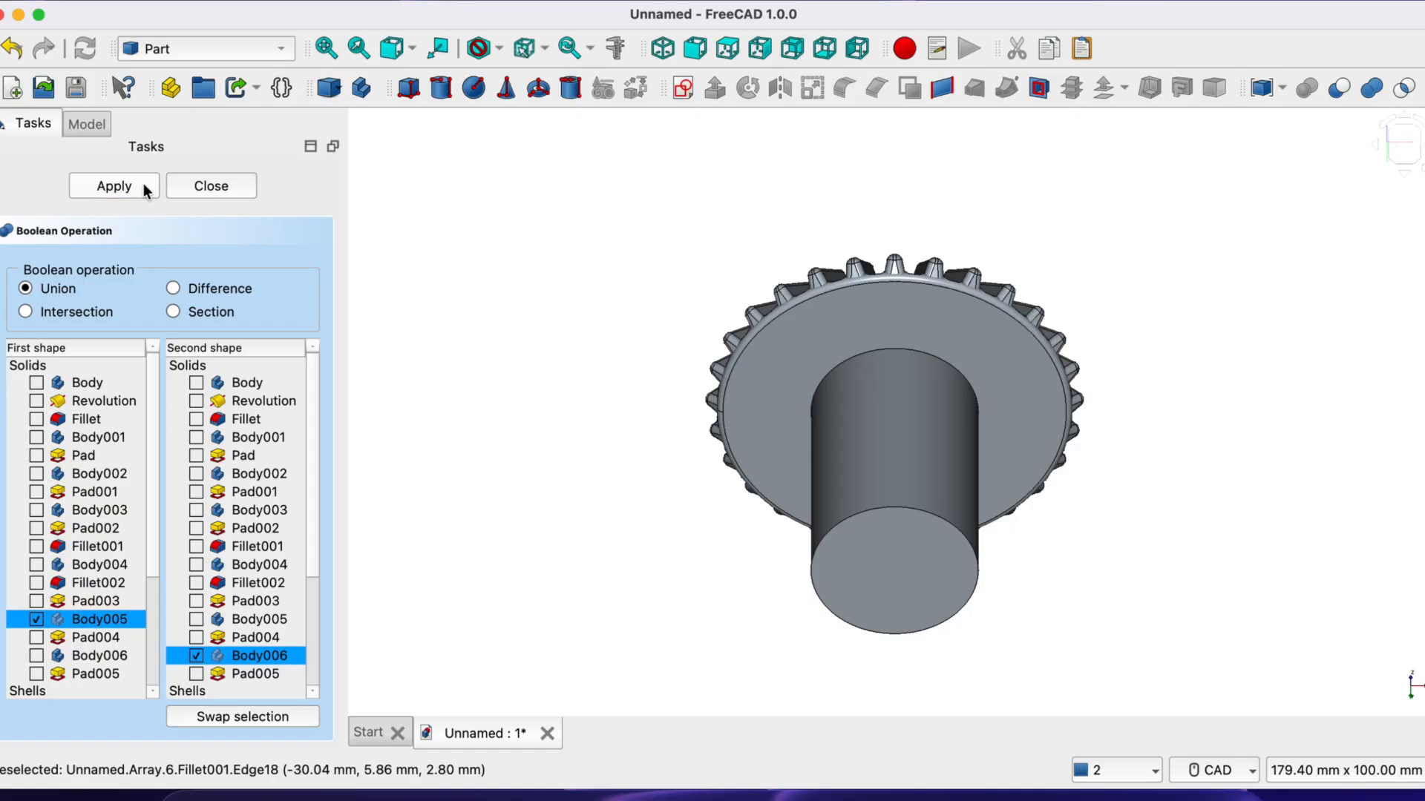
click(206, 189)
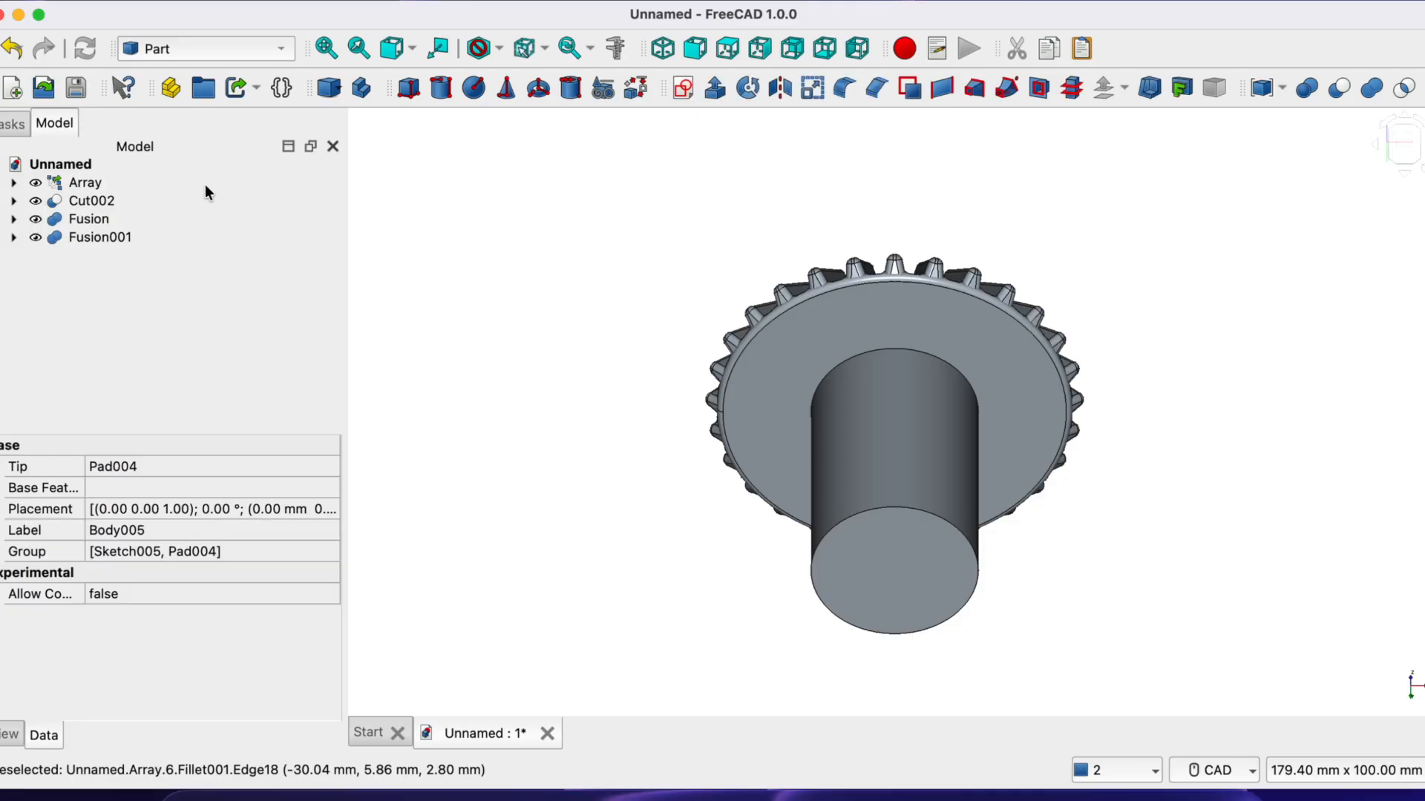
Delete the duplicate union Fusion001 and return to the Part Design workbench
click(87, 235)
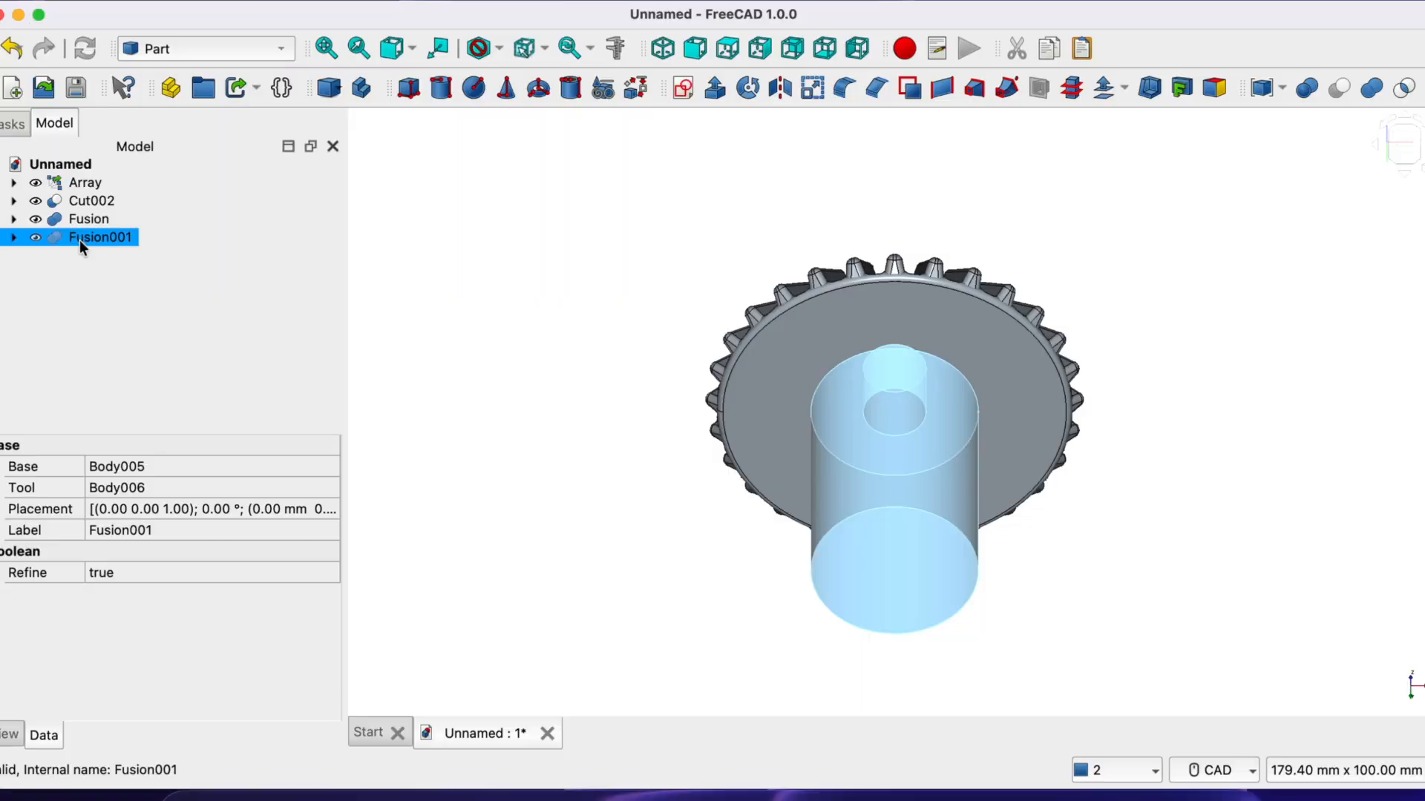
key(Delete)
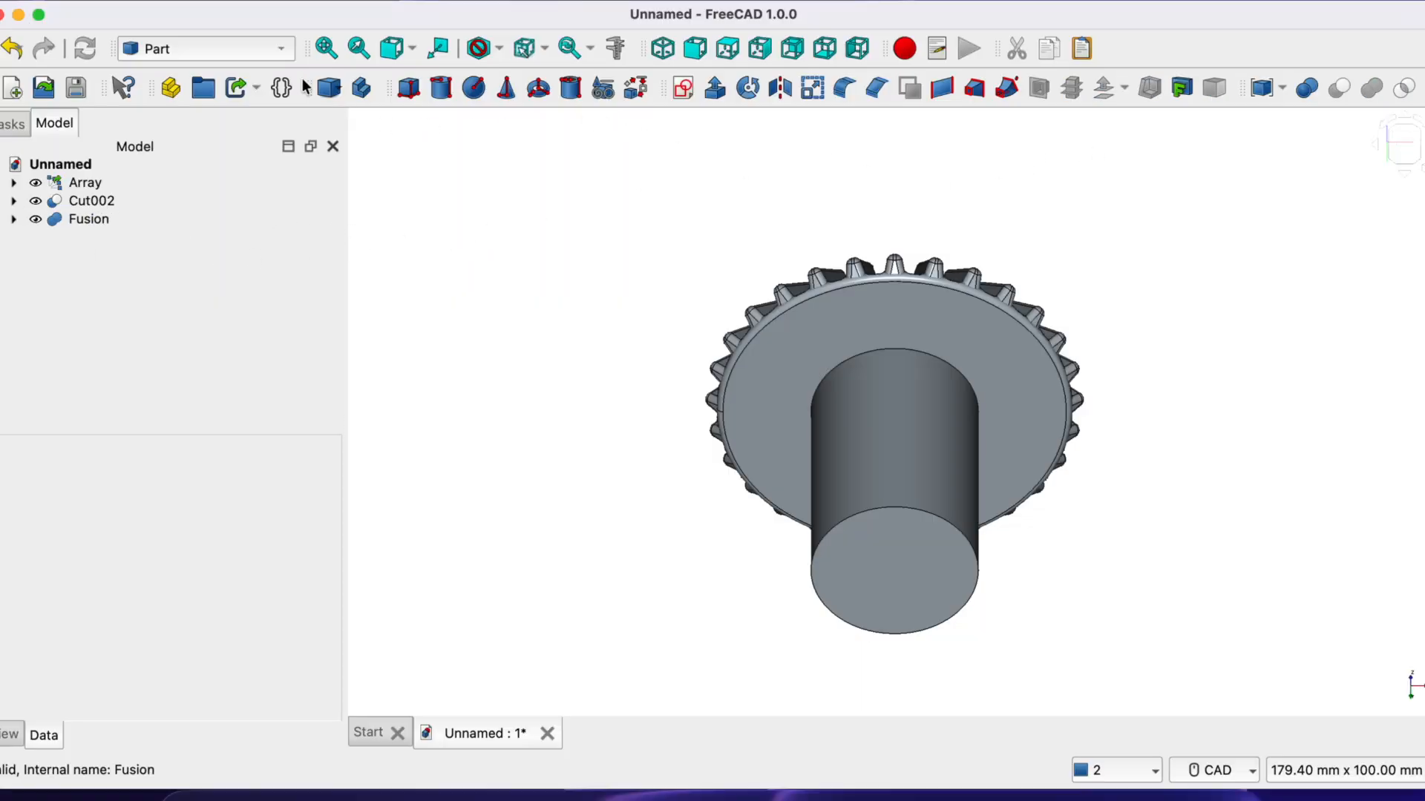
click(279, 48)
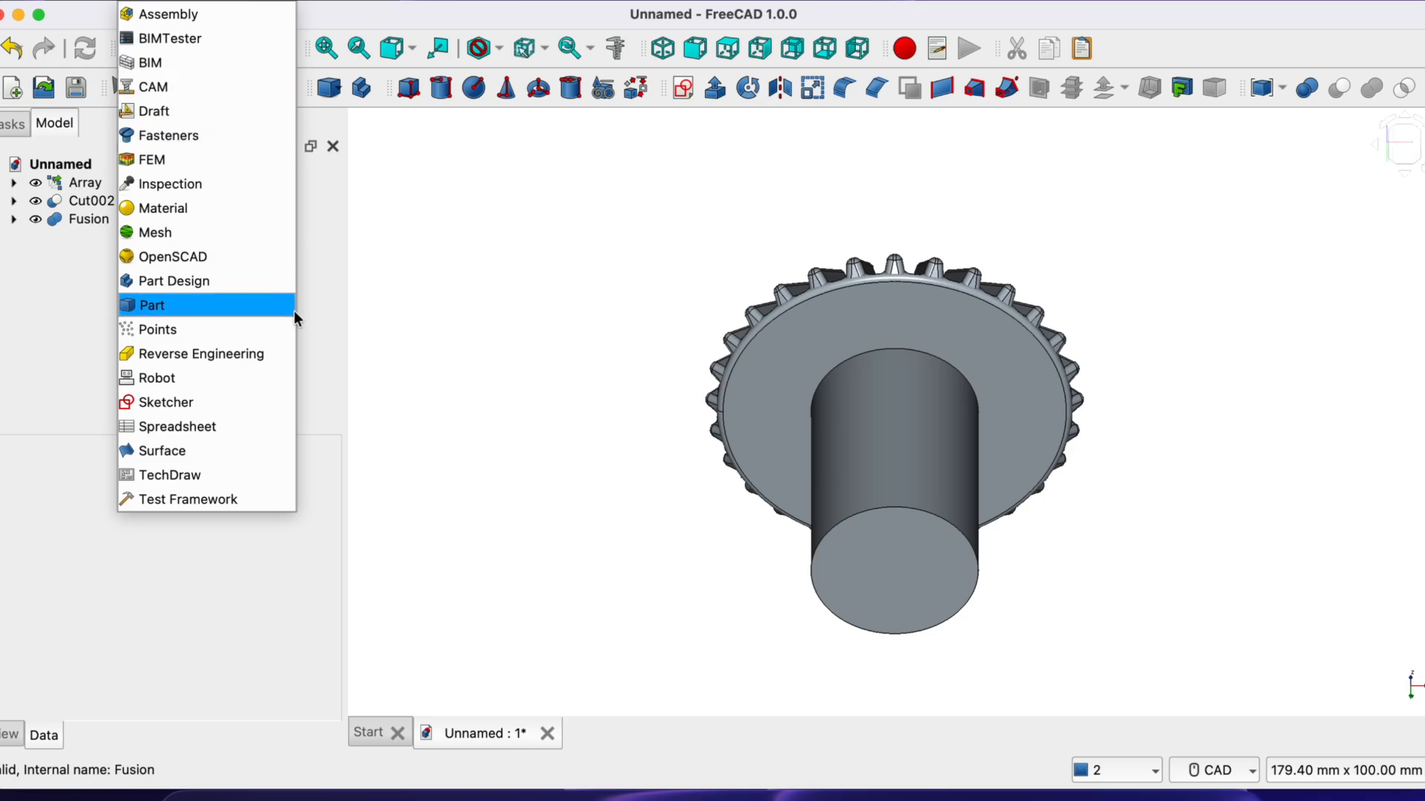
click(218, 281)
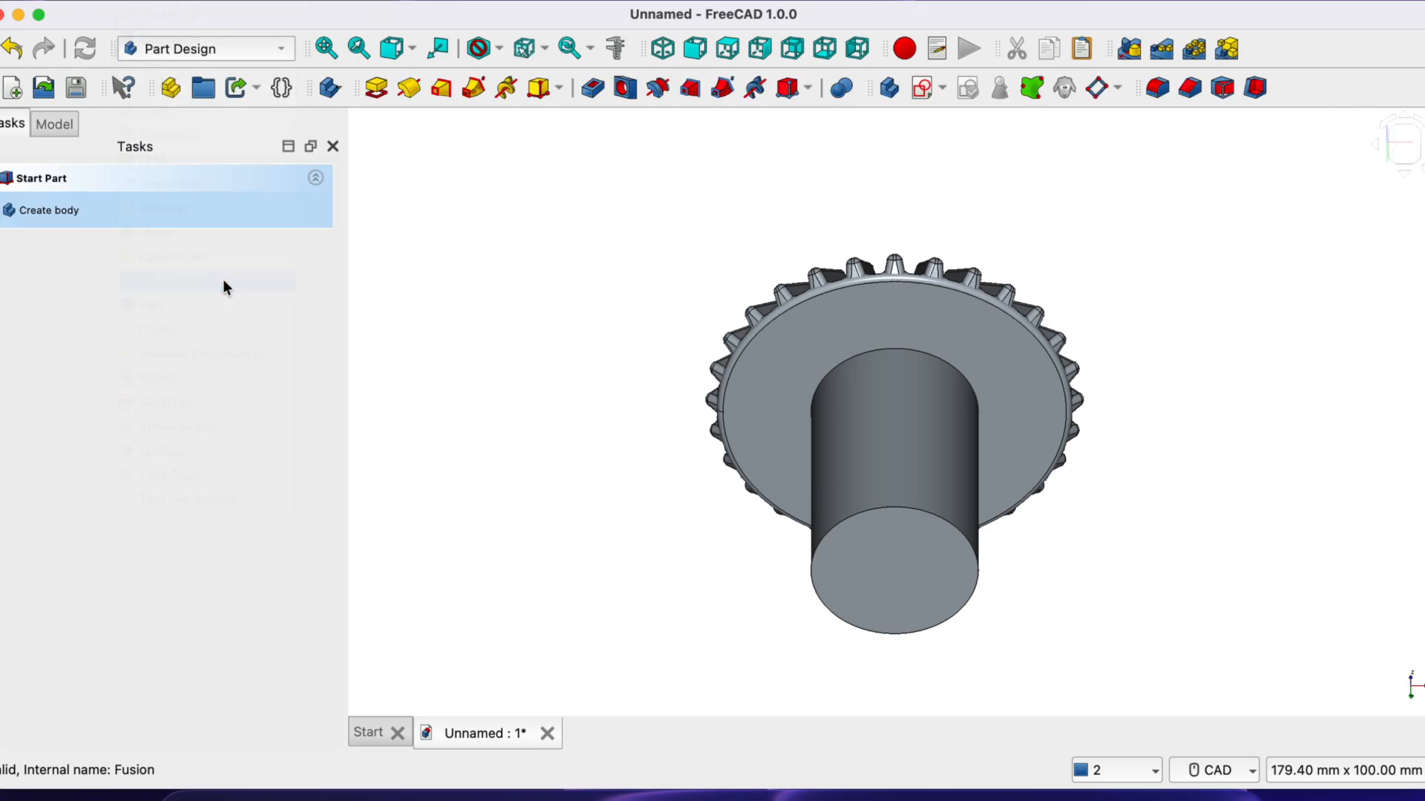
Examine the gear with its fused hub from tilted, front and side views, and highlight the fused shape inside the gear
click(1405, 173)
click(1406, 175)
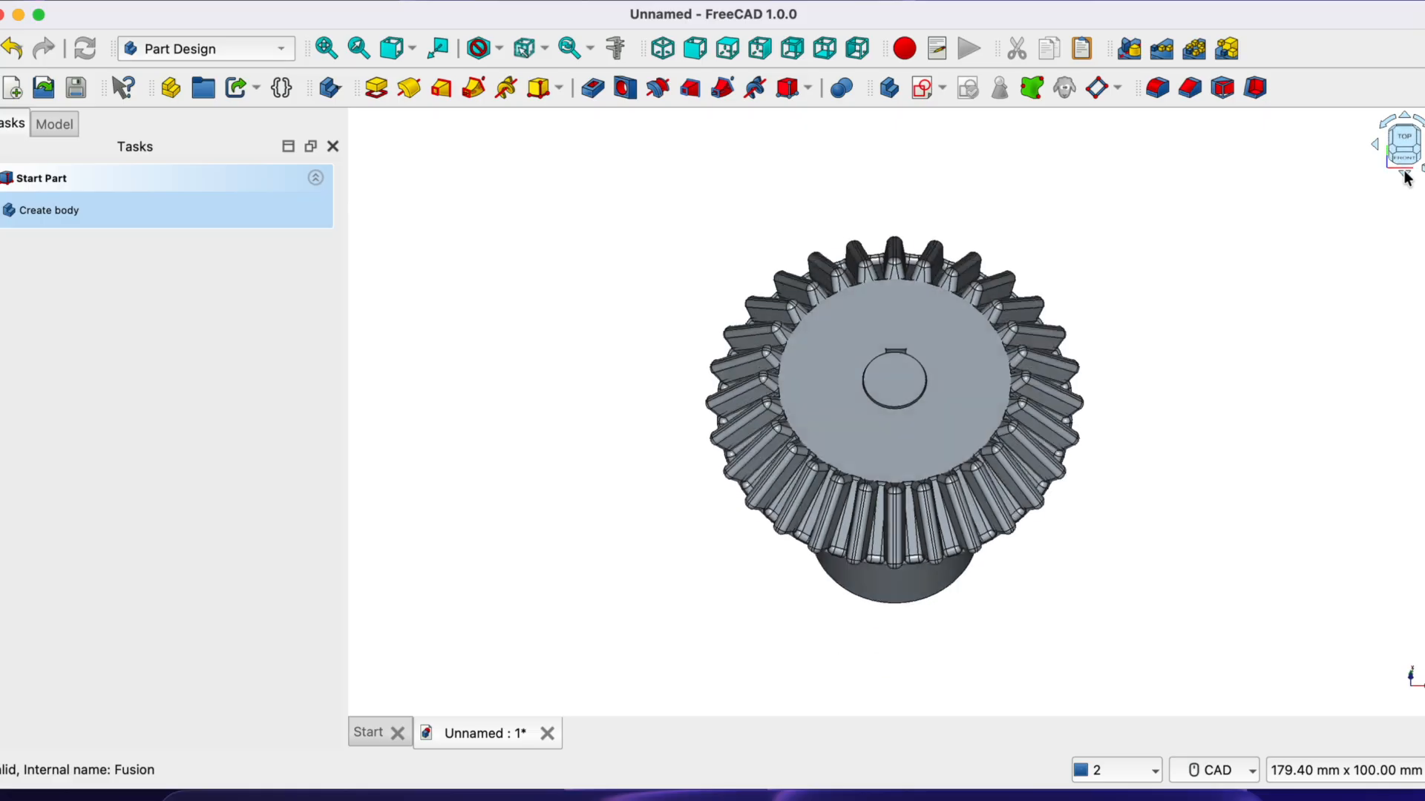
click(1405, 174)
click(1404, 173)
click(1405, 174)
click(1405, 173)
click(1405, 173)
click(1405, 174)
click(1405, 173)
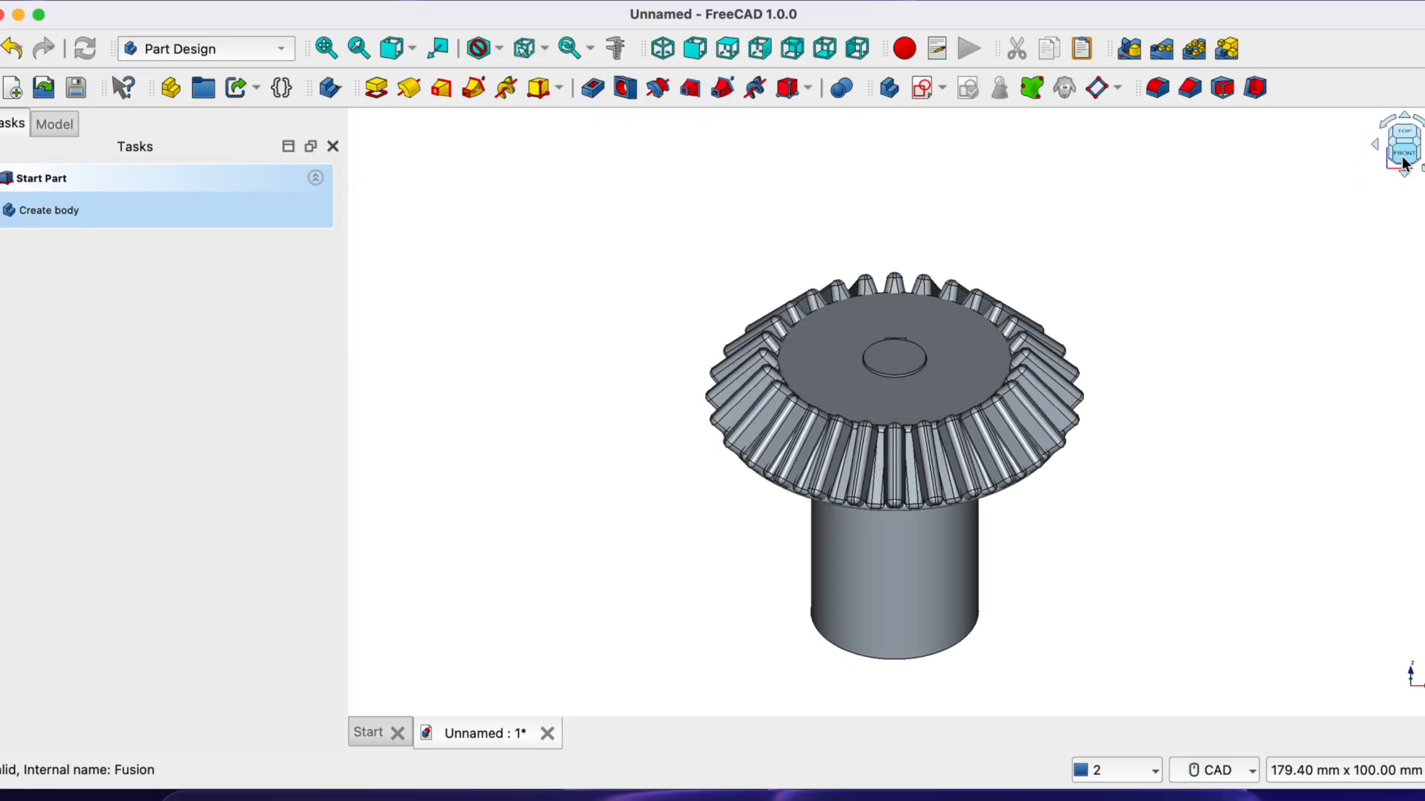
click(1404, 163)
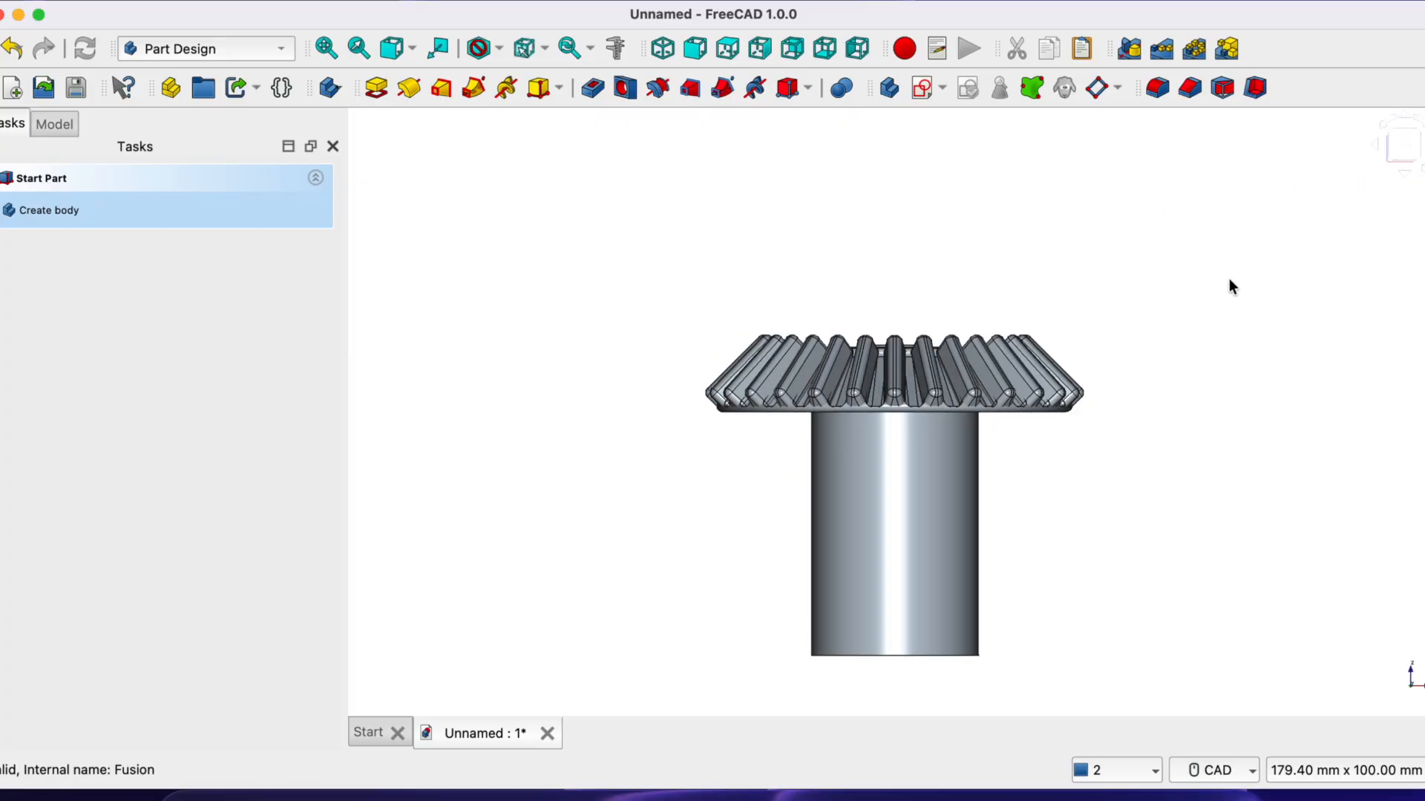
click(1424, 144)
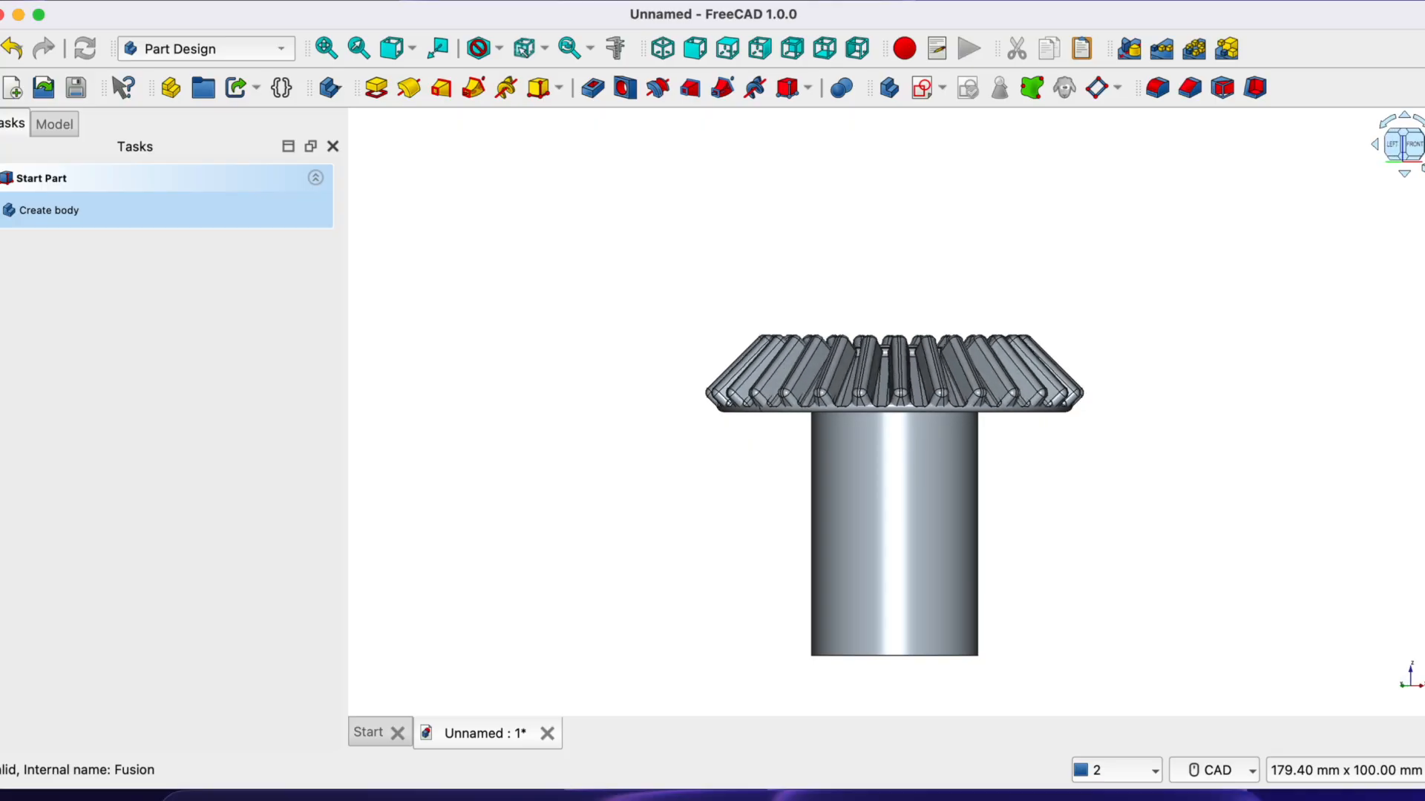
click(1424, 144)
click(1424, 144)
click(1424, 144)
click(1424, 144)
click(1424, 143)
click(1424, 144)
click(1424, 144)
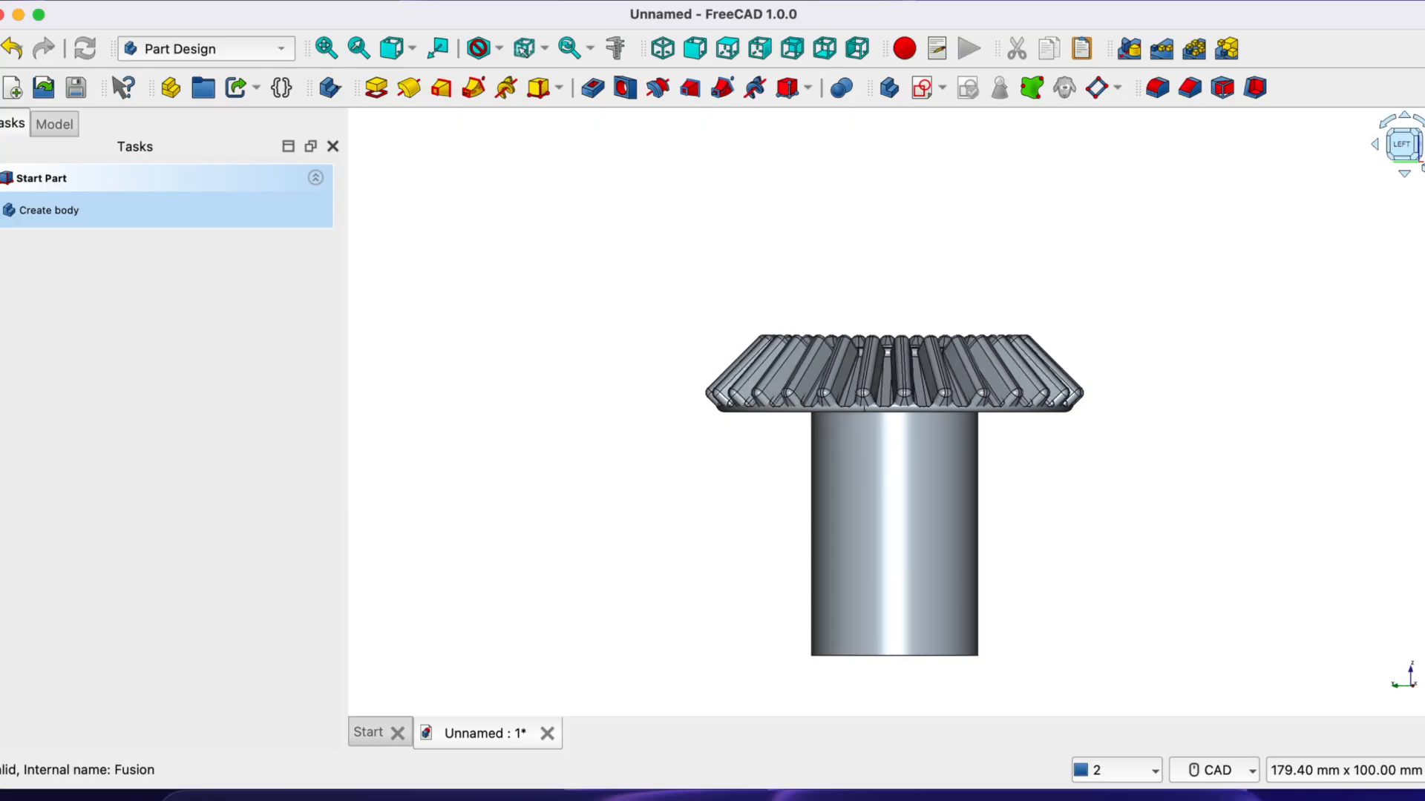
click(62, 126)
click(82, 222)
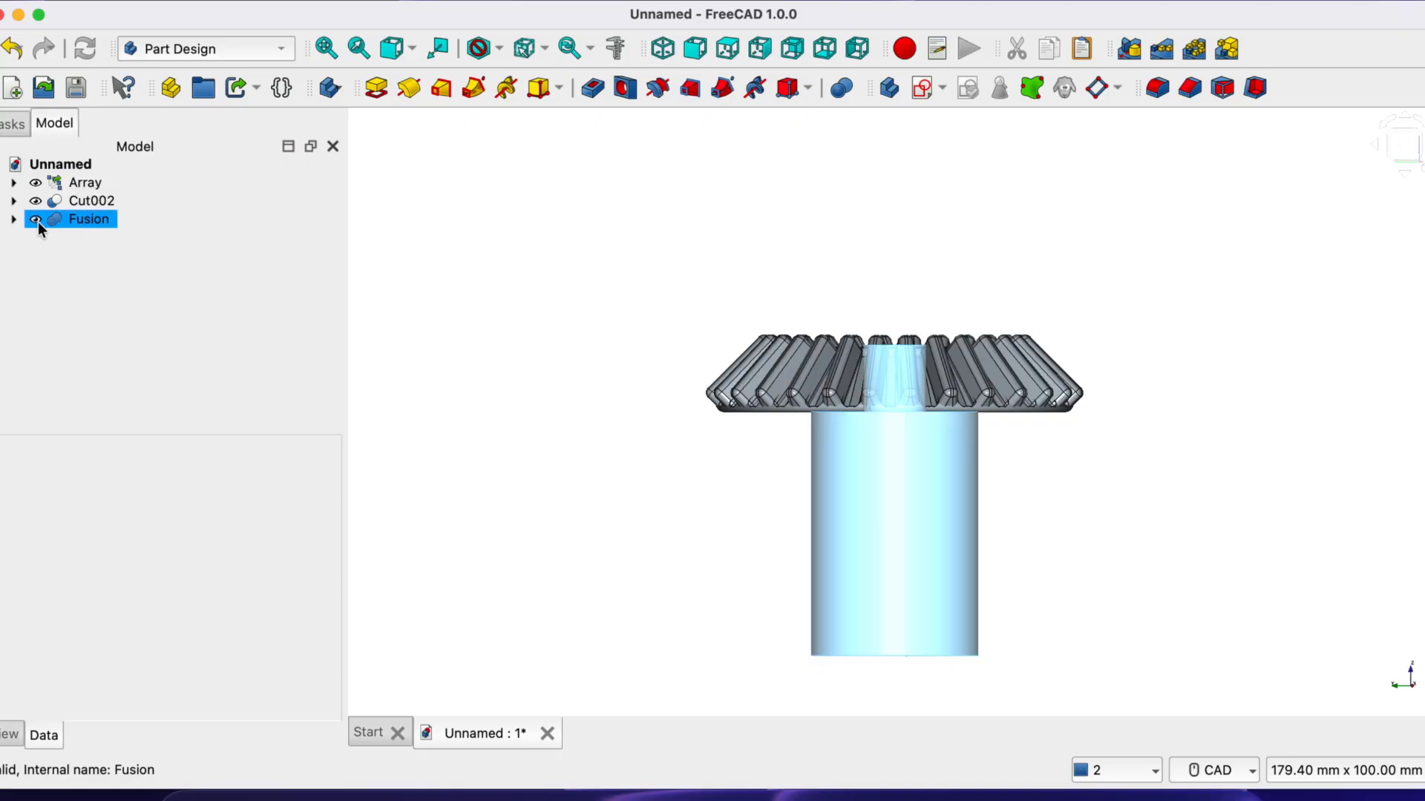
Create a Part container and move Array, Cut002 and Fusion into it
click(124, 215)
click(69, 199)
click(81, 181)
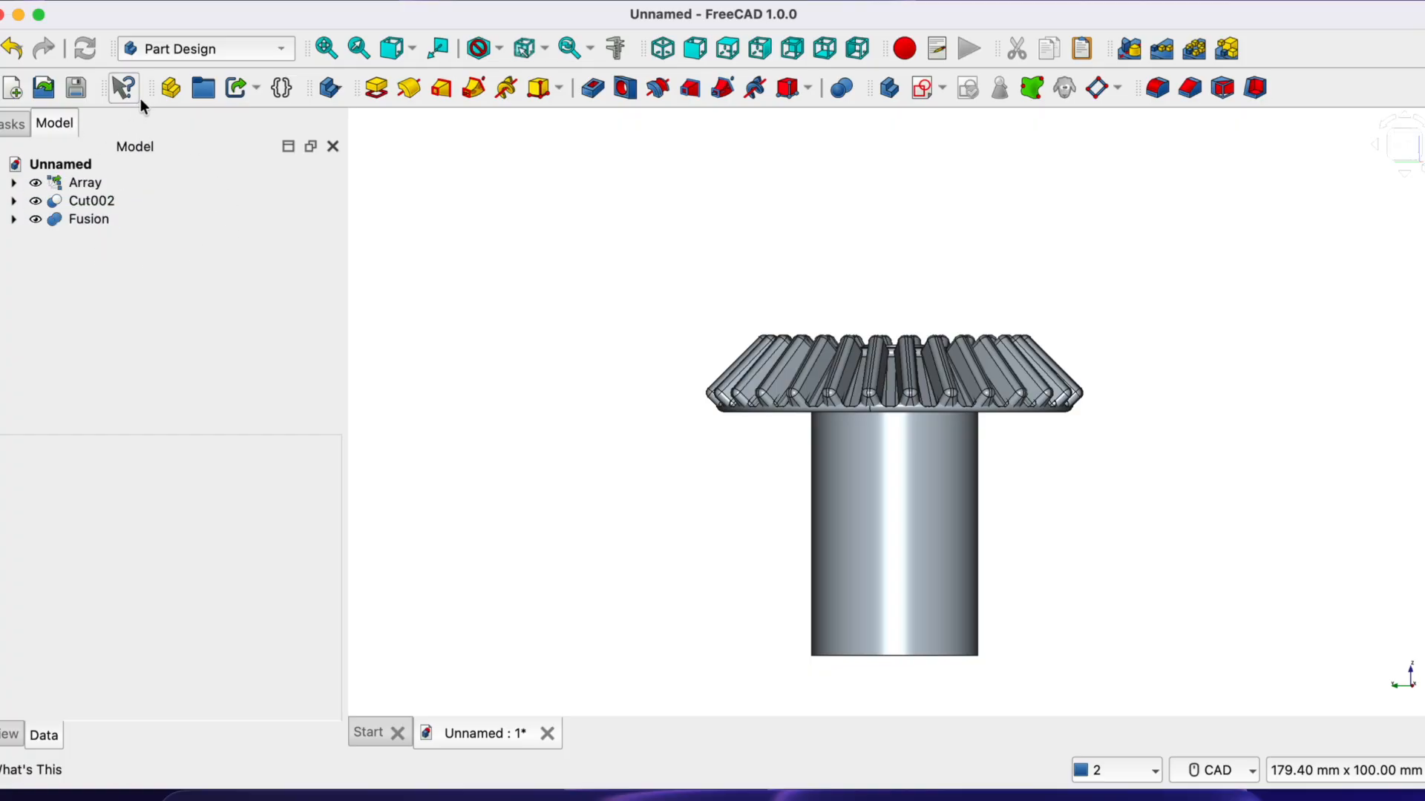
click(171, 89)
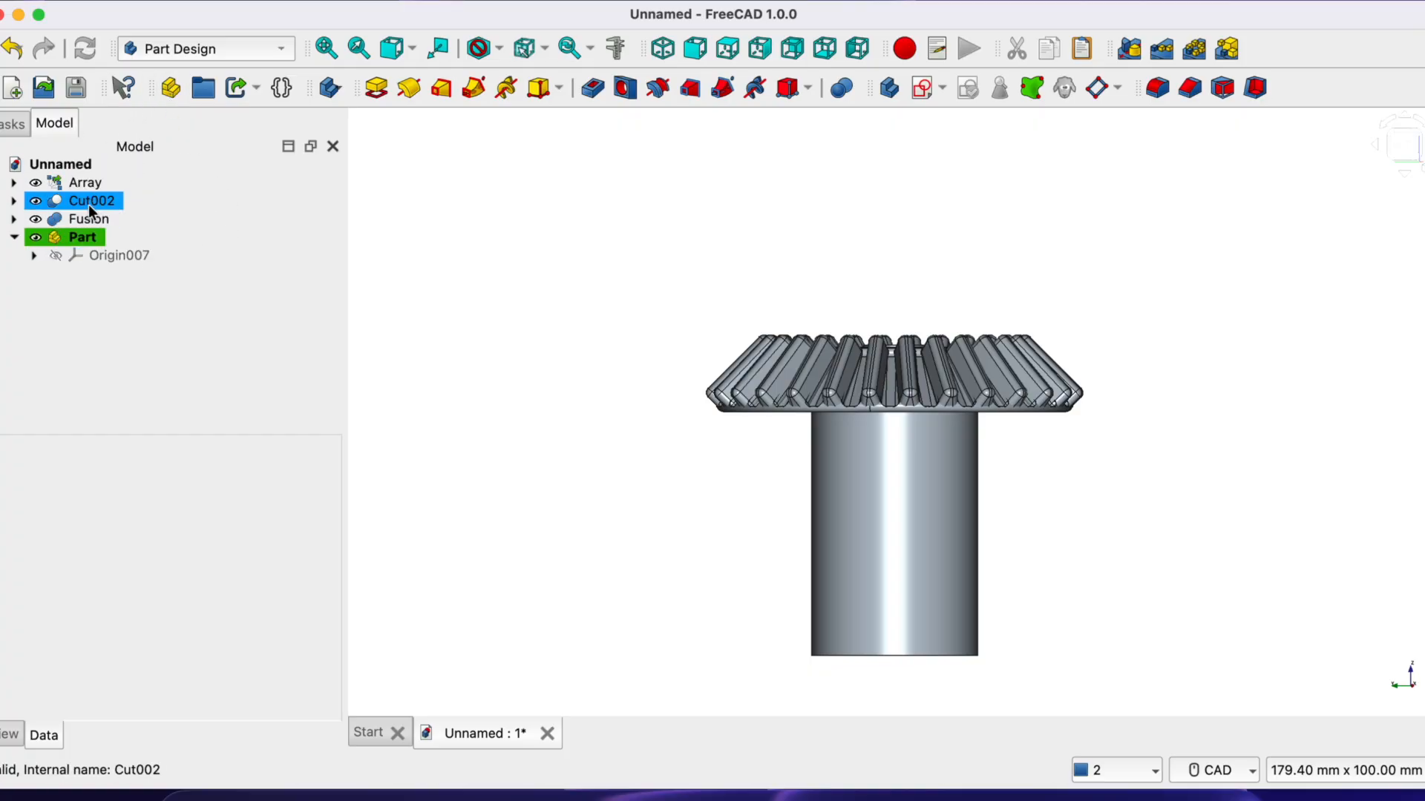
drag(77, 184, 77, 234)
mouse_move(84, 181)
mouse_down()
mouse_move(83, 217)
mouse_move(89, 200)
mouse_up()
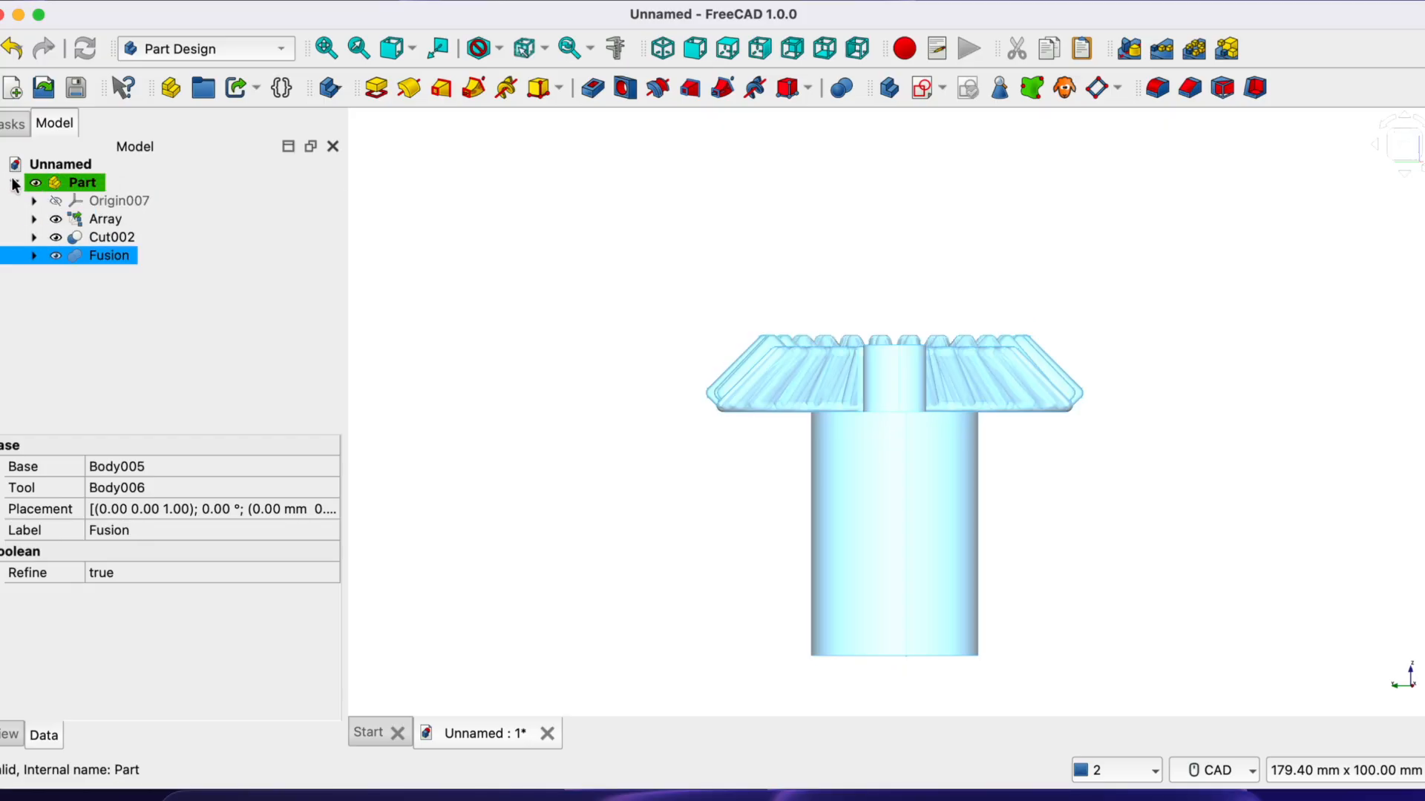
Duplicate the Part container with all of its dependencies
double_click(55, 183)
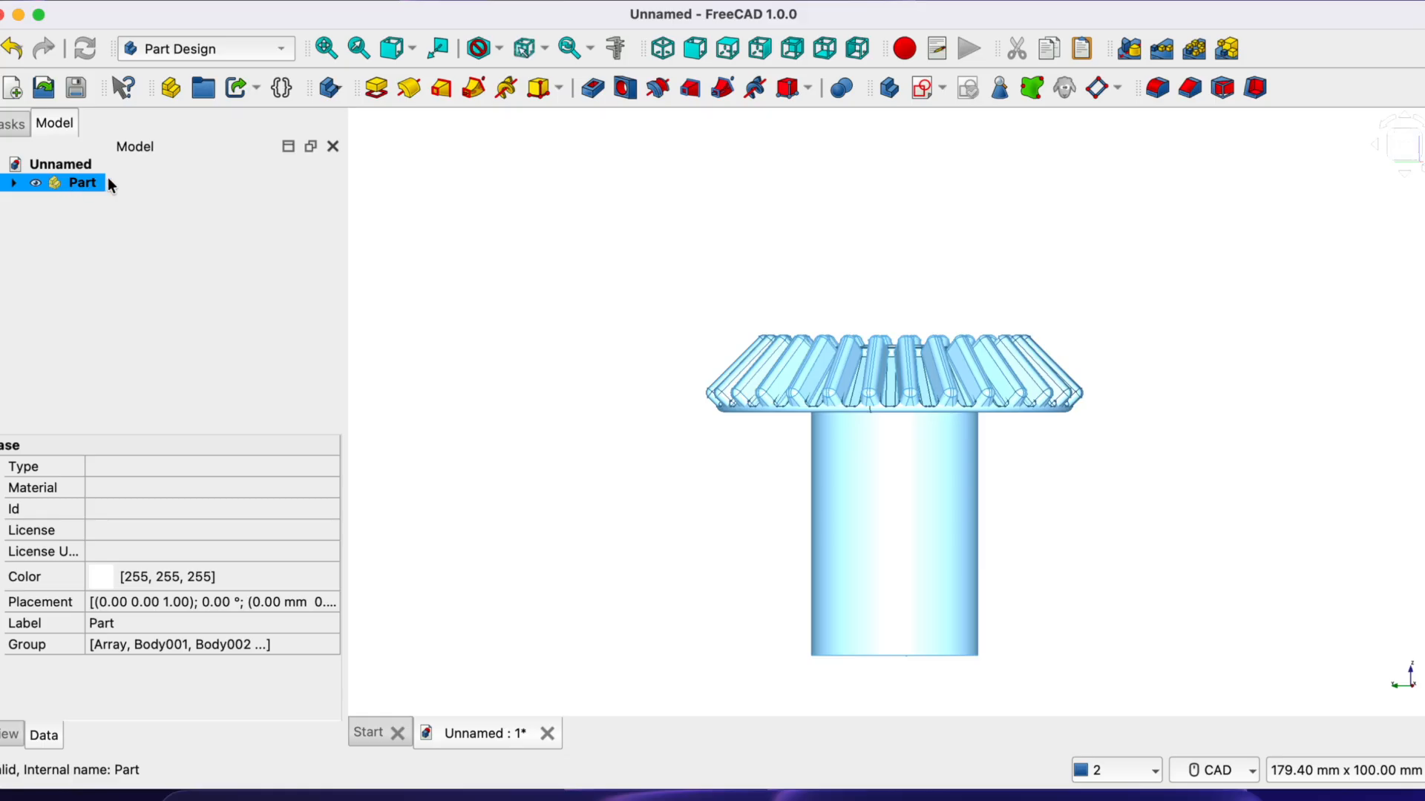
key(super+c)
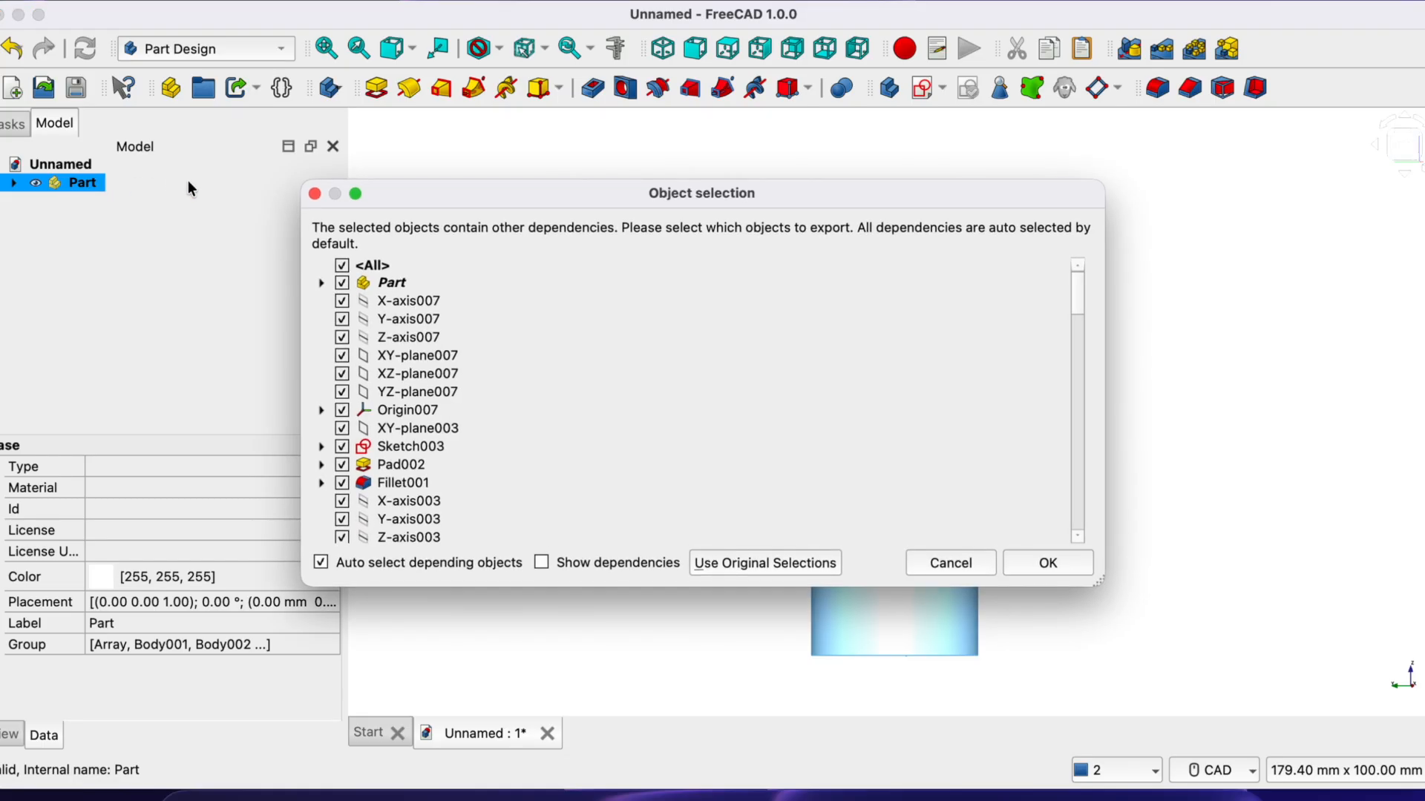
click(1037, 563)
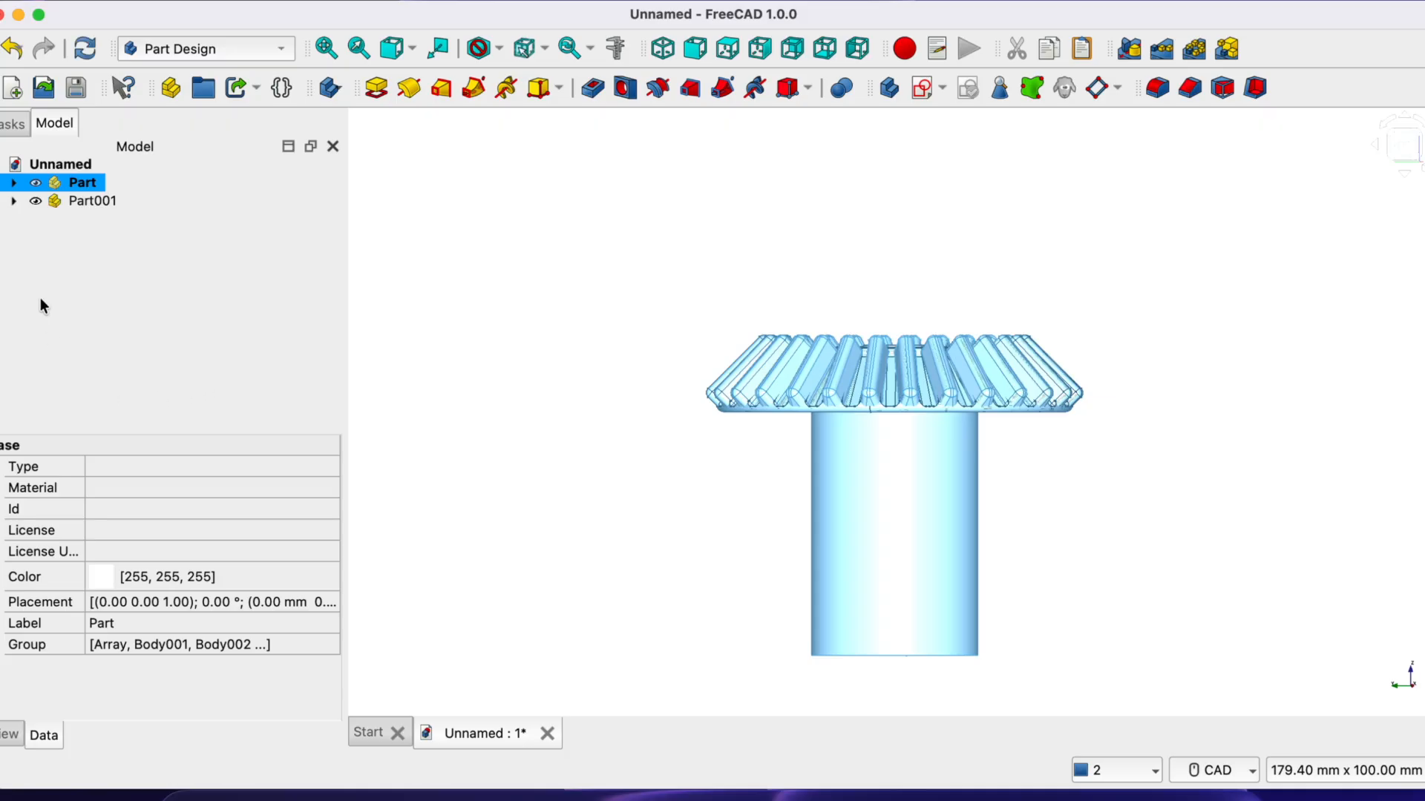
Make the duplicated gear, Part001, the active object
click(88, 200)
right_click(88, 198)
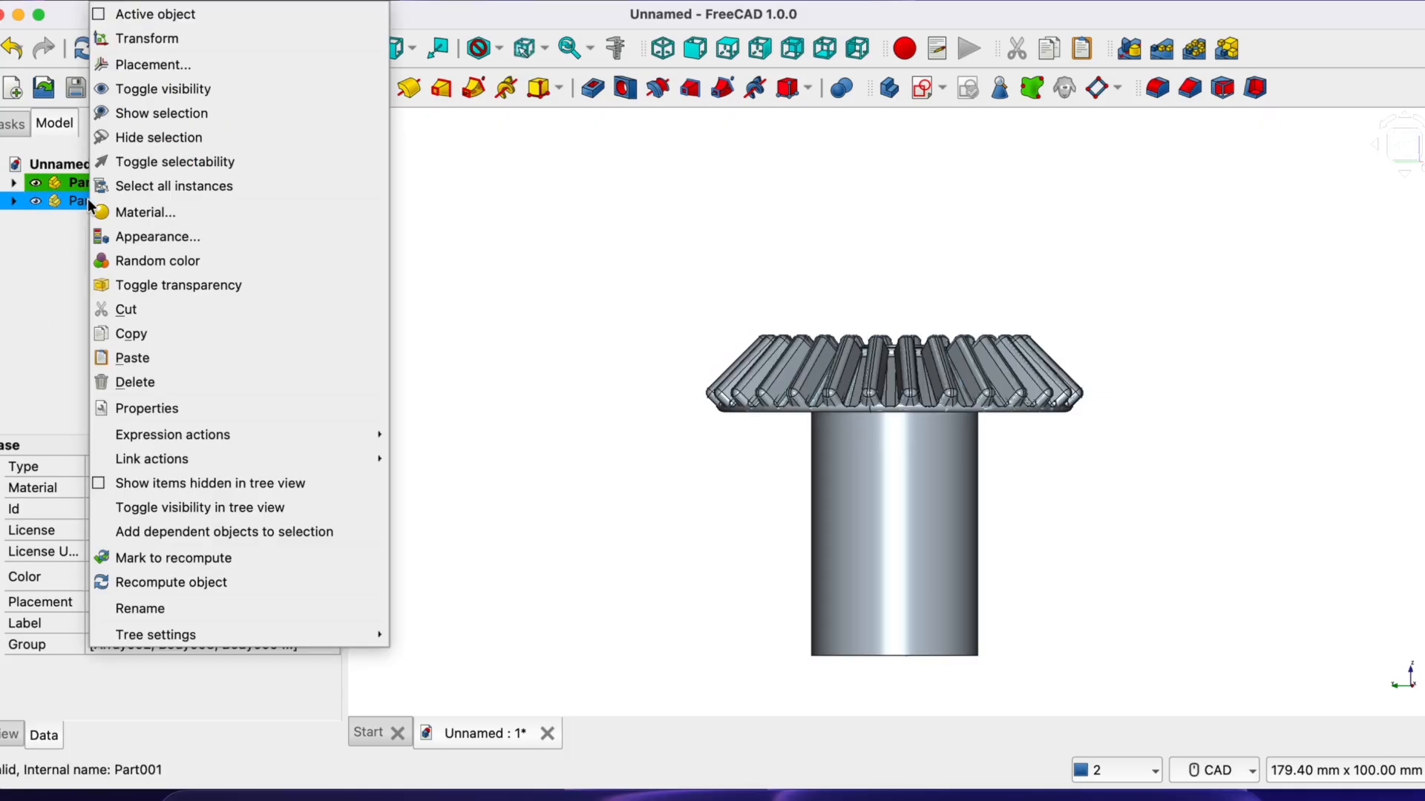
click(101, 15)
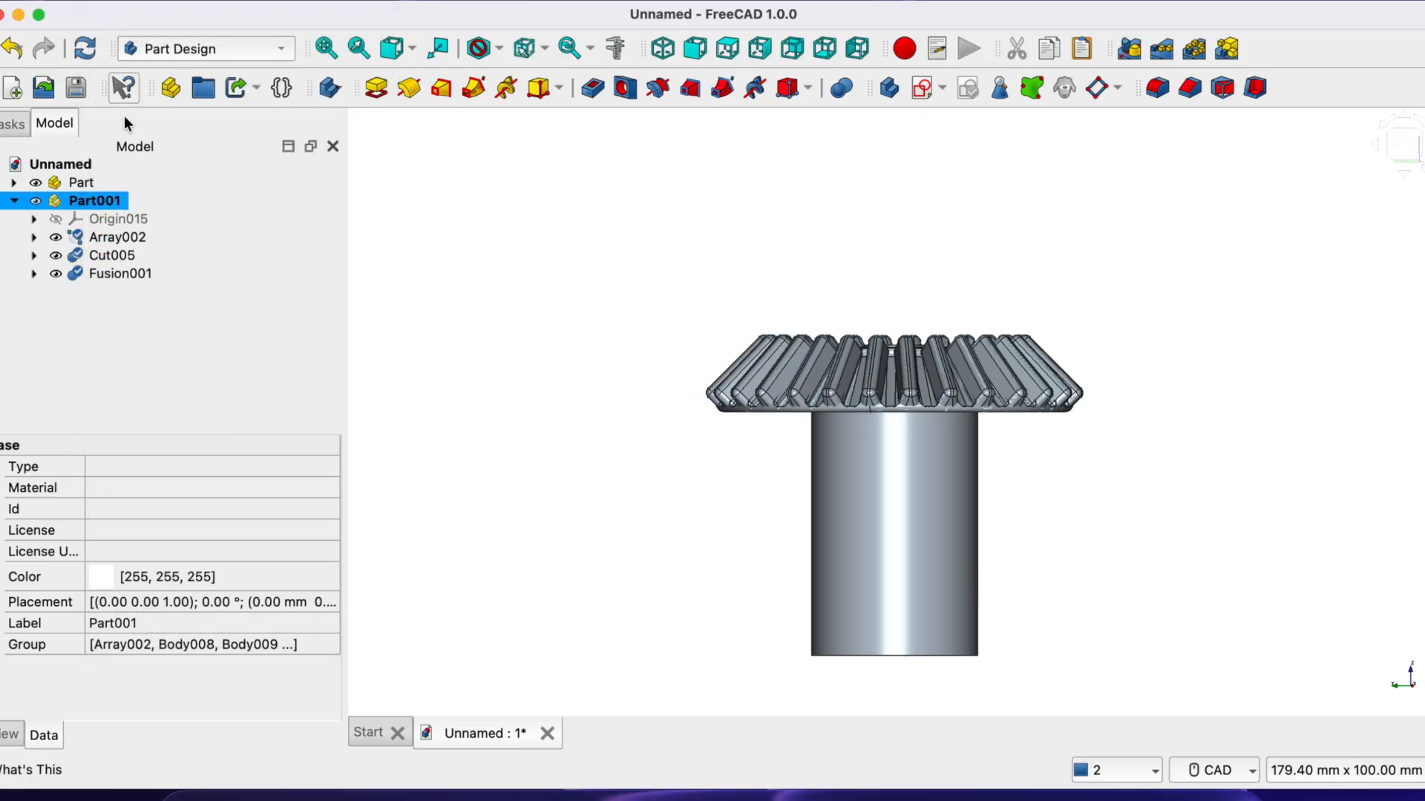
click(13, 200)
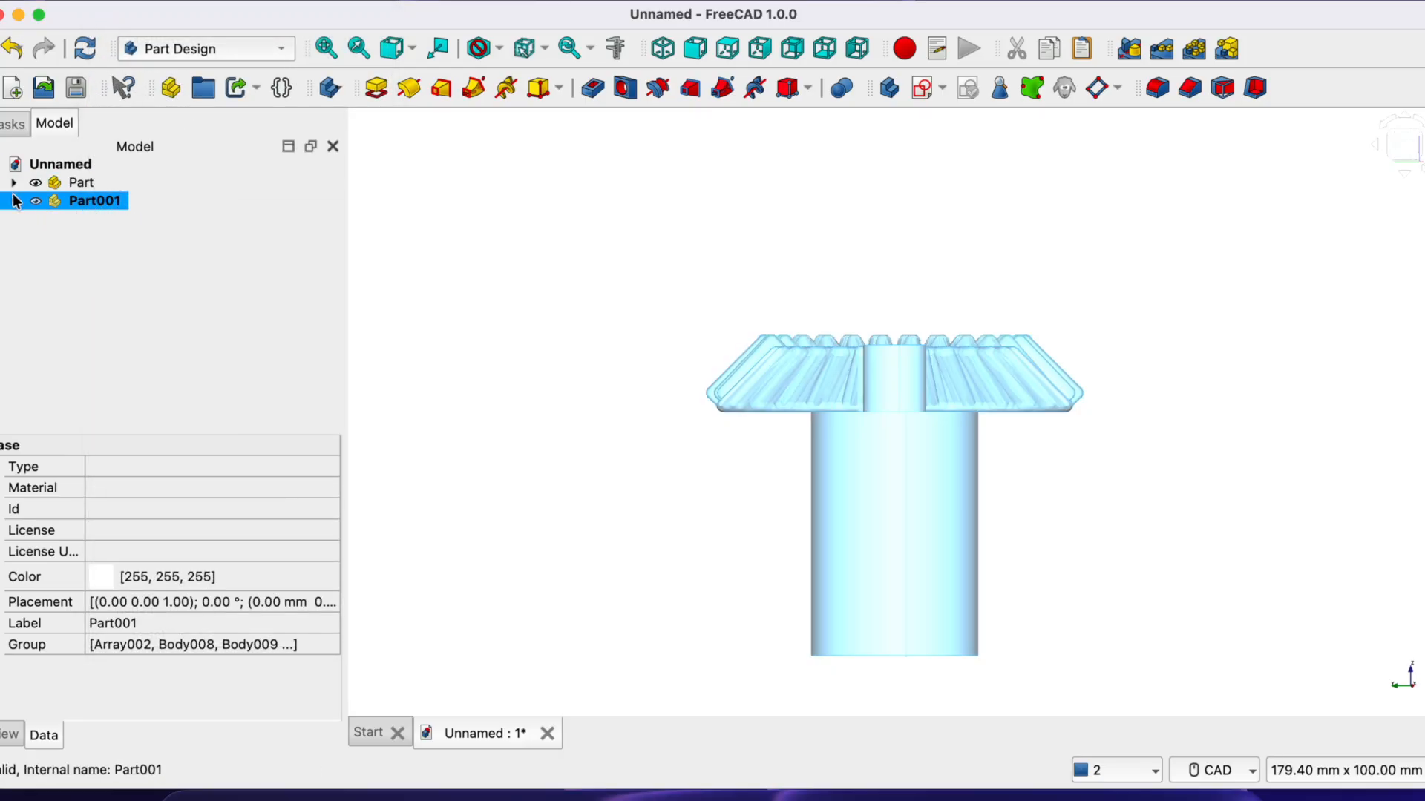
Start transforming Part001 and rotate it 90° about the X axis so that its hub lies horizontally
right_click(69, 201)
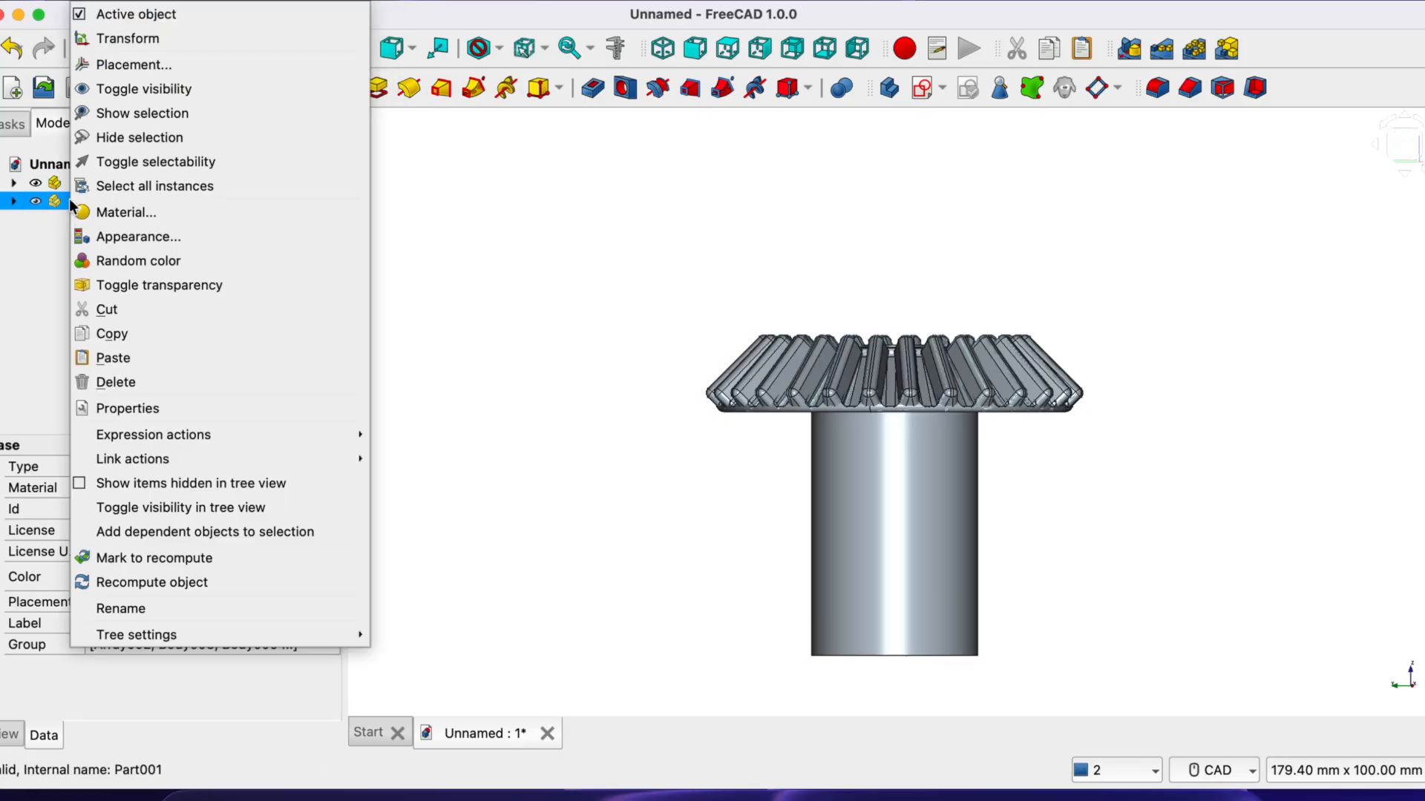
click(109, 39)
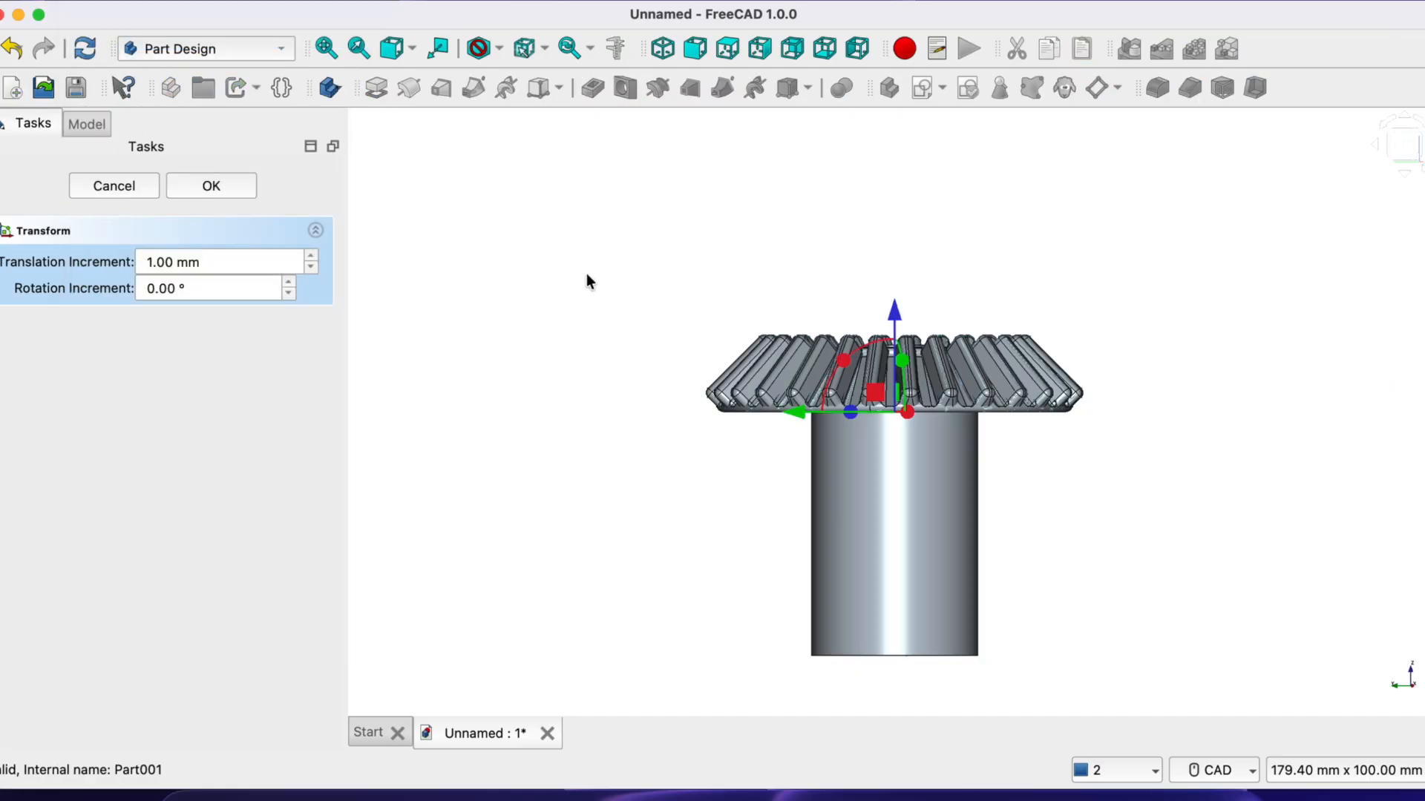
key(3)
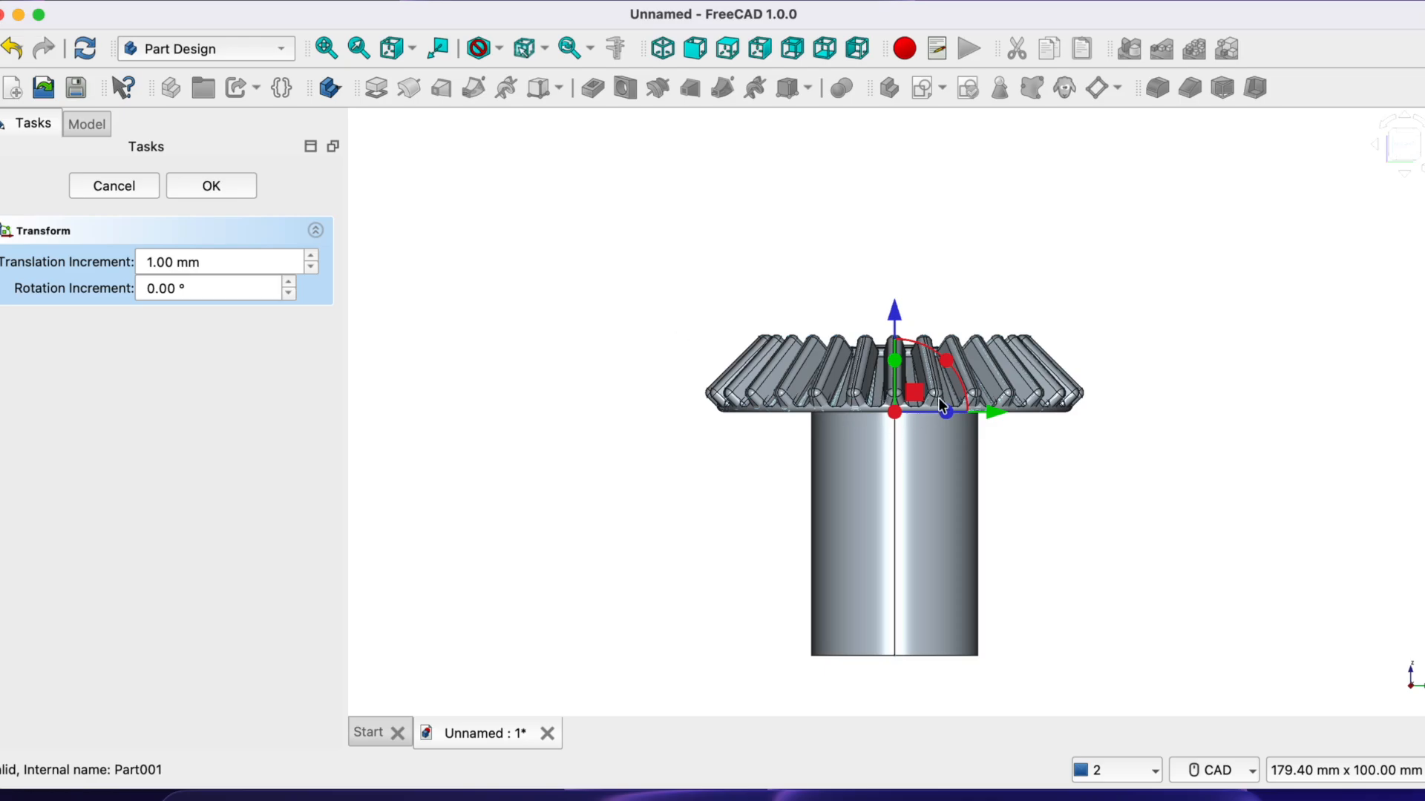
drag(948, 363, 847, 349)
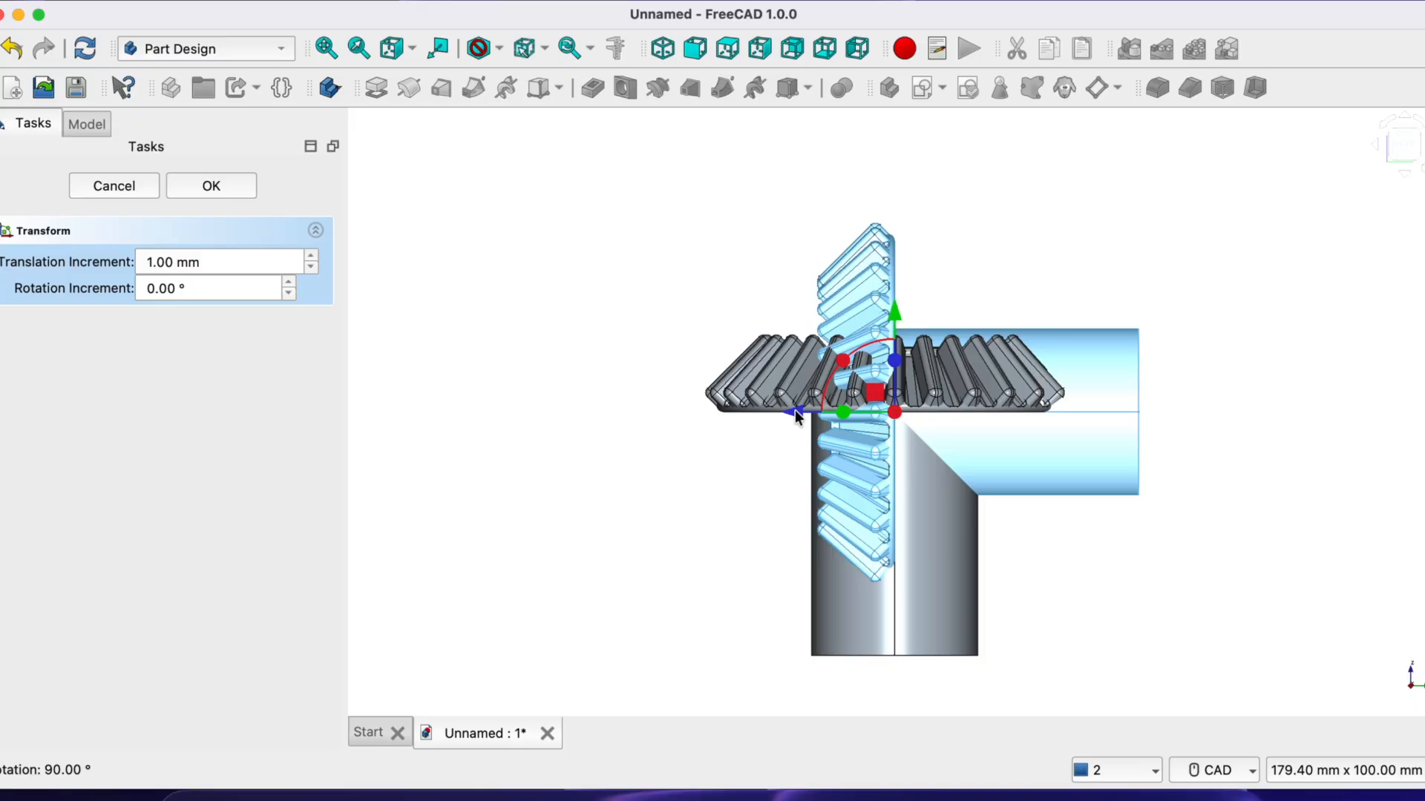
Move the rotated gear 32 mm up and 31 mm along Y so its teeth meet the first gear, and apply the transform
drag(895, 313, 896, 153)
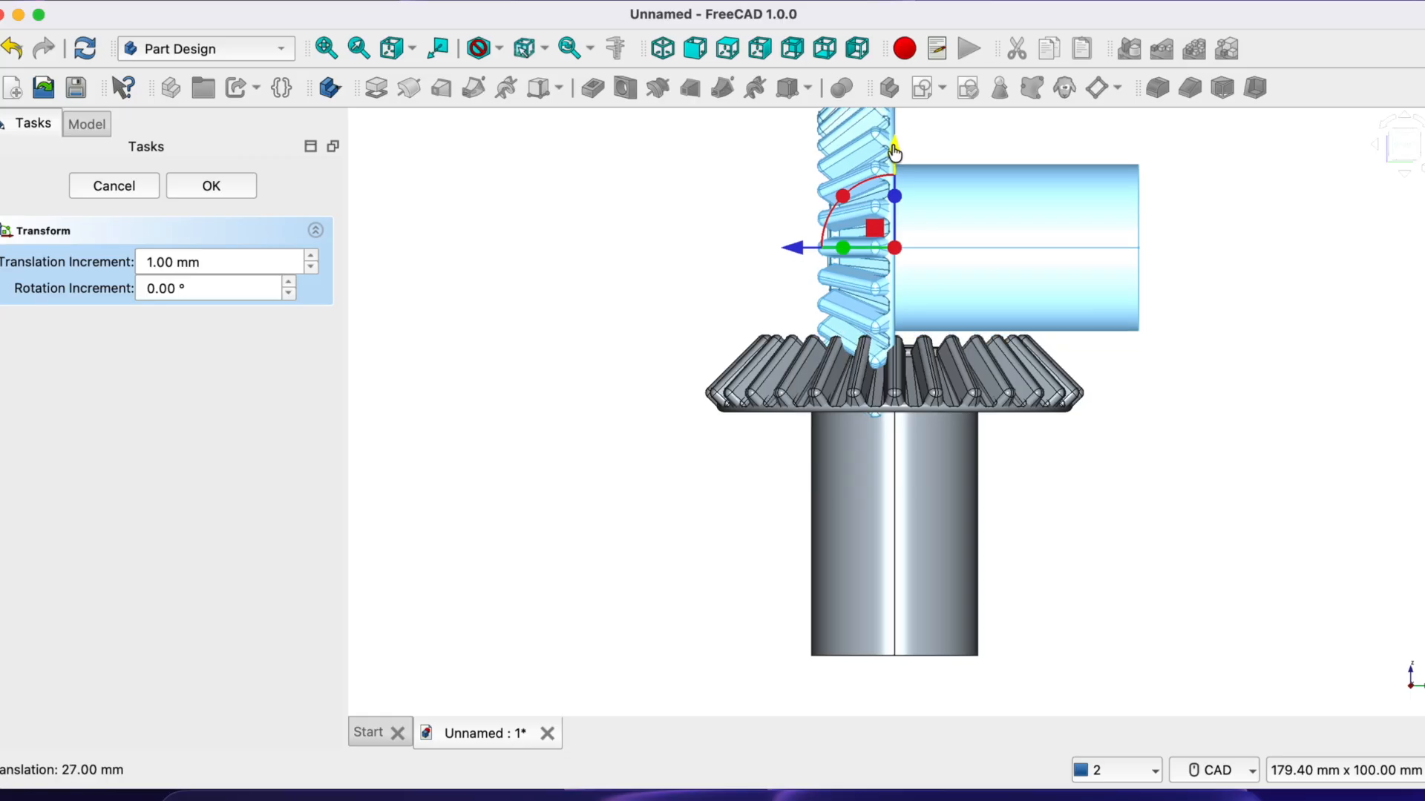
drag(792, 248, 1066, 217)
drag(1163, 152, 1154, 123)
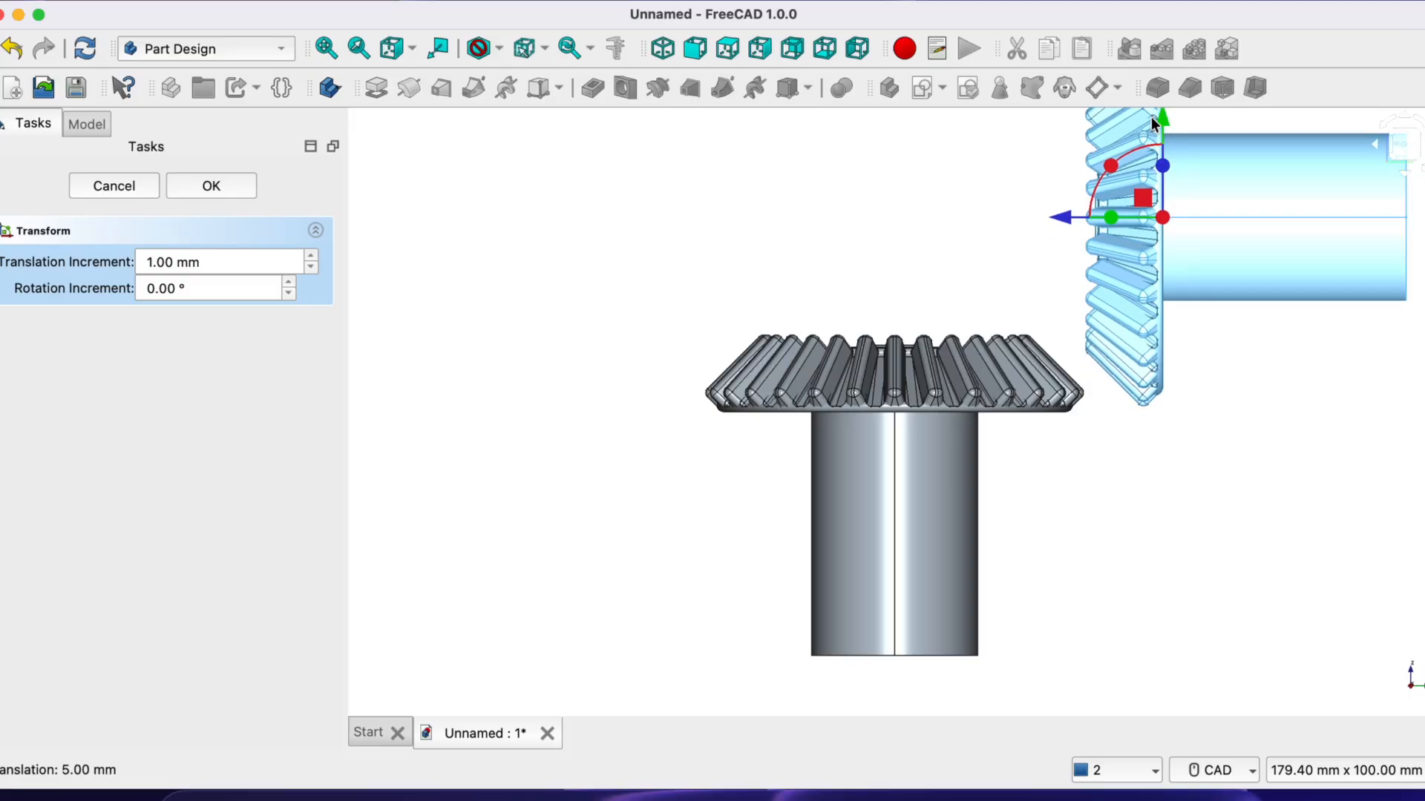
drag(1059, 216, 988, 241)
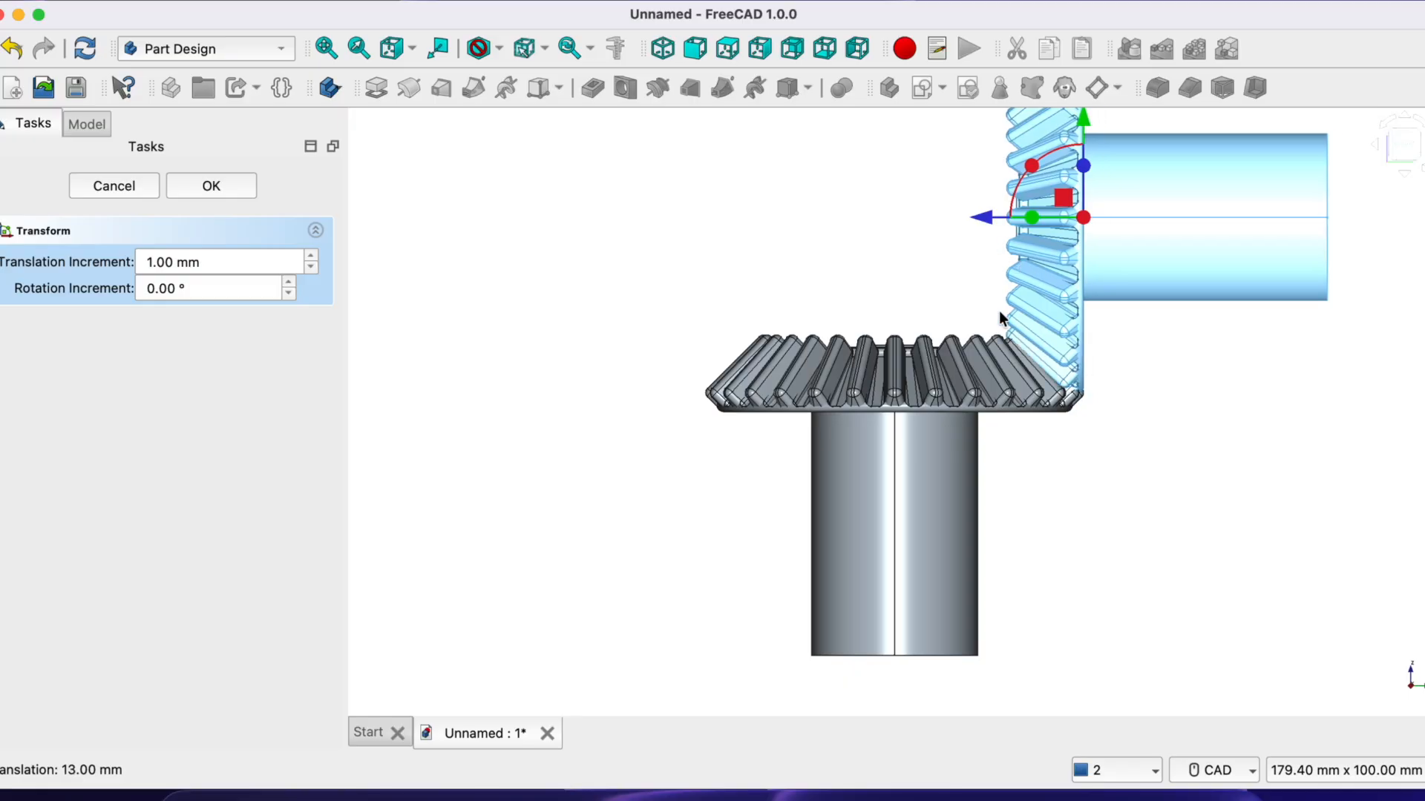
key(2)
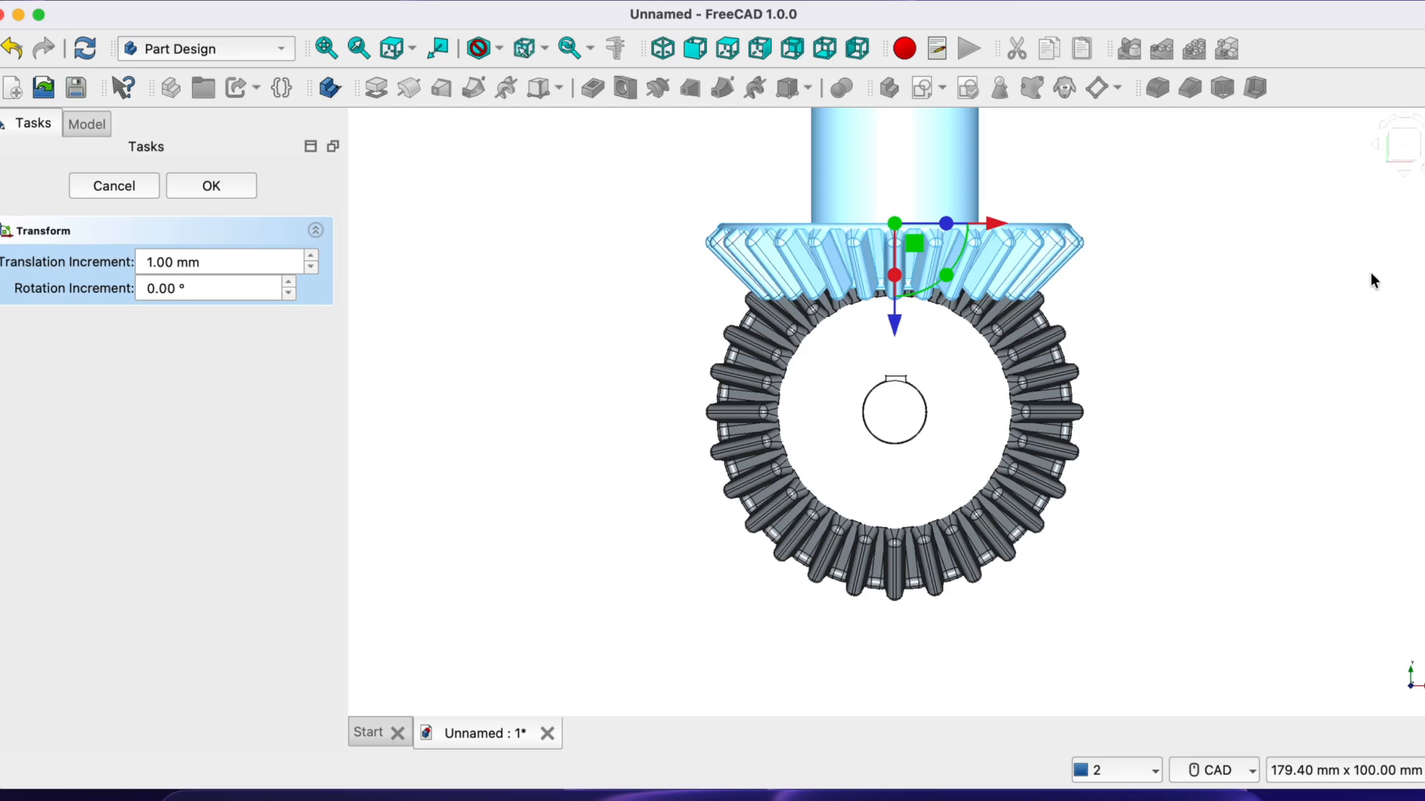
key(Down)
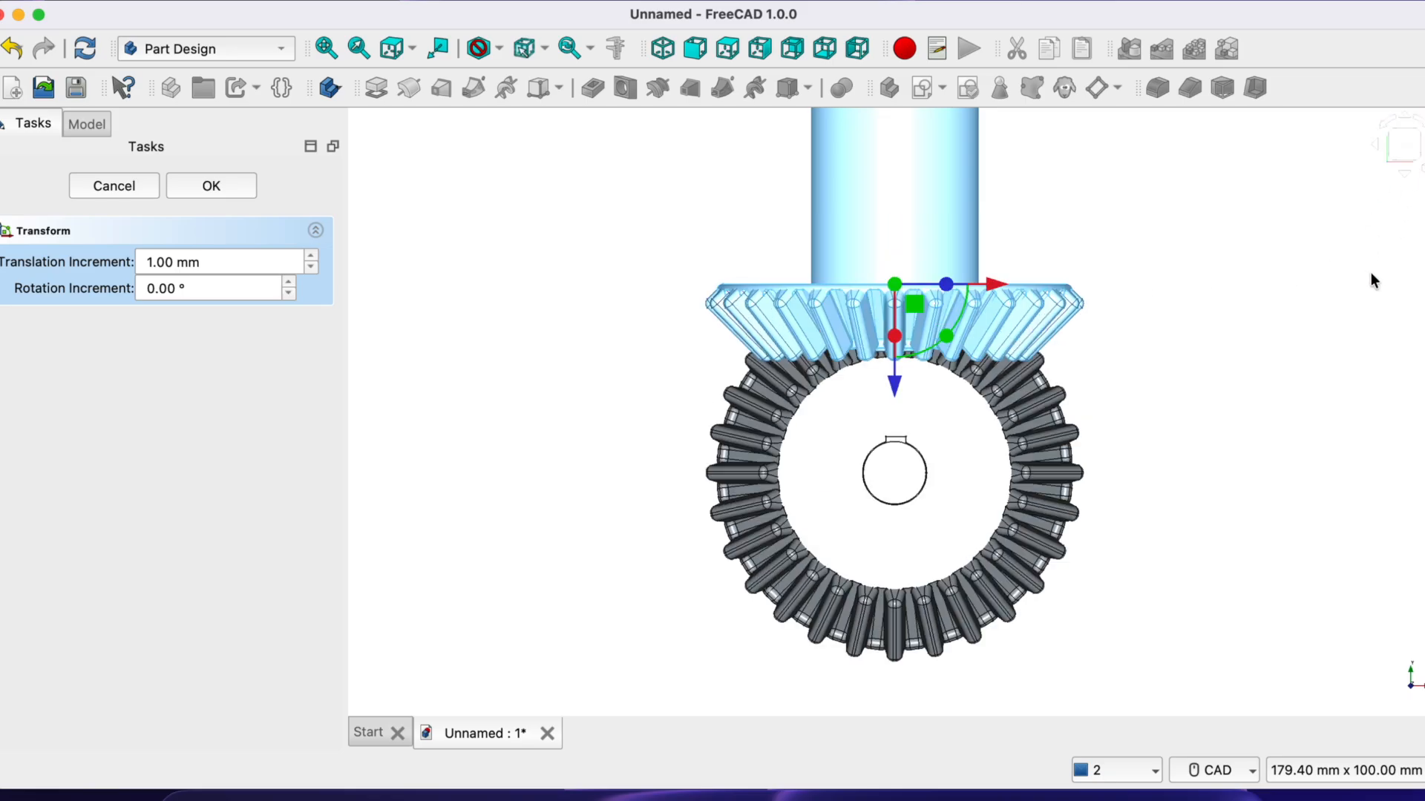
click(1408, 119)
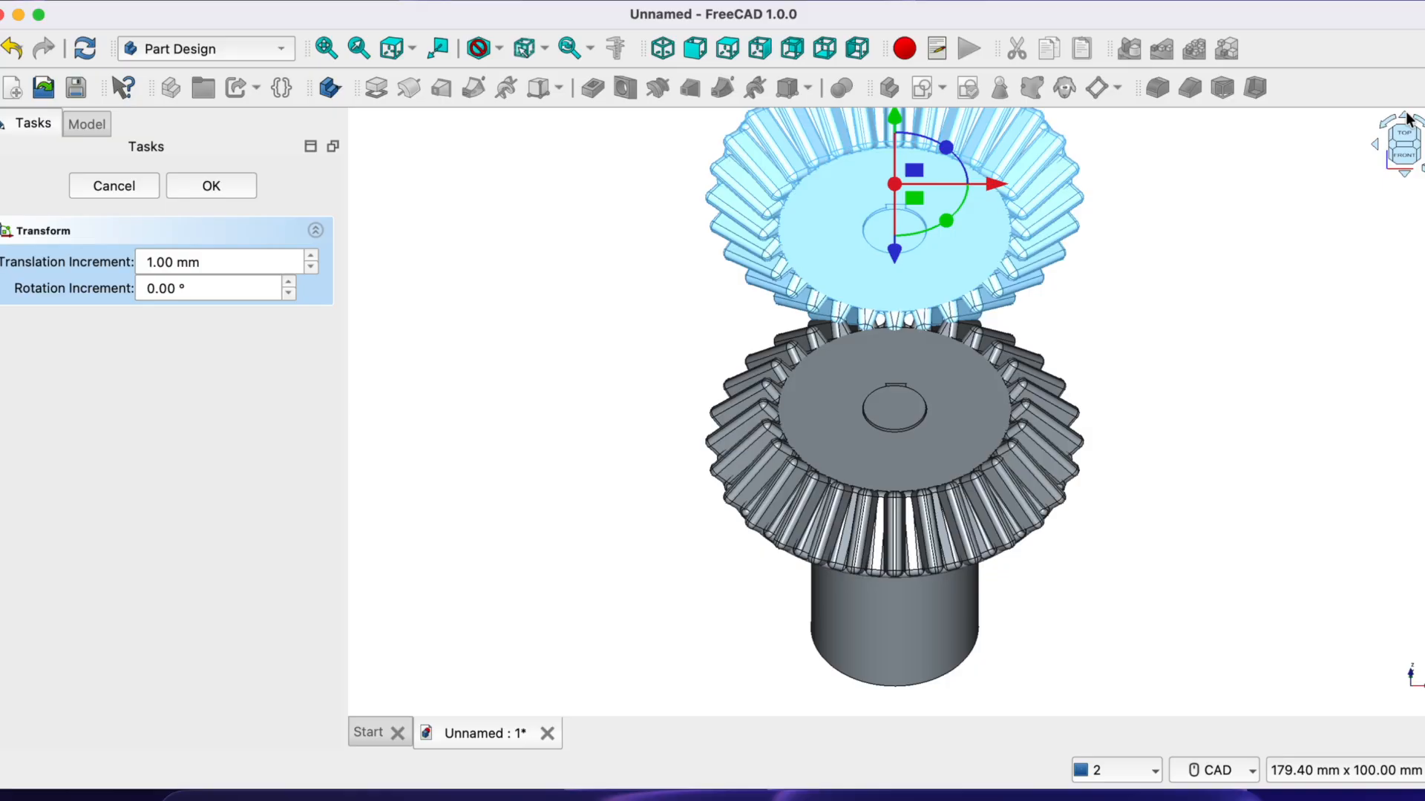
click(215, 186)
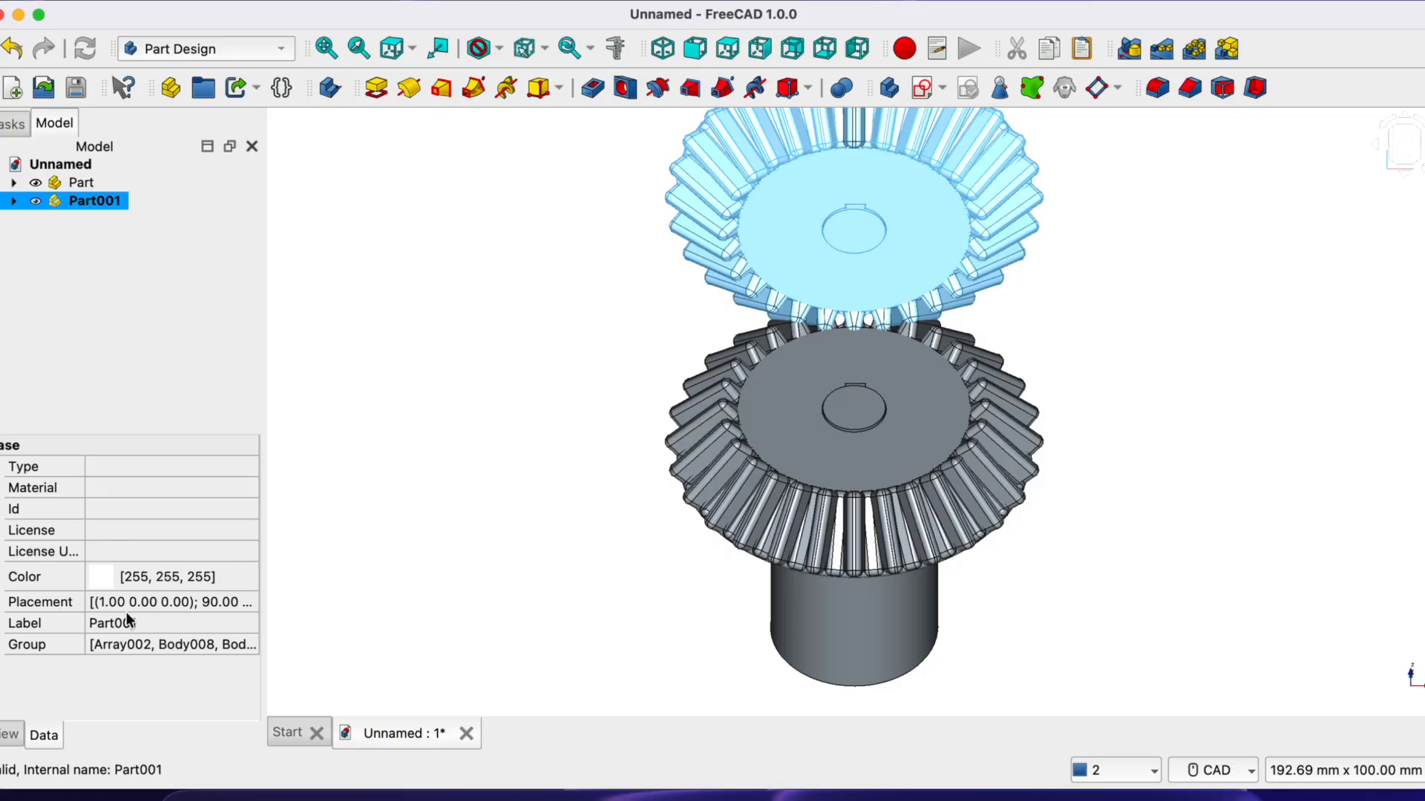
Set the X position in Part001's placement to 3 mm to offset its teeth against the first gear's
click(4, 605)
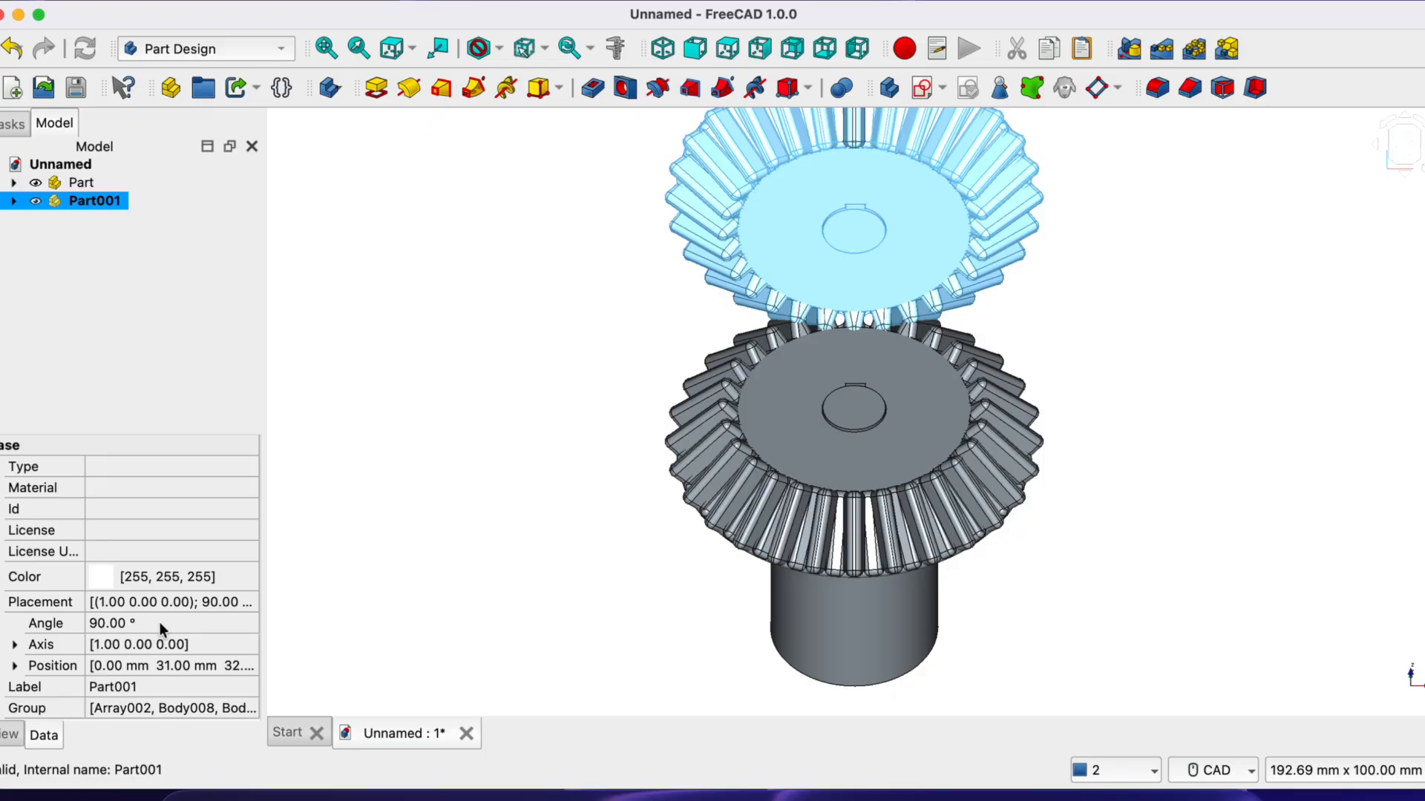
click(15, 645)
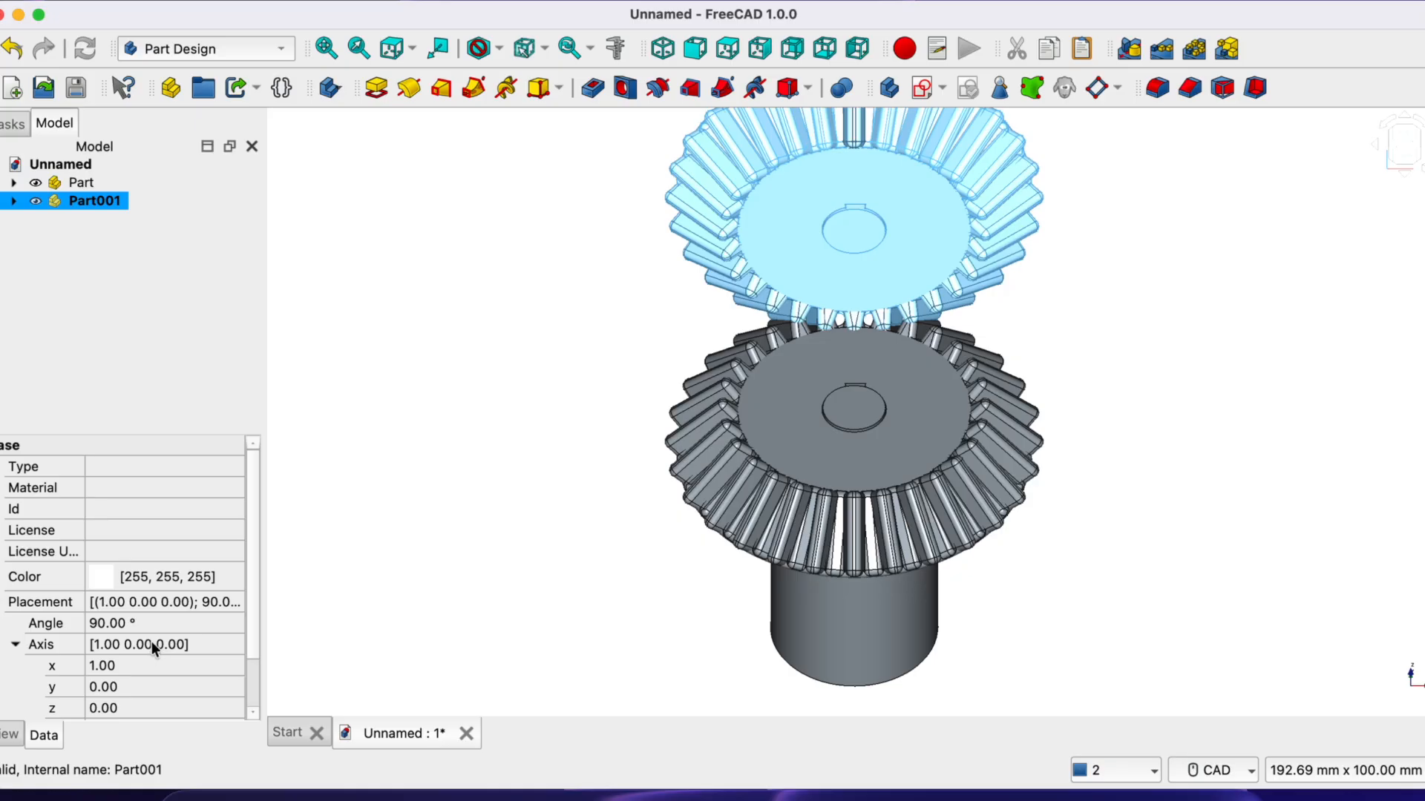
drag(253, 619, 255, 671)
double_click(223, 665)
click(174, 626)
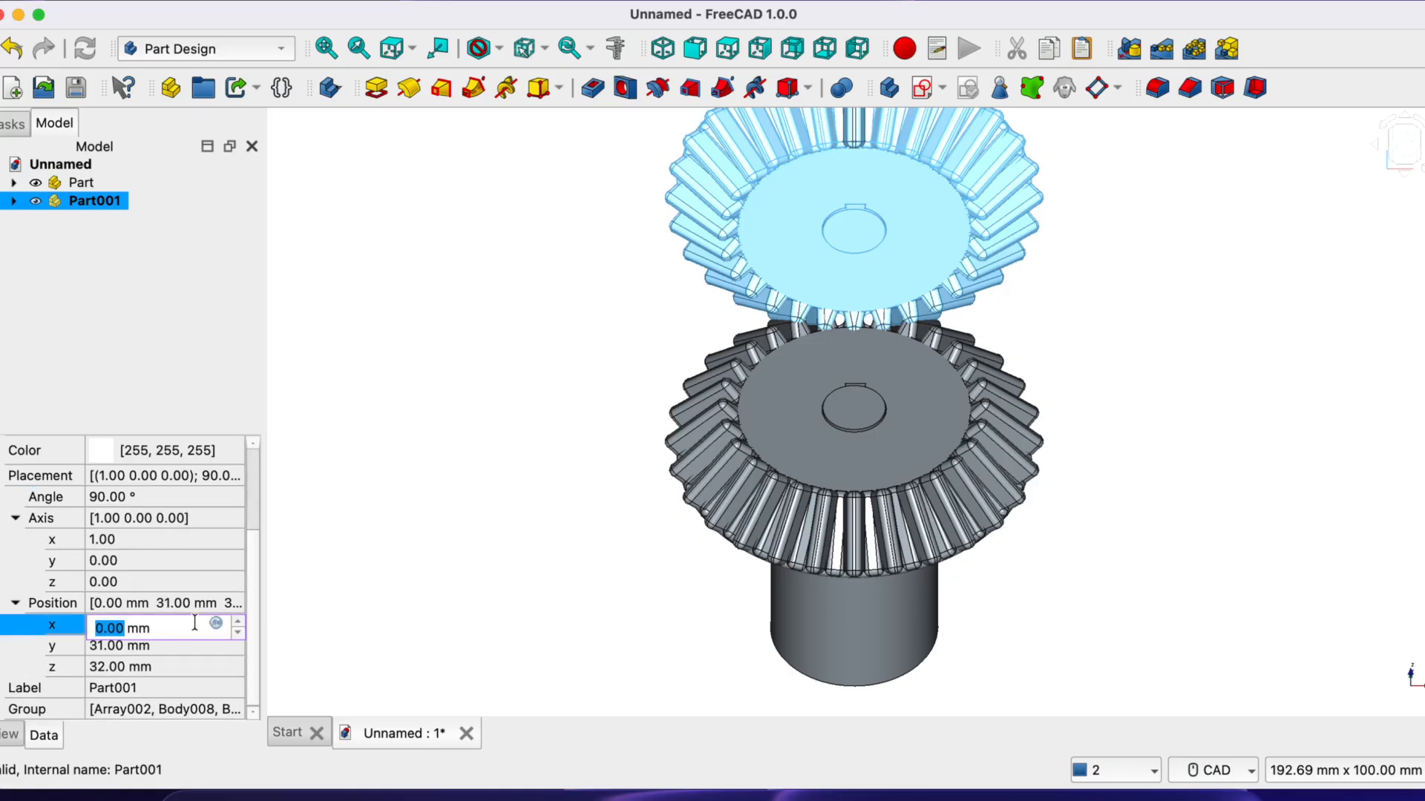
click(237, 621)
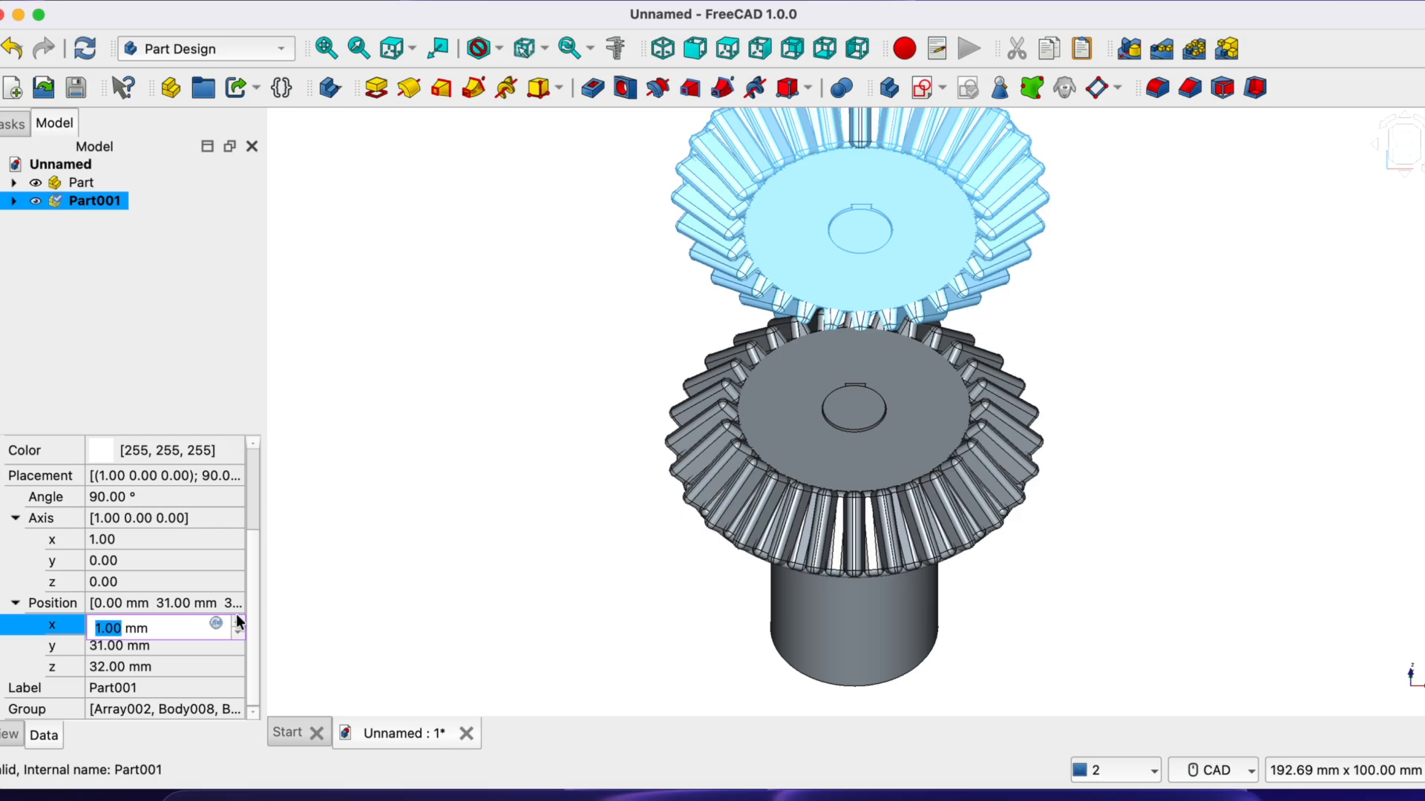
click(238, 621)
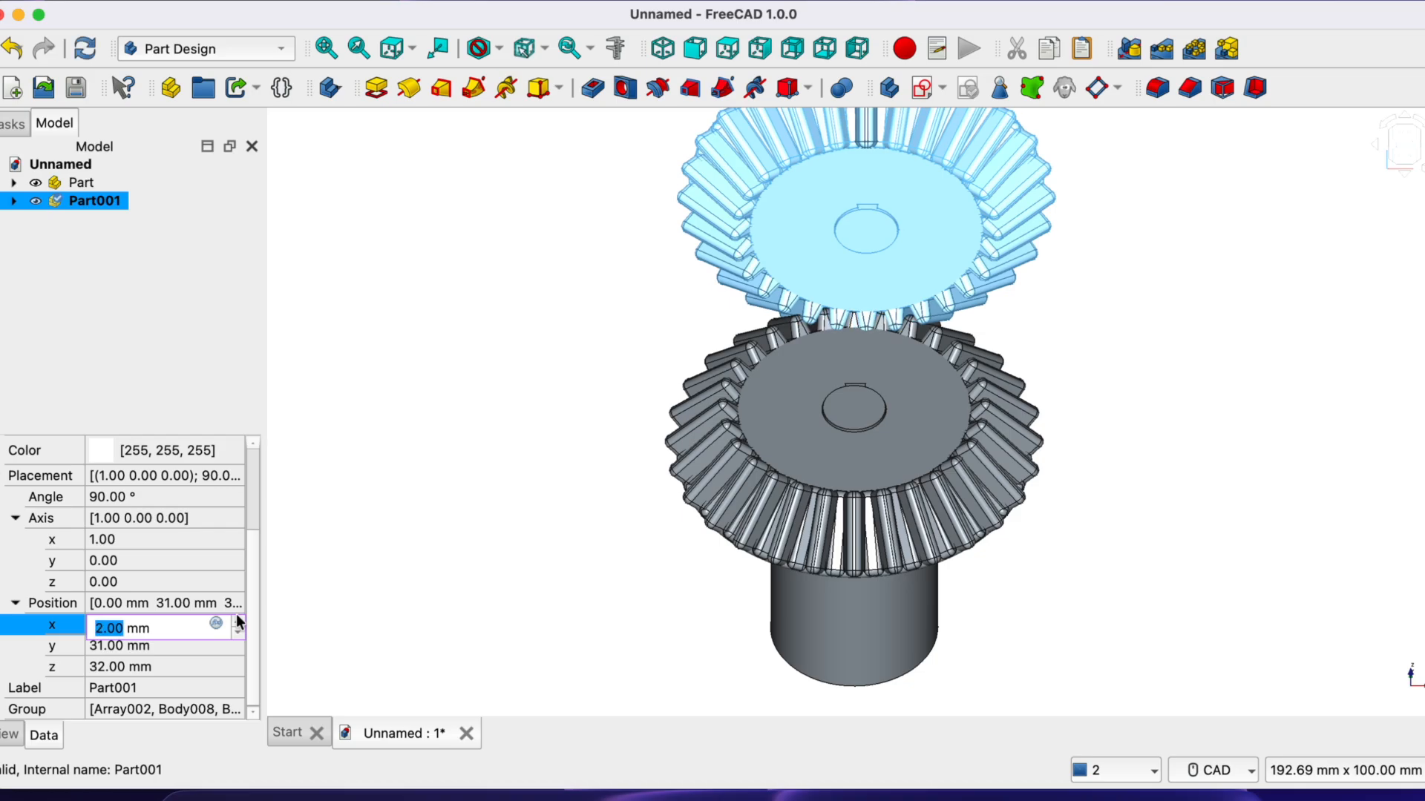
click(238, 621)
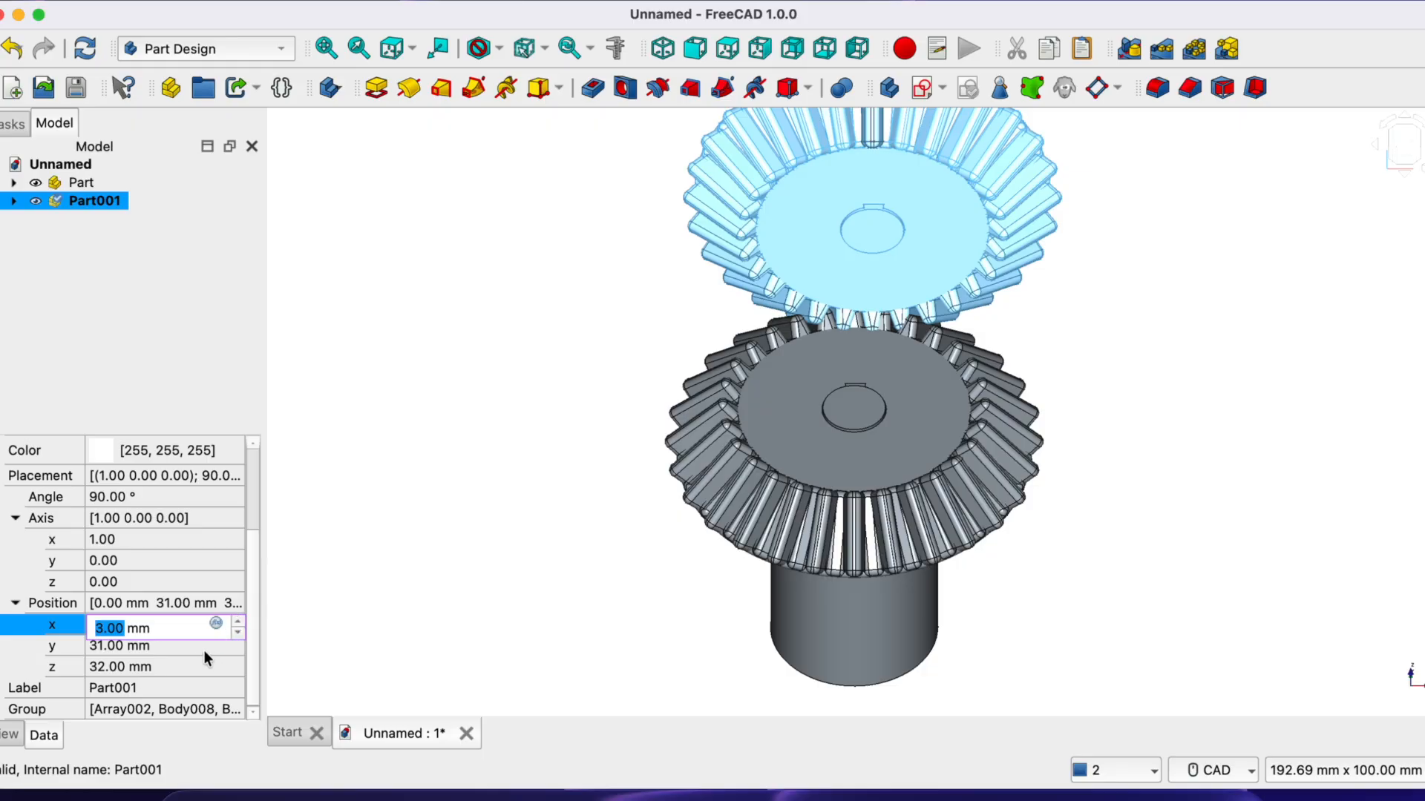
click(373, 572)
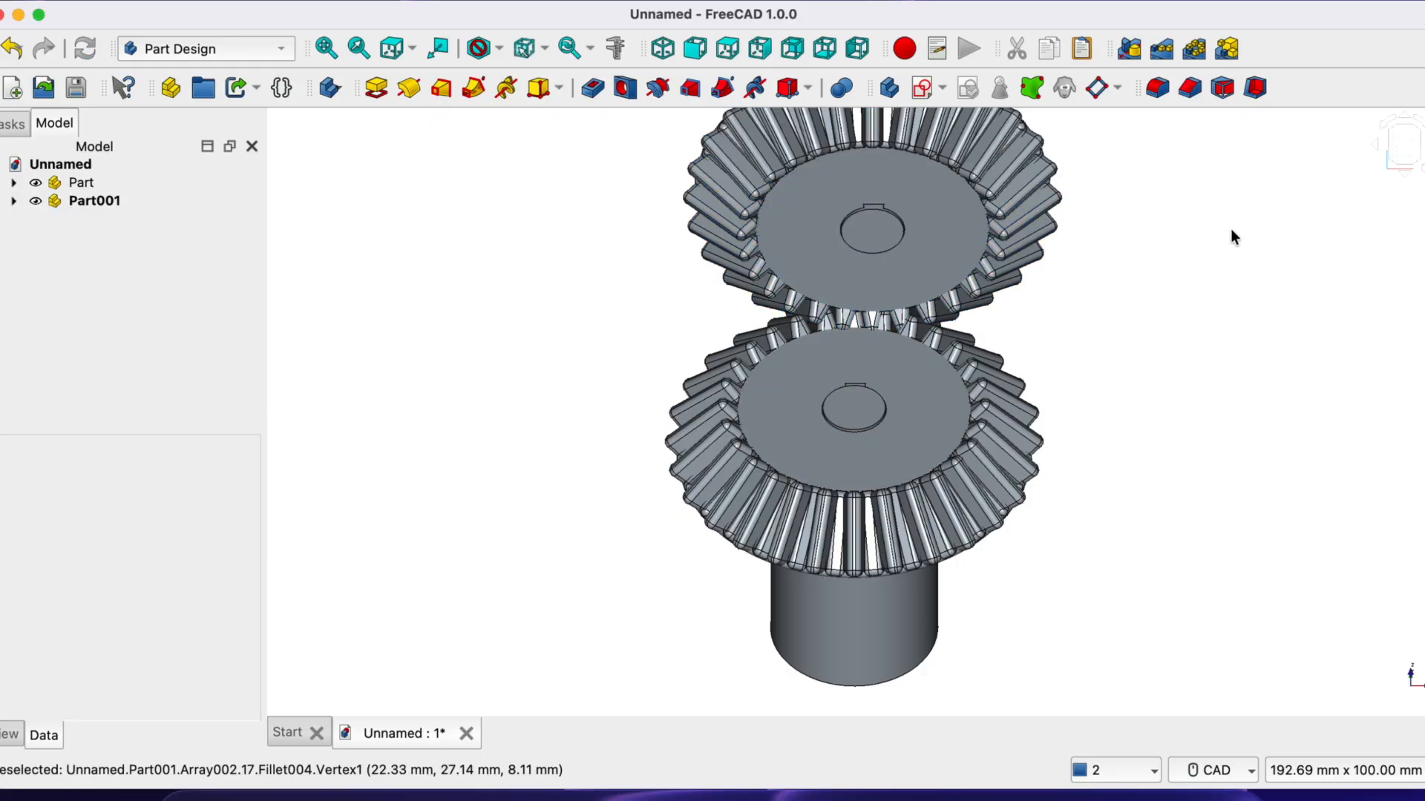
Examine how the two bevel gears mesh by viewing the whole pair from all around and from the front
click(327, 49)
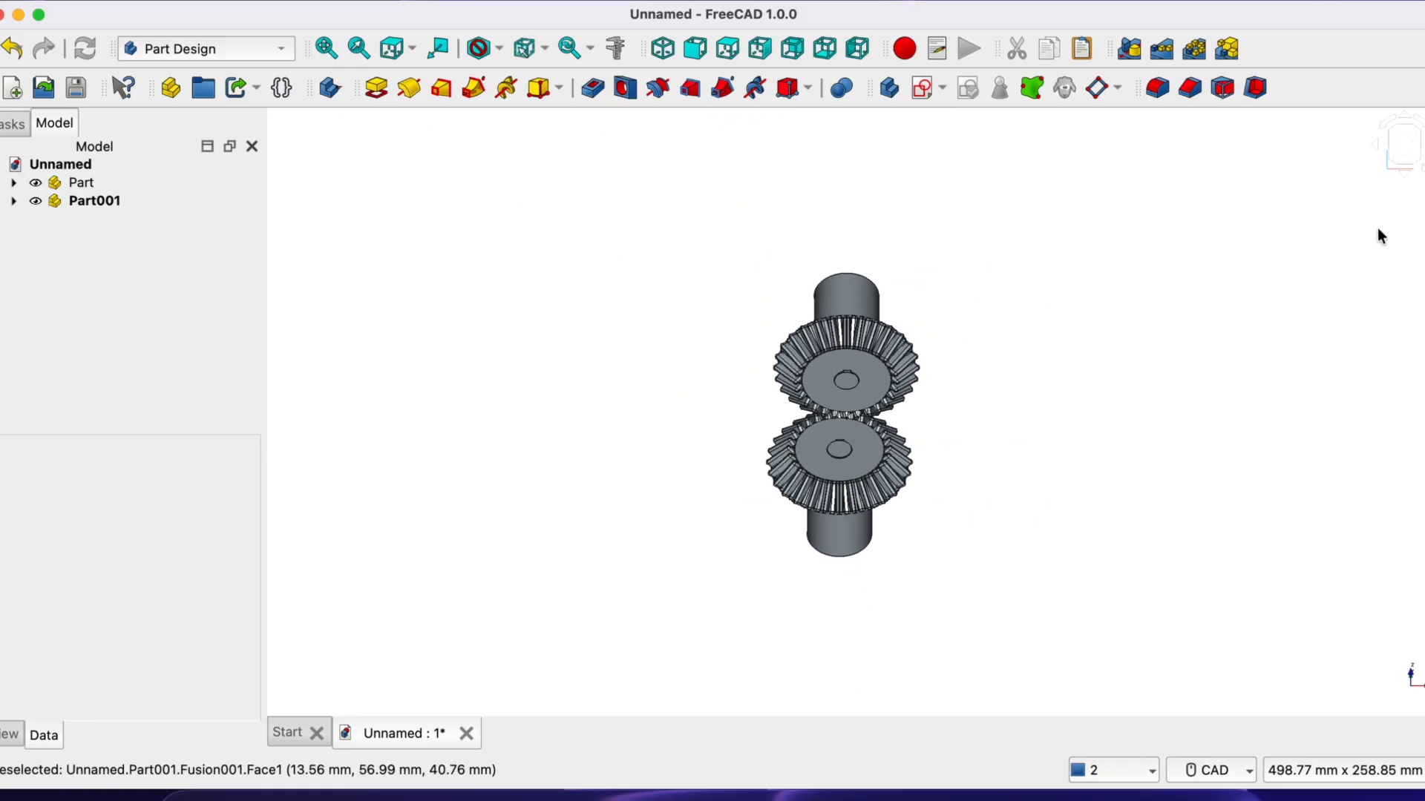
scroll(1378, 228, up, 2)
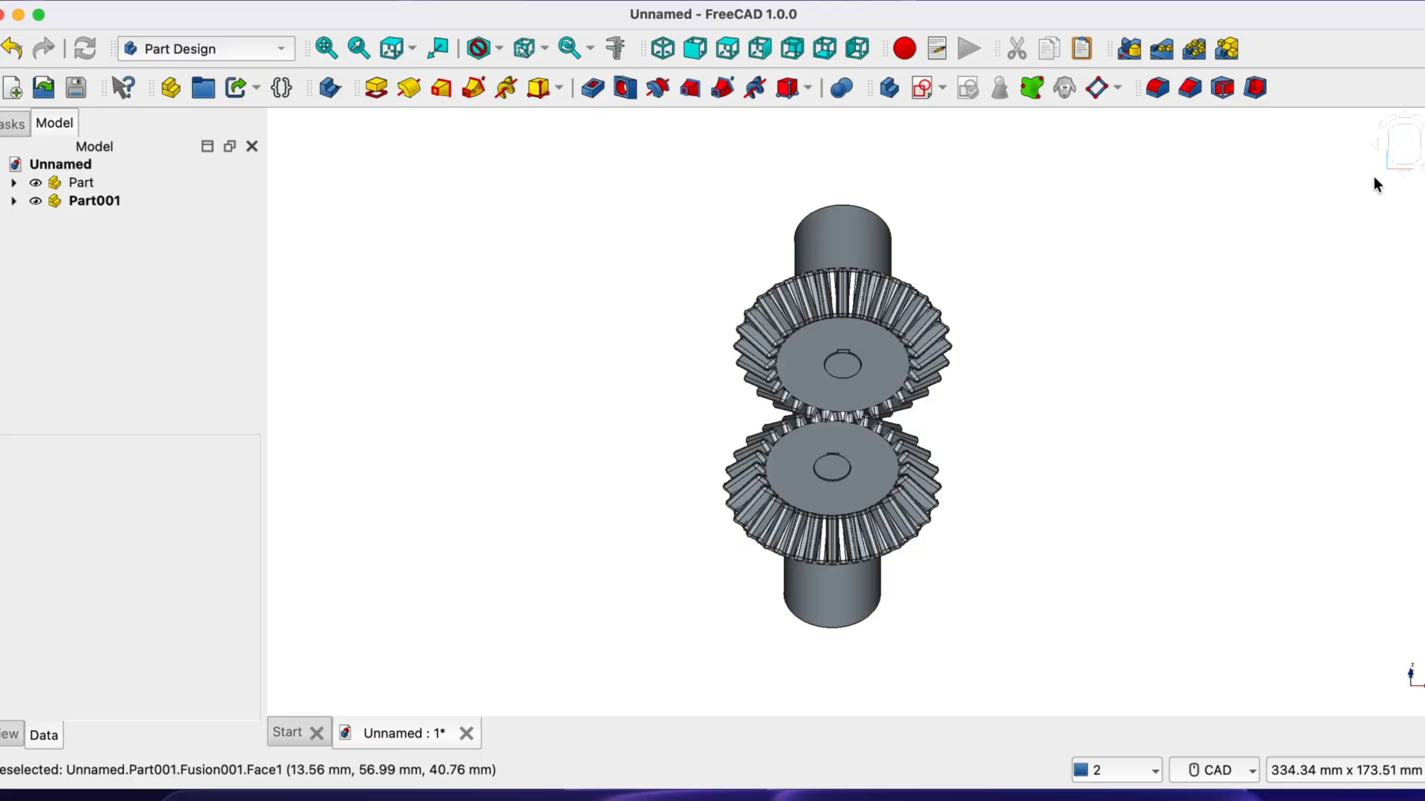
click(1374, 146)
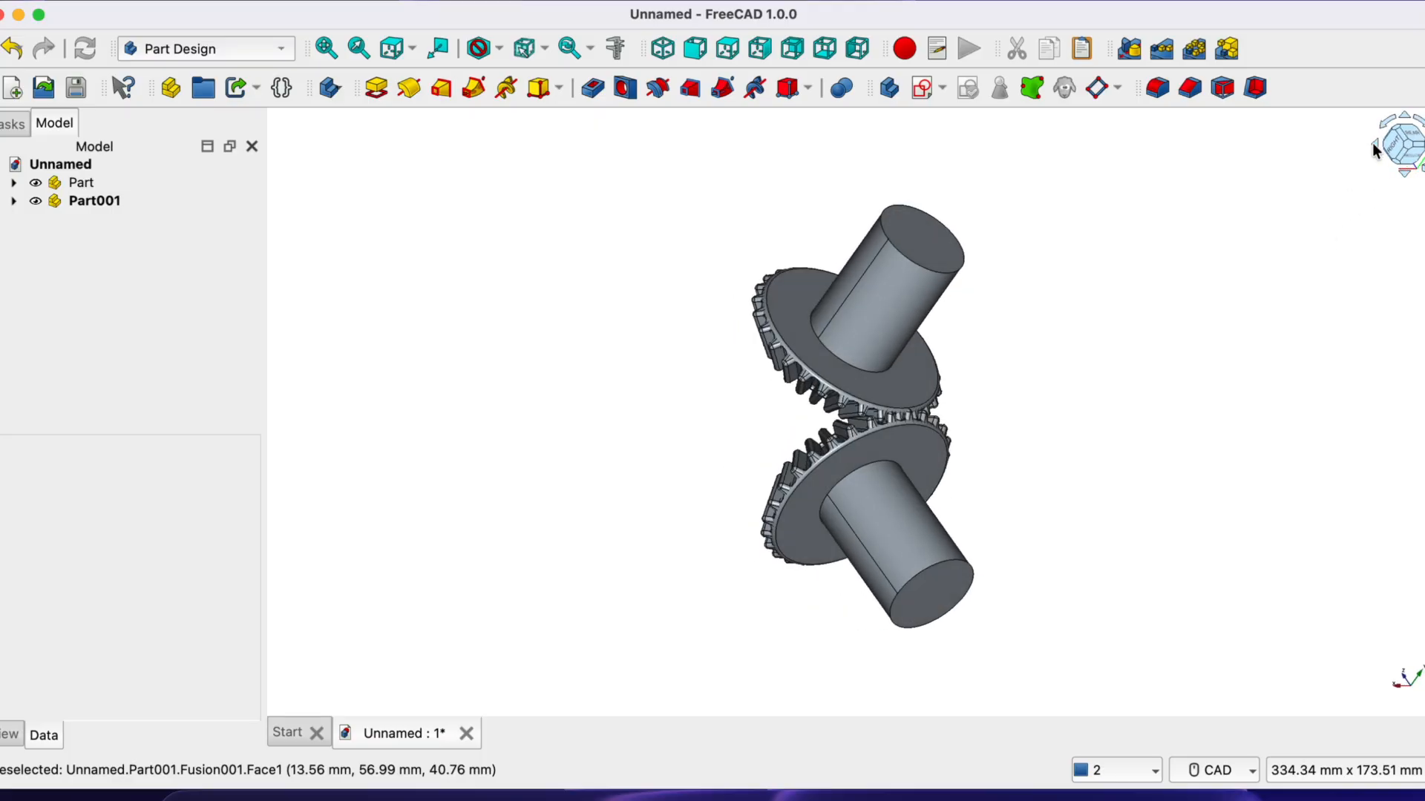
click(1373, 147)
click(1372, 146)
click(1373, 146)
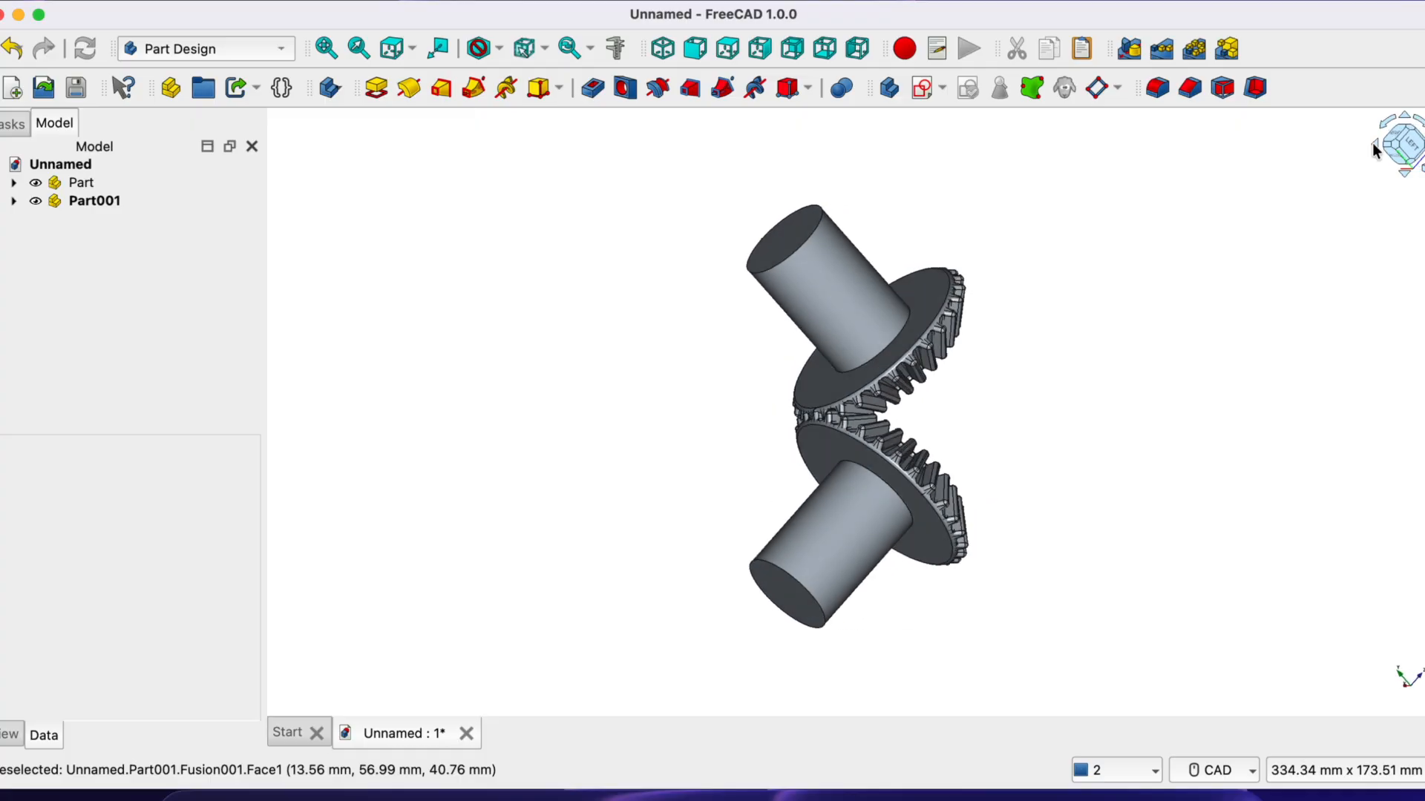
click(1373, 147)
click(1373, 146)
click(1373, 146)
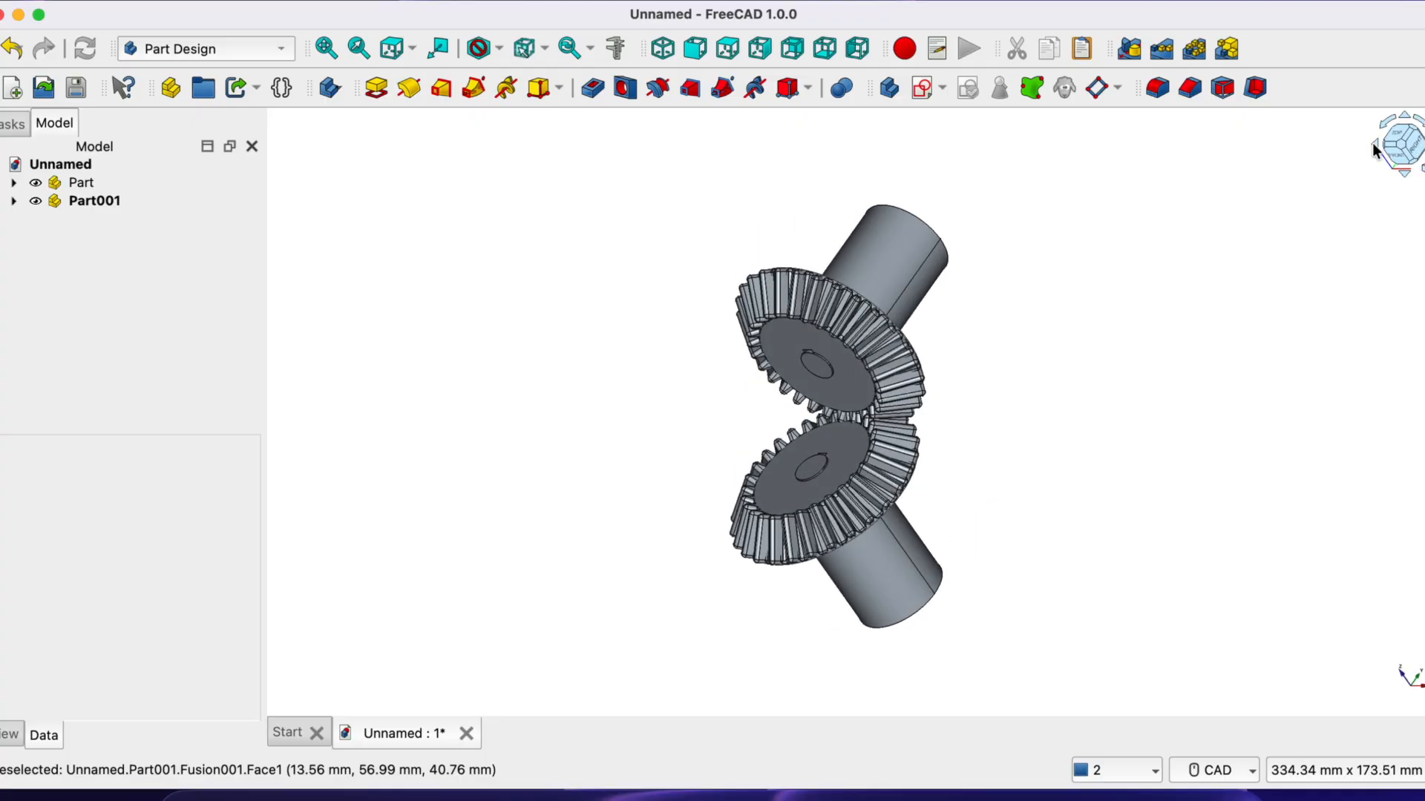
click(1373, 146)
click(1373, 146)
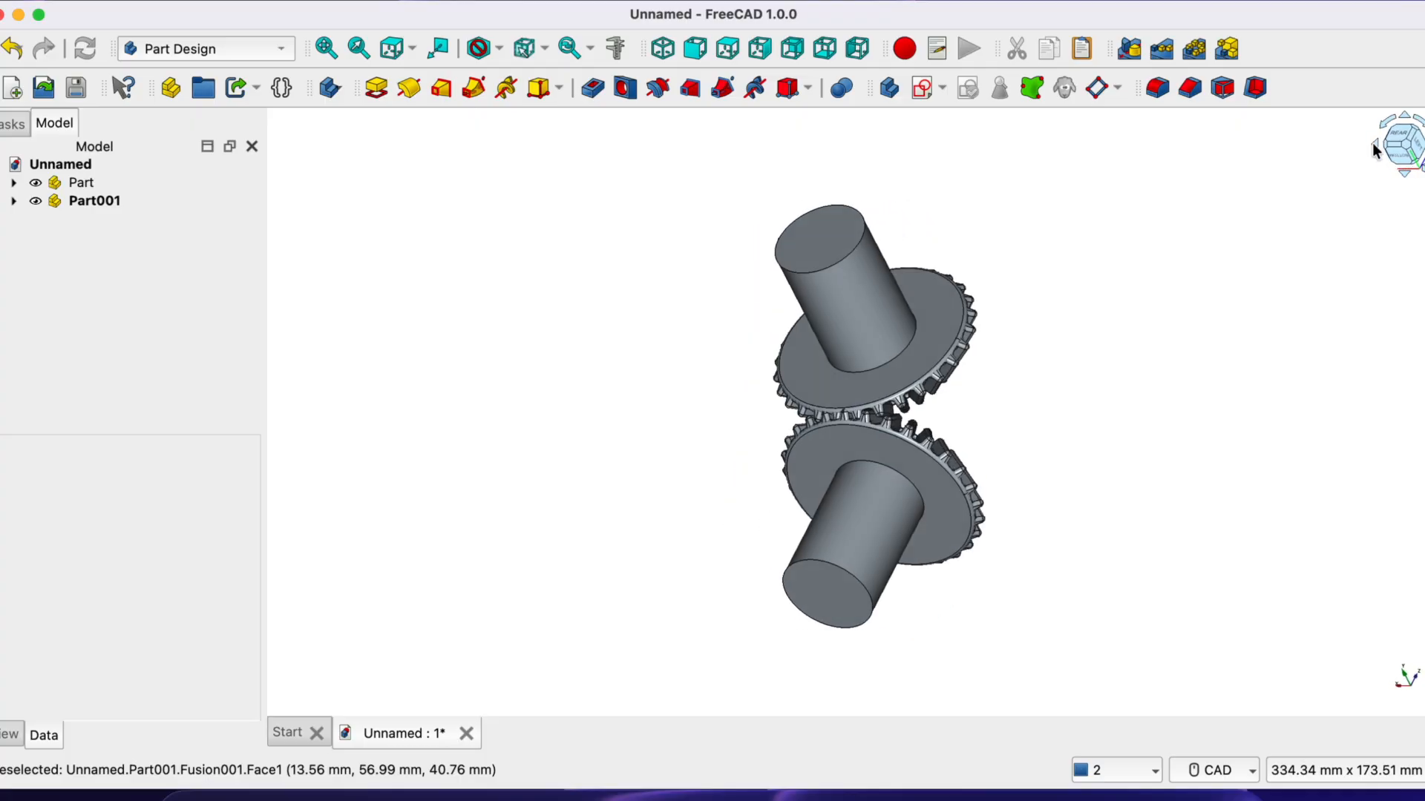
click(1373, 147)
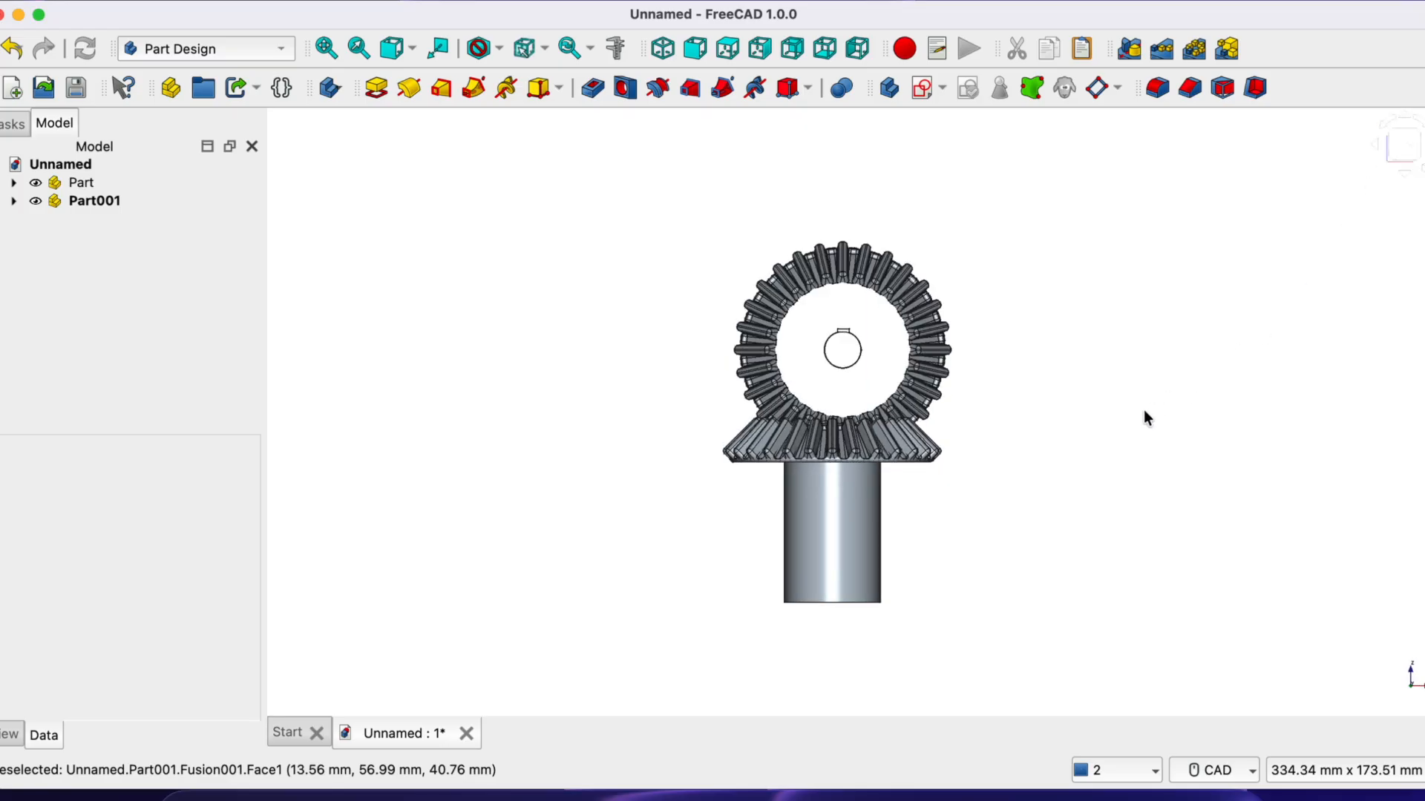